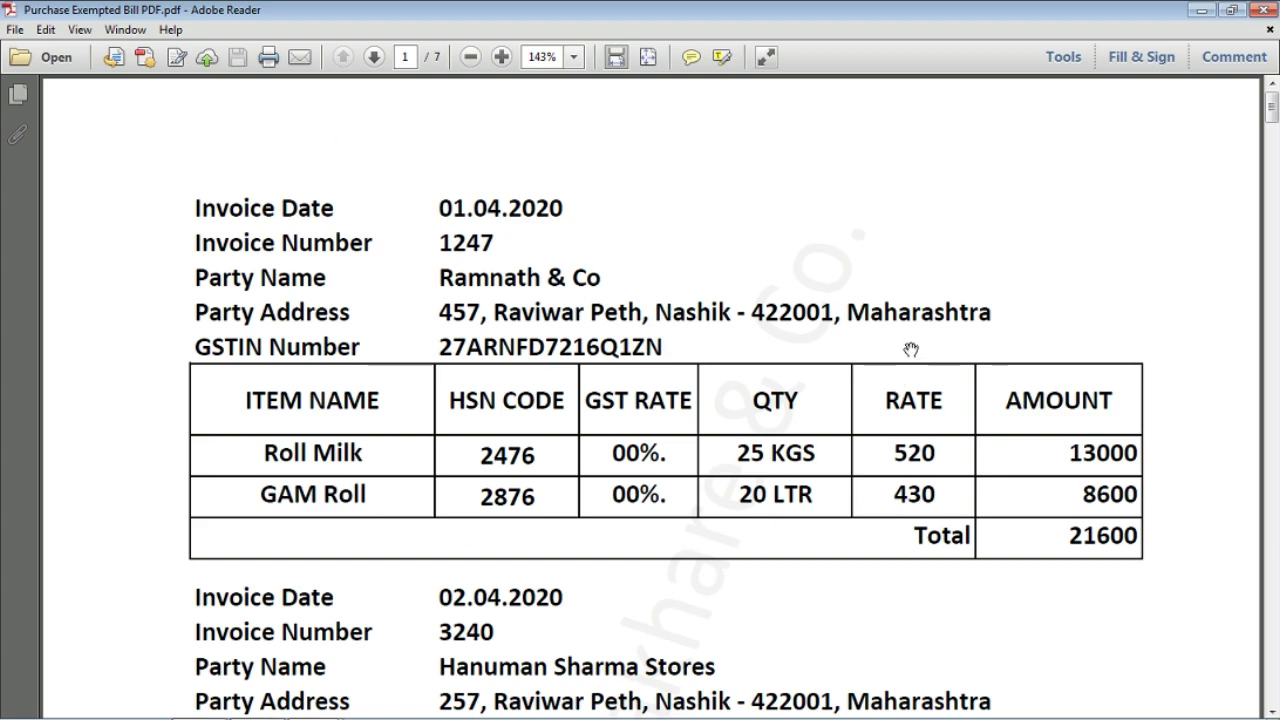
Examine the invoices on the first two pages of the purchase bills PDF, returning to the first invoice
{"action": "scroll", "coordinate": [908, 351], "scroll_direction": "down", "scroll_amount": 2}
{"action": "scroll", "coordinate": [910, 350], "scroll_direction": "down", "scroll_amount": 3}
{"action": "scroll", "coordinate": [910, 350], "scroll_direction": "up", "scroll_amount": 5}
{"action": "scroll", "coordinate": [618, 300], "scroll_direction": "down", "scroll_amount": 5}
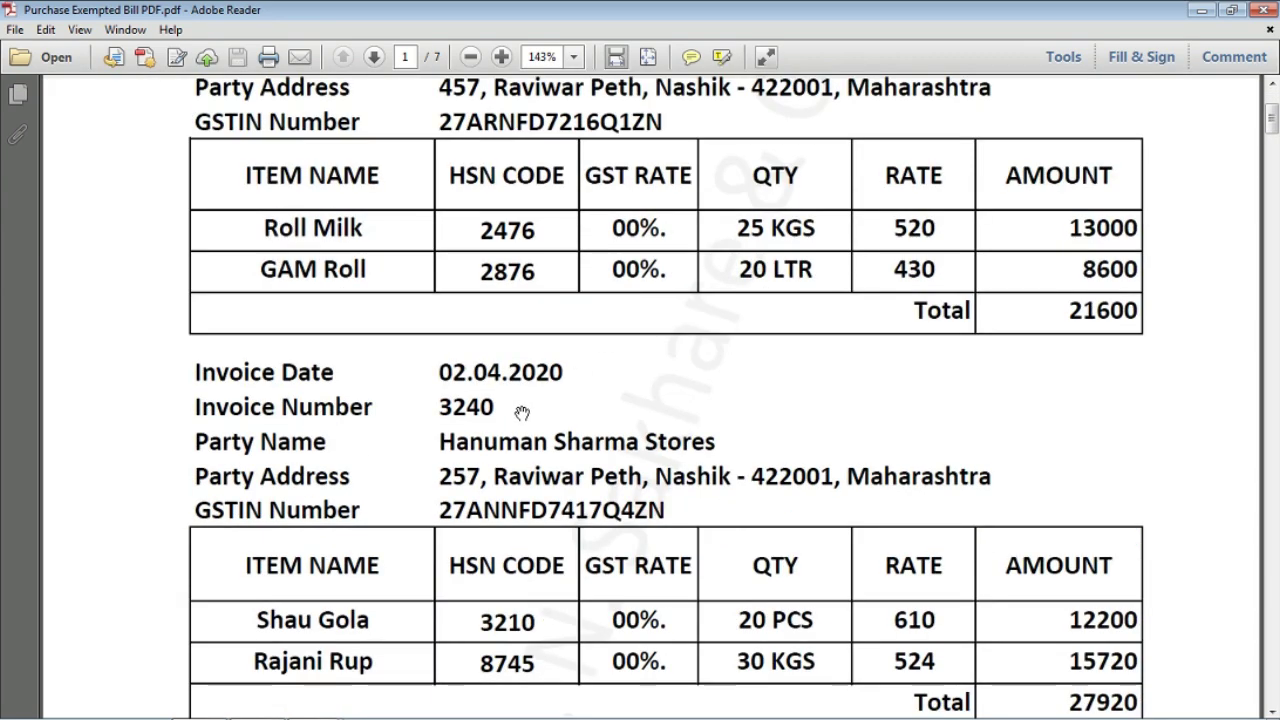
{"action": "scroll", "coordinate": [604, 465], "scroll_direction": "down", "scroll_amount": 10}
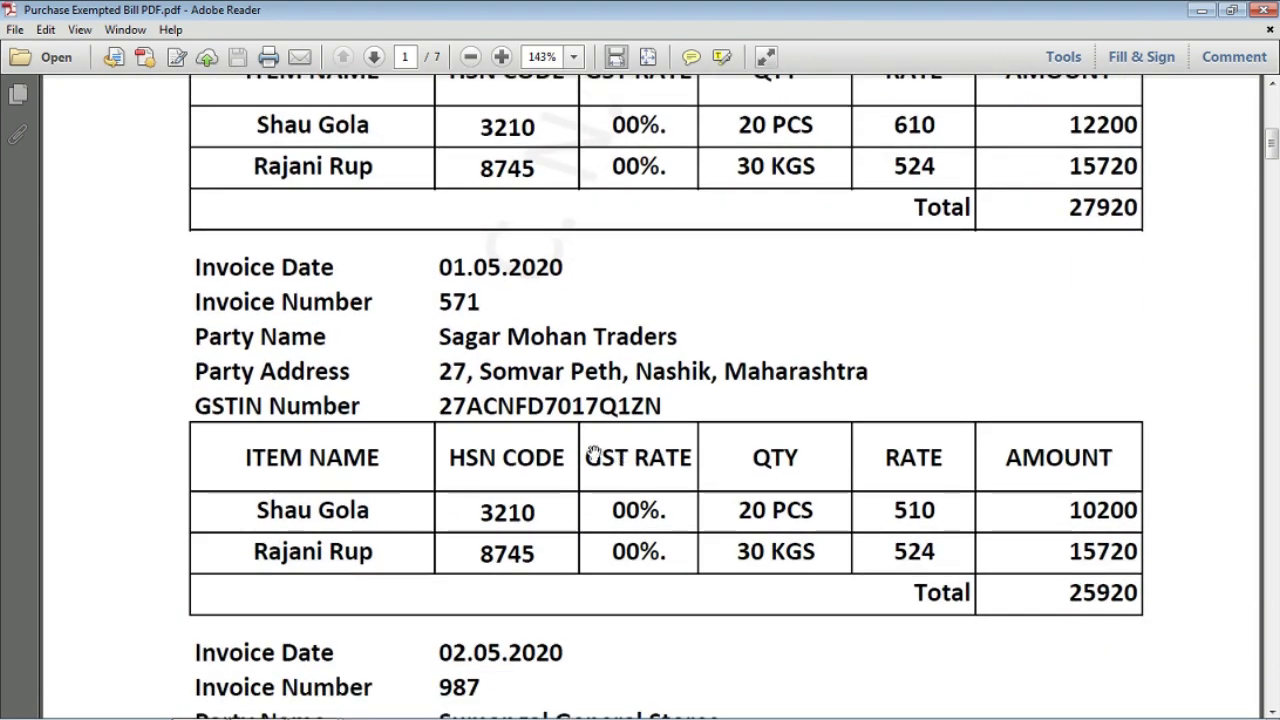
{"action": "scroll", "coordinate": [600, 364], "scroll_direction": "down", "scroll_amount": 7}
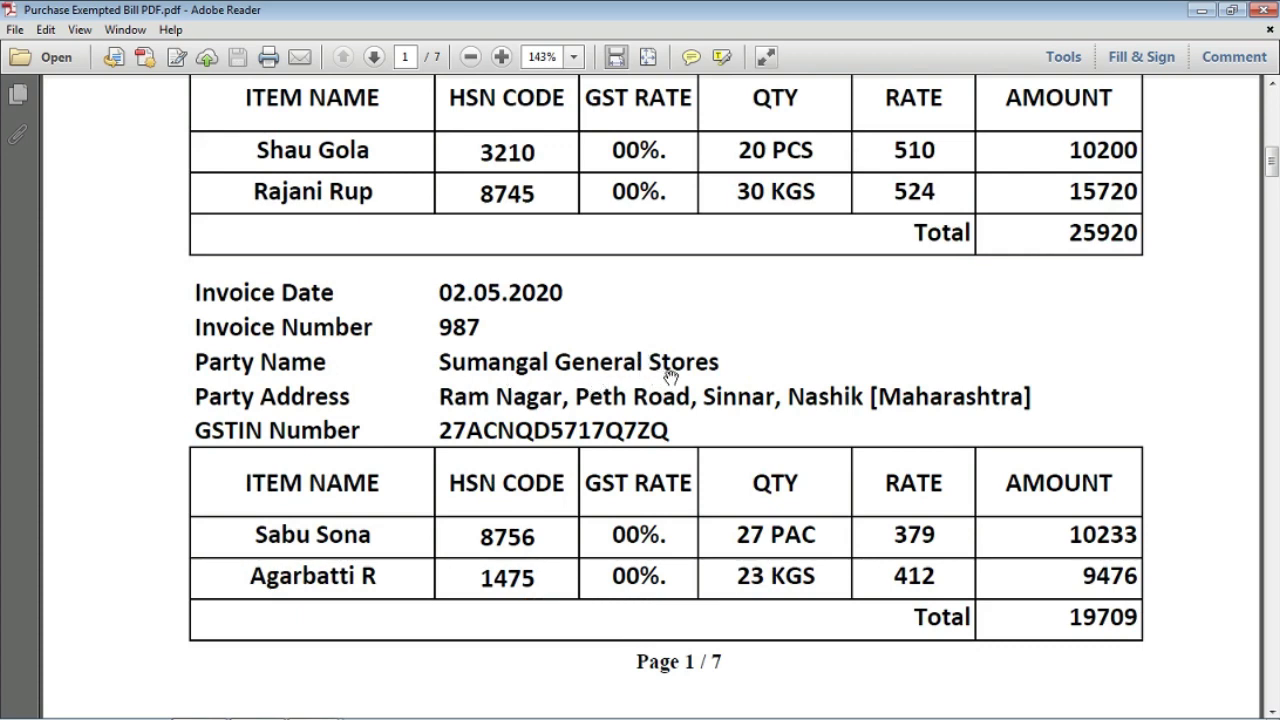
{"action": "scroll", "coordinate": [676, 377], "scroll_direction": "down", "scroll_amount": 4}
{"action": "scroll", "coordinate": [678, 377], "scroll_direction": "down", "scroll_amount": 9}
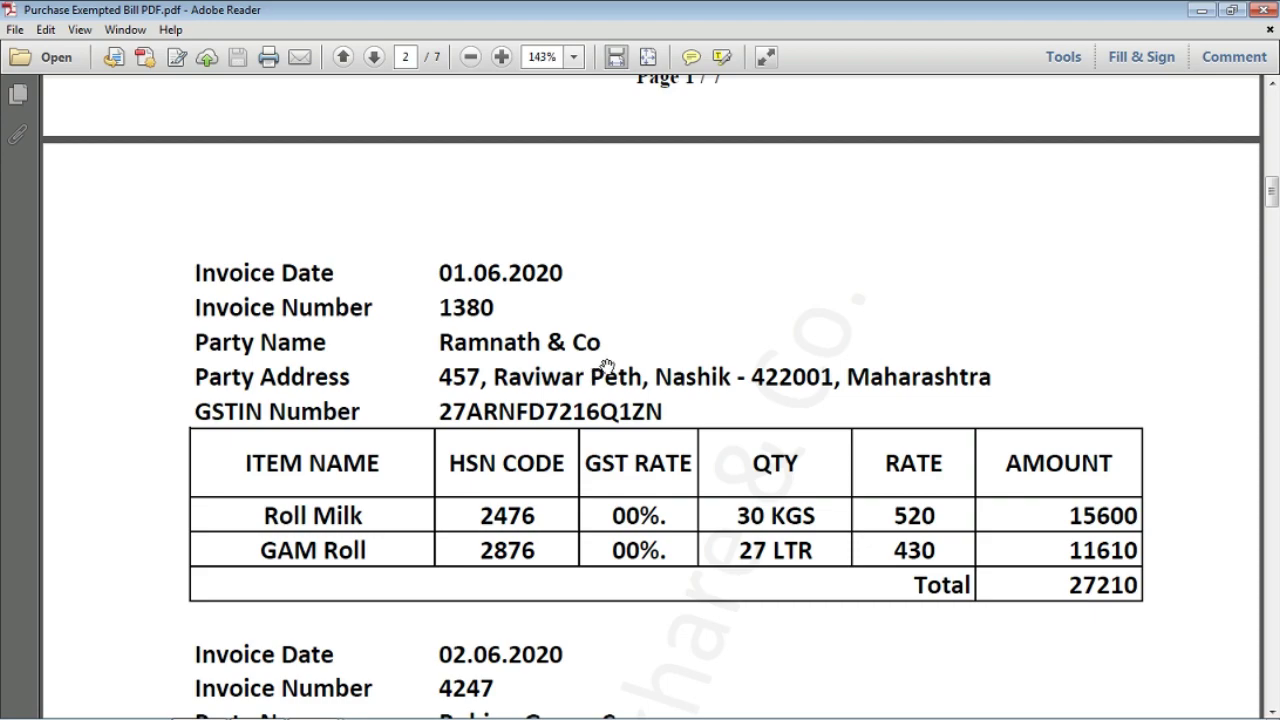
{"action": "scroll", "coordinate": [607, 366], "scroll_direction": "down", "scroll_amount": 20}
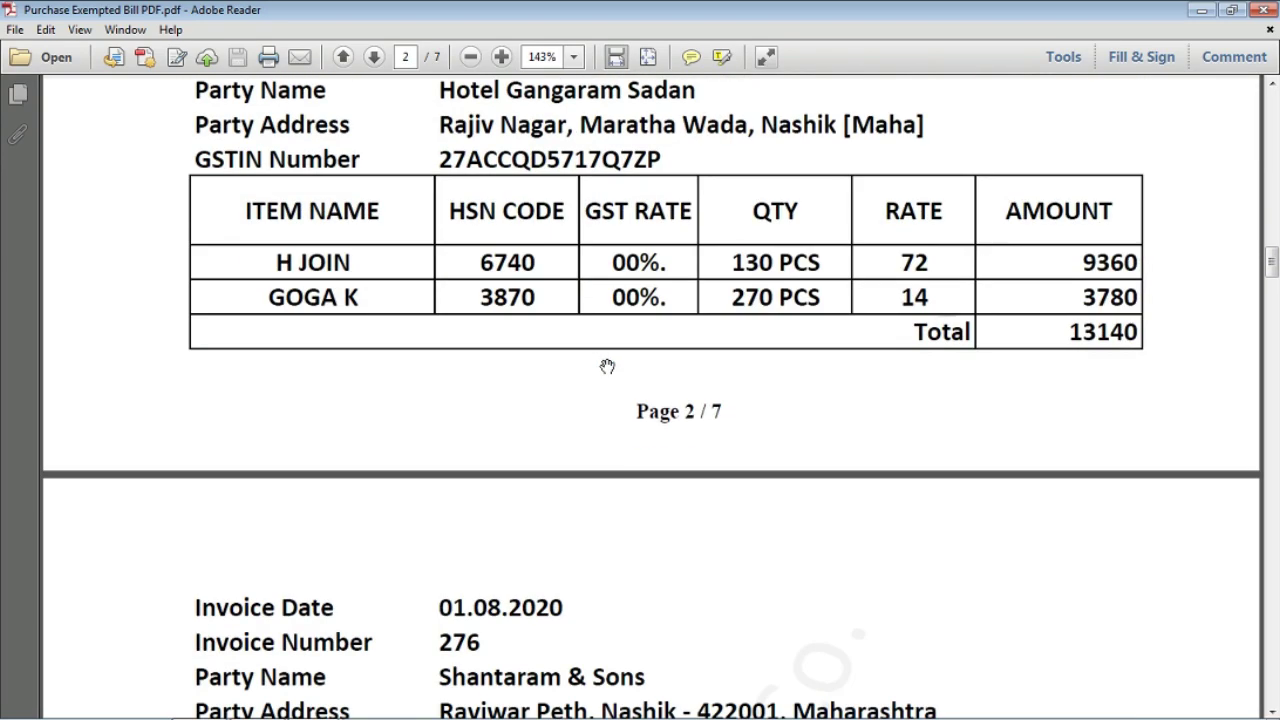
{"action": "scroll", "coordinate": [607, 366], "scroll_direction": "up", "scroll_amount": 7}
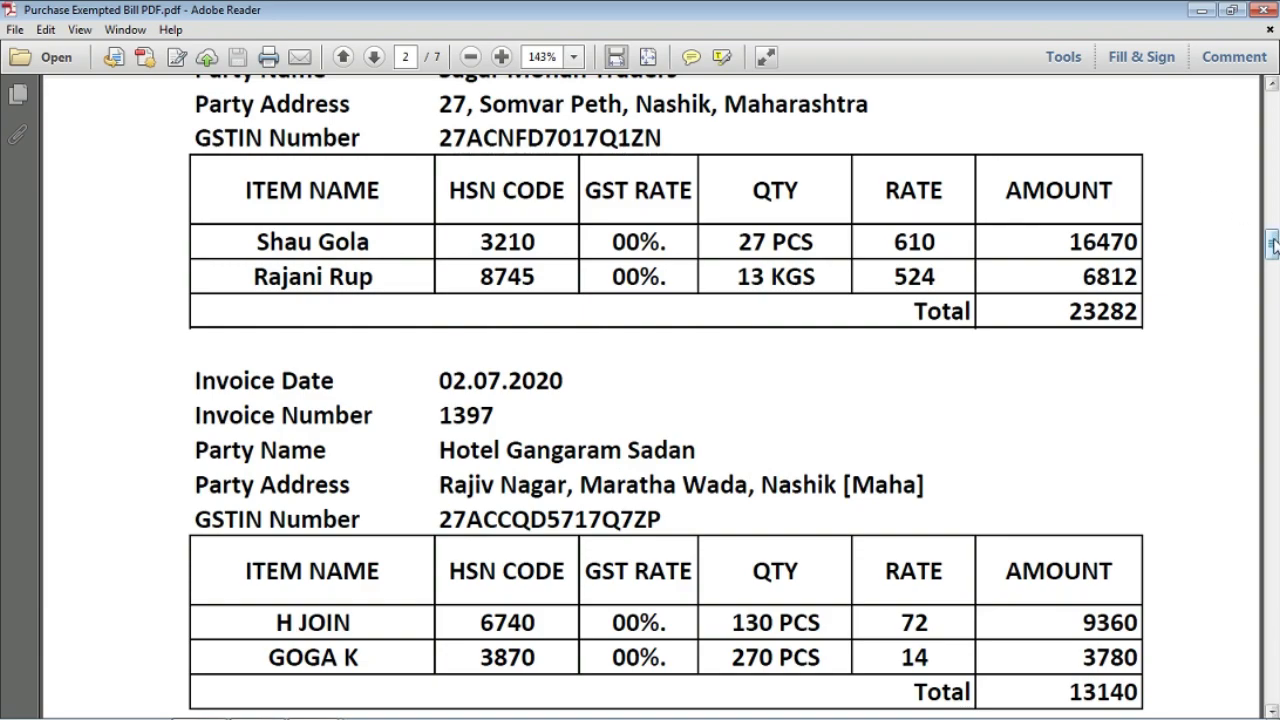
{"action": "left_click_drag", "start_coordinate": [1273, 246], "coordinate": [1273, 104]}
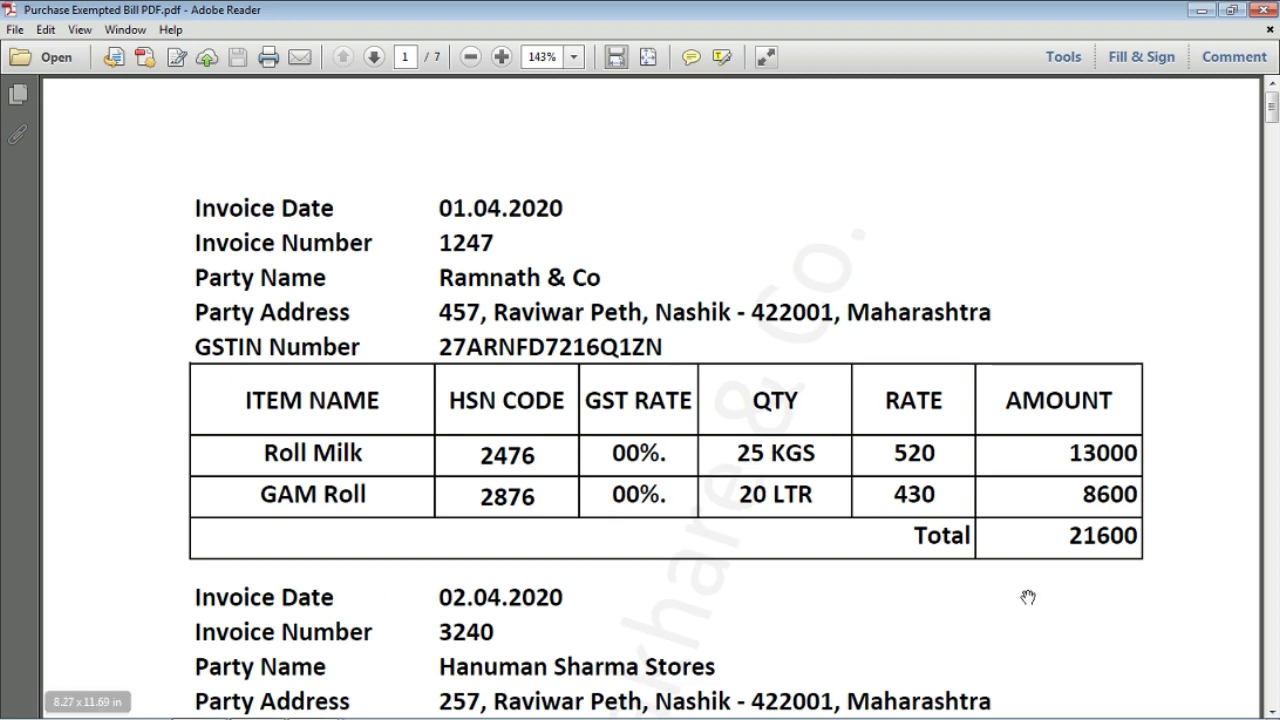
Examine the item quantities, units and rates of the April and May 2020 invoices on page 1
{"action": "scroll", "coordinate": [696, 291], "scroll_direction": "down", "scroll_amount": 10}
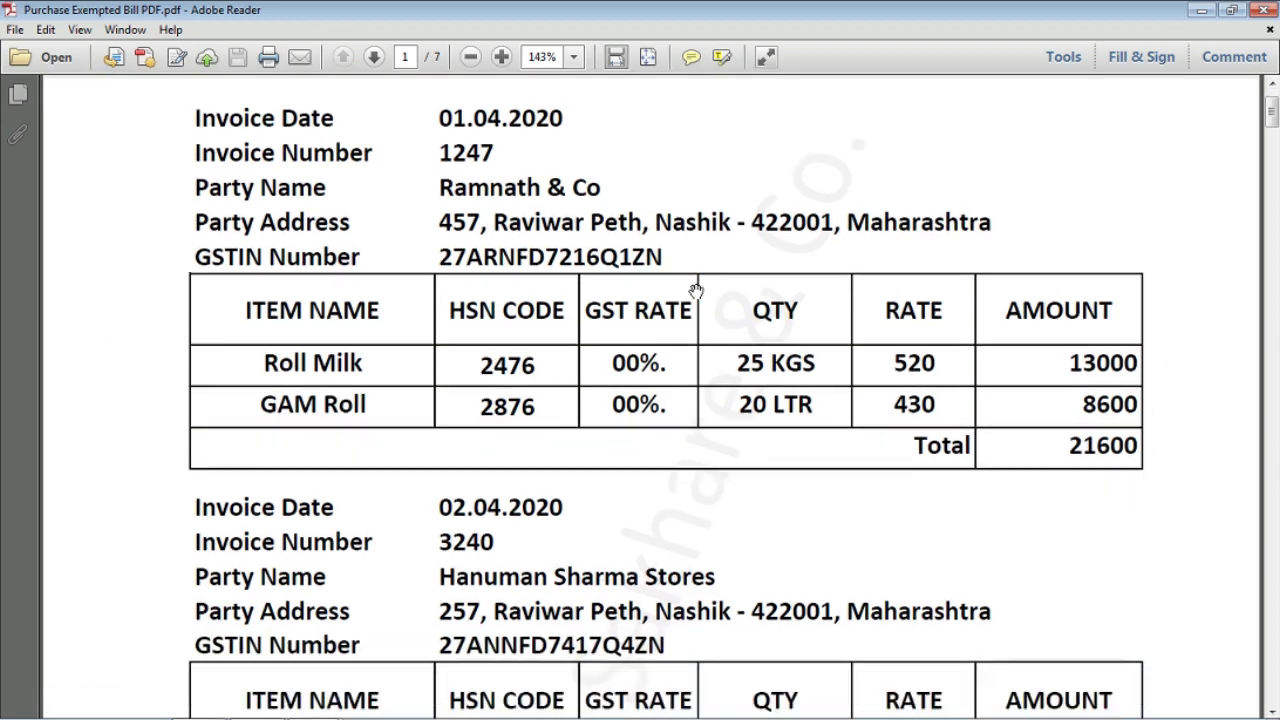
{"action": "scroll", "coordinate": [698, 293], "scroll_direction": "down", "scroll_amount": 1}
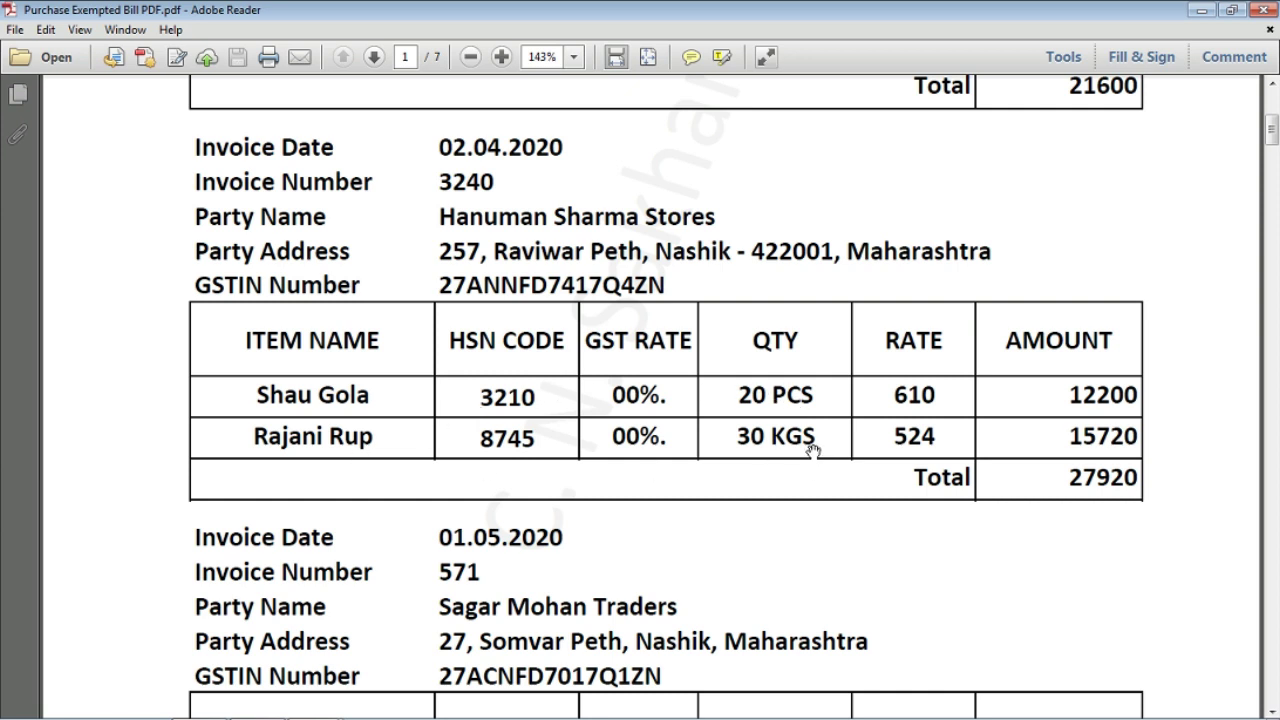
{"action": "scroll", "coordinate": [812, 450], "scroll_direction": "up", "scroll_amount": 5}
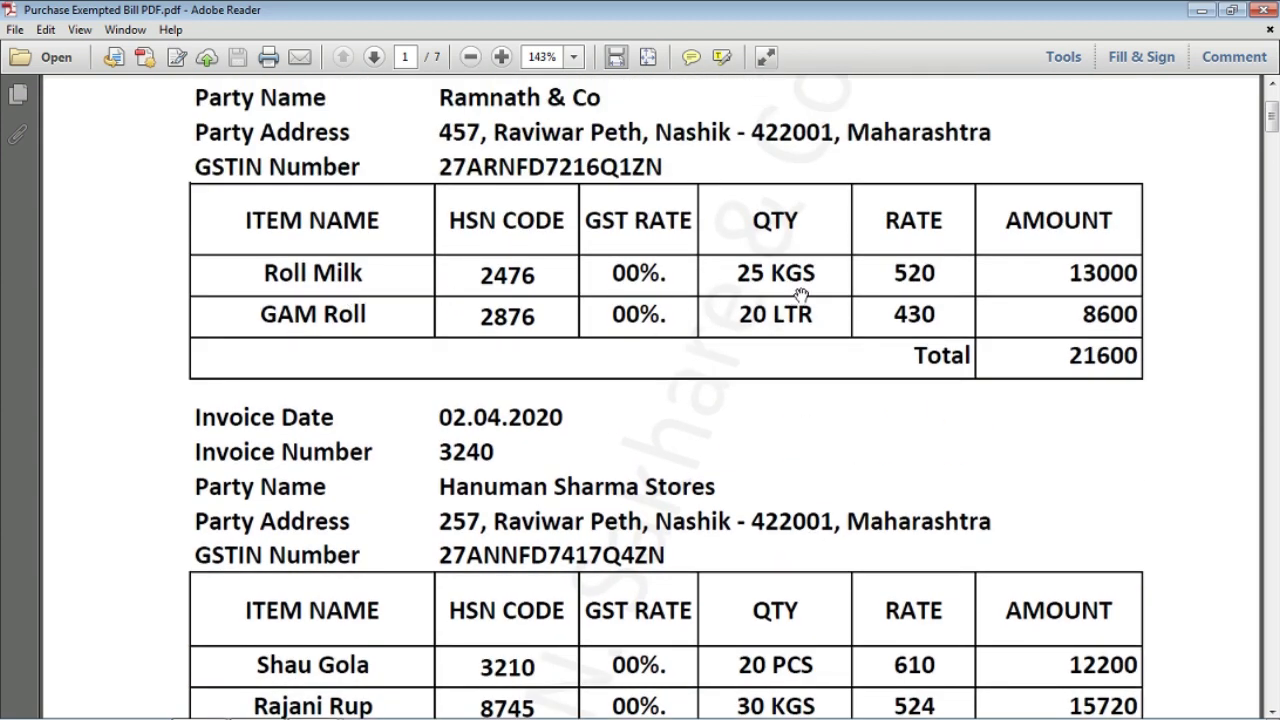
{"action": "scroll", "coordinate": [816, 292], "scroll_direction": "down", "scroll_amount": 5}
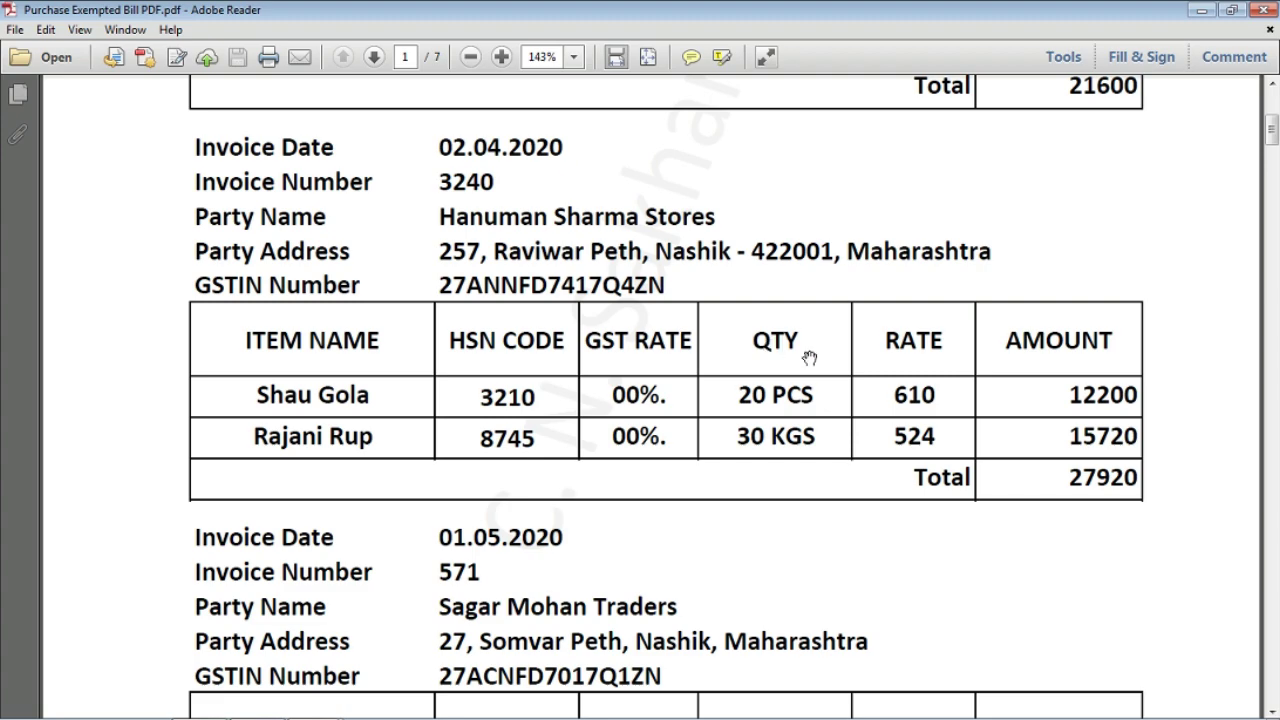
{"action": "scroll", "coordinate": [815, 360], "scroll_direction": "down", "scroll_amount": 12}
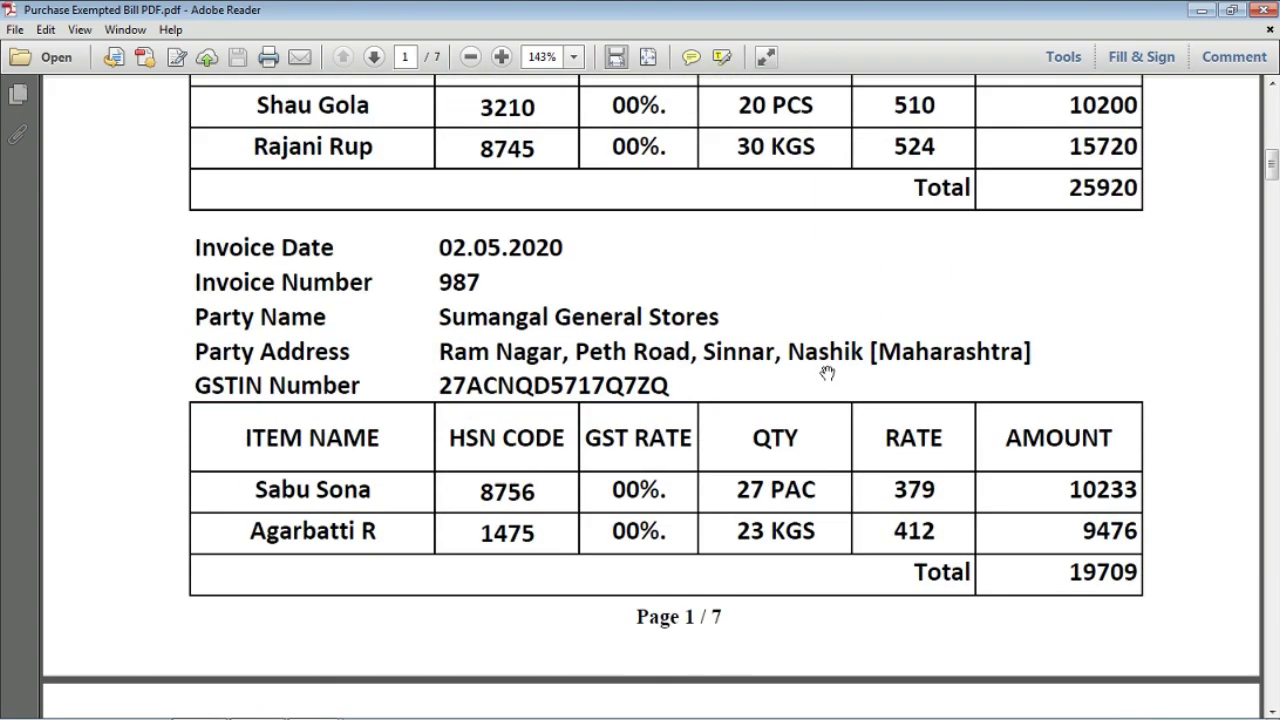
{"action": "scroll", "coordinate": [827, 373], "scroll_direction": "up", "scroll_amount": 5}
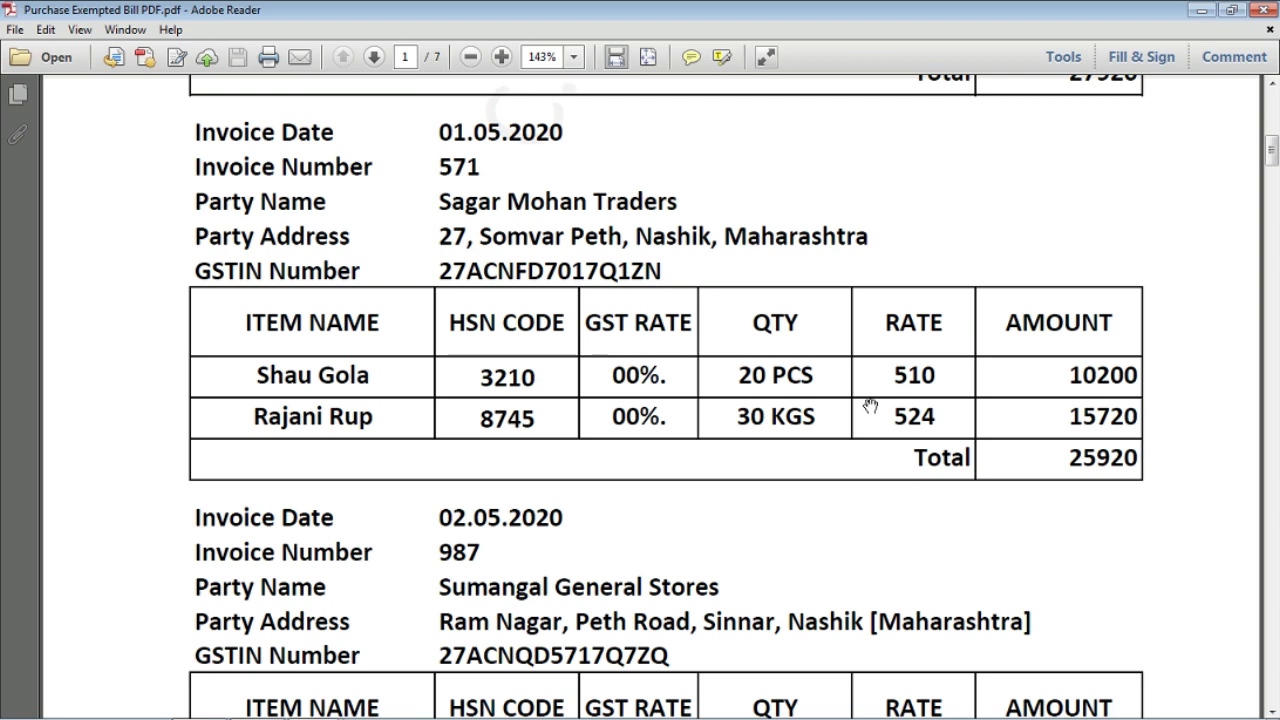
{"action": "scroll", "coordinate": [870, 405], "scroll_direction": "up", "scroll_amount": 1}
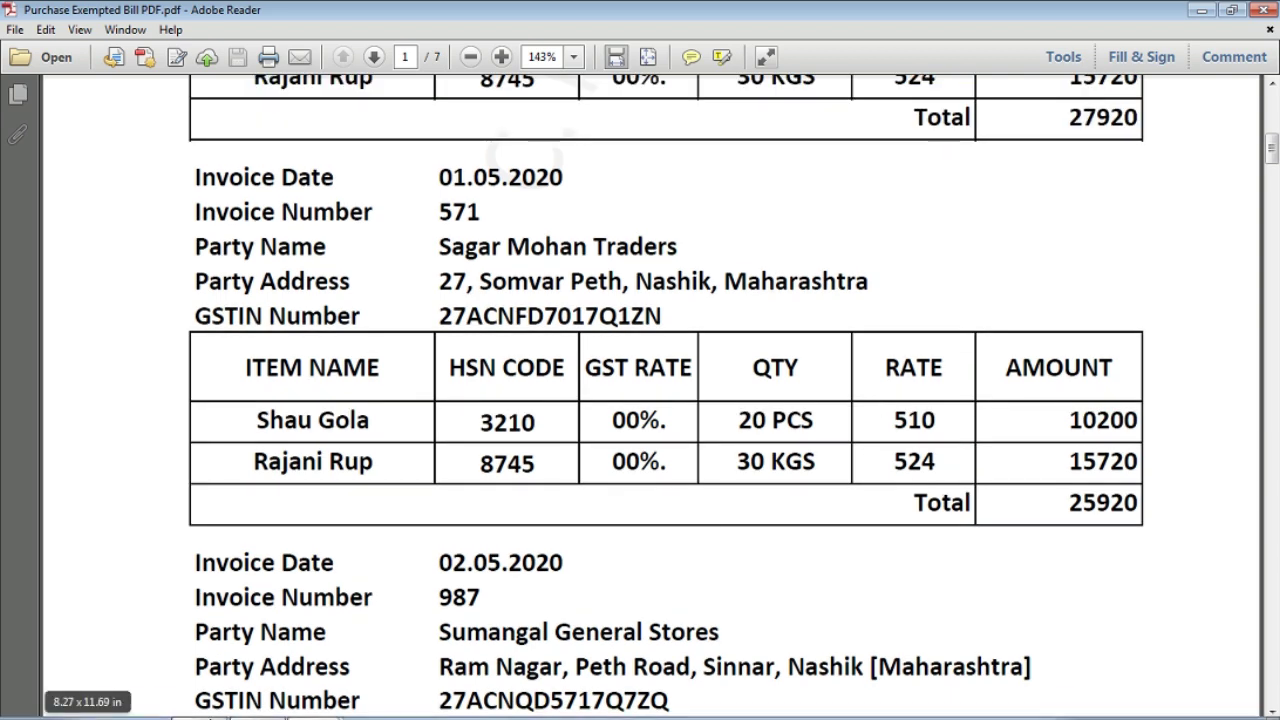
Switch to TallyPrime and enter Shau Gola in the purchase voucher with quantity 20 PCS and rate 520, checking the bill PDF
{"action": "left_click", "coordinate": [200, 701]}
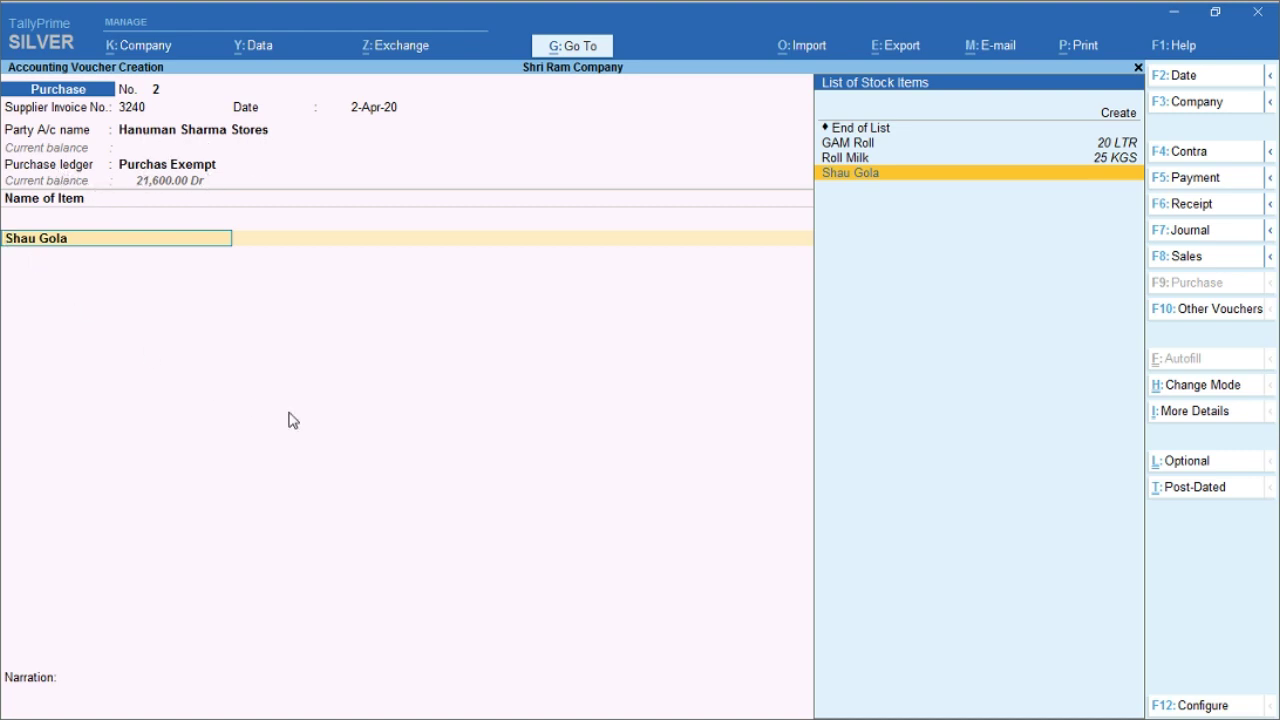
{"action": "key", "text": "Return"}
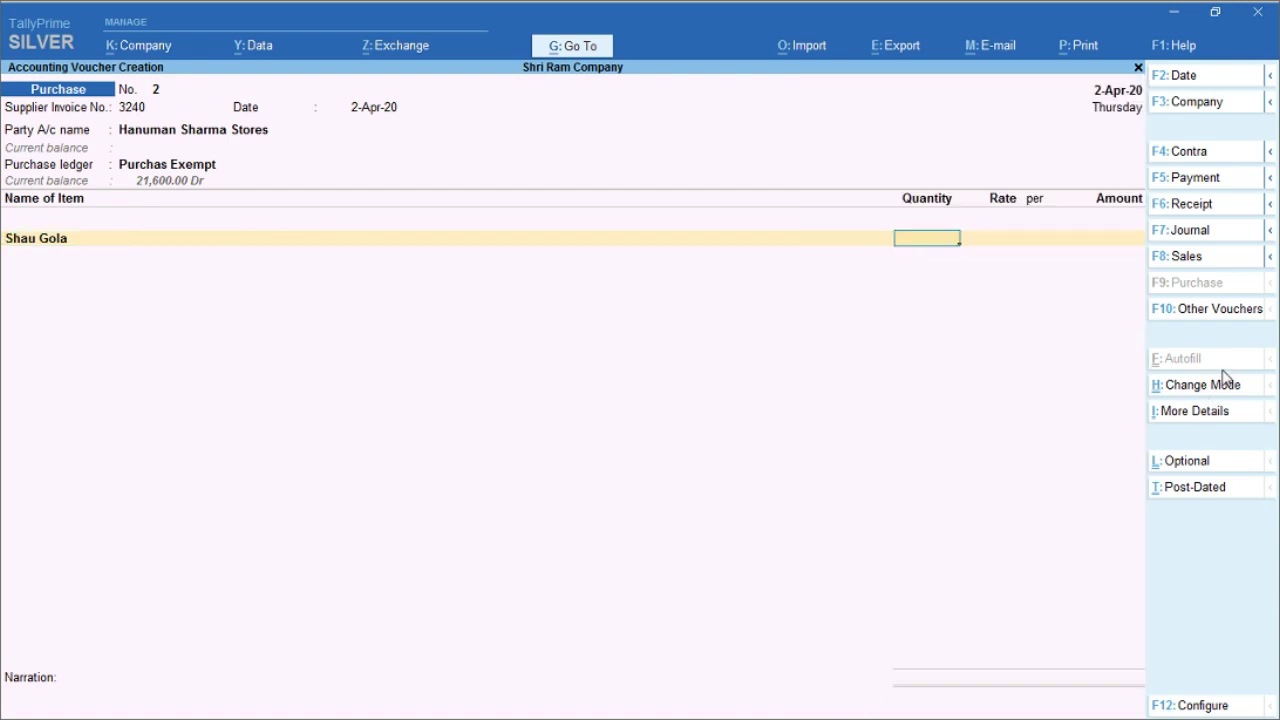
{"action": "left_click", "coordinate": [1178, 22]}
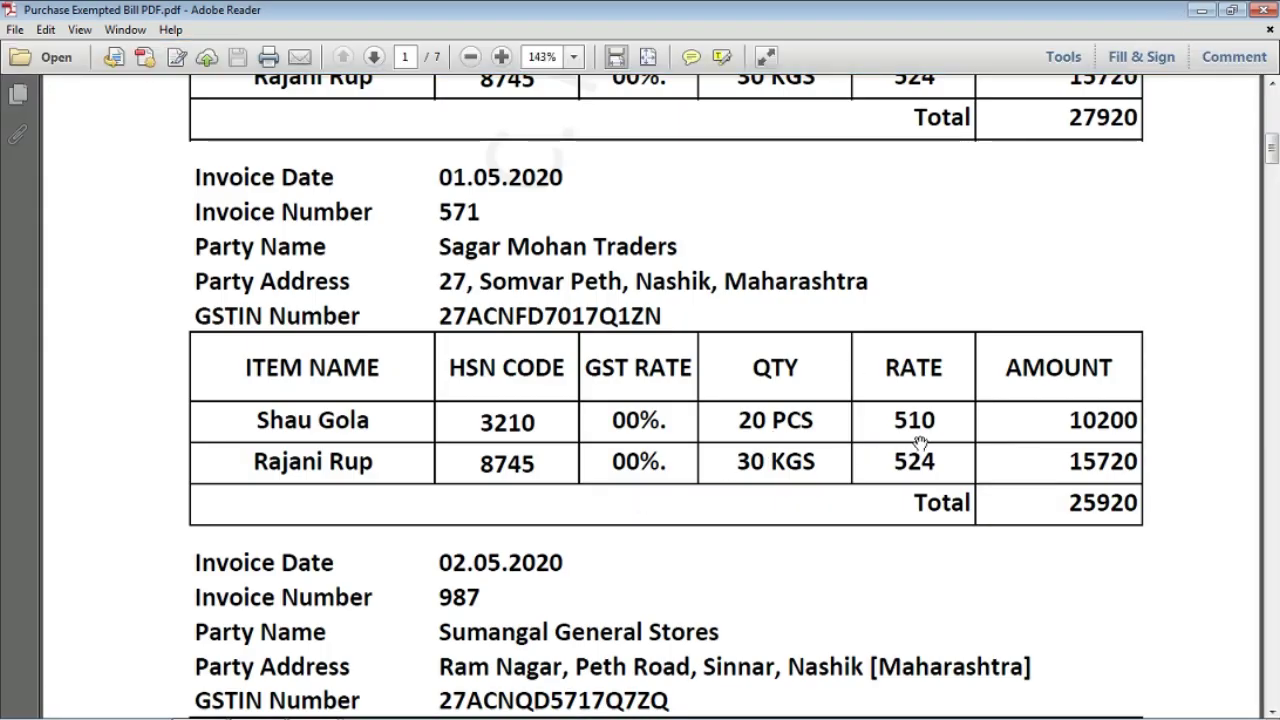
{"action": "mouse_move", "coordinate": [367, 712]}
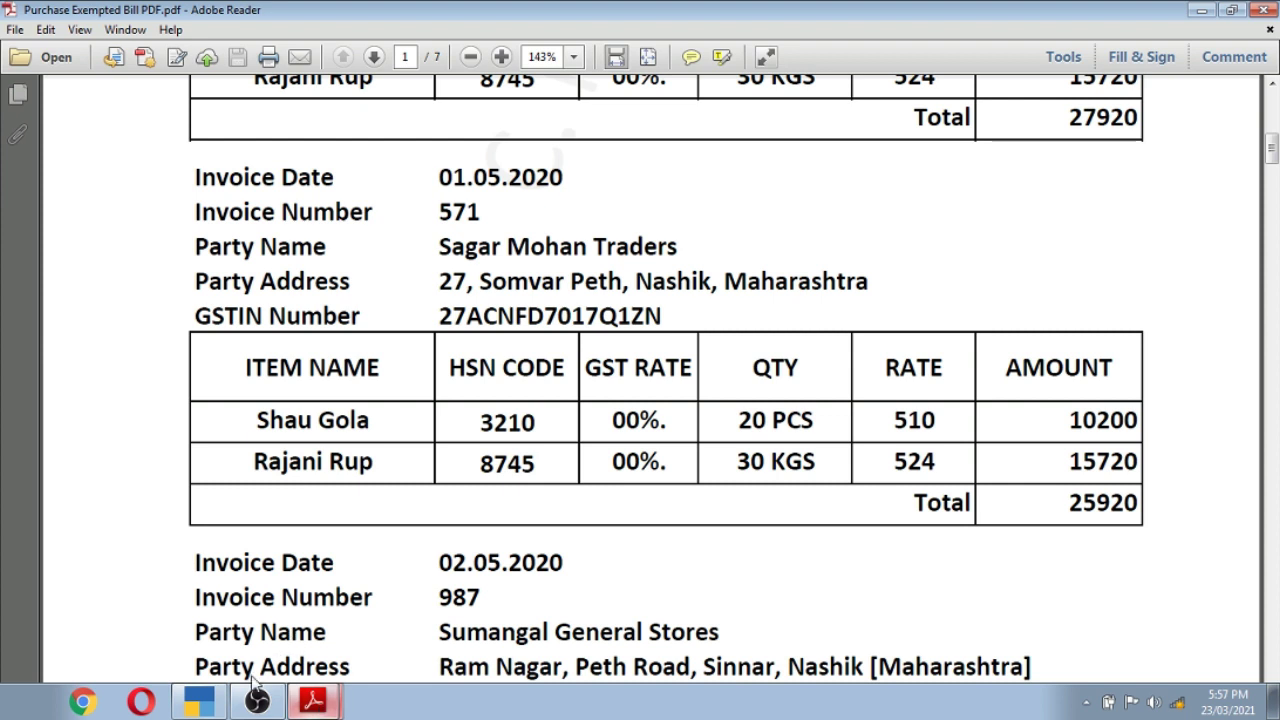
{"action": "left_click", "coordinate": [205, 702]}
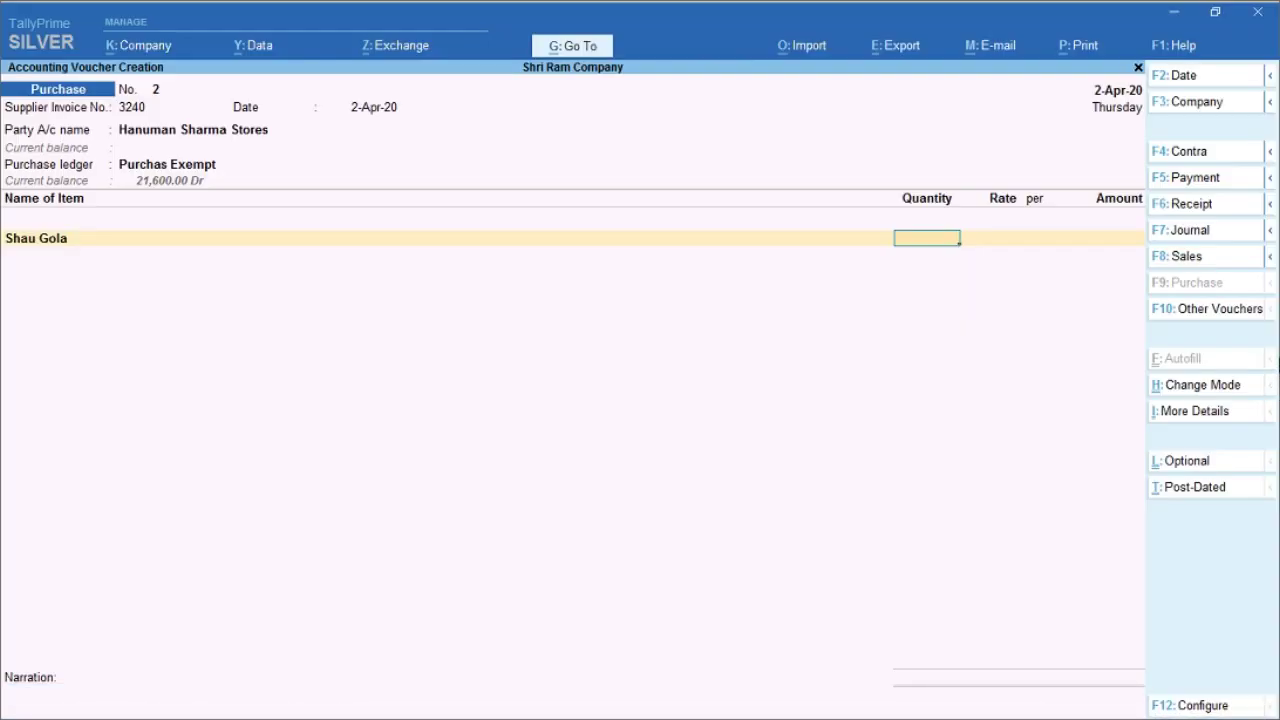
{"action": "key", "text": "Return"}
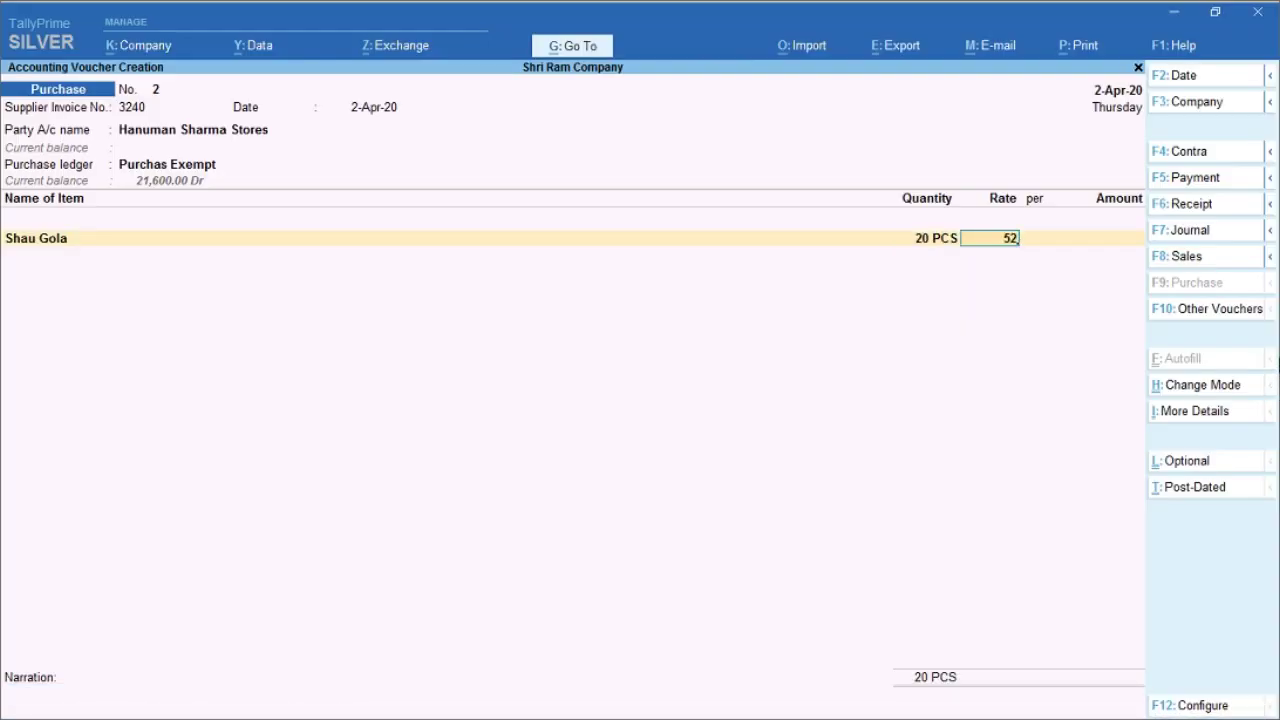
{"action": "type", "text": "520"}
{"action": "key", "text": "Return"}
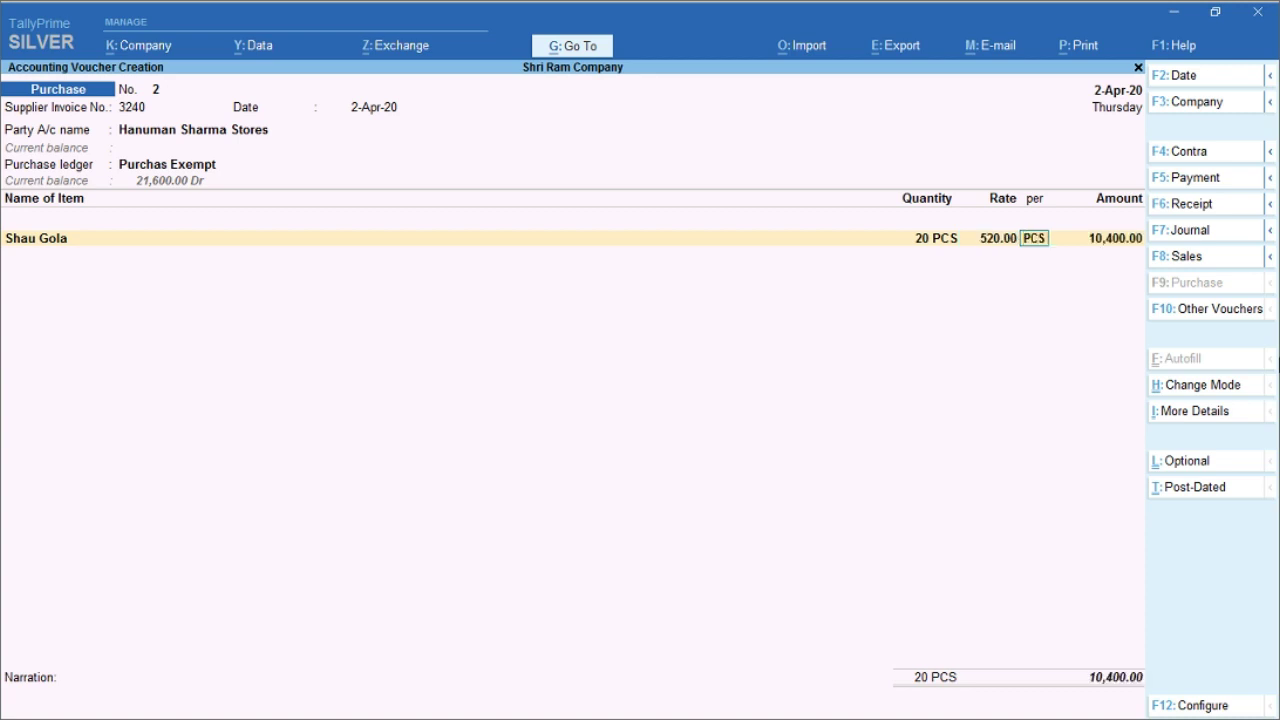
Recheck the rate in the bill PDF, set Shau Gola's rate to 510 per PCS in the voucher and accept the line
{"action": "key", "text": "BackSpace"}
{"action": "type", "text": "5"}
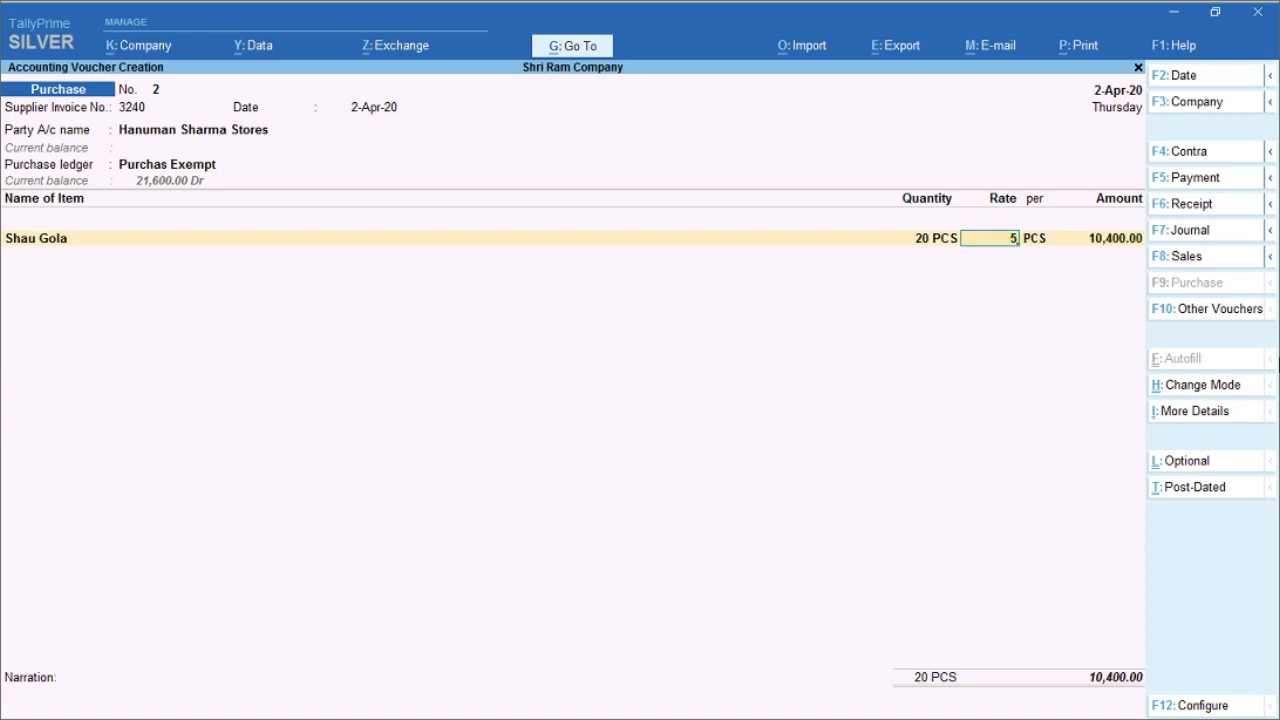
{"action": "left_click", "coordinate": [1177, 18]}
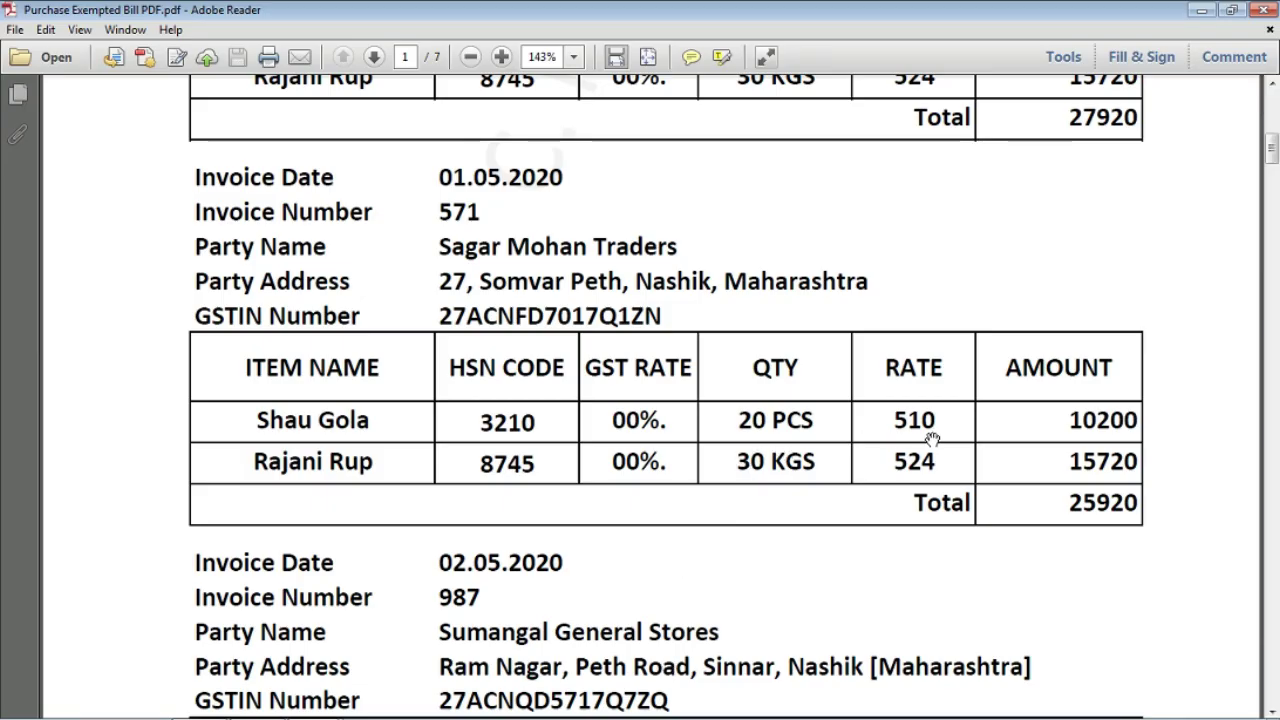
{"action": "mouse_move", "coordinate": [1065, 716]}
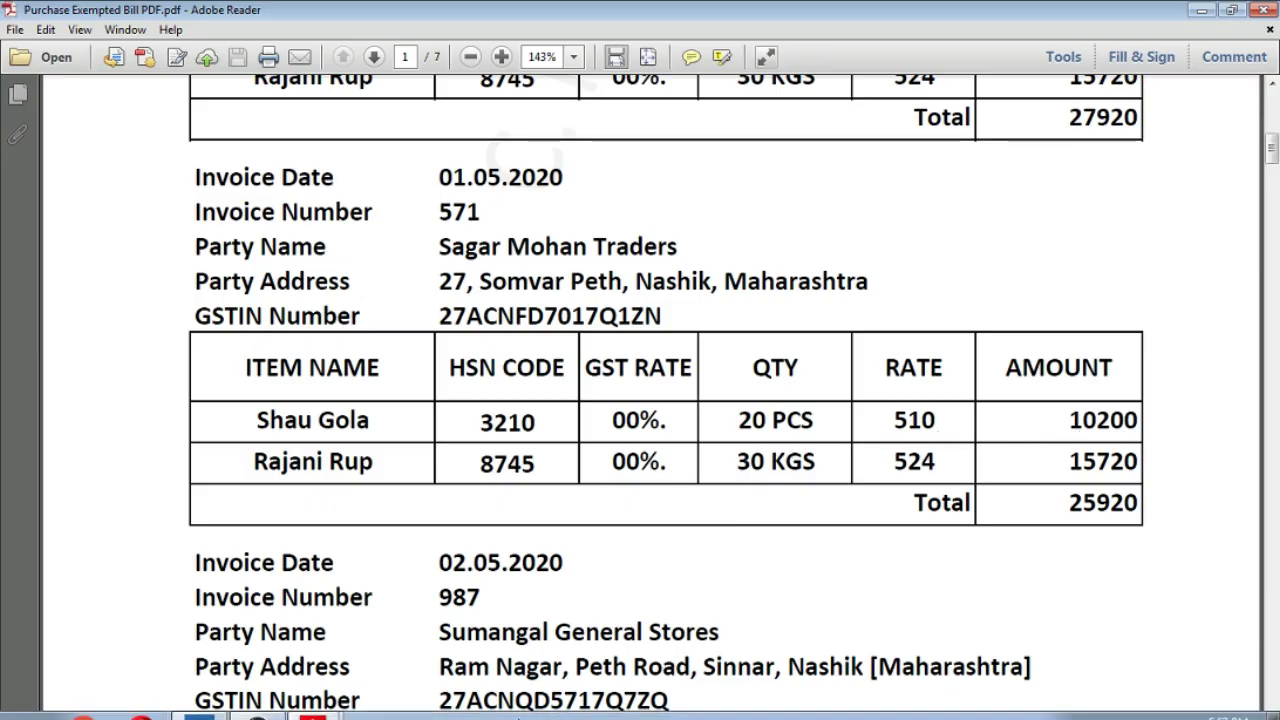
{"action": "left_click", "coordinate": [203, 701]}
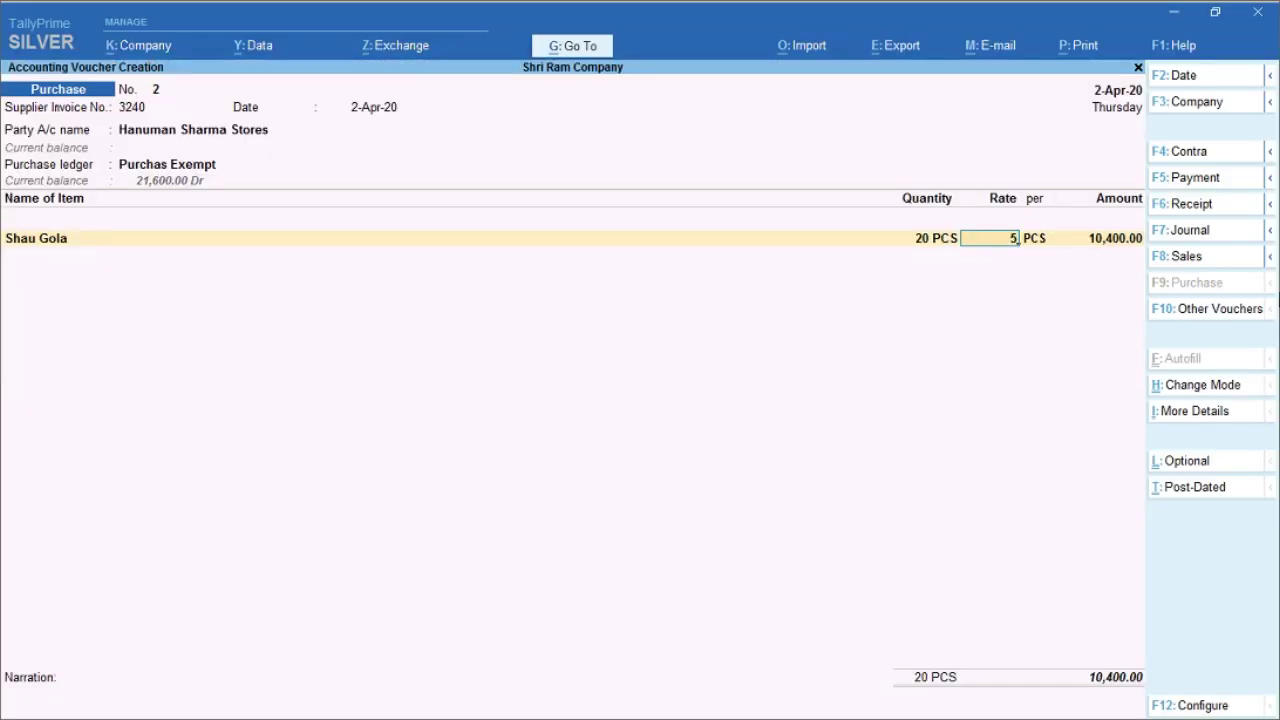
{"action": "key", "text": "Return"}
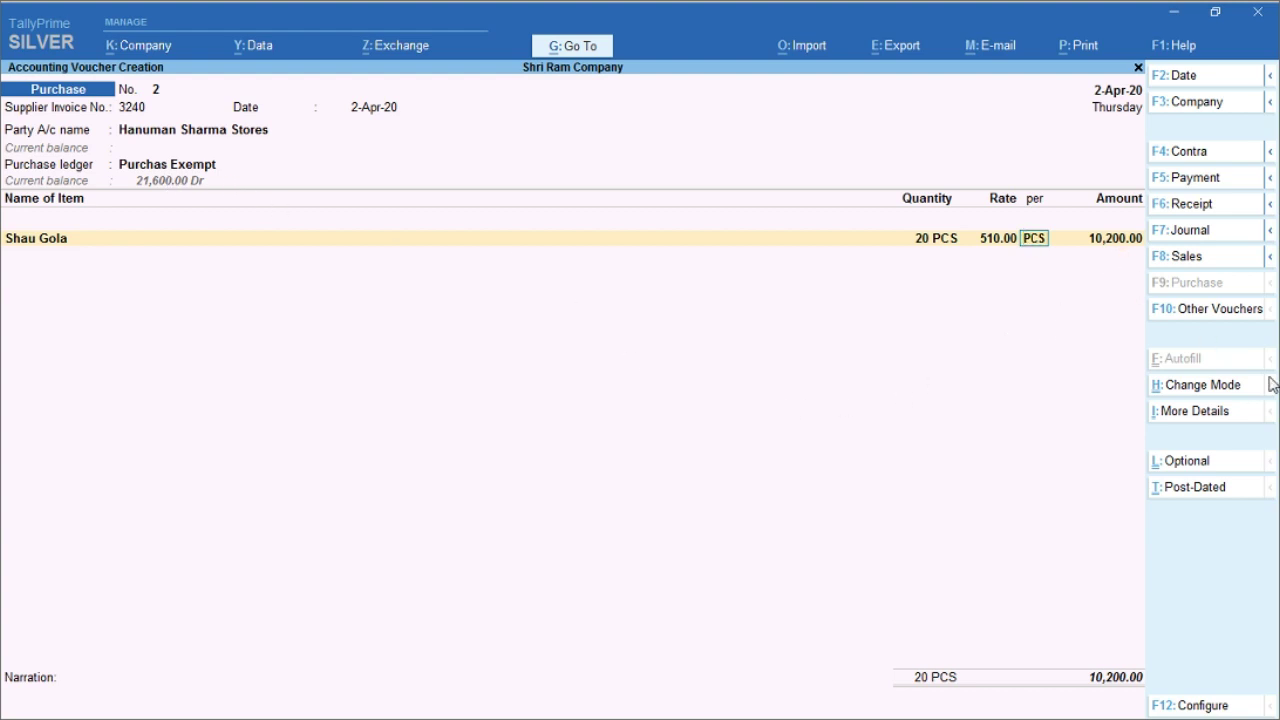
{"action": "key", "text": "Return"}
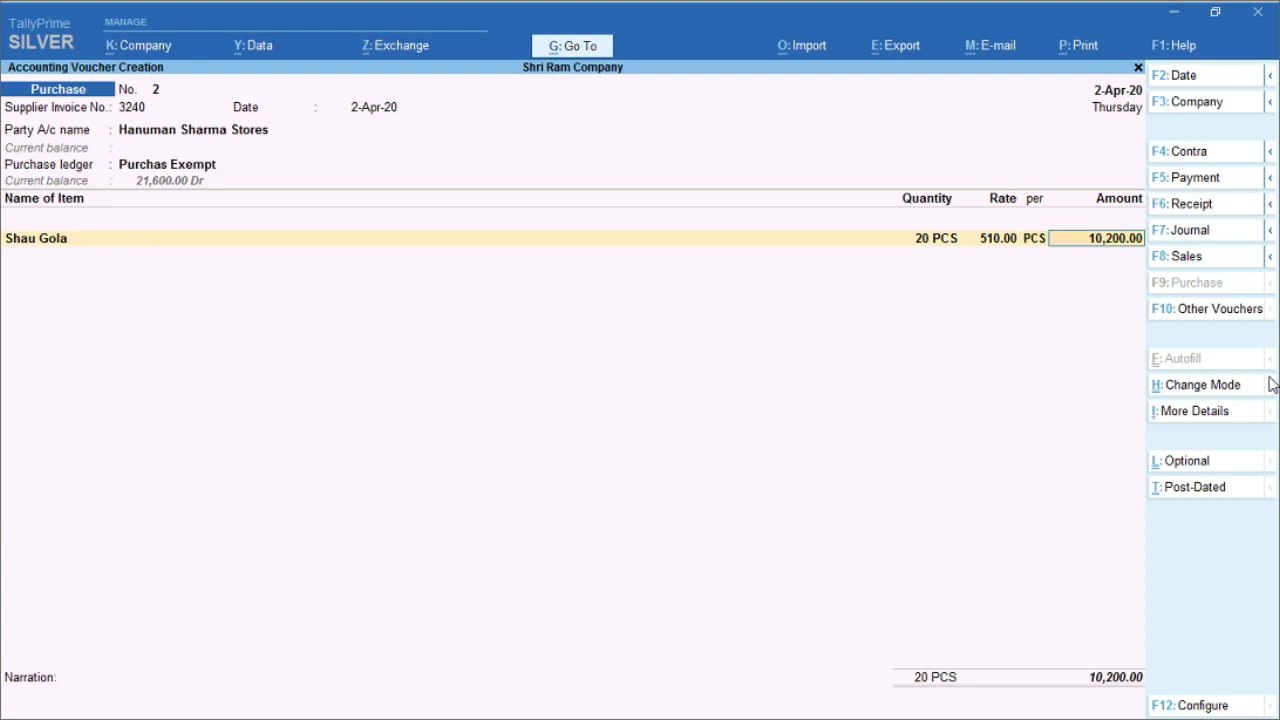
{"action": "key", "text": "Return"}
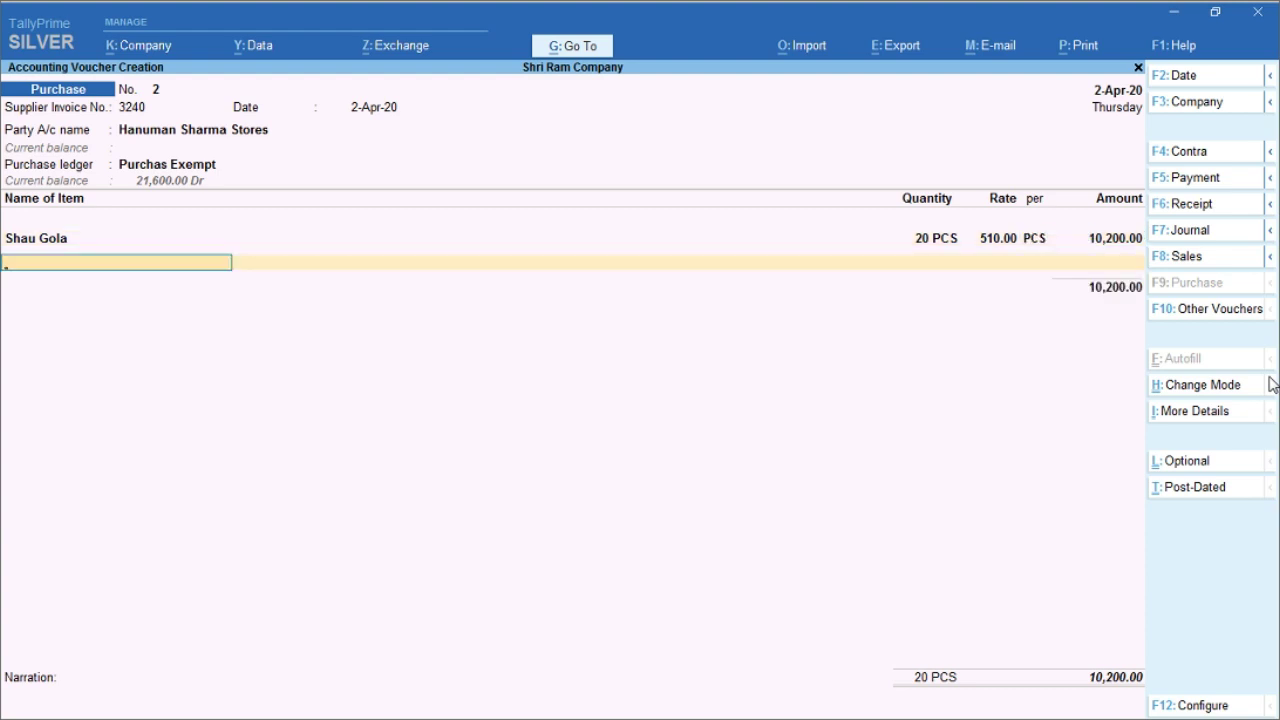
Look up the second item, Rajani Rup, in the bill PDF and highlight the Create option for stock items in TallyPrime
{"action": "key", "text": "BackSpace"}
{"action": "key", "text": "Return"}
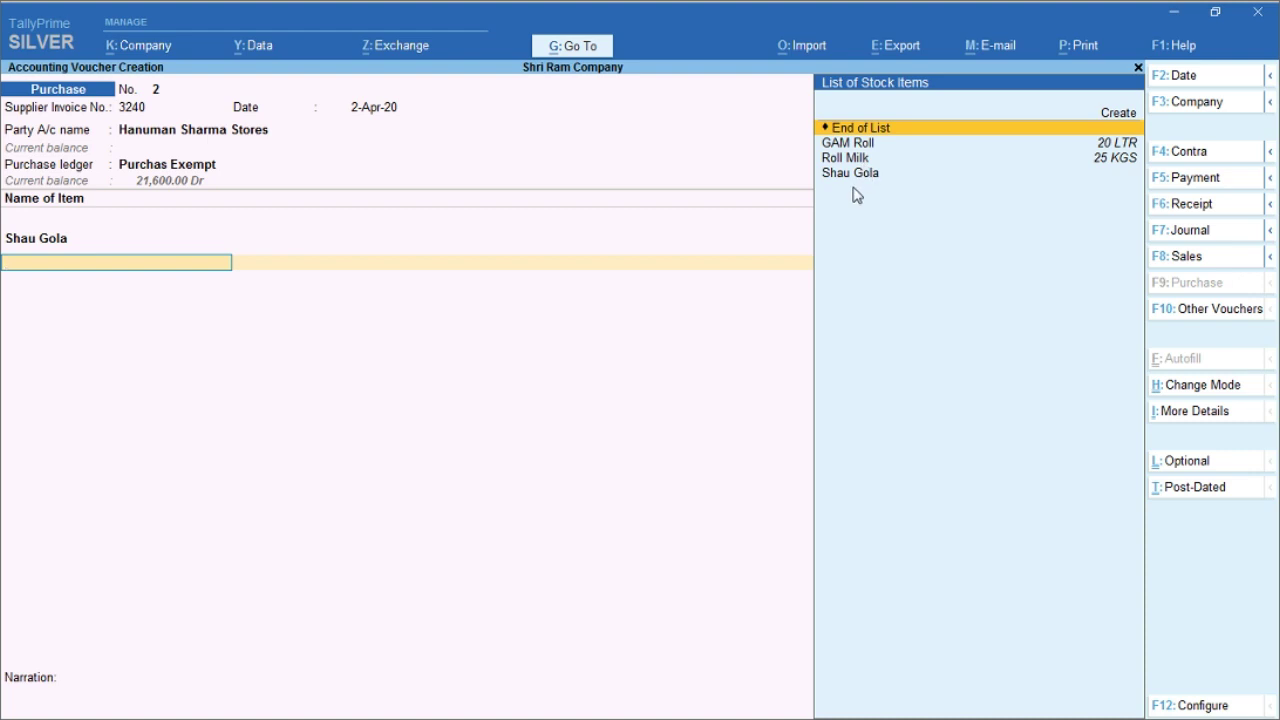
{"action": "left_click", "coordinate": [1175, 17]}
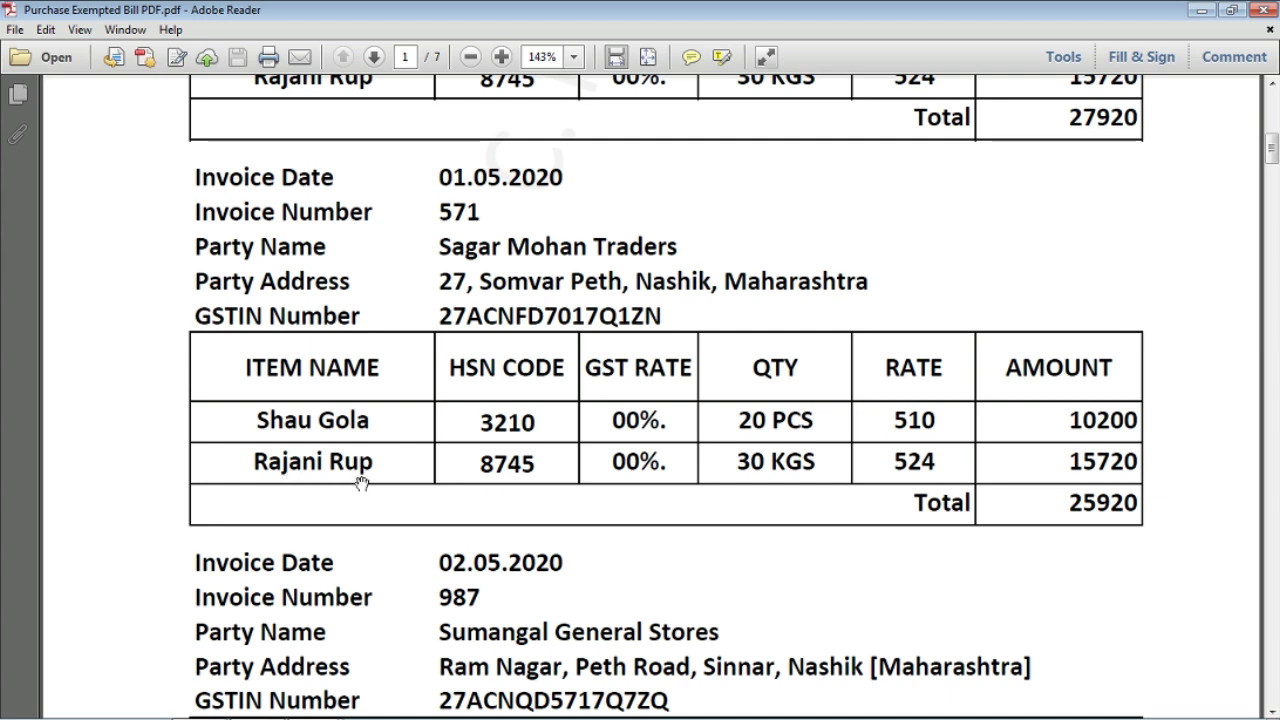
{"action": "left_click", "coordinate": [200, 702]}
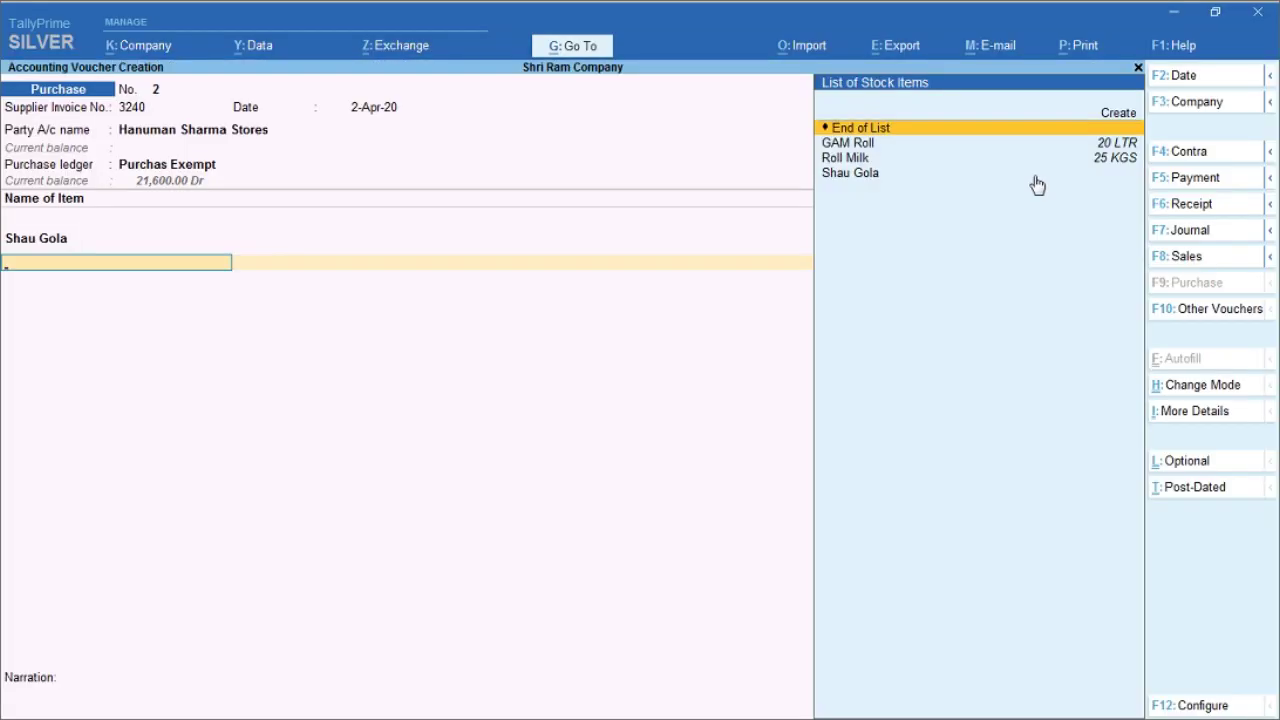
{"action": "key", "text": "Up"}
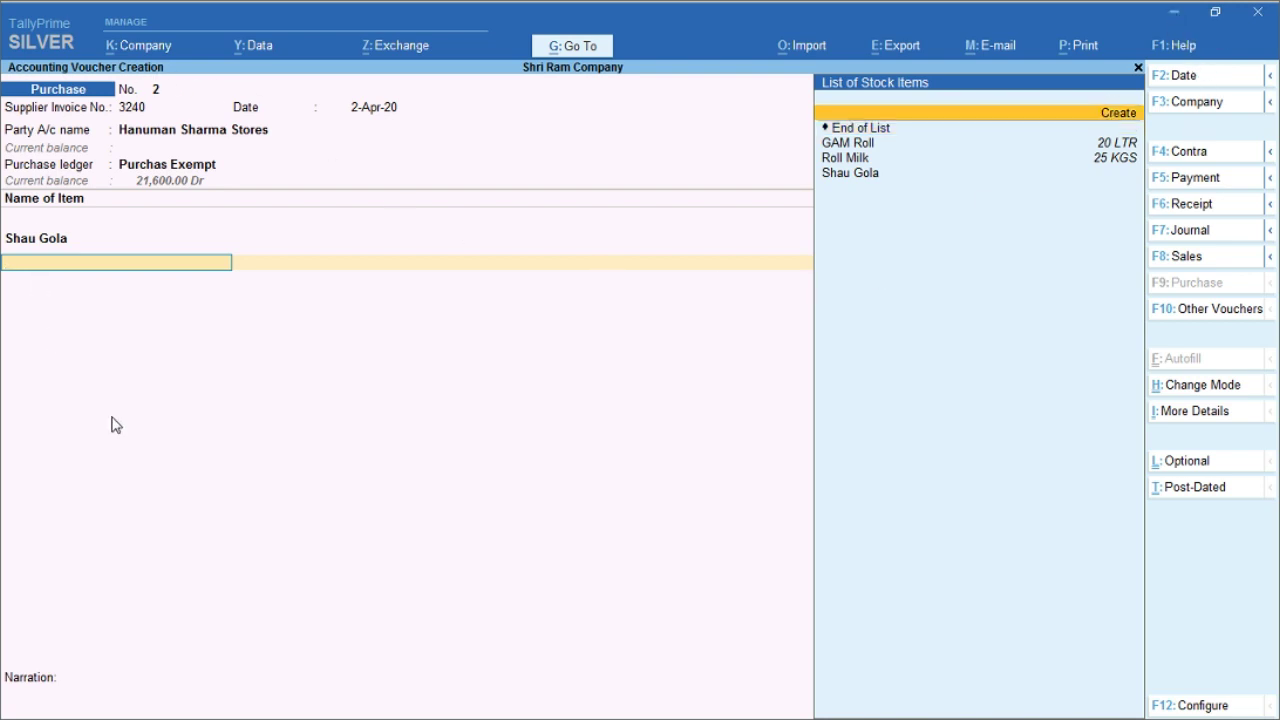
Bring up the PDF "10 B Purchase Exempted - (Practice) - 3" and examine the item table of the 02.04.2020 invoice
{"action": "left_click", "coordinate": [1176, 22]}
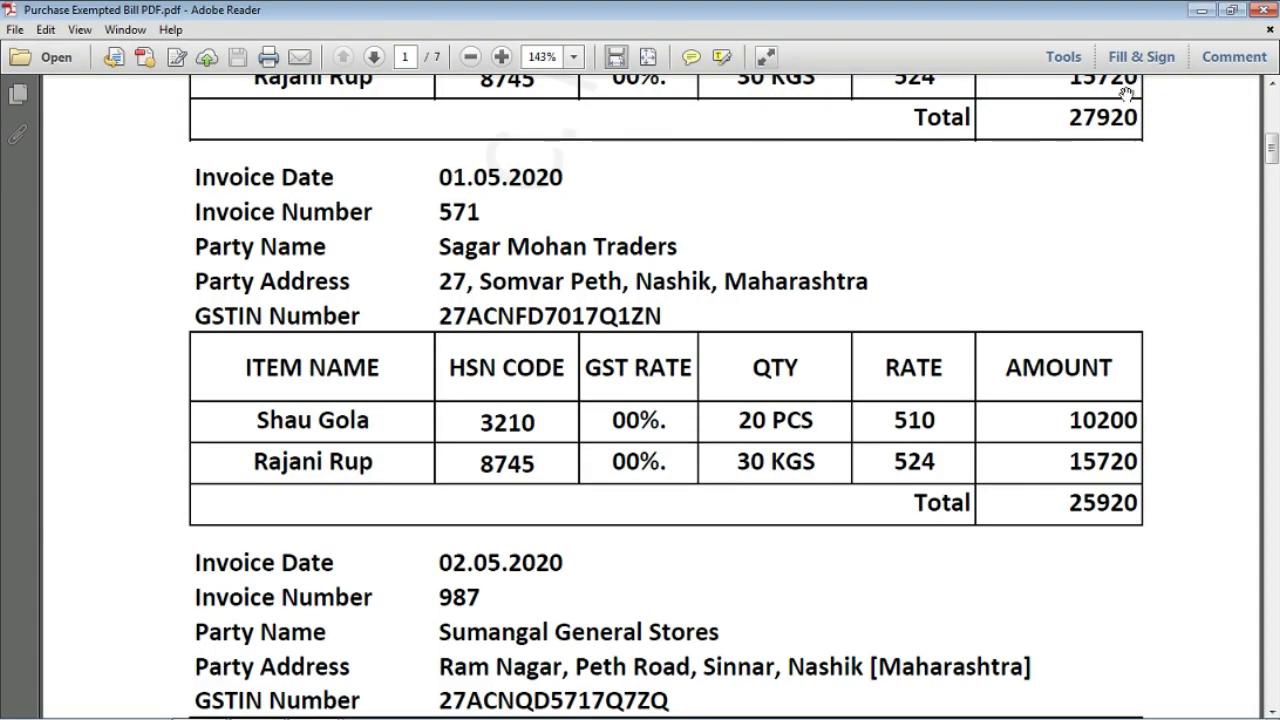
{"action": "left_click", "coordinate": [1201, 16]}
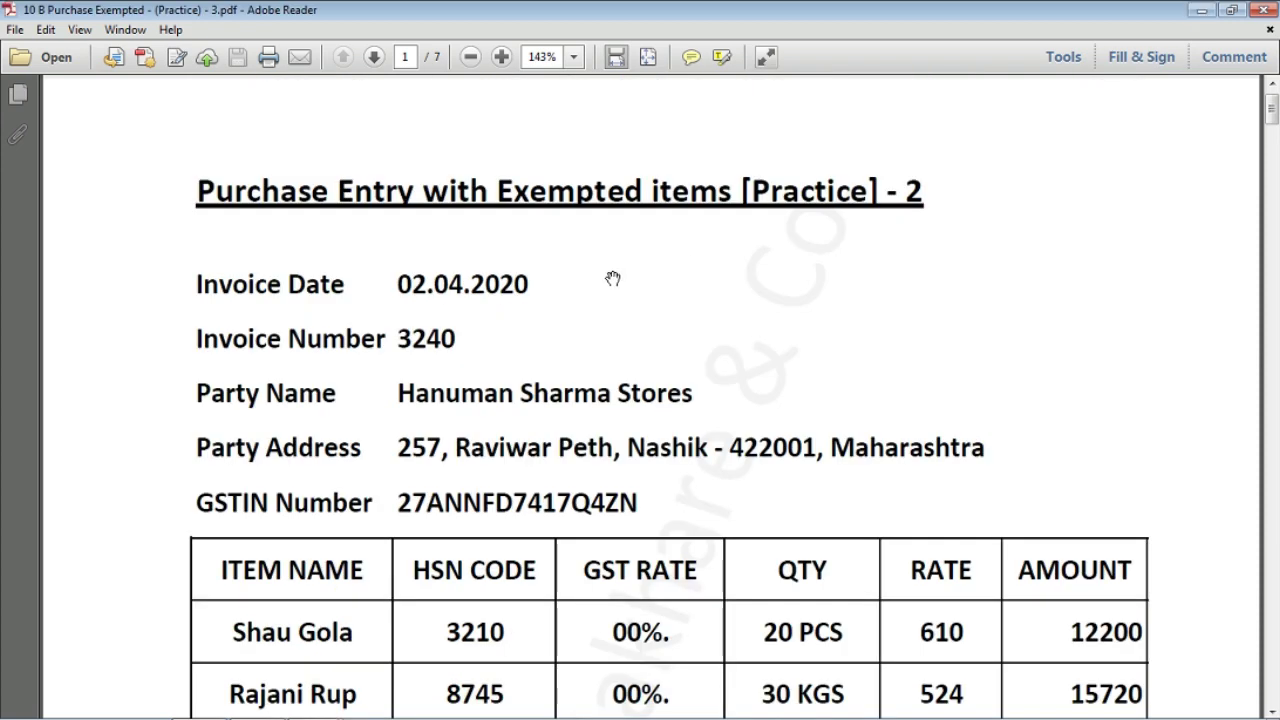
{"action": "scroll", "coordinate": [613, 278], "scroll_direction": "down", "scroll_amount": 2}
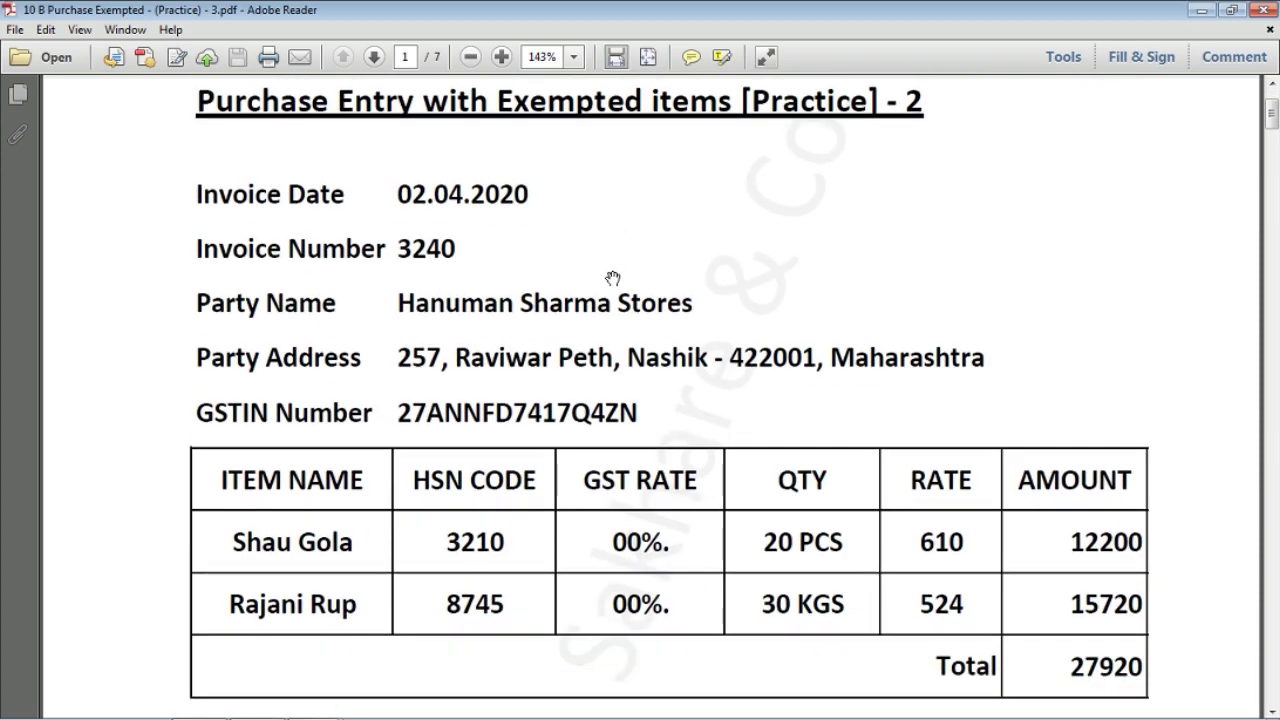
Review the Shau Gola and Rajani Rup rows of invoice 3240 in the PDF and go on to page 2
{"action": "scroll", "coordinate": [613, 278], "scroll_direction": "up", "scroll_amount": 1}
{"action": "scroll", "coordinate": [616, 310], "scroll_direction": "down", "scroll_amount": 1}
{"action": "scroll", "coordinate": [400, 590], "scroll_direction": "down", "scroll_amount": 1}
{"action": "scroll", "coordinate": [315, 578], "scroll_direction": "down", "scroll_amount": 1}
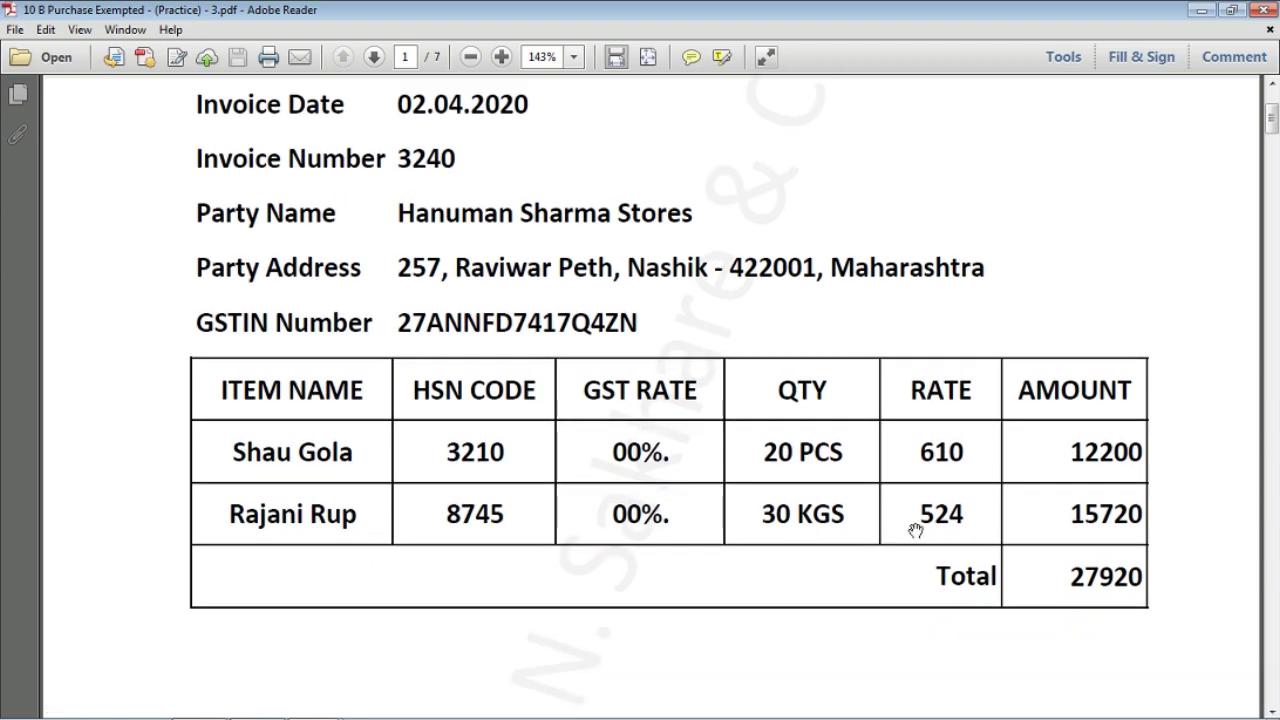
{"action": "scroll", "coordinate": [975, 524], "scroll_direction": "down", "scroll_amount": 6}
{"action": "scroll", "coordinate": [954, 525], "scroll_direction": "down", "scroll_amount": 20}
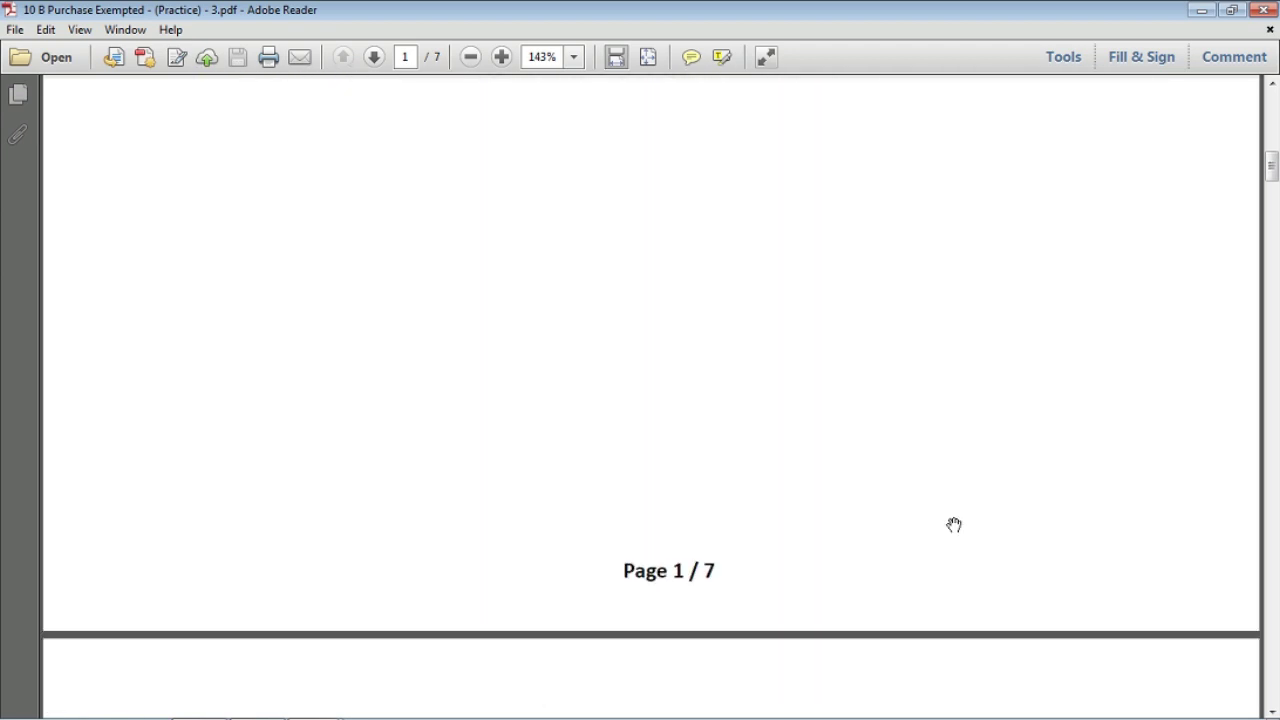
{"action": "scroll", "coordinate": [954, 525], "scroll_direction": "down", "scroll_amount": 3}
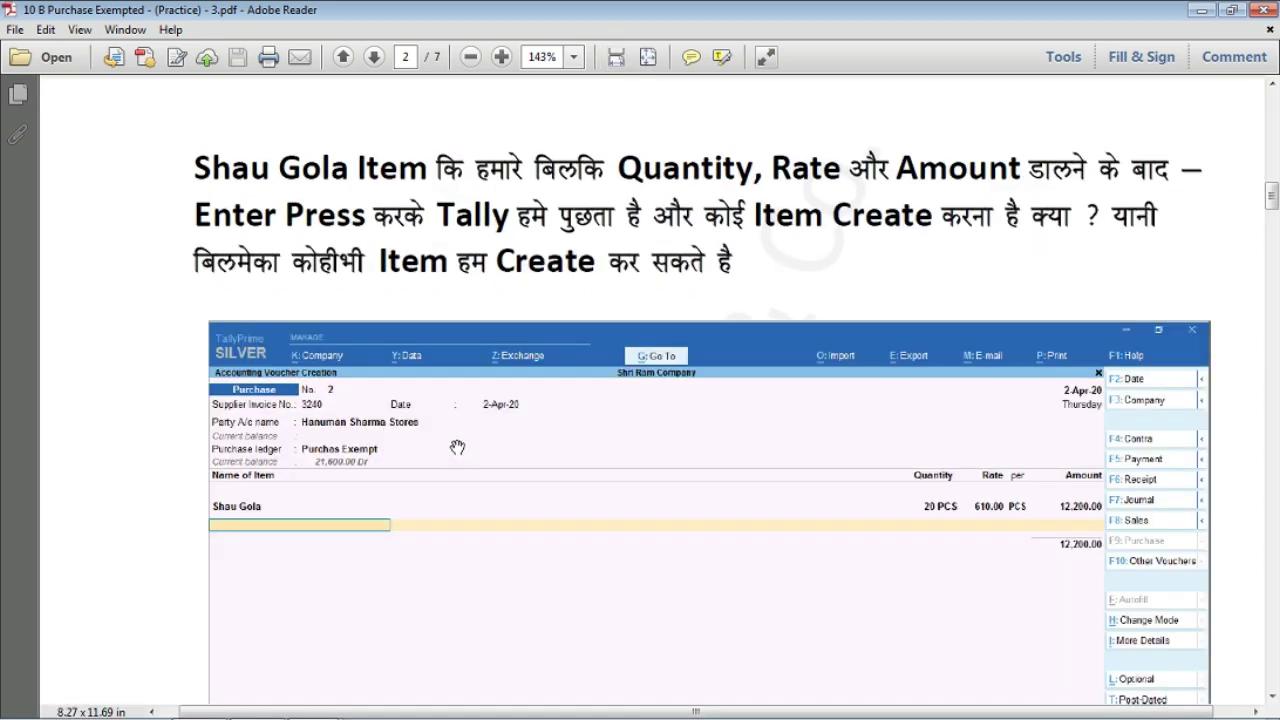
Examine the enlarged sample purchase voucher on page 2, comparing the Shau Gola item, quantity, rate and amount
{"action": "scroll", "coordinate": [457, 447], "scroll_direction": "up", "scroll_amount": 2}
{"action": "scroll", "coordinate": [457, 447], "scroll_direction": "up", "scroll_amount": 2}
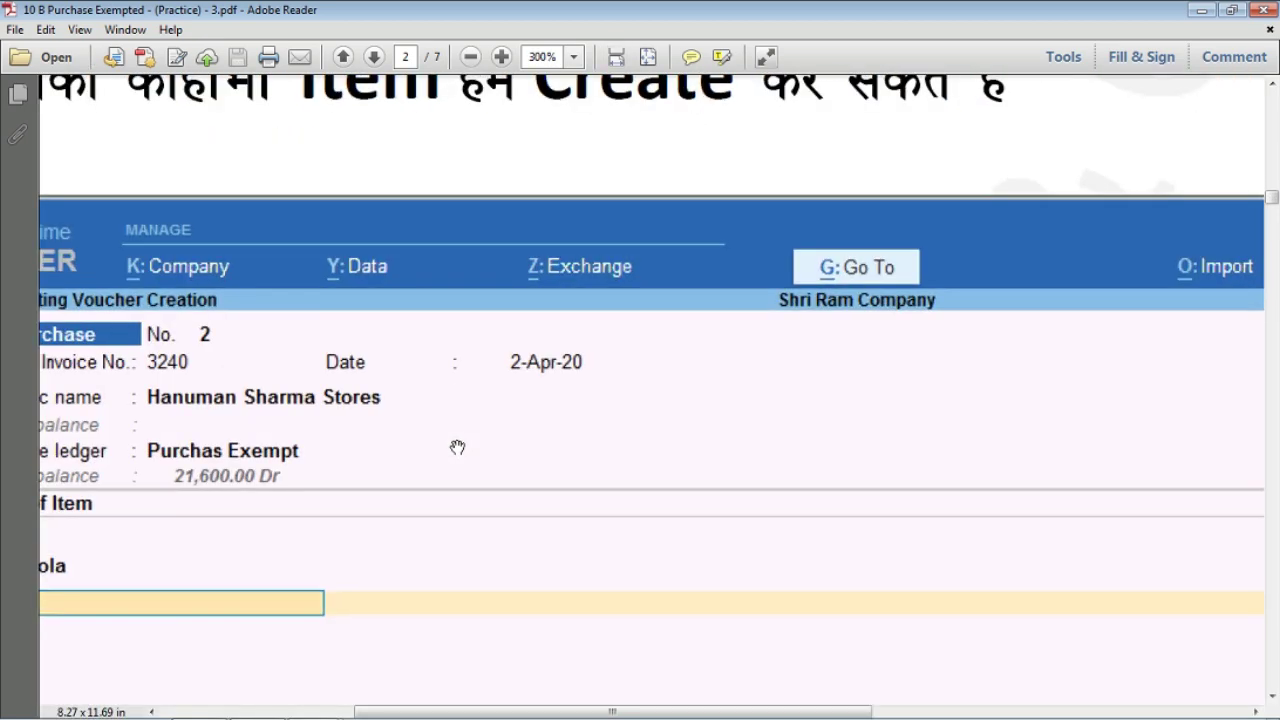
{"action": "left_click_drag", "start_coordinate": [457, 449], "coordinate": [529, 293]}
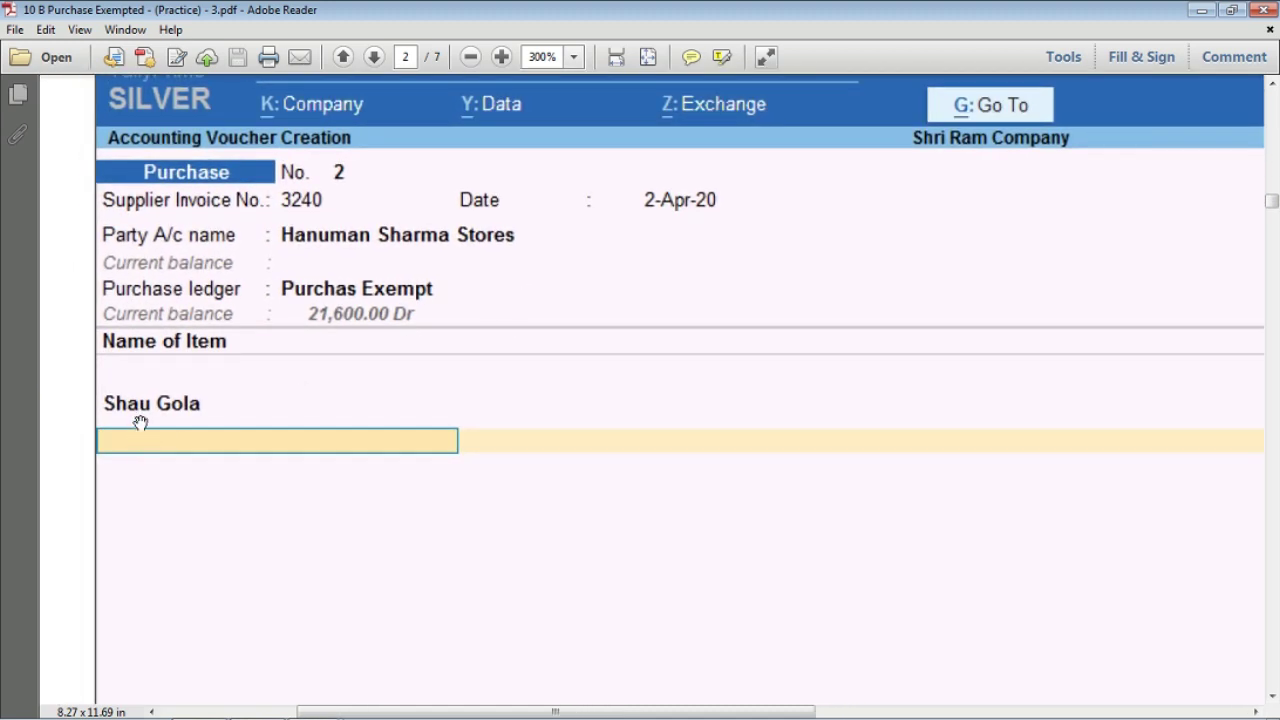
{"action": "left_click_drag", "start_coordinate": [911, 327], "coordinate": [589, 366]}
{"action": "left_click_drag", "start_coordinate": [1154, 381], "coordinate": [902, 401]}
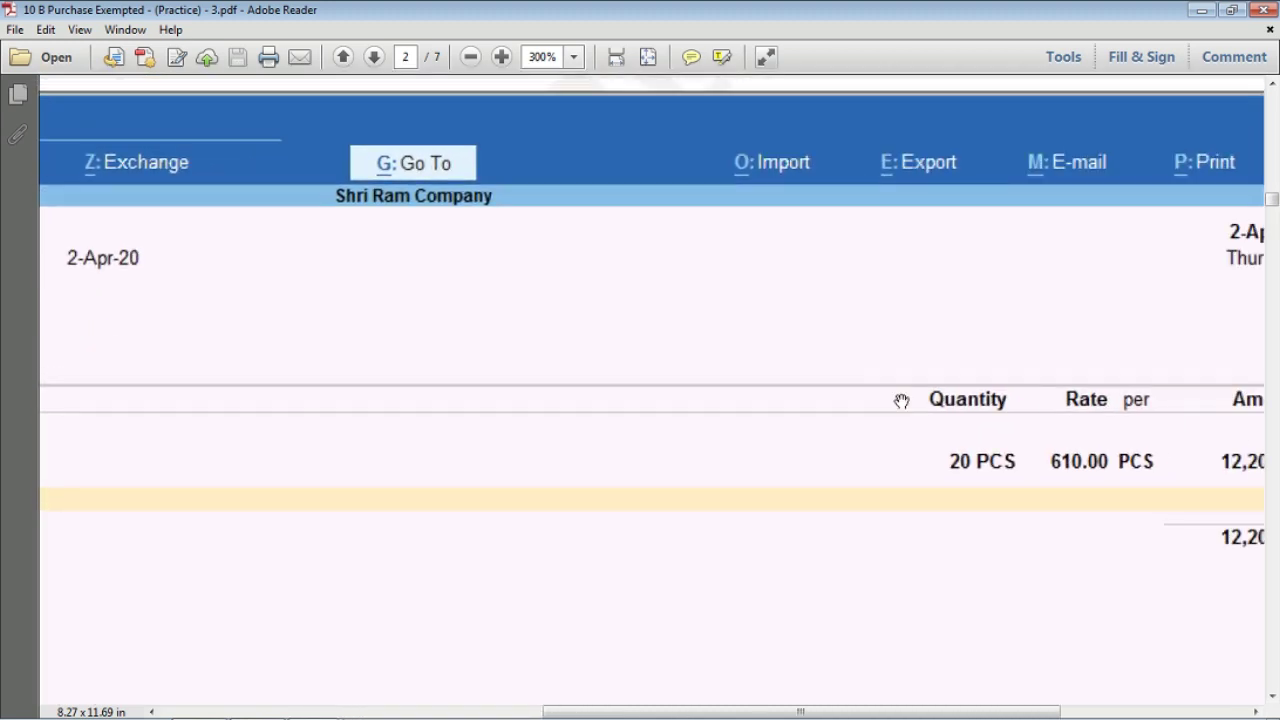
{"action": "left_click_drag", "start_coordinate": [1041, 492], "coordinate": [893, 487]}
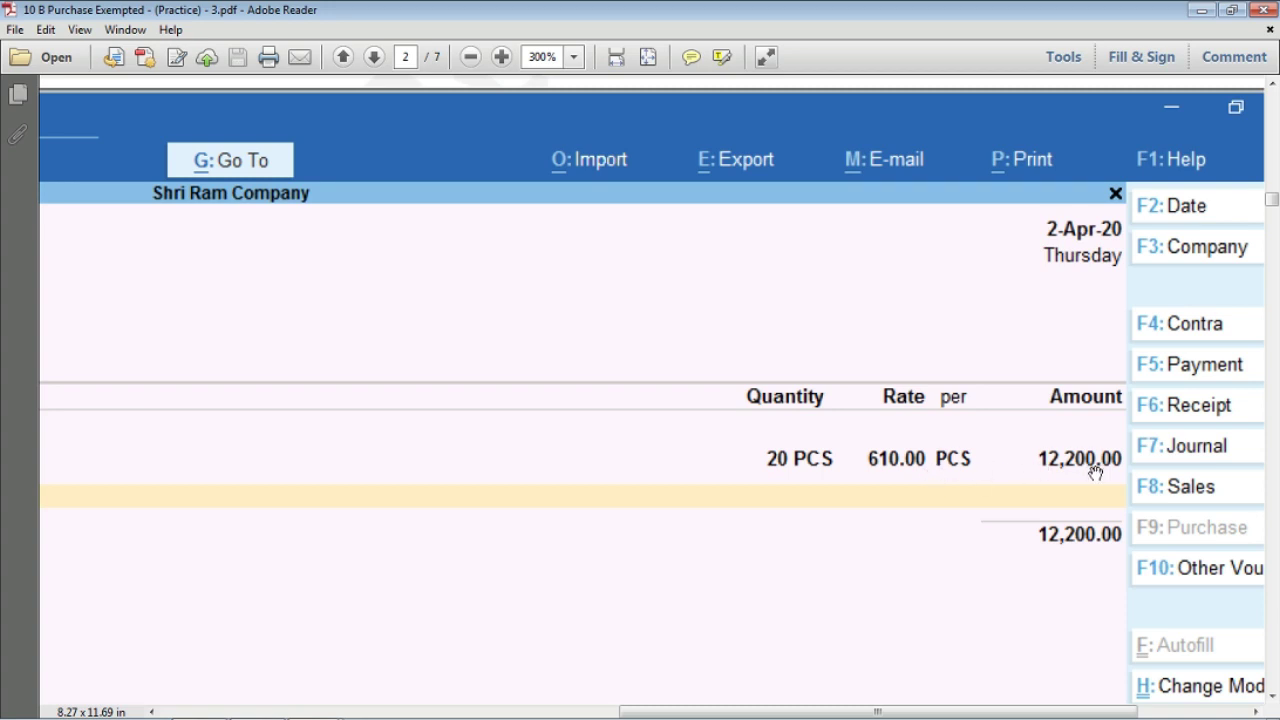
{"action": "left_click_drag", "start_coordinate": [841, 457], "coordinate": [1100, 445]}
{"action": "left_click_drag", "start_coordinate": [457, 486], "coordinate": [725, 469]}
{"action": "left_click_drag", "start_coordinate": [488, 440], "coordinate": [626, 440]}
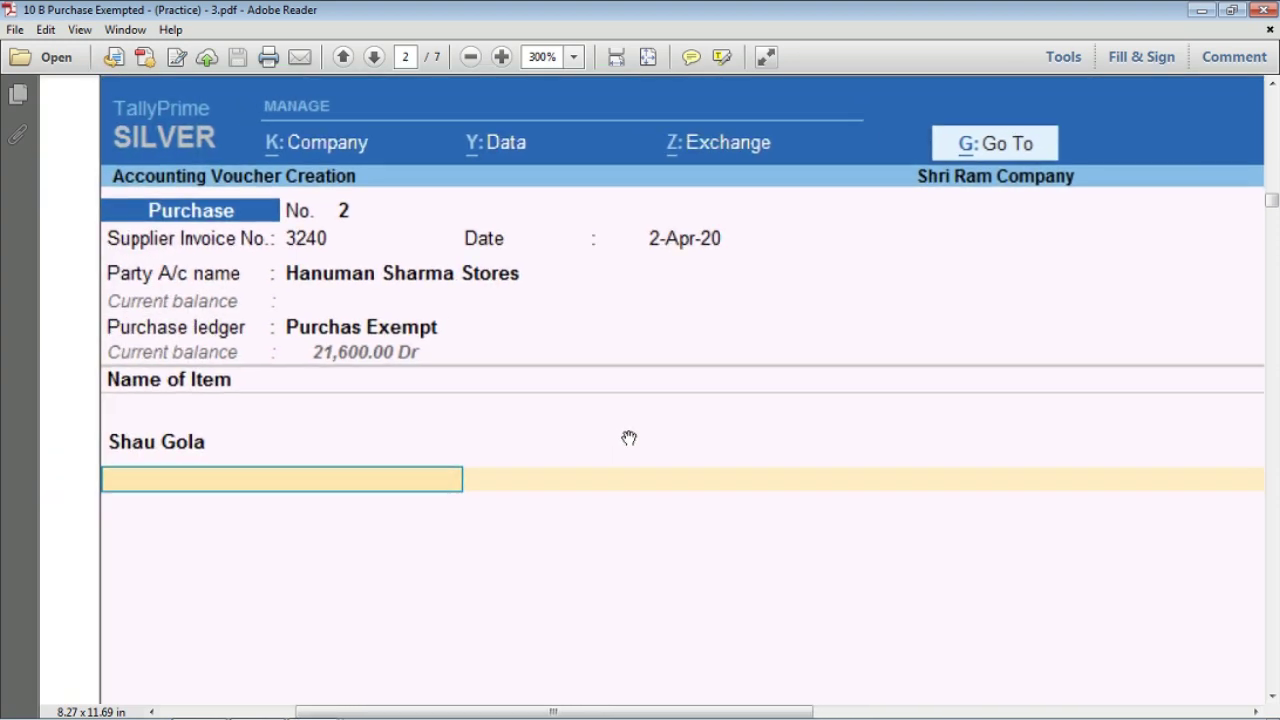
Switch to TallyPrime, set Shau Gola's rate to 610 per PCS in the purchase voucher and accept the line
{"action": "left_click", "coordinate": [205, 702]}
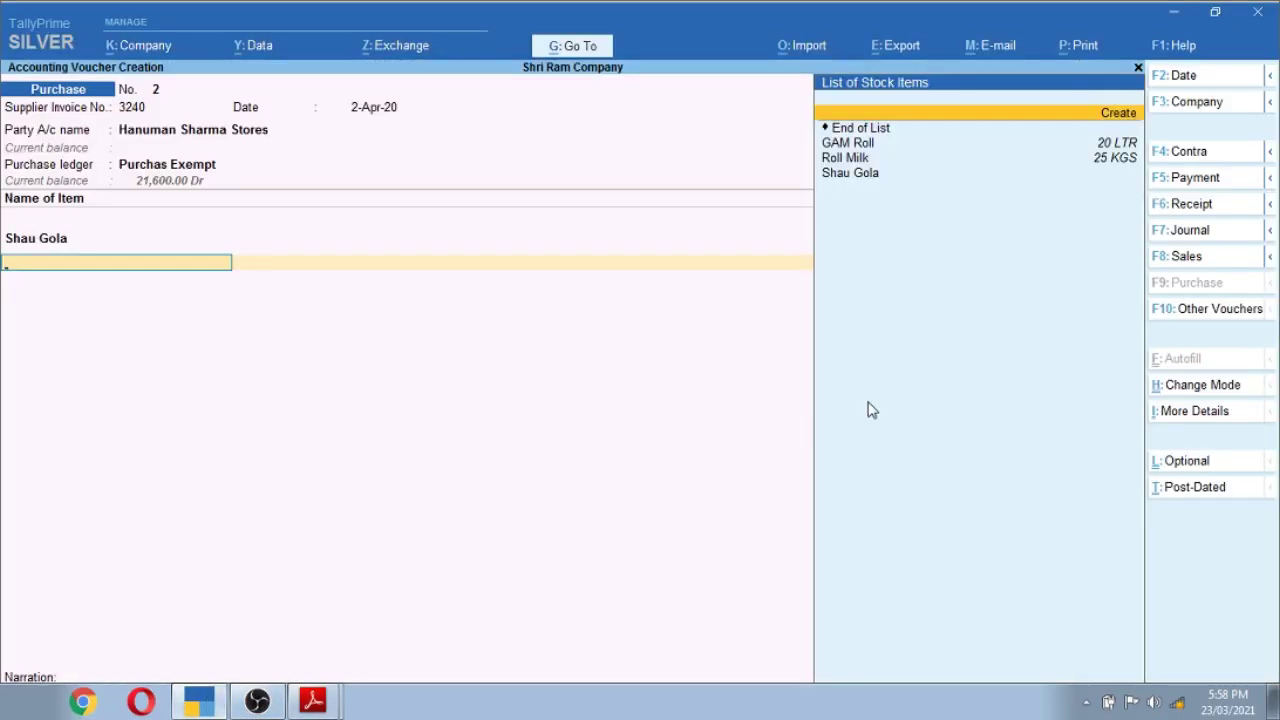
{"action": "key", "text": "BackSpace"}
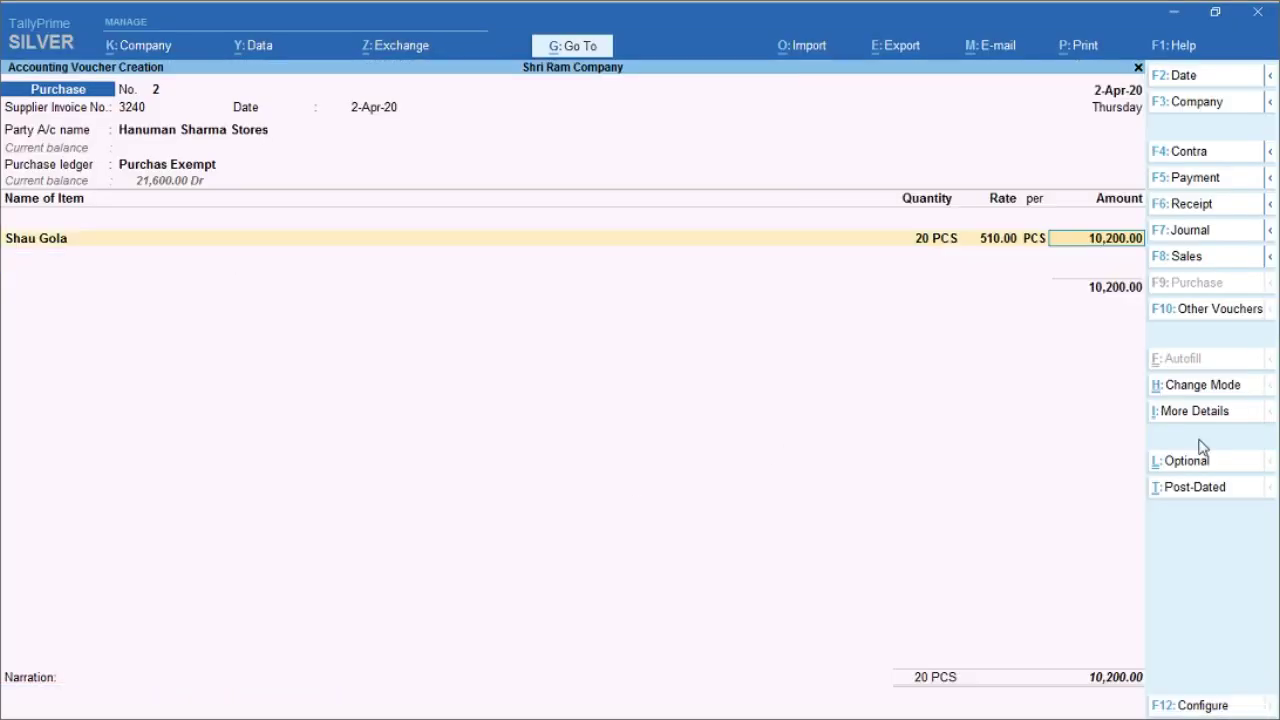
{"action": "key", "text": "BackSpace"}
{"action": "key", "text": "BackSpace"}
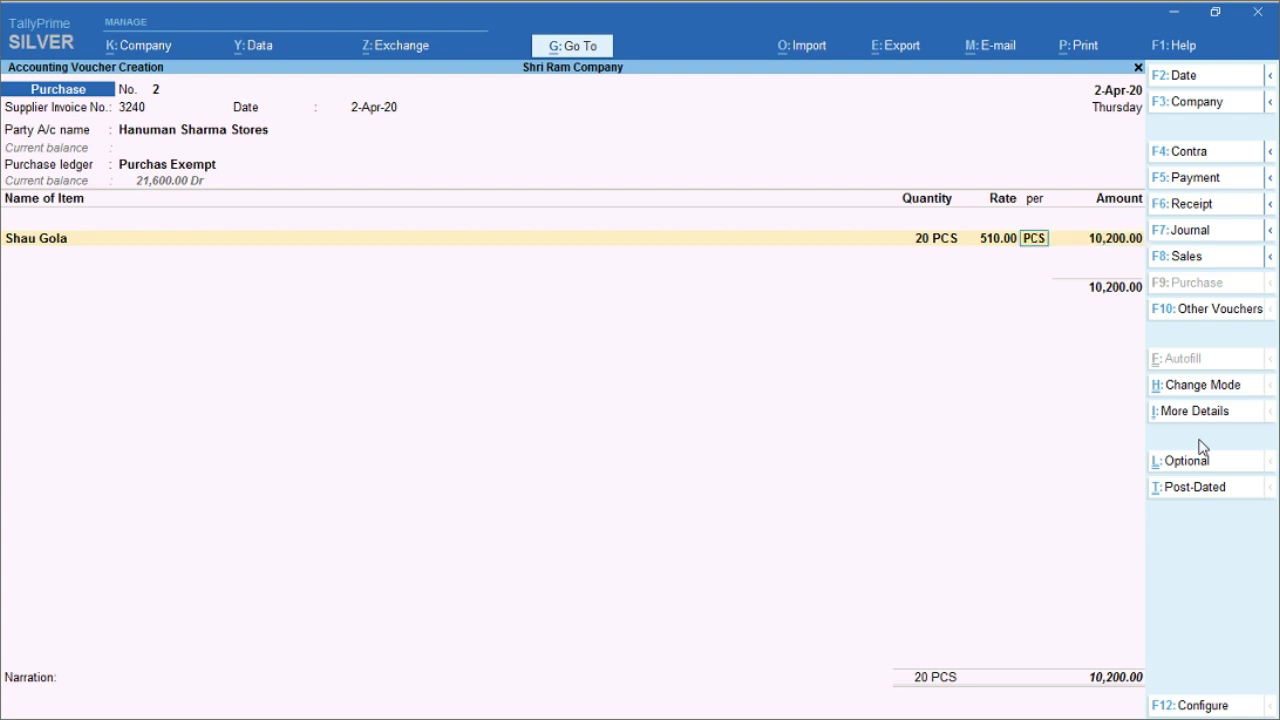
{"action": "type", "text": "610"}
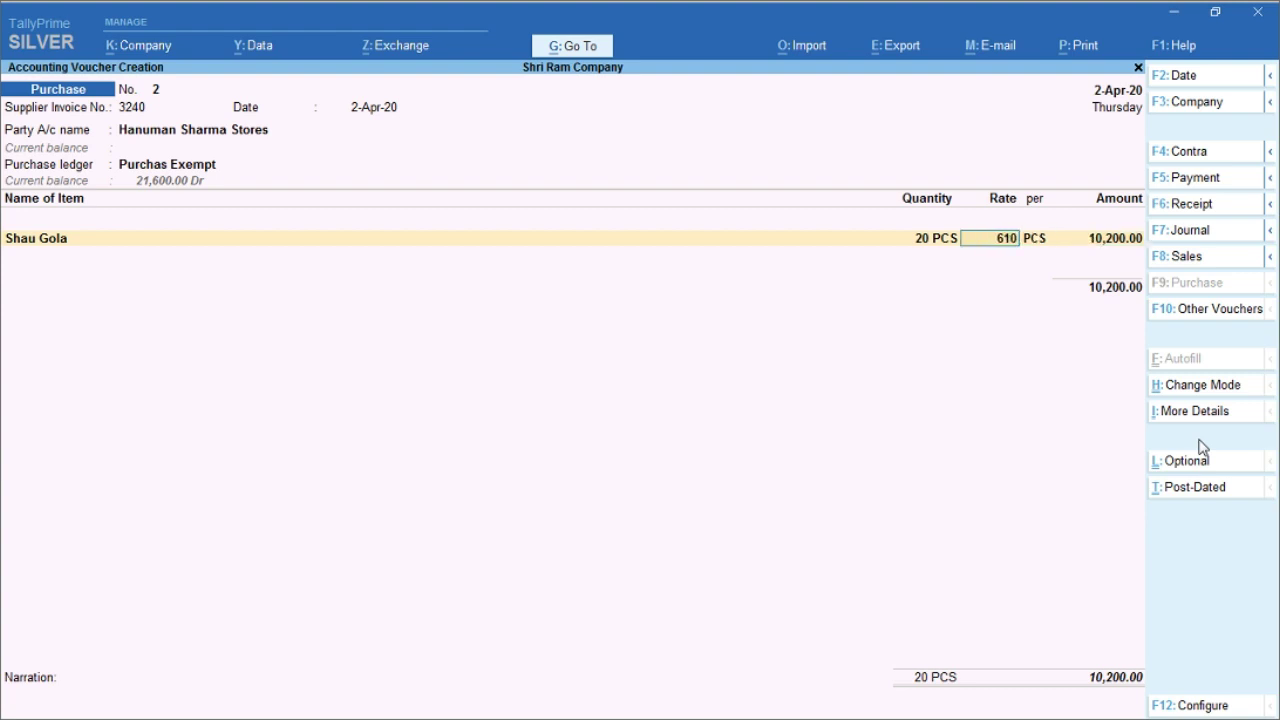
{"action": "key", "text": "Return"}
{"action": "key", "text": "Return"}
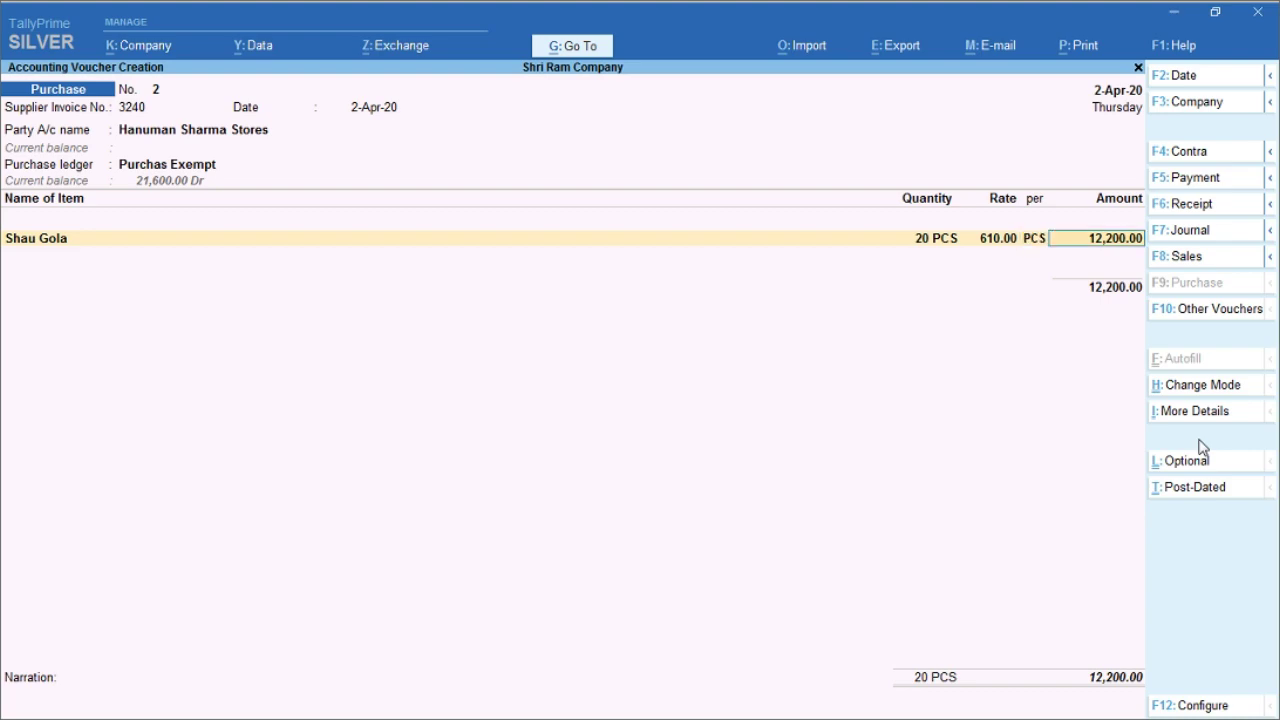
{"action": "key", "text": "Return"}
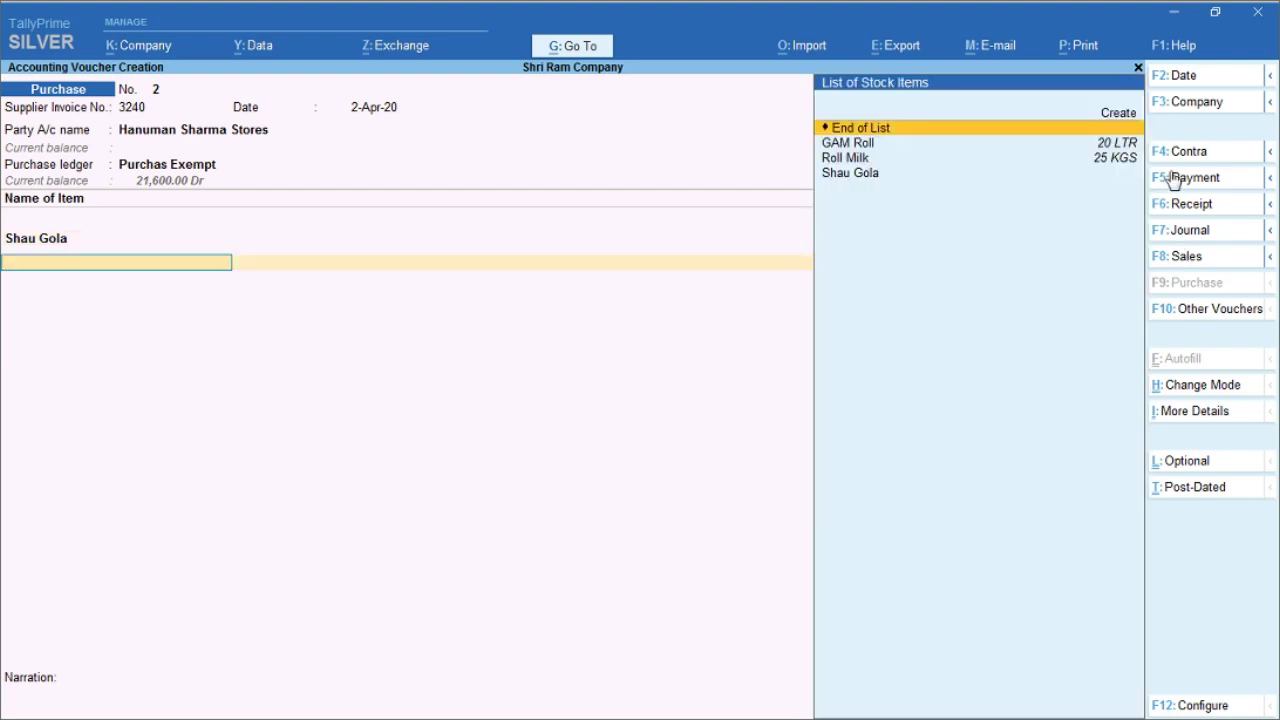
Switch back to the PDF and check the invoice 3240 details and item table on page 1 against the sample voucher on page 2
{"action": "left_click", "coordinate": [1177, 14]}
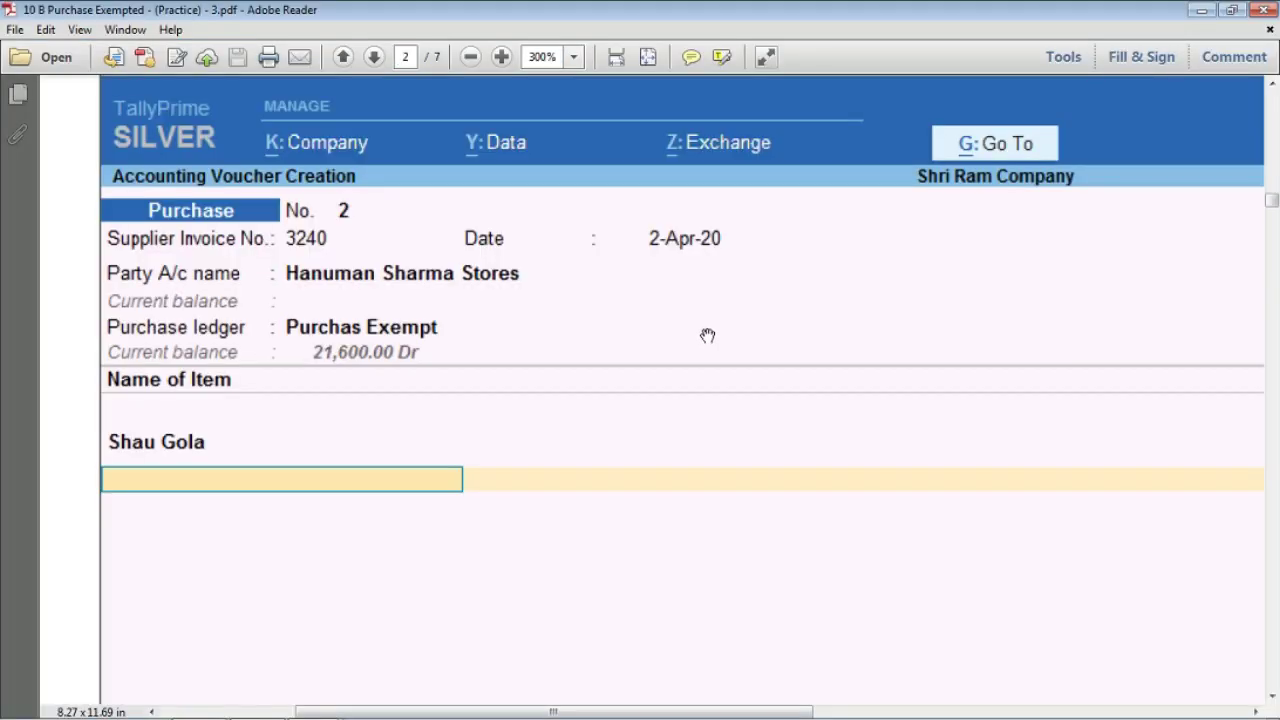
{"action": "scroll", "coordinate": [695, 340], "scroll_direction": "up", "scroll_amount": 10}
{"action": "scroll", "coordinate": [713, 323], "scroll_direction": "down", "scroll_amount": 5, "text": "ctrl"}
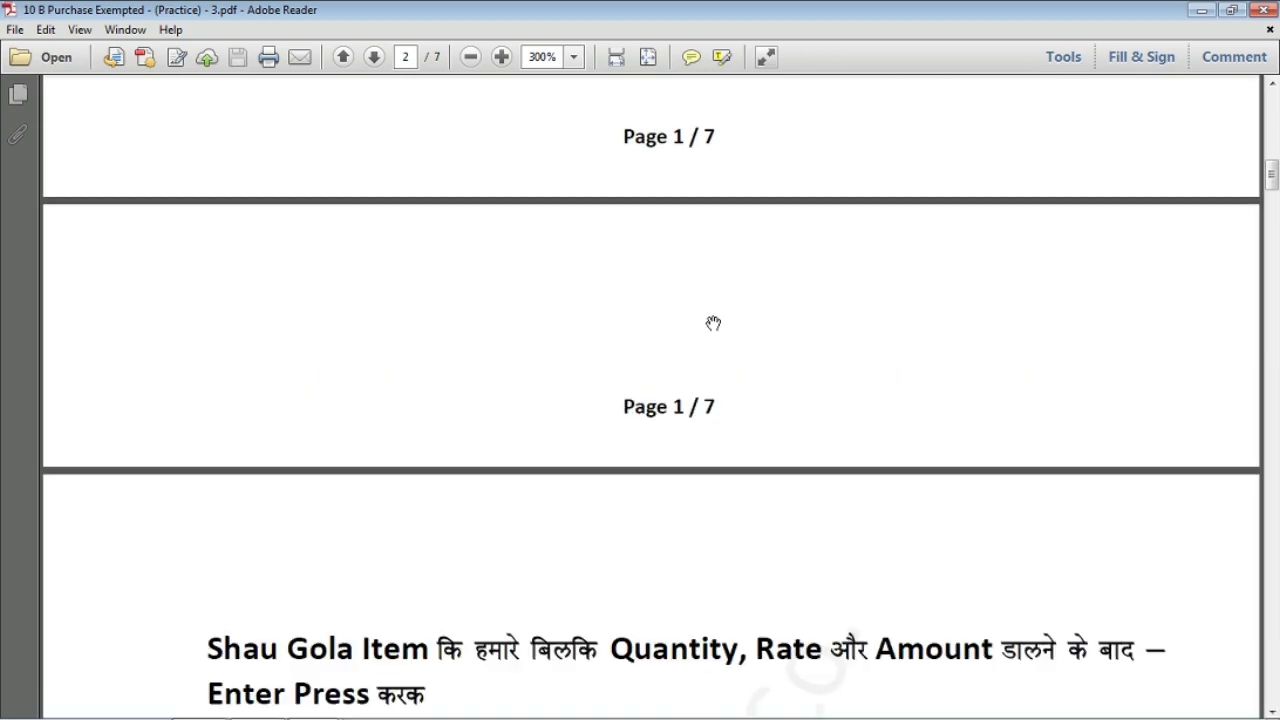
{"action": "scroll", "coordinate": [713, 323], "scroll_direction": "up", "scroll_amount": 5}
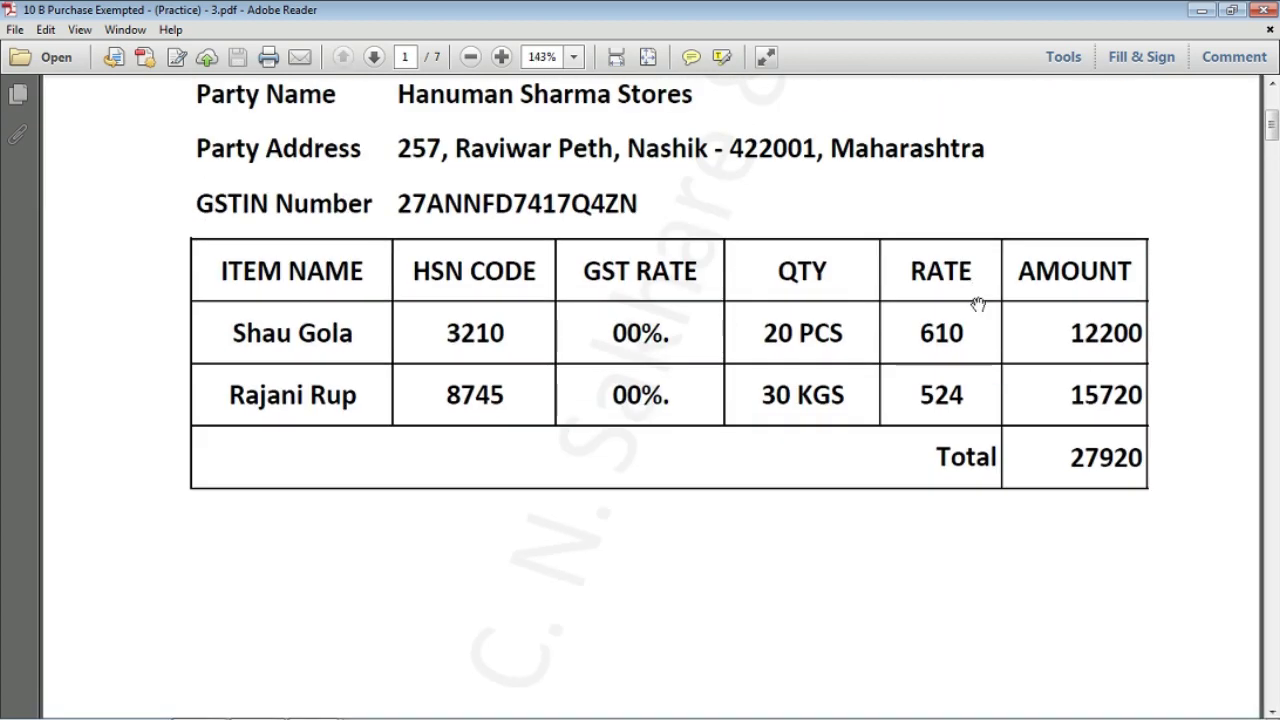
{"action": "scroll", "coordinate": [955, 341], "scroll_direction": "up", "scroll_amount": 6}
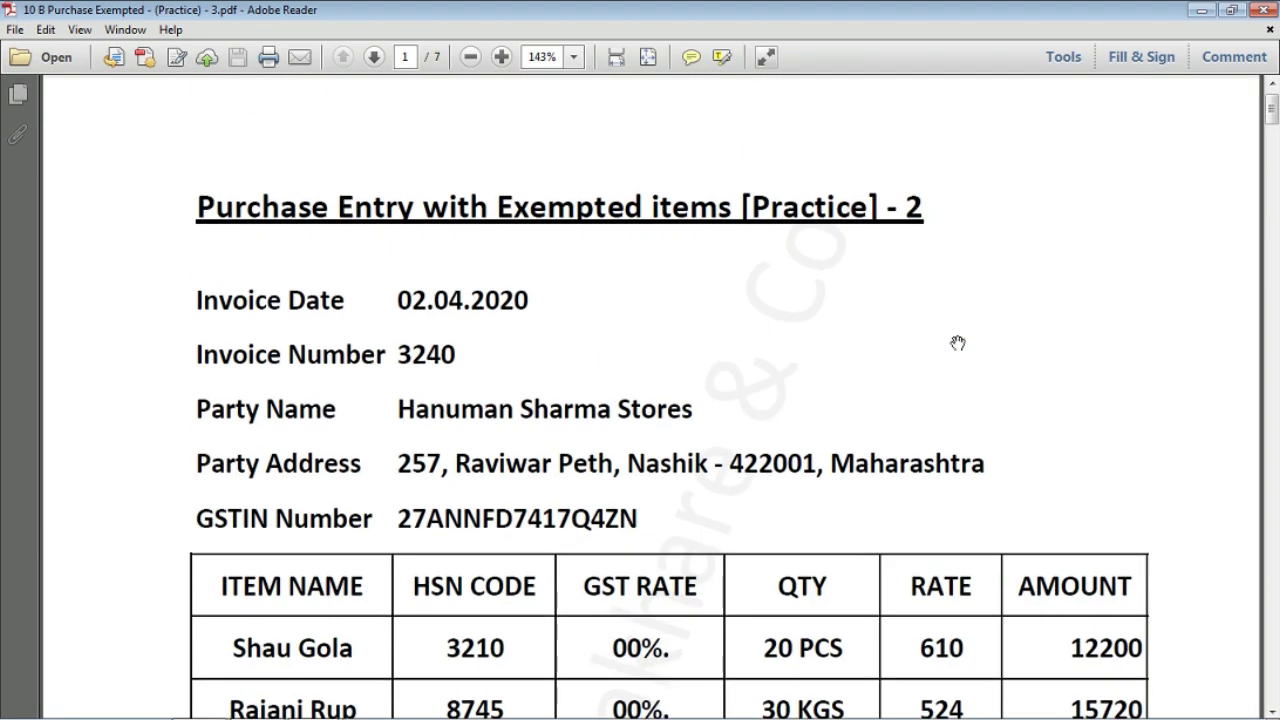
{"action": "scroll", "coordinate": [957, 340], "scroll_direction": "down", "scroll_amount": 3}
{"action": "scroll", "coordinate": [346, 512], "scroll_direction": "down", "scroll_amount": 2}
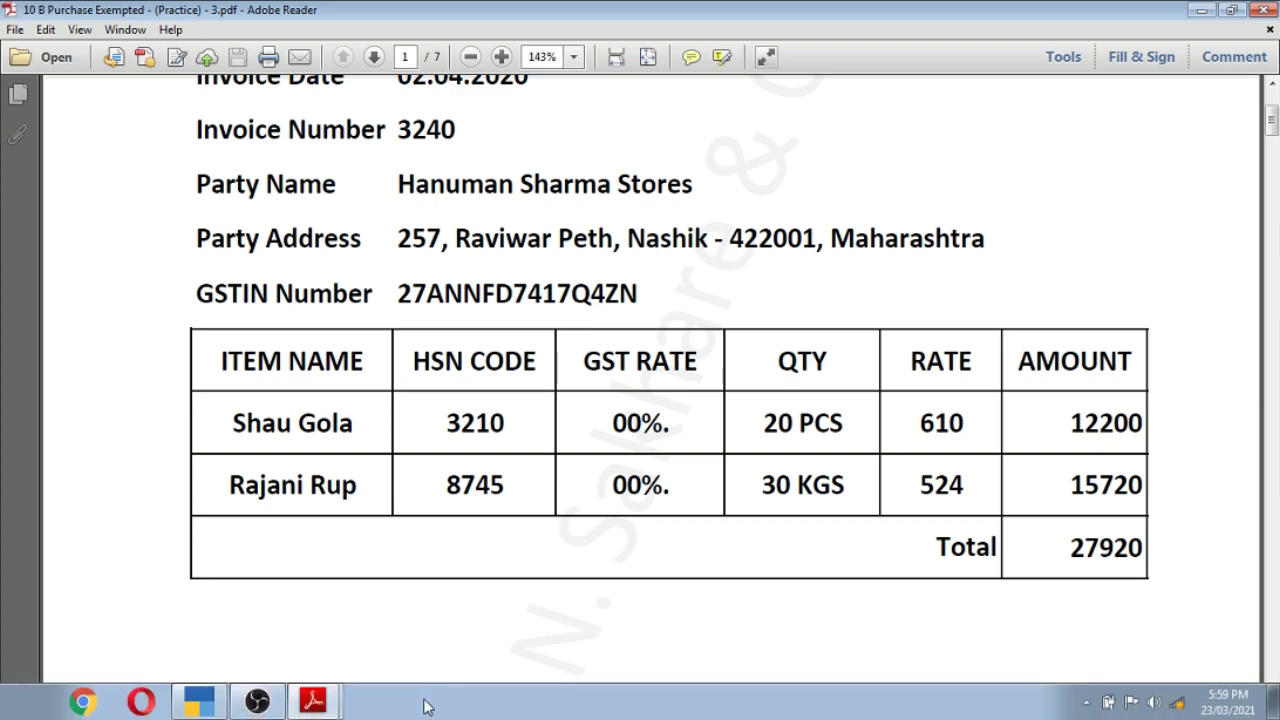
{"action": "scroll", "coordinate": [733, 451], "scroll_direction": "down", "scroll_amount": 4}
{"action": "scroll", "coordinate": [733, 451], "scroll_direction": "down", "scroll_amount": 15}
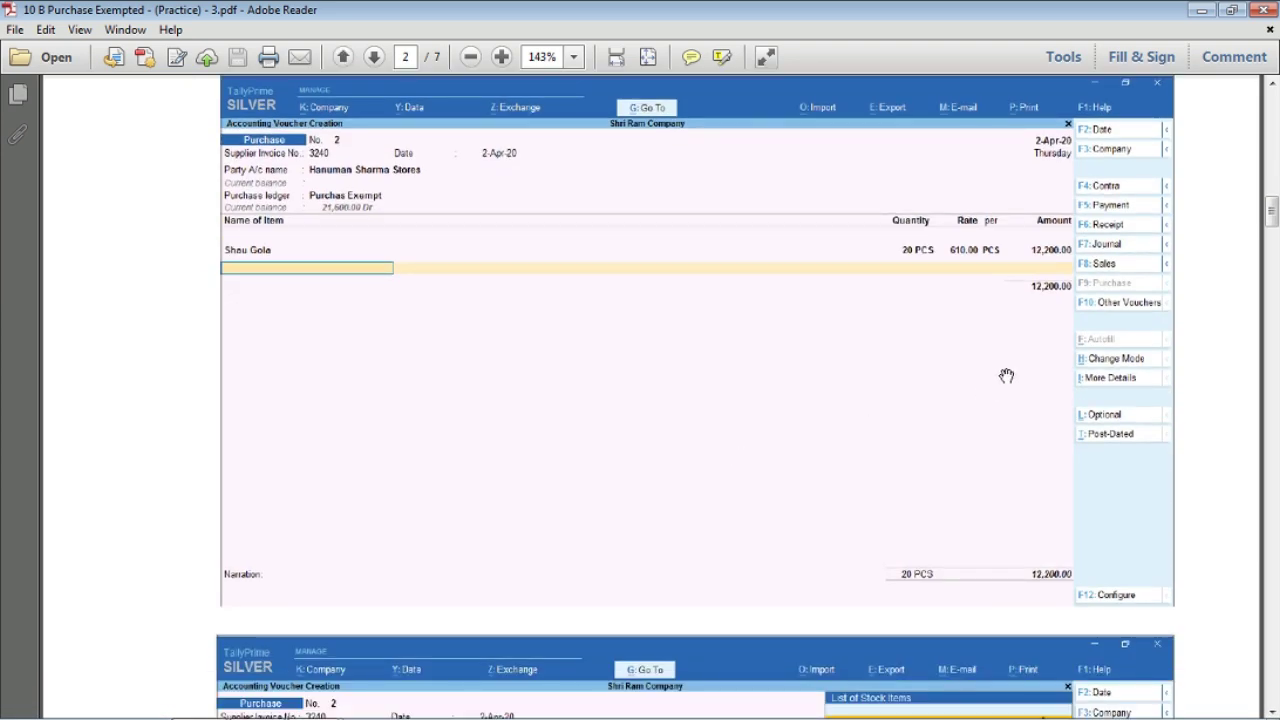
Switch to TallyPrime, recheck the Shau Gola line's amount and return to the next item line
{"action": "mouse_move", "coordinate": [255, 707]}
{"action": "left_click", "coordinate": [199, 702]}
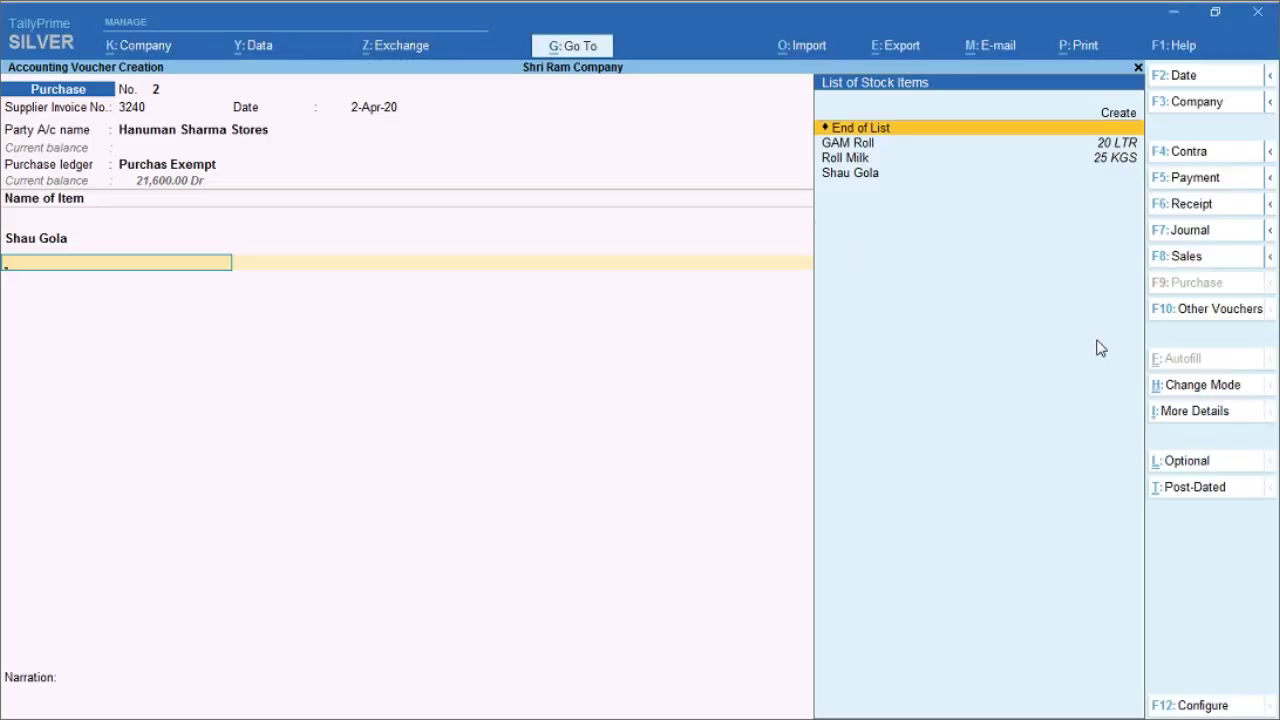
{"action": "key", "text": "BackSpace"}
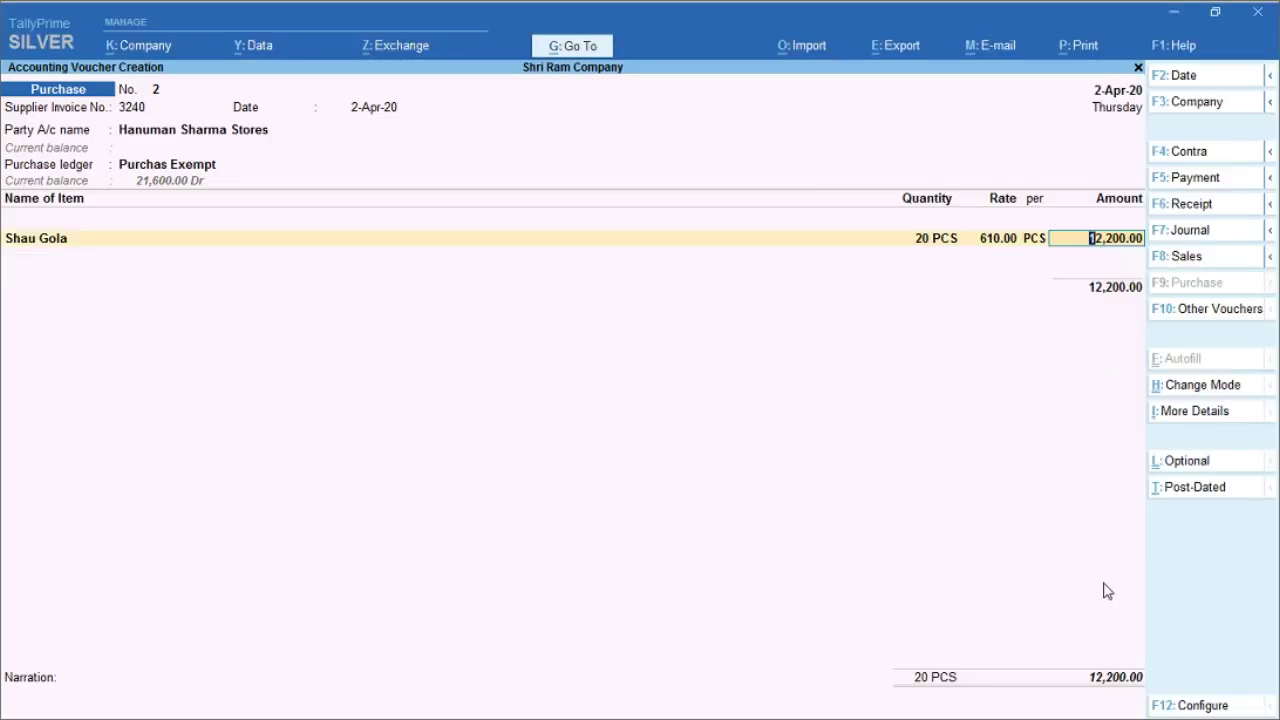
{"action": "key", "text": "Return"}
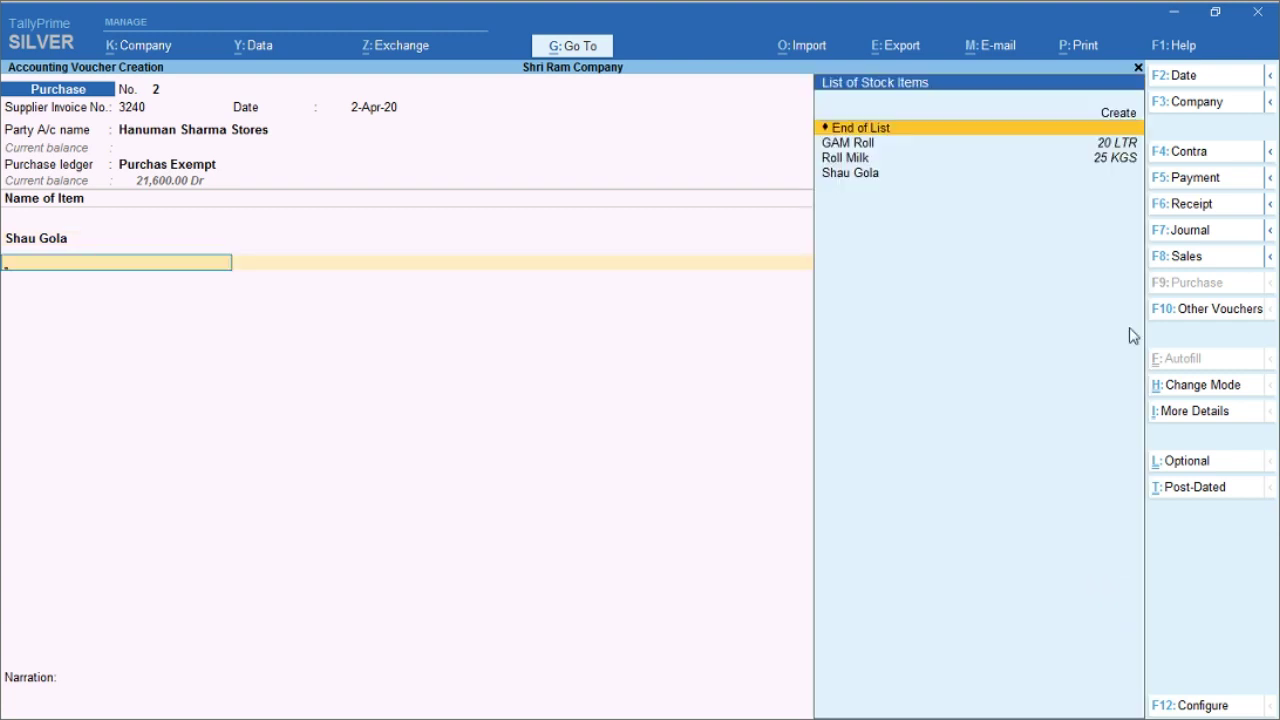
Return to the PDF and examine the sample voucher's supplier invoice number, date, party name and purchase ledger on page 2
{"action": "left_click", "coordinate": [1174, 18]}
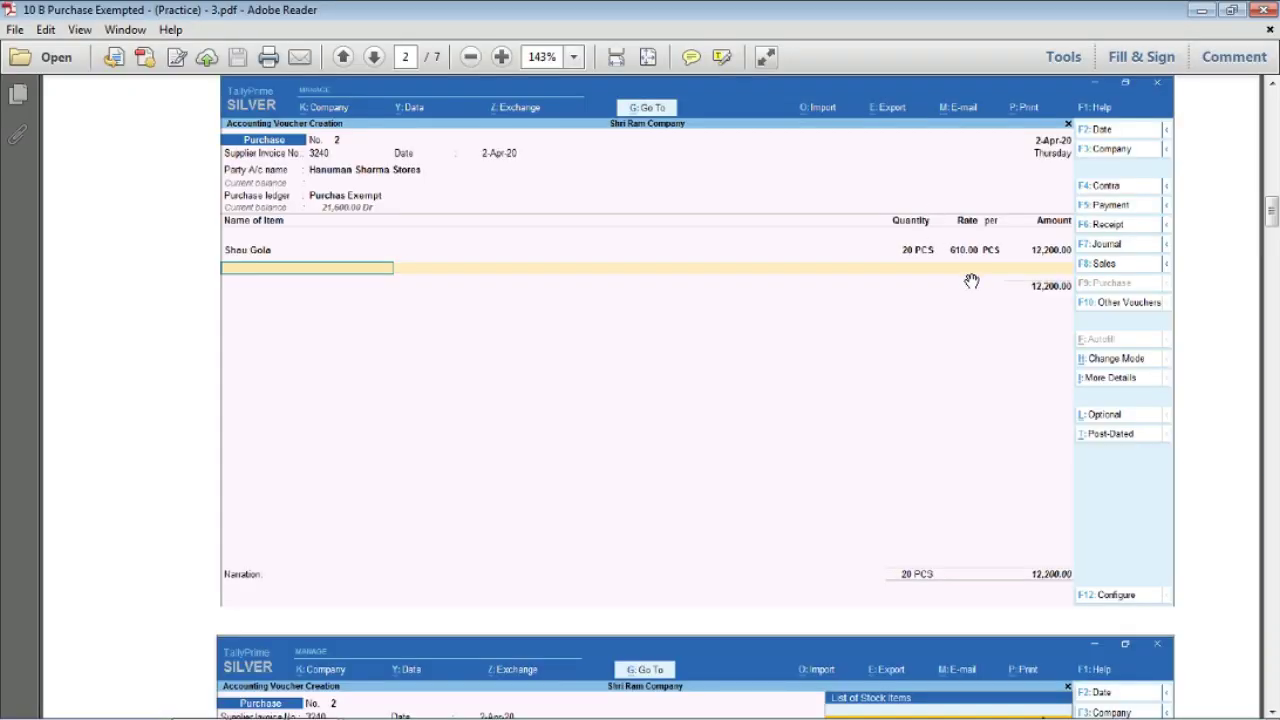
{"action": "key", "text": "ctrl+equal"}
{"action": "key", "text": "ctrl+equal"}
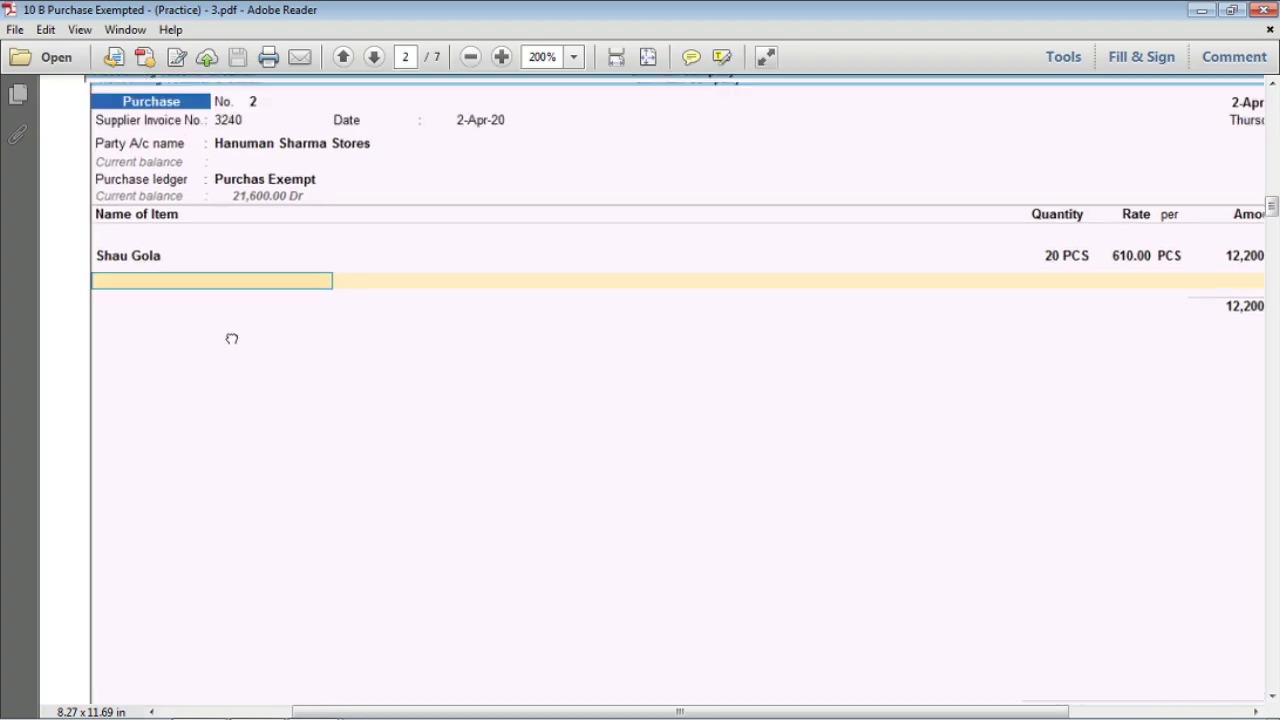
{"action": "left_click_drag", "start_coordinate": [229, 337], "coordinate": [286, 420]}
{"action": "key", "text": "ctrl+equal"}
{"action": "key", "text": "ctrl+equal"}
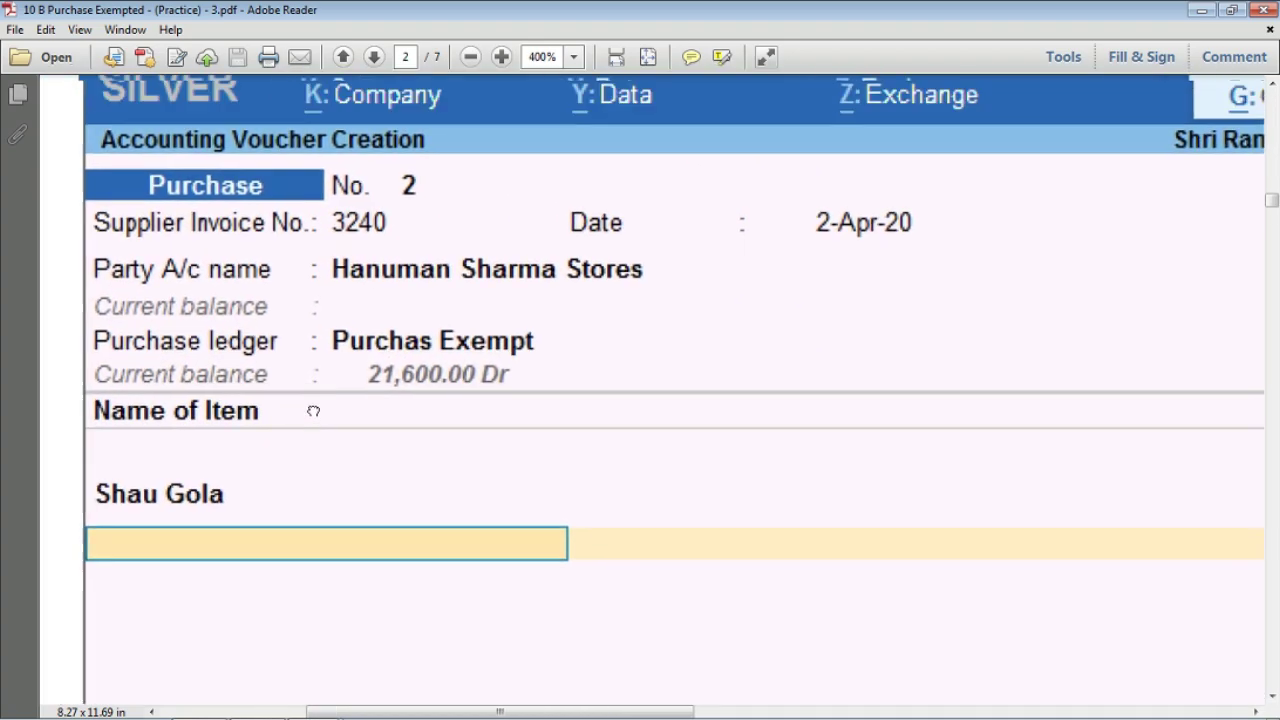
{"action": "key", "text": "ctrl+equal"}
{"action": "key", "text": "ctrl+equal"}
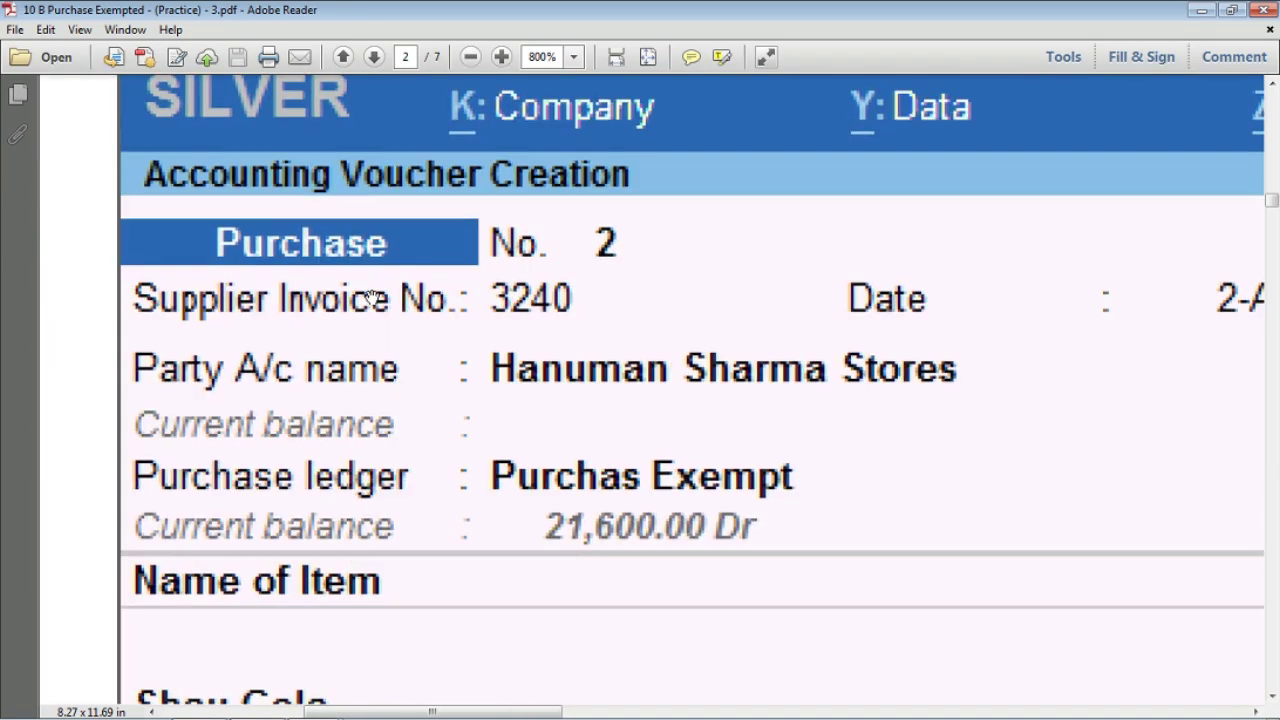
{"action": "key", "text": "ctrl+minus"}
{"action": "key", "text": "ctrl+minus"}
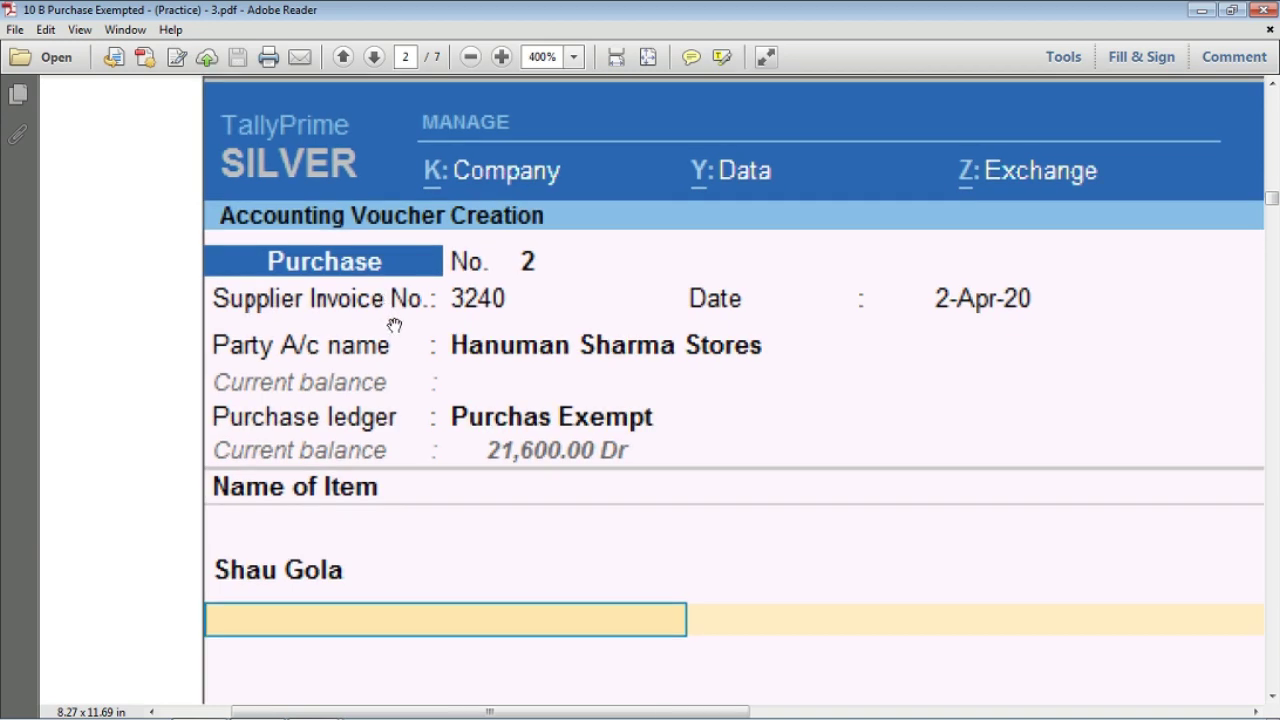
{"action": "key", "text": "ctrl+minus"}
{"action": "key", "text": "ctrl+minus"}
{"action": "key", "text": "ctrl+minus"}
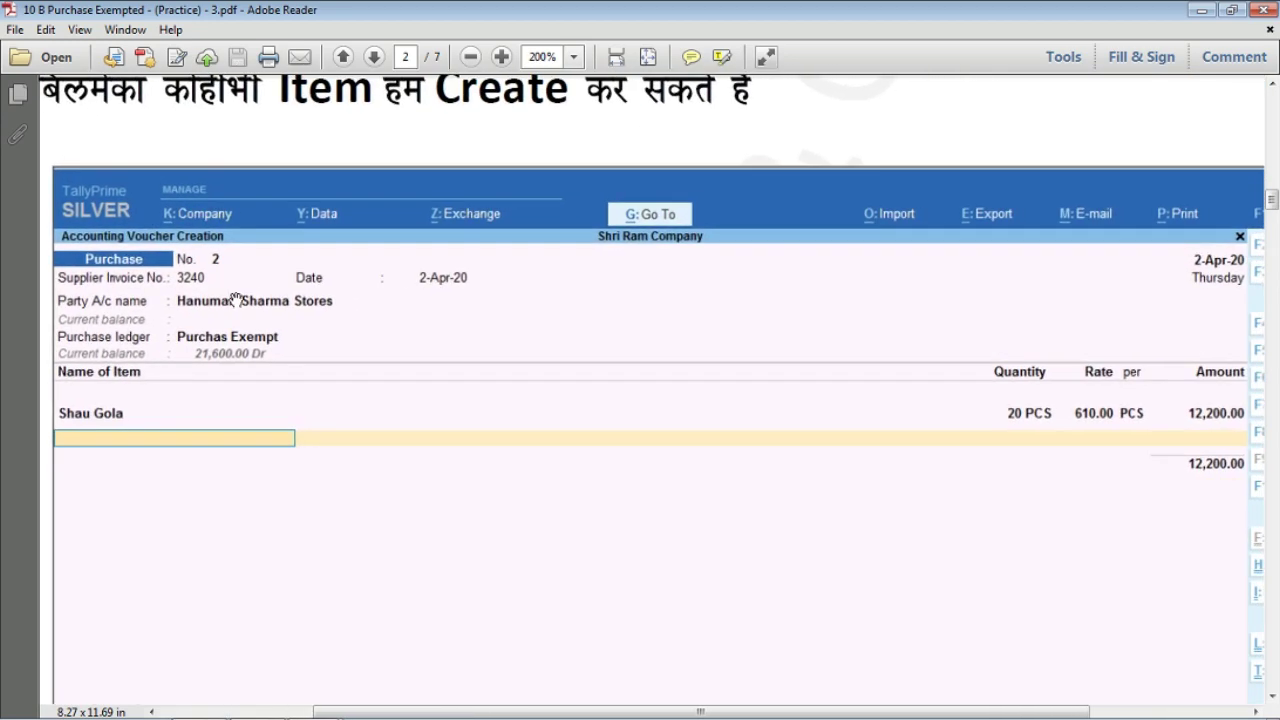
Examine the sample voucher's Shau Gola quantity, rate and amount, and the empty item line below it
{"action": "scroll", "coordinate": [236, 300], "scroll_direction": "up", "scroll_amount": 1}
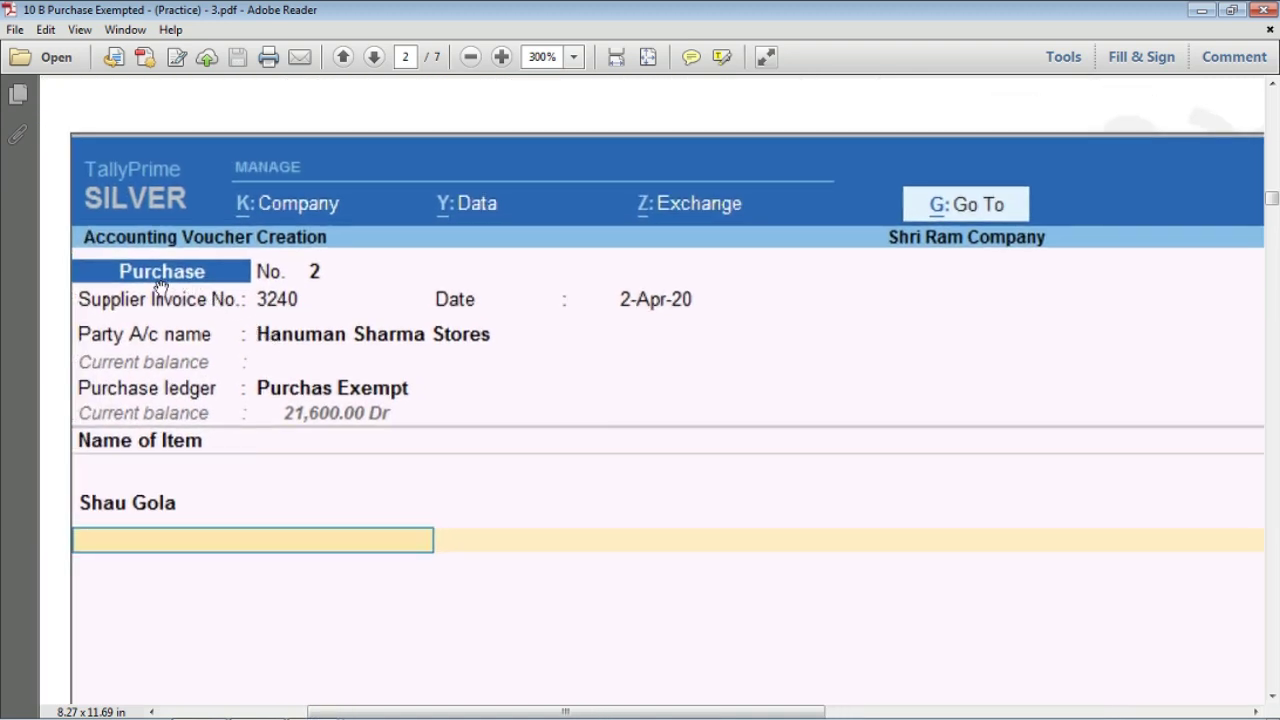
{"action": "scroll", "coordinate": [220, 294], "scroll_direction": "right", "scroll_amount": 10}
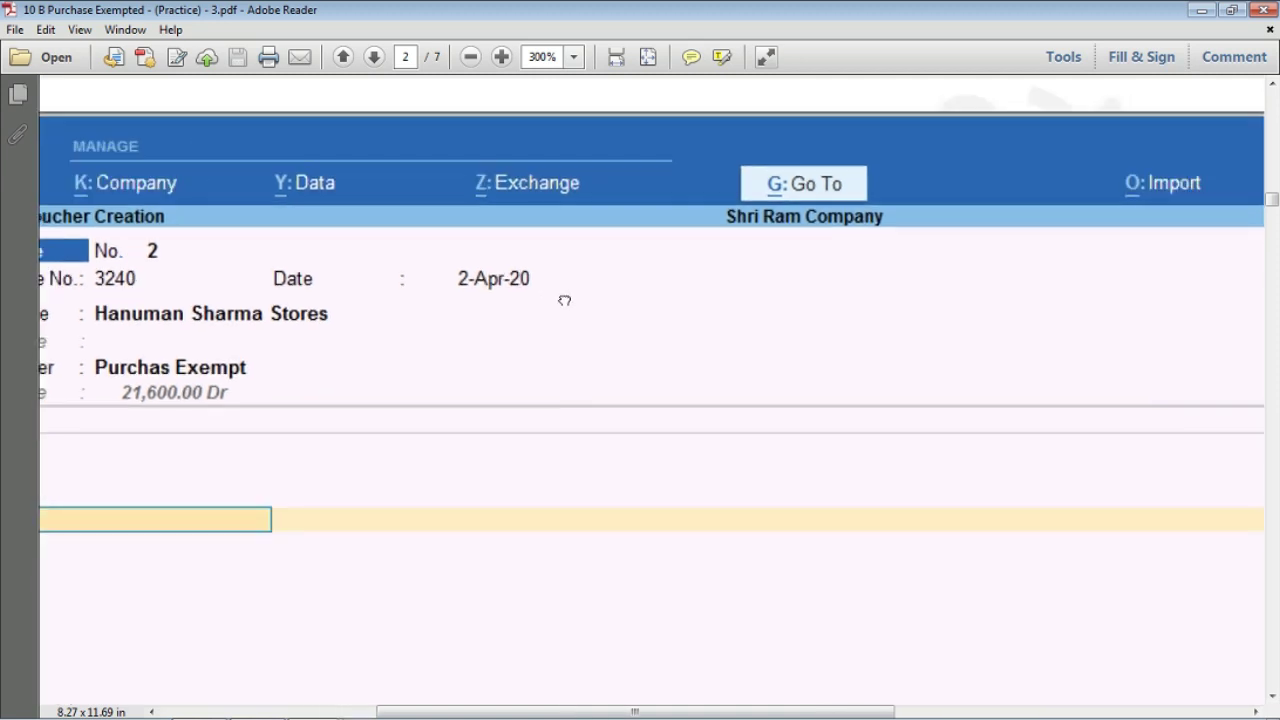
{"action": "left_click_drag", "start_coordinate": [1173, 270], "coordinate": [768, 214]}
{"action": "scroll", "coordinate": [808, 251], "scroll_direction": "down", "scroll_amount": 1}
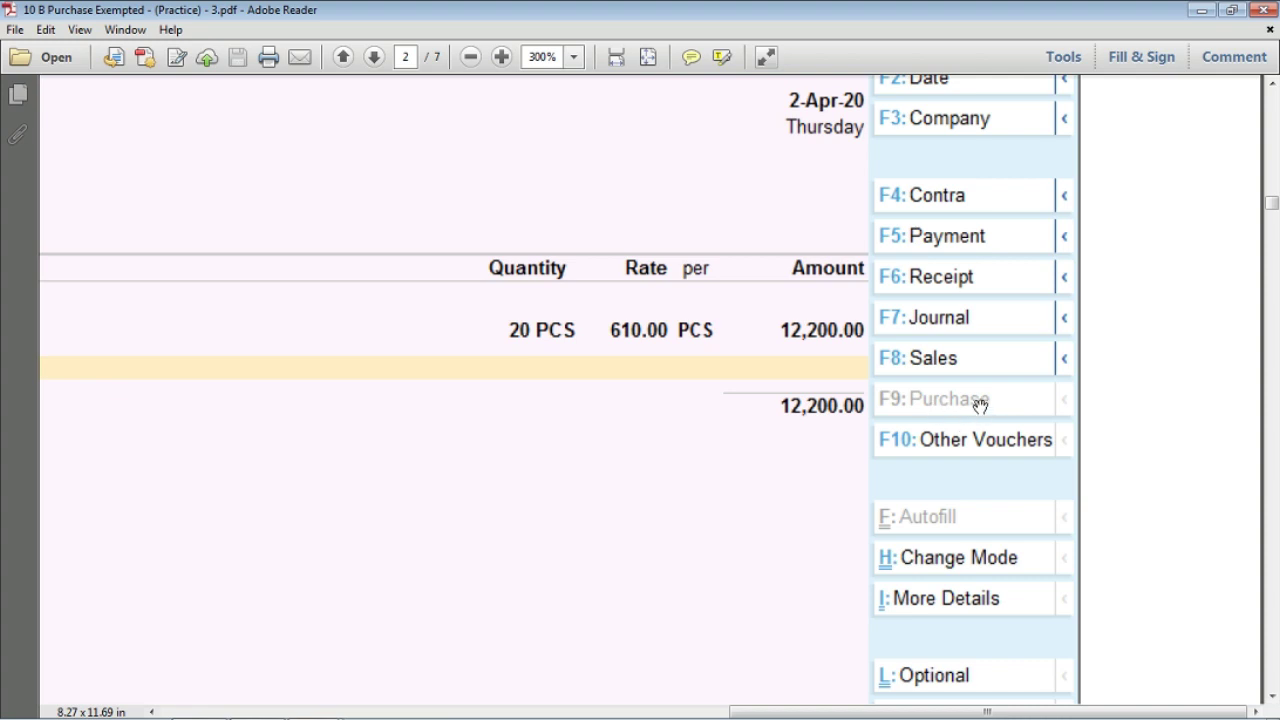
{"action": "left_click_drag", "start_coordinate": [611, 217], "coordinate": [667, 225]}
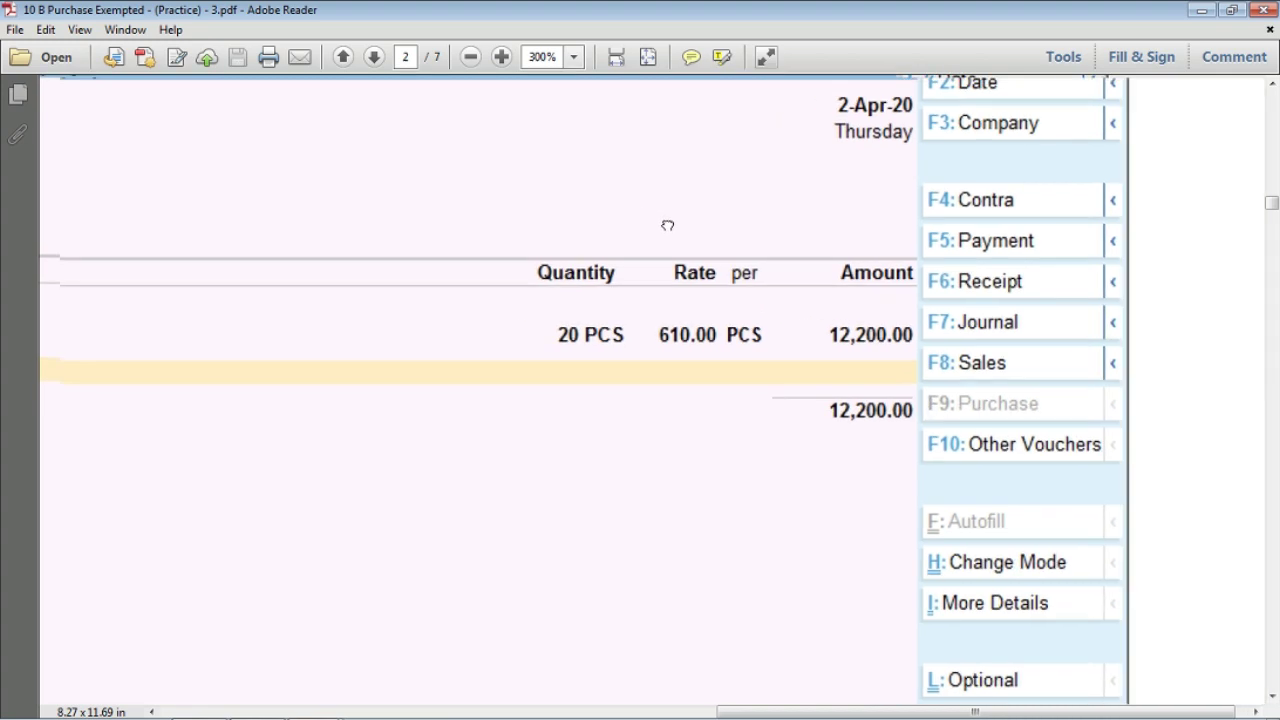
{"action": "scroll", "coordinate": [667, 225], "scroll_direction": "left", "scroll_amount": 10}
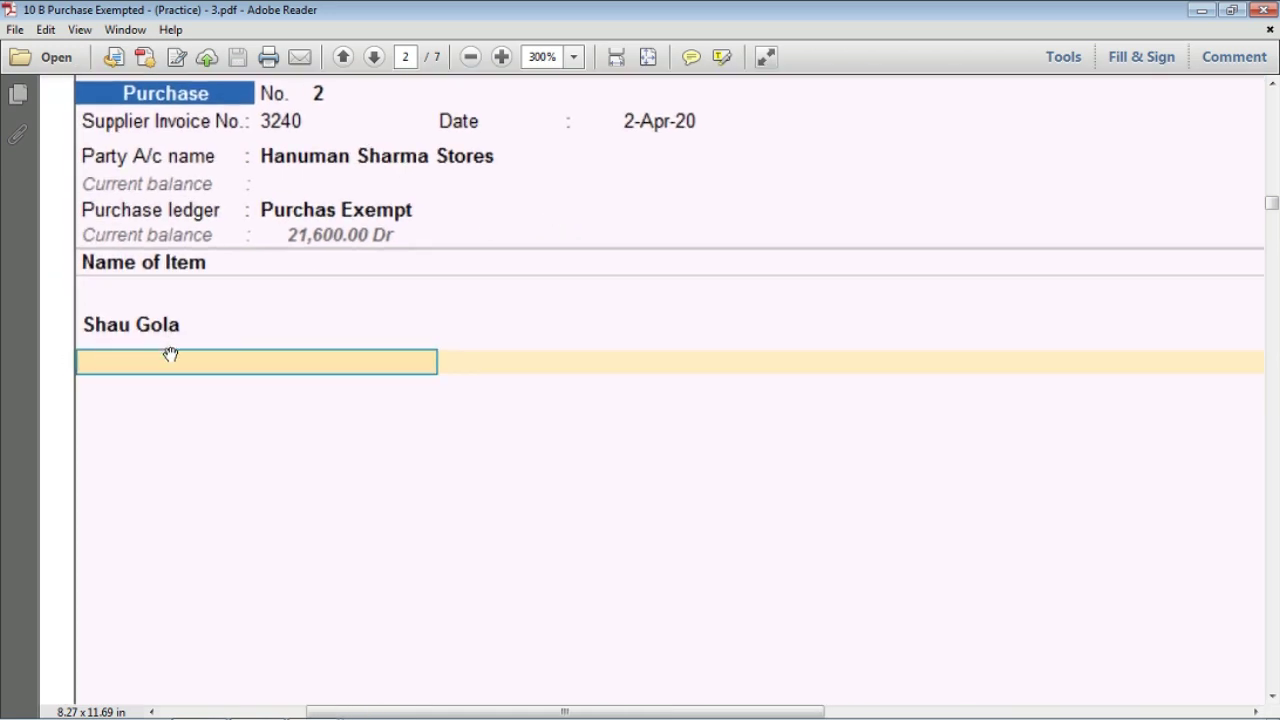
{"action": "scroll", "coordinate": [254, 431], "scroll_direction": "down", "scroll_amount": 3}
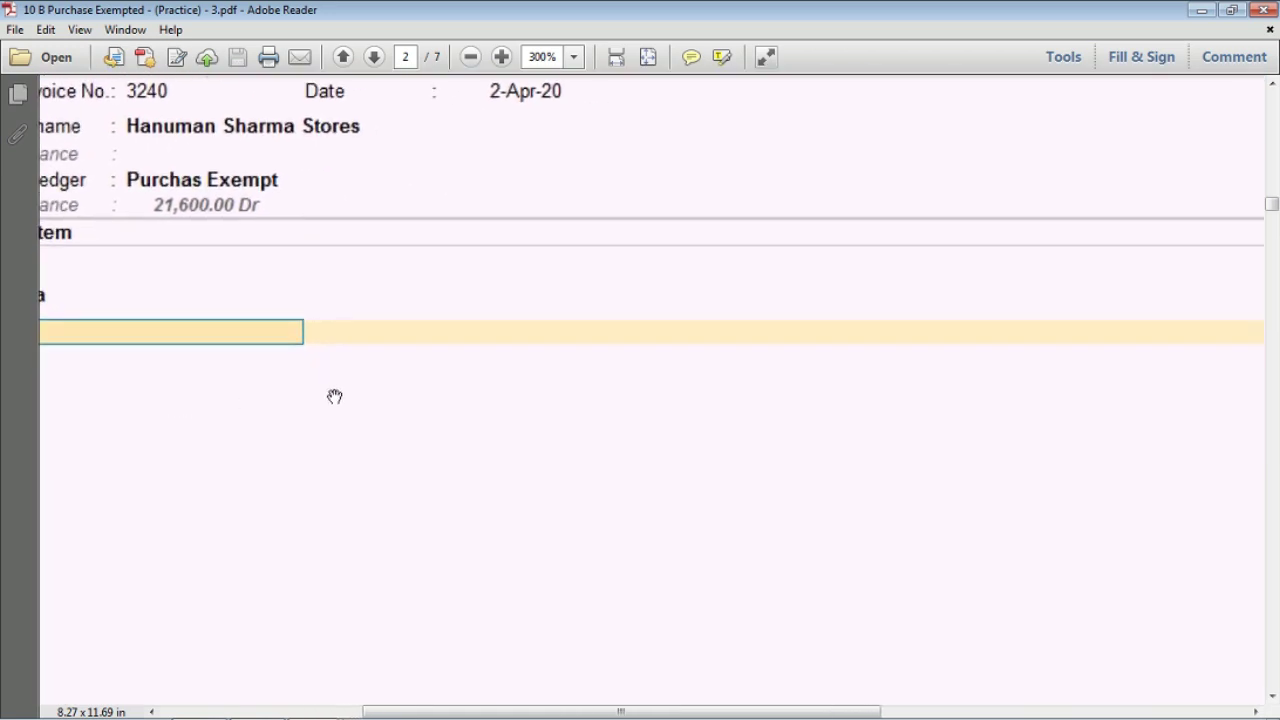
Examine the List of Stock Items and its Create option in the second sample voucher on page 2
{"action": "key", "text": "ctrl+minus"}
{"action": "key", "text": "ctrl+2"}
{"action": "scroll", "coordinate": [541, 395], "scroll_direction": "down", "scroll_amount": 8}
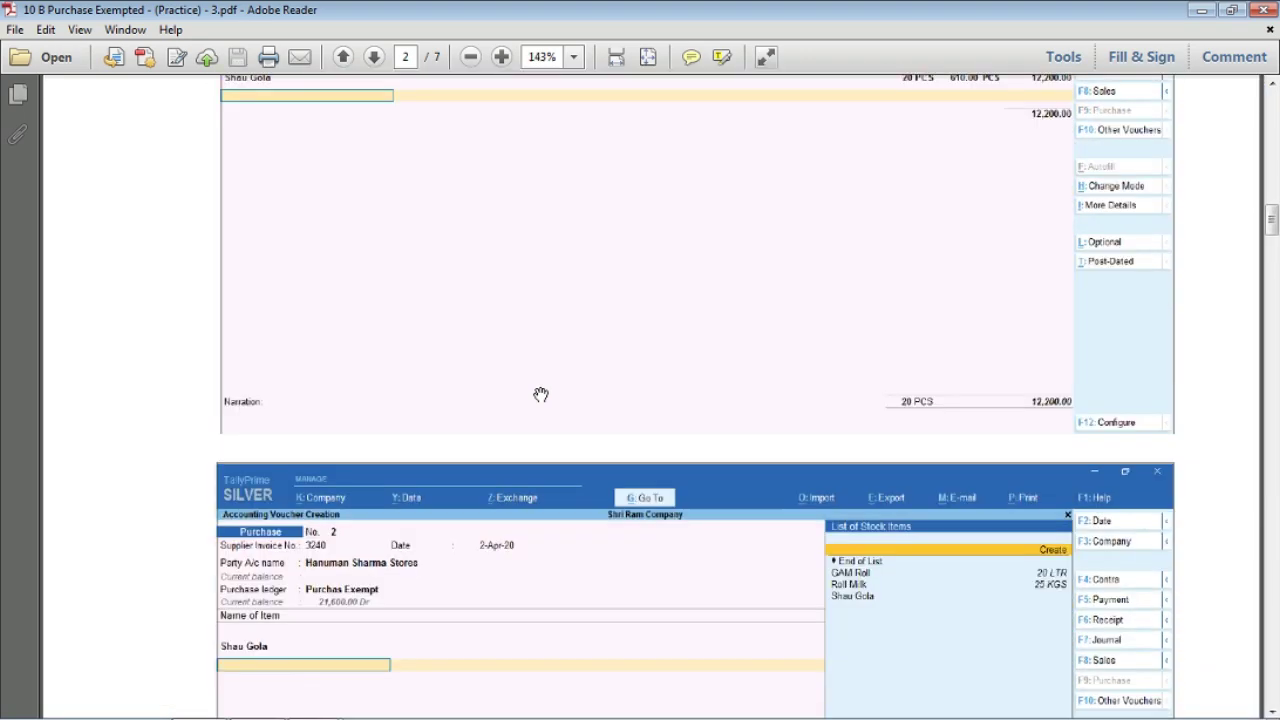
{"action": "scroll", "coordinate": [714, 380], "scroll_direction": "up", "scroll_amount": 2}
{"action": "scroll", "coordinate": [914, 428], "scroll_direction": "up", "scroll_amount": 3}
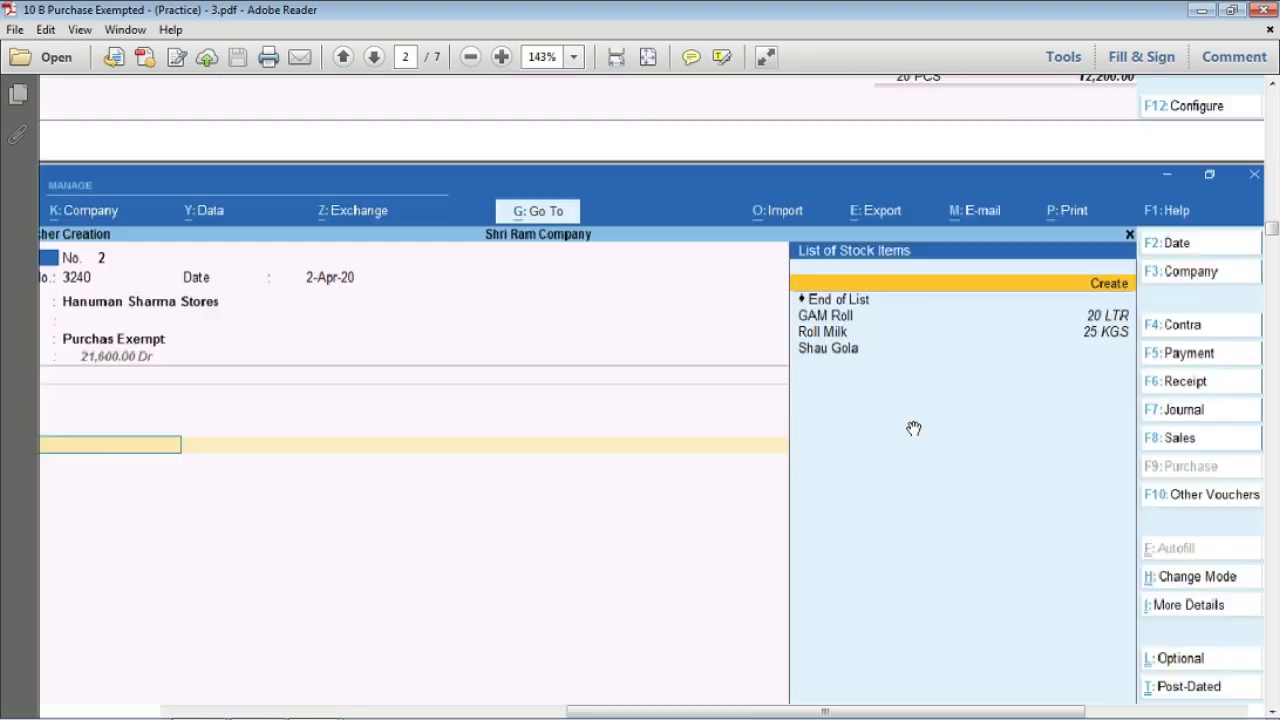
{"action": "left_click_drag", "start_coordinate": [825, 314], "coordinate": [780, 474]}
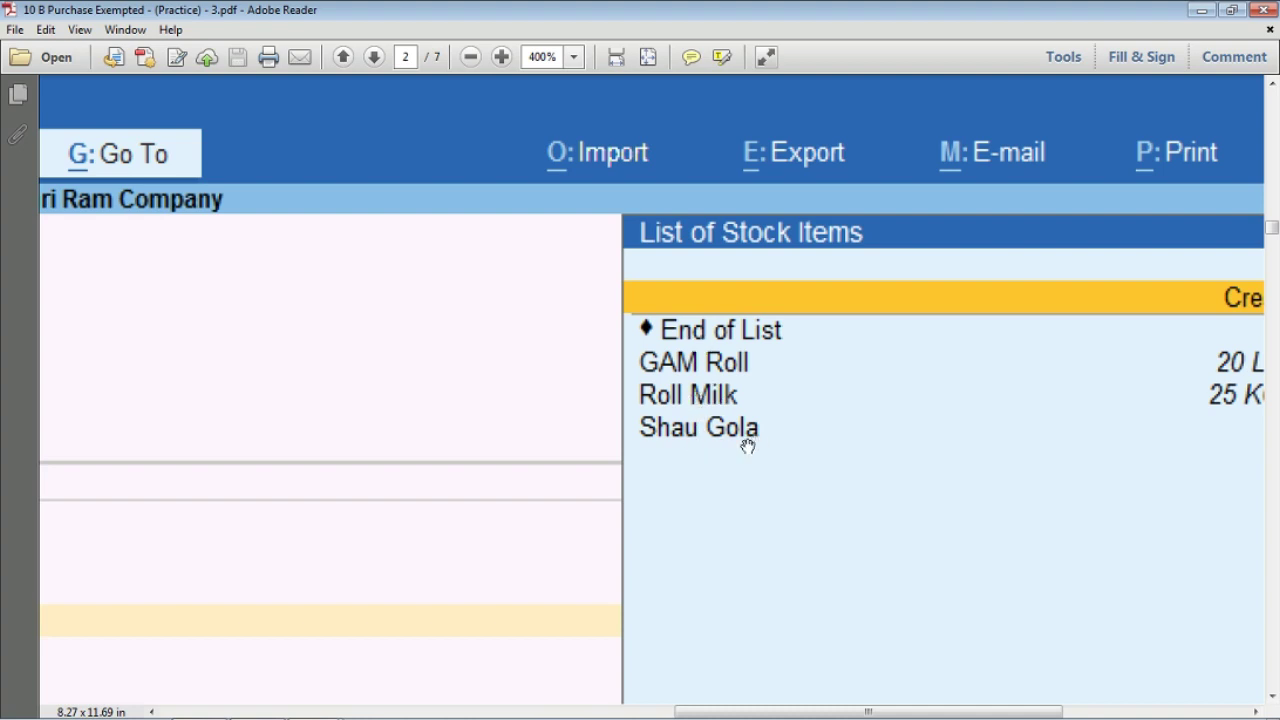
{"action": "left_click_drag", "start_coordinate": [860, 483], "coordinate": [643, 457]}
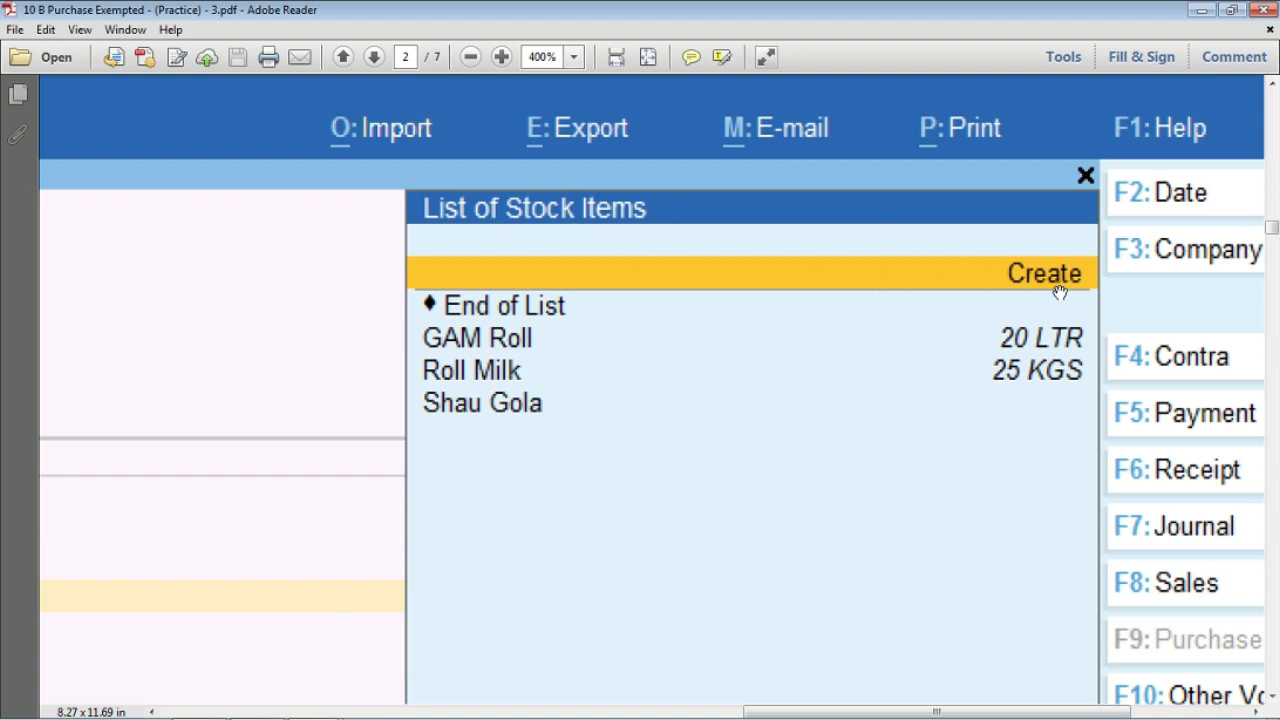
Examine the second sample voucher's header details and the empty item line below Shau Gola
{"action": "left_click_drag", "start_coordinate": [342, 511], "coordinate": [943, 451]}
{"action": "left_click_drag", "start_coordinate": [162, 417], "coordinate": [548, 386]}
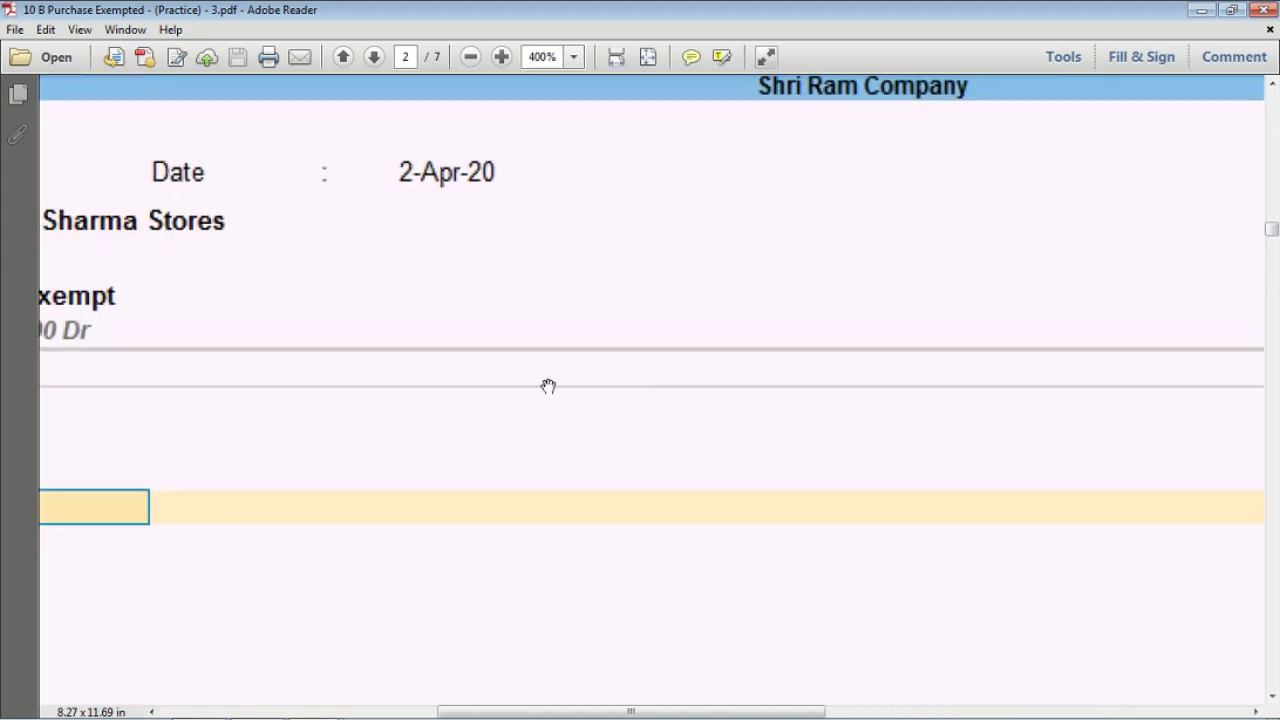
{"action": "left_click_drag", "start_coordinate": [413, 386], "coordinate": [801, 332]}
{"action": "left_click_drag", "start_coordinate": [203, 389], "coordinate": [272, 370]}
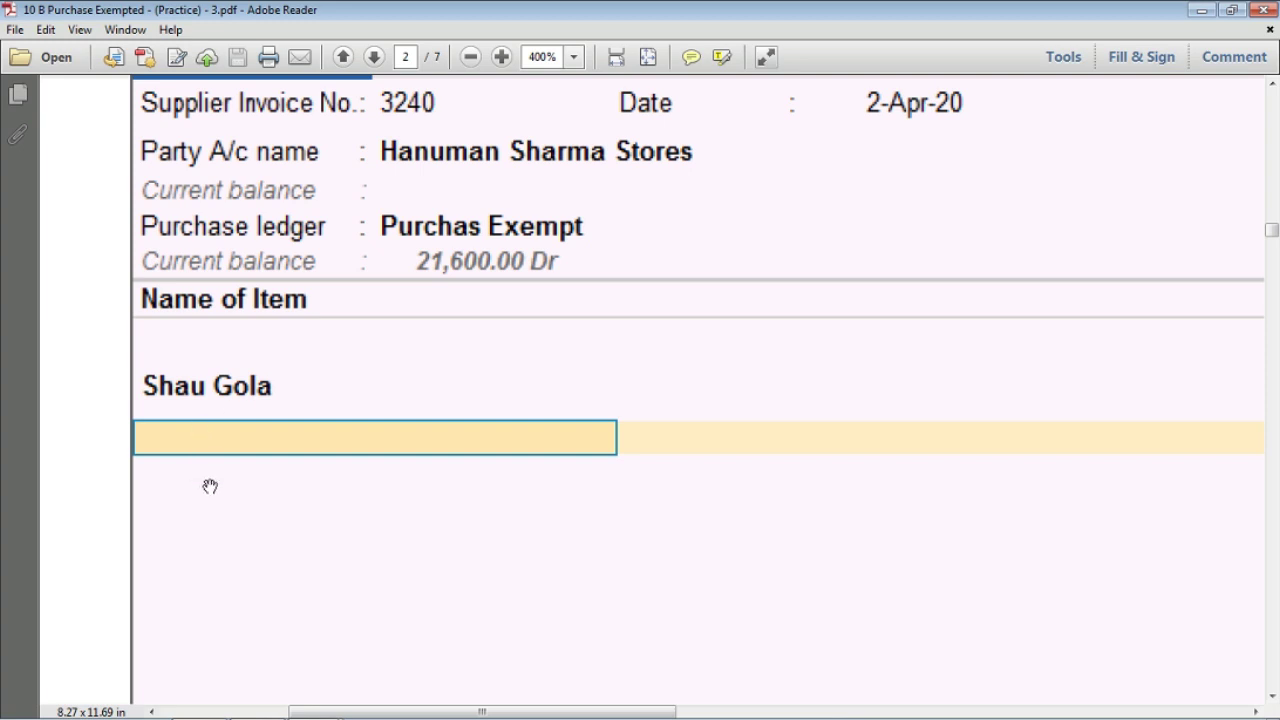
{"action": "key", "text": "ctrl+minus"}
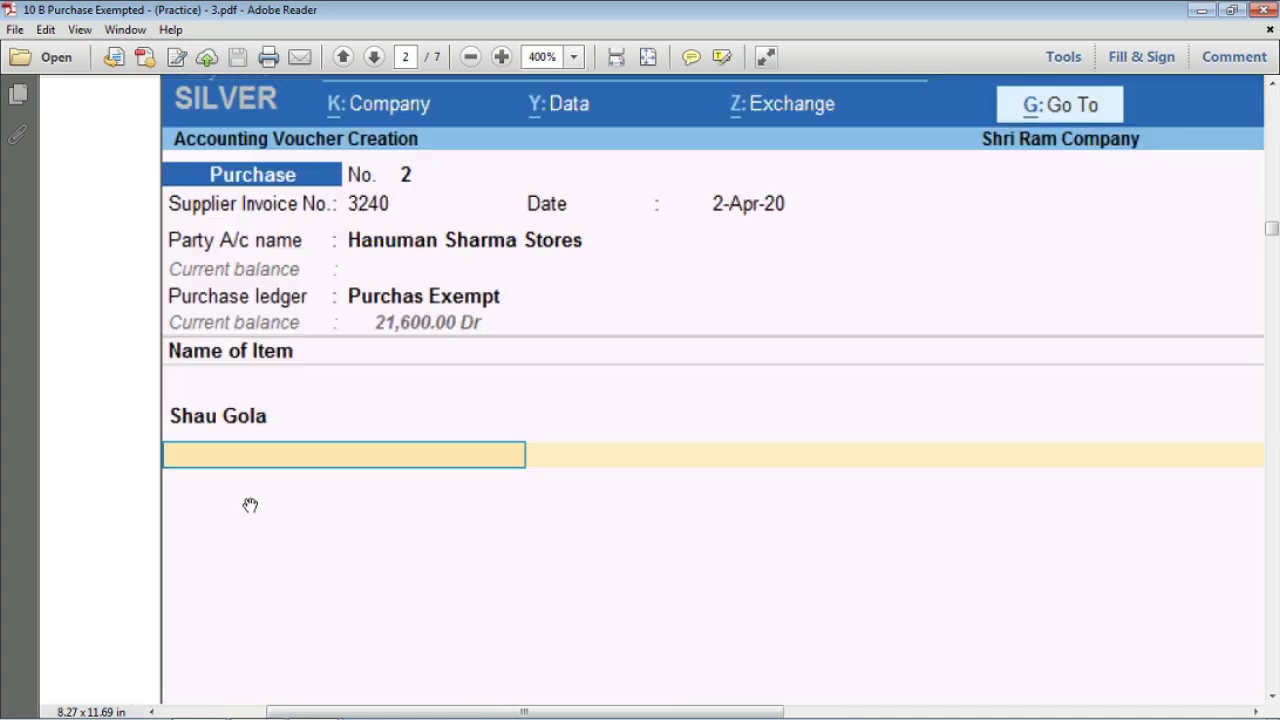
{"action": "key", "text": "ctrl+minus"}
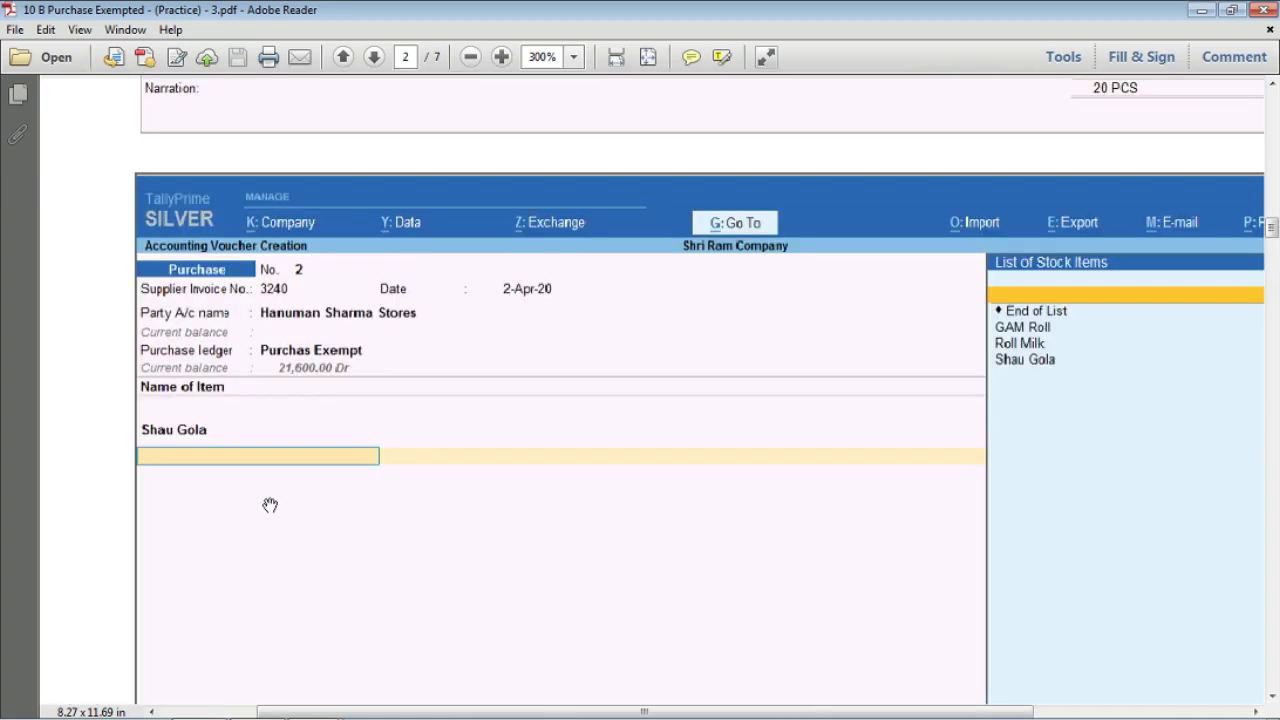
Read the page 2 instruction on creating the Rajani Rup item and compare it with the sample's Create option
{"action": "scroll", "coordinate": [549, 523], "scroll_direction": "down", "scroll_amount": 10}
{"action": "scroll", "coordinate": [549, 523], "scroll_direction": "down", "scroll_amount": 3}
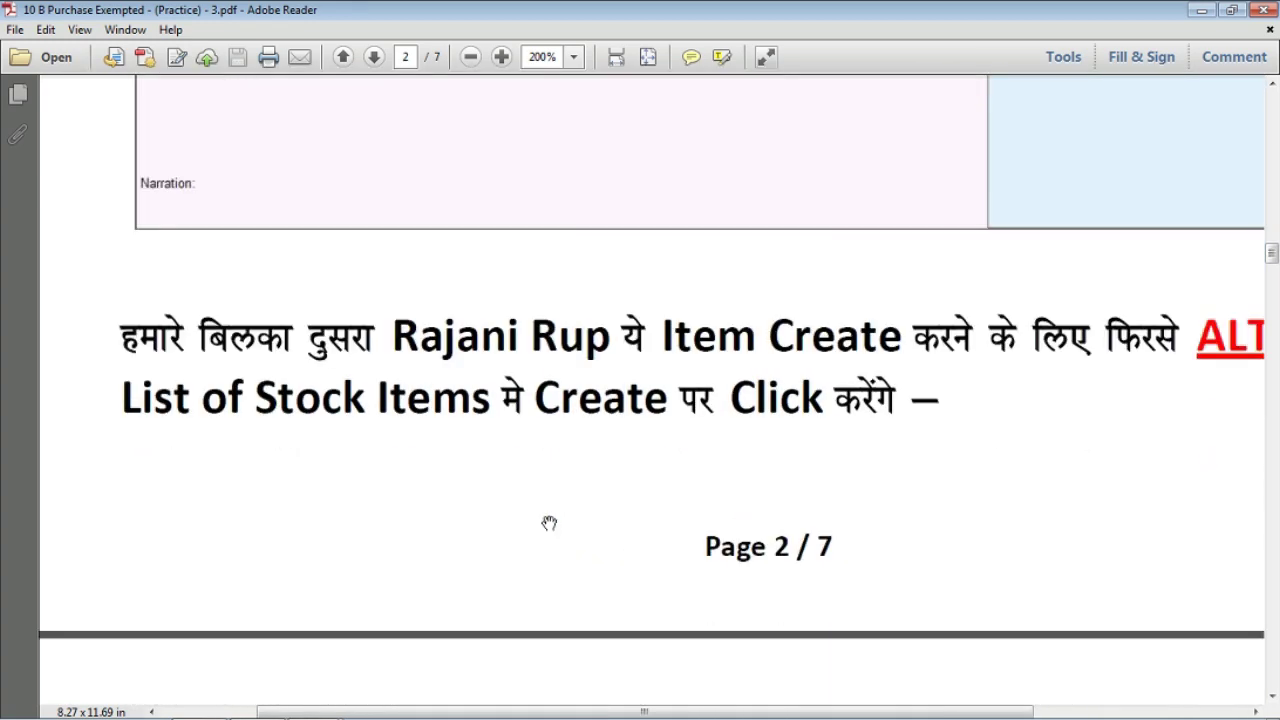
{"action": "key", "text": "ctrl+2"}
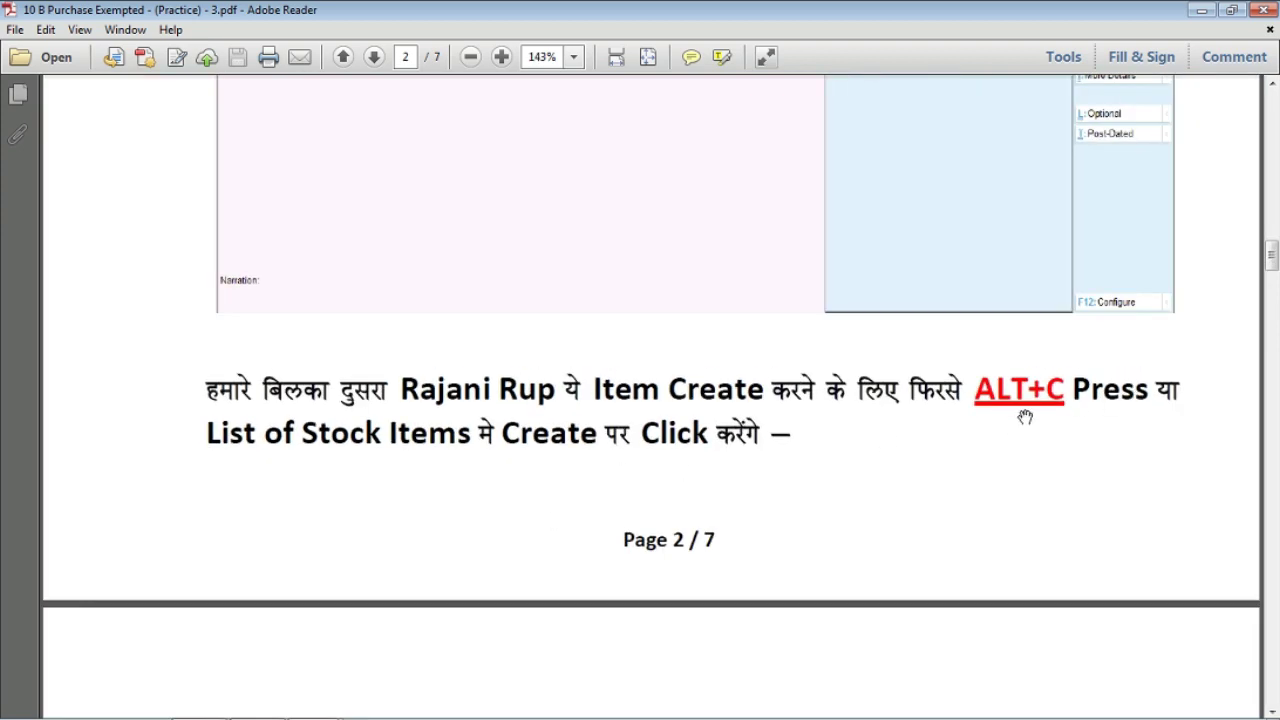
{"action": "scroll", "coordinate": [797, 363], "scroll_direction": "up", "scroll_amount": 8}
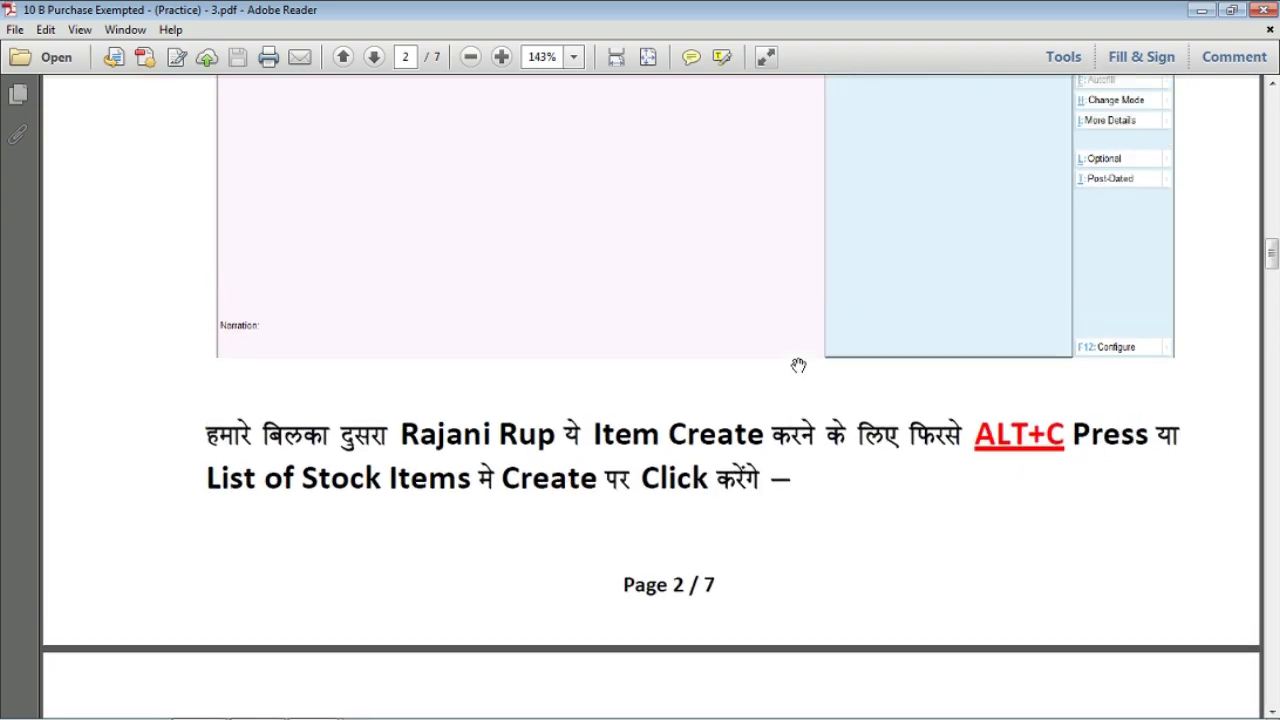
{"action": "scroll", "coordinate": [880, 362], "scroll_direction": "up", "scroll_amount": 2}
{"action": "scroll", "coordinate": [1063, 349], "scroll_direction": "up", "scroll_amount": 2, "text": "ctrl"}
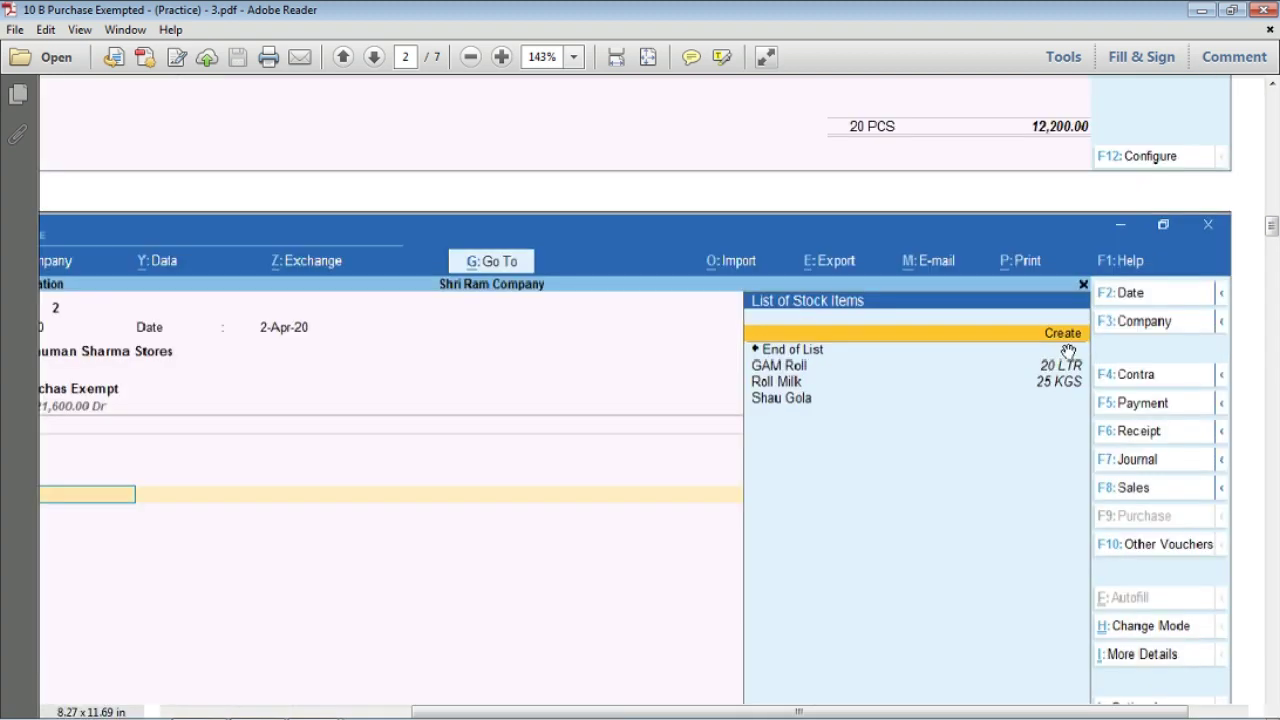
{"action": "key", "text": "ctrl+2"}
{"action": "scroll", "coordinate": [866, 391], "scroll_direction": "down", "scroll_amount": 8}
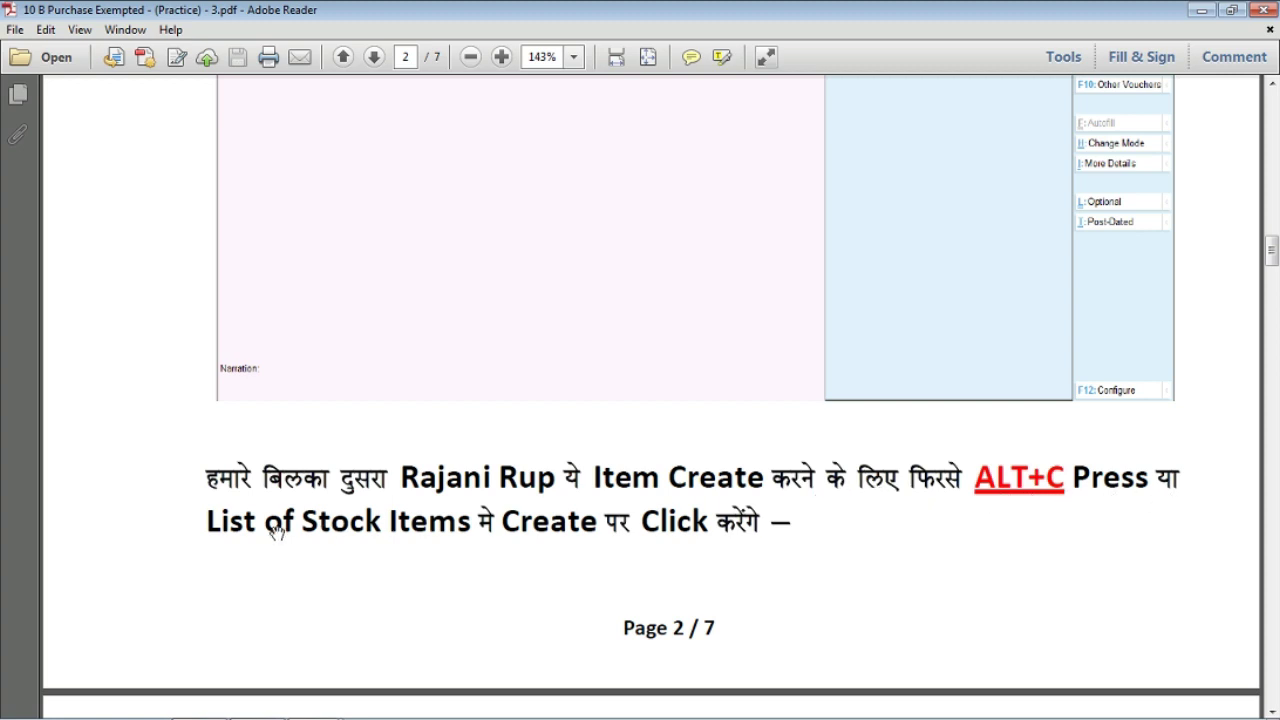
{"action": "scroll", "coordinate": [665, 537], "scroll_direction": "down", "scroll_amount": 5}
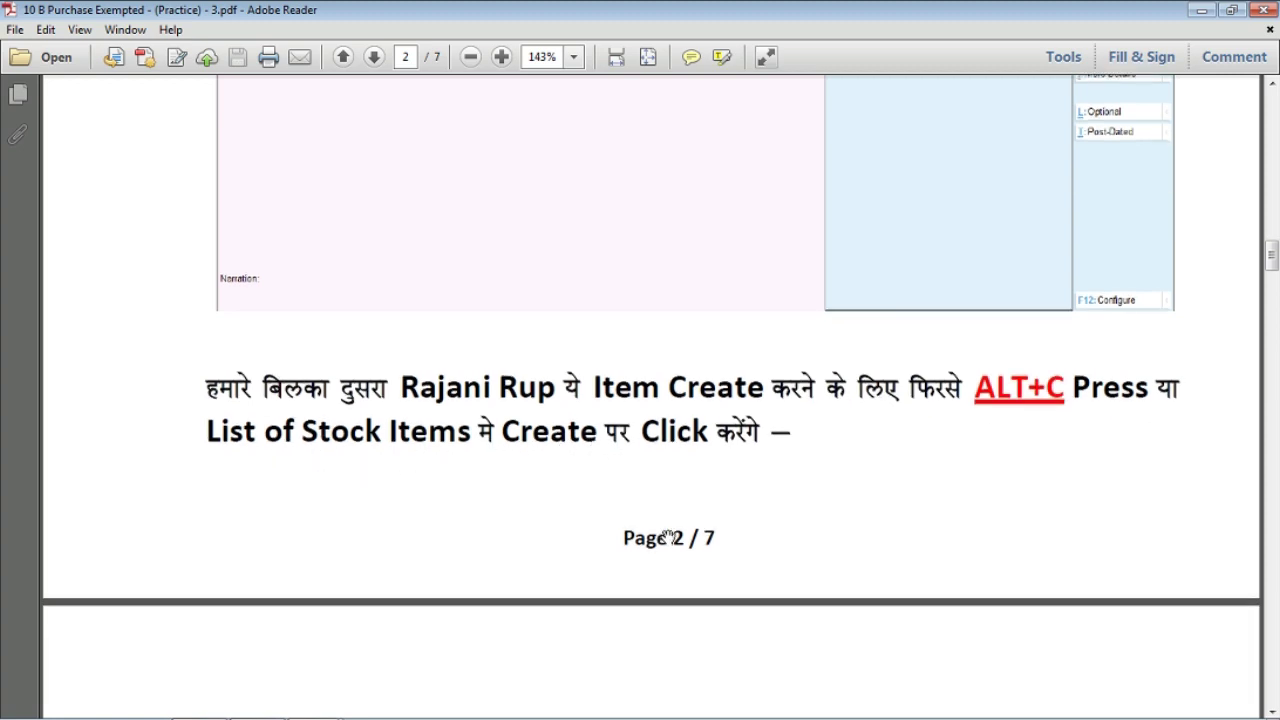
Examine the blank Stock Item Creation form on page 3, including its name, group, units and statutory details
{"action": "scroll", "coordinate": [668, 537], "scroll_direction": "down", "scroll_amount": 5}
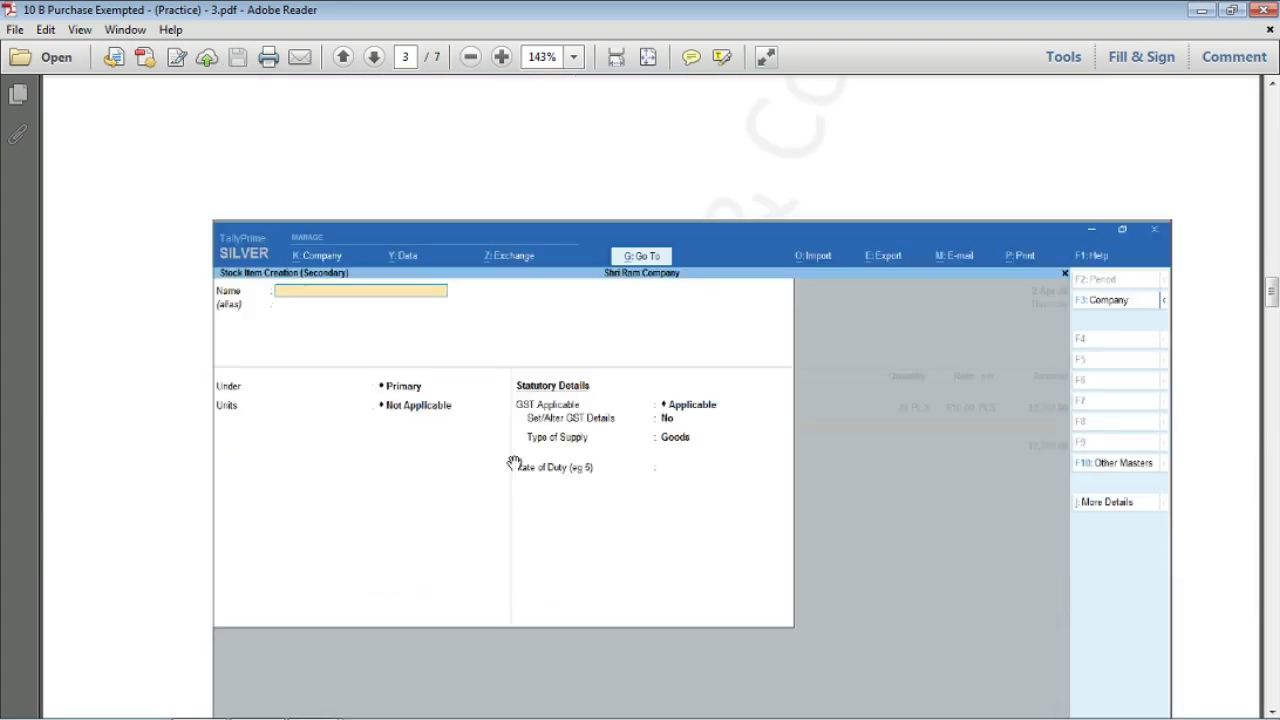
{"action": "scroll", "coordinate": [514, 463], "scroll_direction": "up", "scroll_amount": 3}
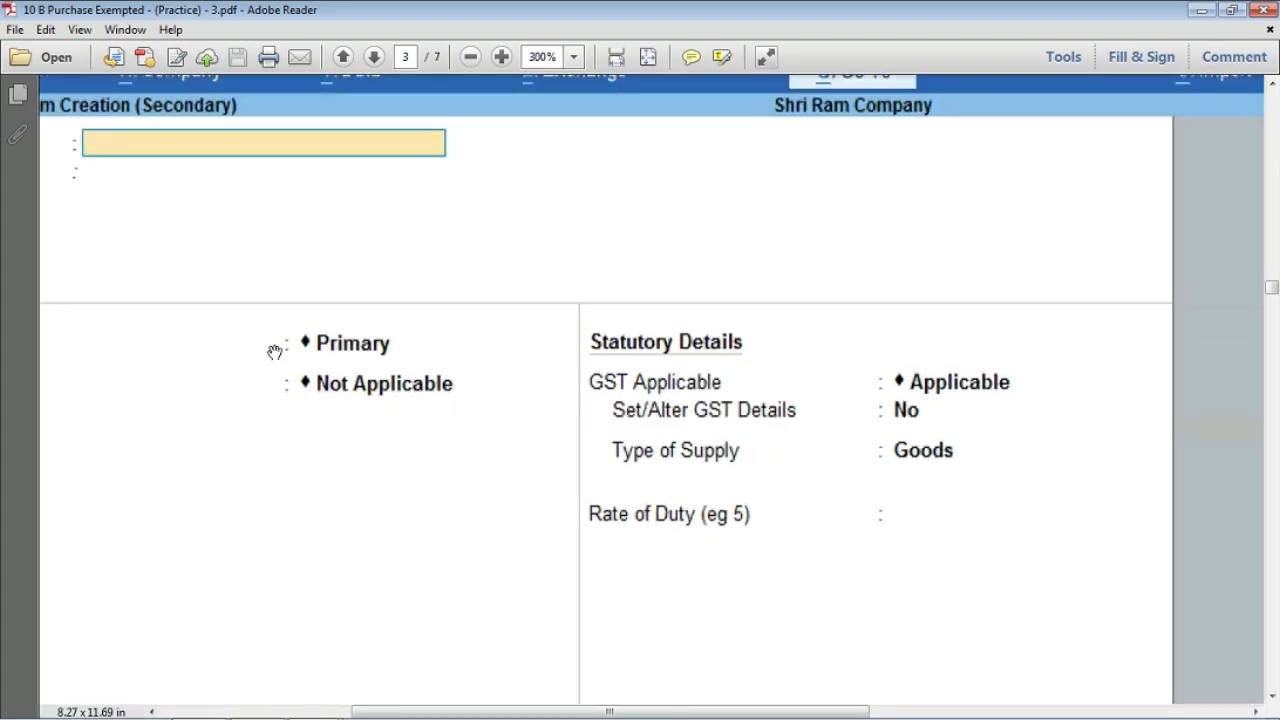
{"action": "left_click_drag", "start_coordinate": [274, 352], "coordinate": [371, 420]}
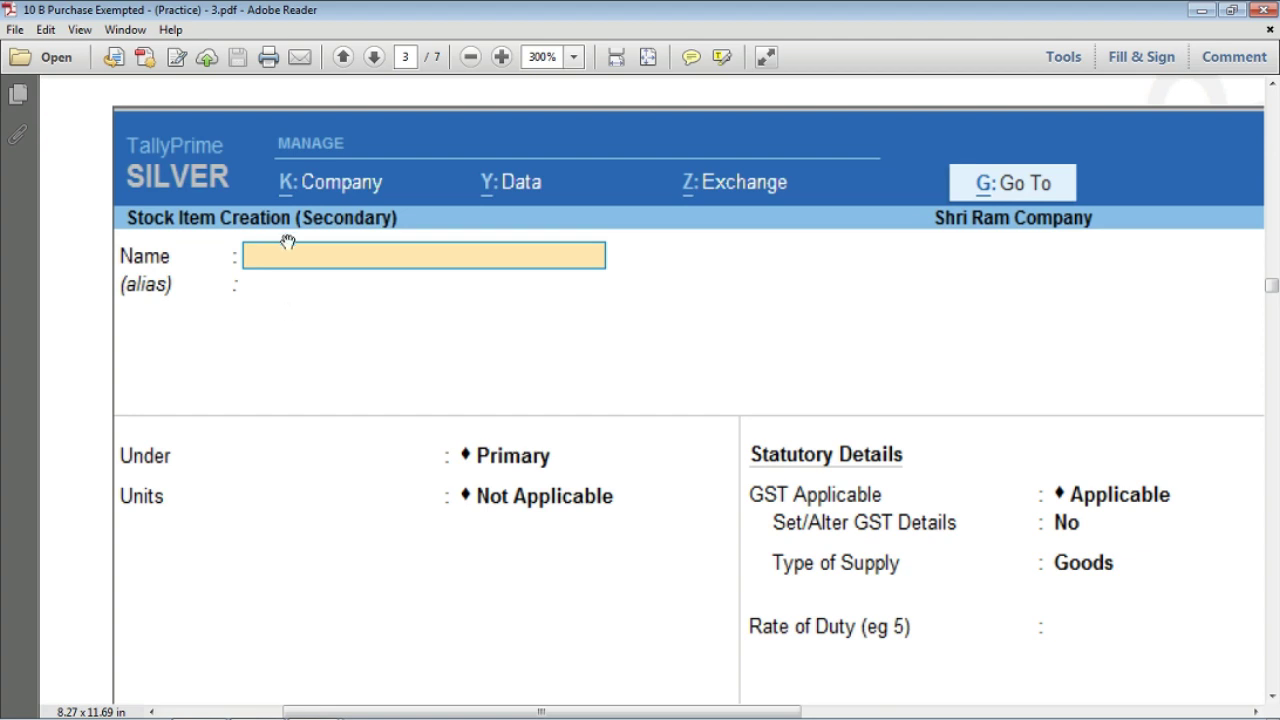
{"action": "scroll", "coordinate": [365, 330], "scroll_direction": "down", "scroll_amount": 2}
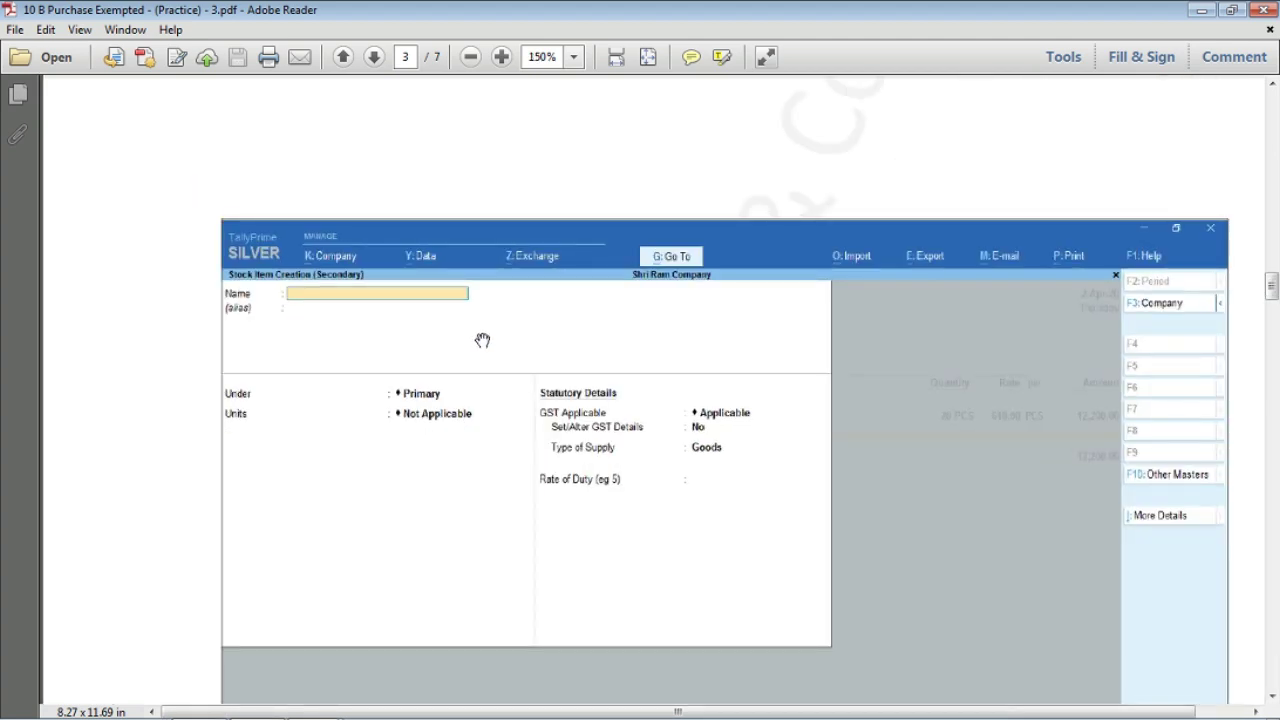
{"action": "scroll", "coordinate": [481, 341], "scroll_direction": "up", "scroll_amount": 1}
{"action": "left_click_drag", "start_coordinate": [478, 345], "coordinate": [437, 249]}
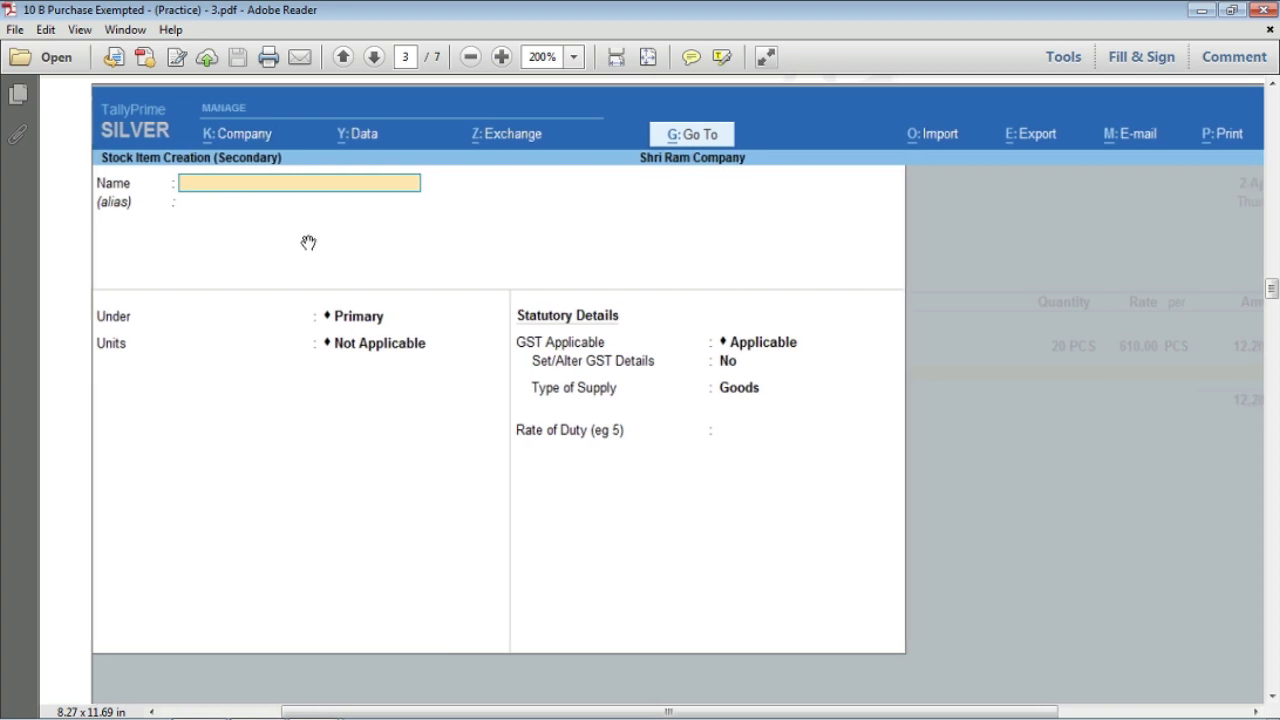
{"action": "scroll", "coordinate": [308, 242], "scroll_direction": "up", "scroll_amount": 1}
{"action": "left_click_drag", "start_coordinate": [251, 243], "coordinate": [352, 260]}
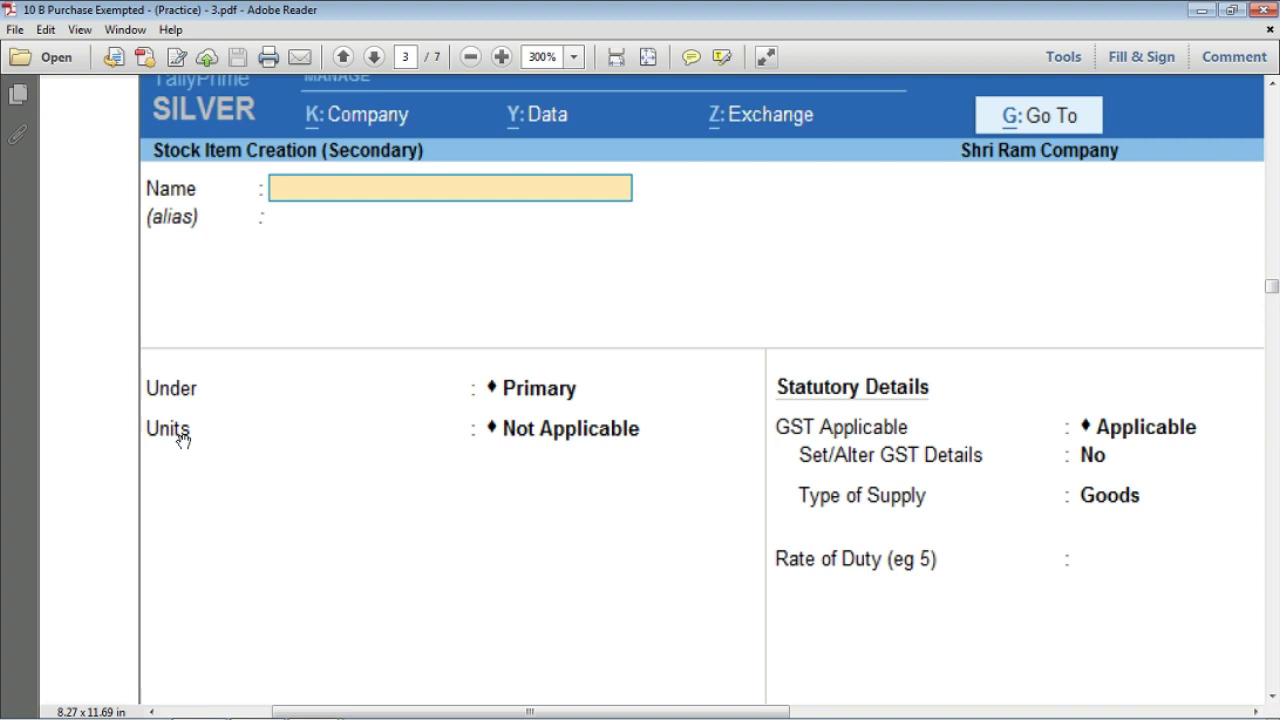
{"action": "left_click_drag", "start_coordinate": [908, 451], "coordinate": [807, 373]}
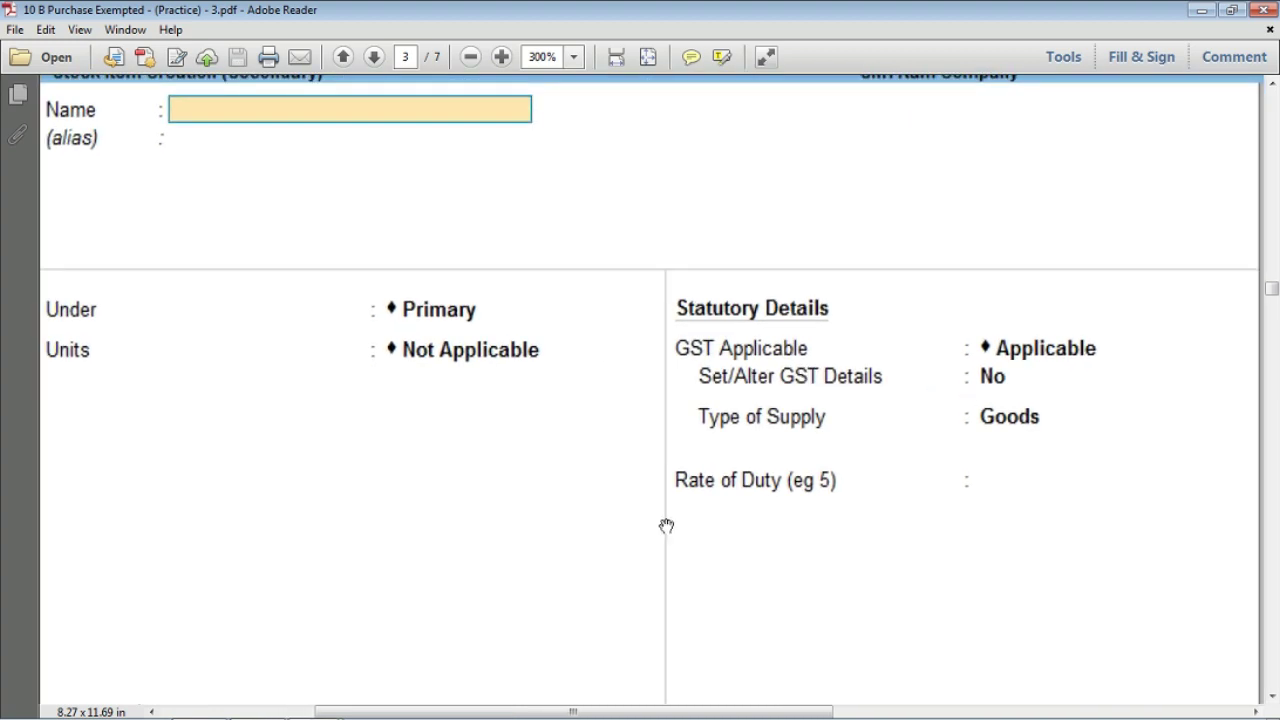
{"action": "key", "text": "ctrl+minus"}
{"action": "key", "text": "ctrl+minus"}
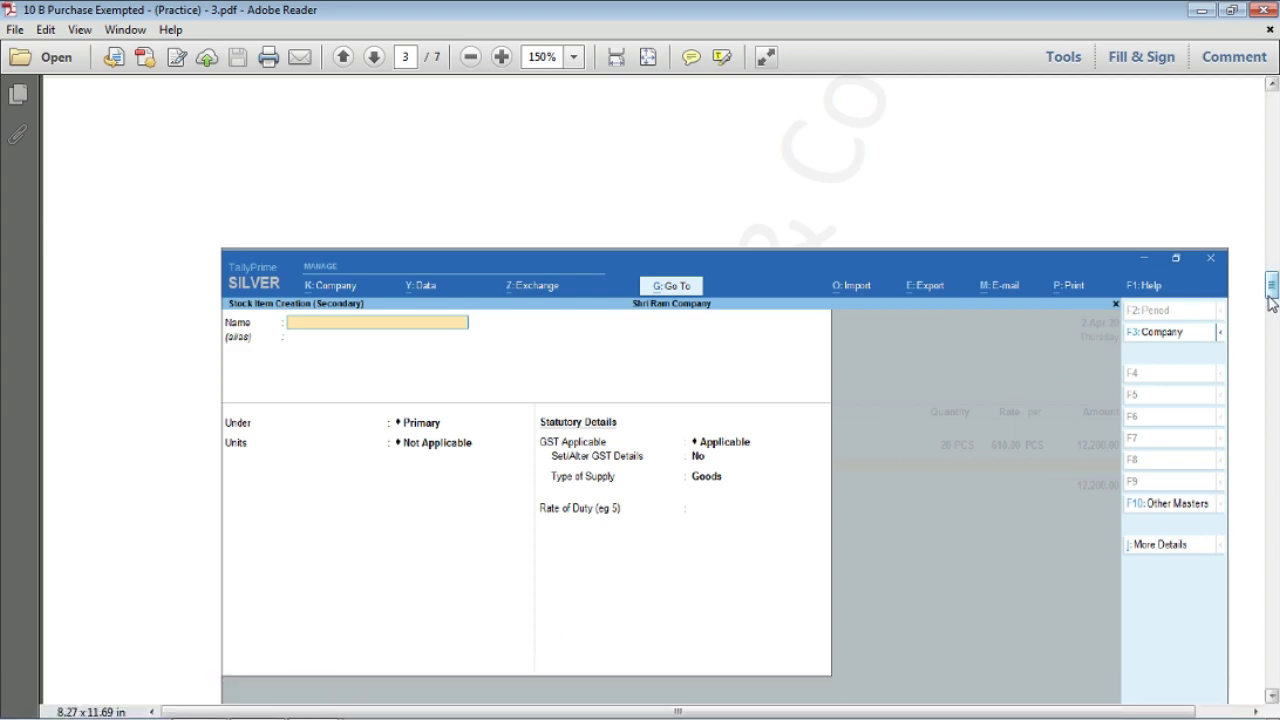
Return to page 1 and review the Hanuman Sharma Stores invoice's item table, including the Rajani Rup row
{"action": "left_click_drag", "start_coordinate": [1272, 288], "coordinate": [1257, 71]}
{"action": "scroll", "coordinate": [894, 337], "scroll_direction": "down", "scroll_amount": 3}
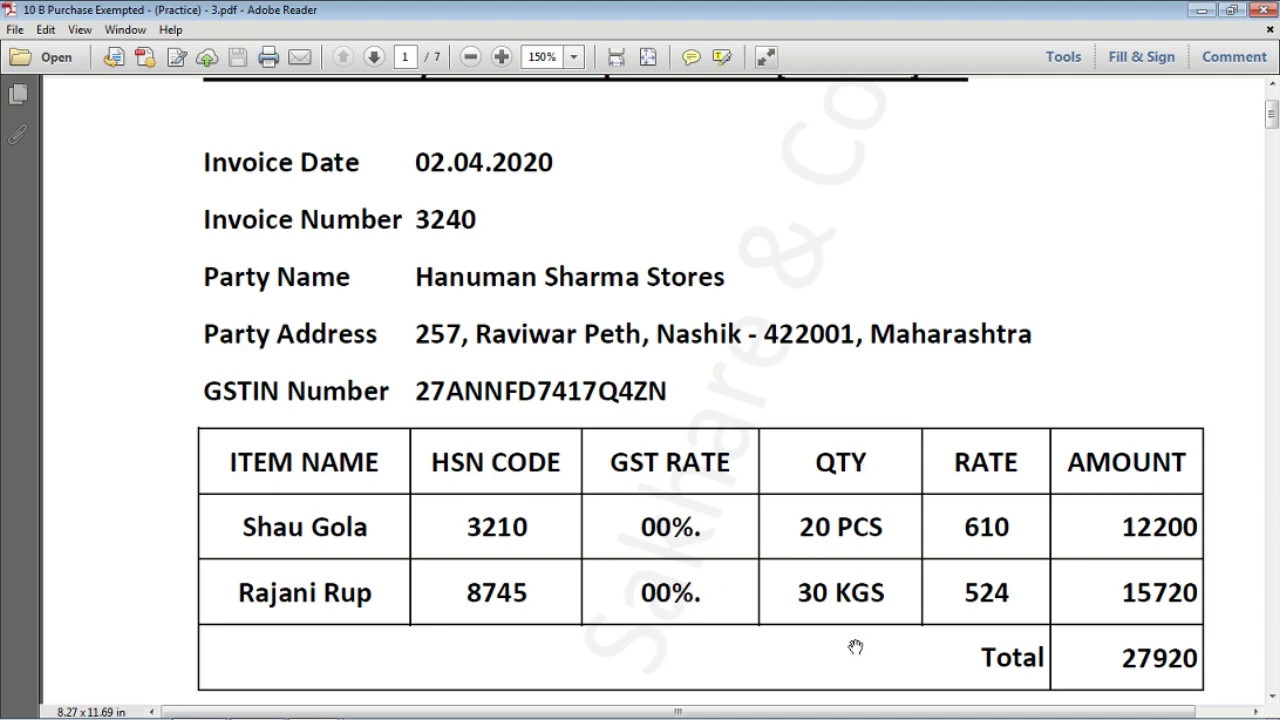
{"action": "scroll", "coordinate": [960, 529], "scroll_direction": "down", "scroll_amount": 3}
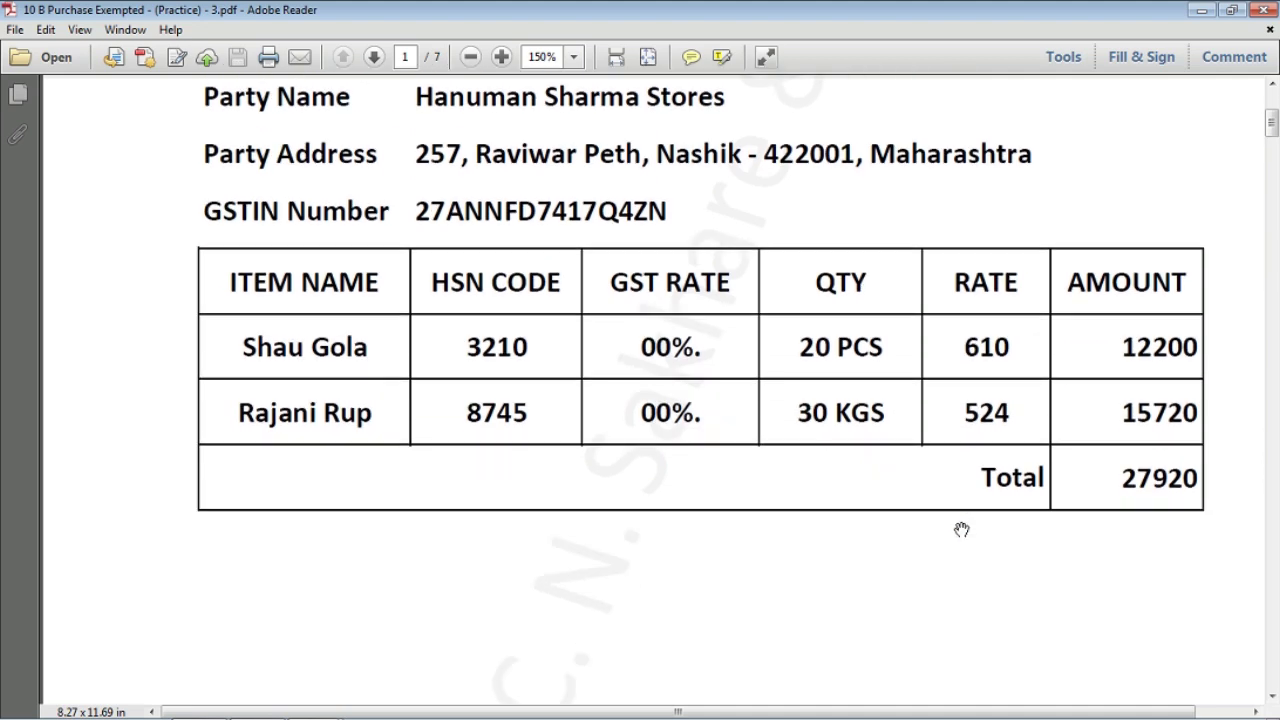
Go back to page 3 and read the note on filling in the item details up to Set/Alter GST Details
{"action": "scroll", "coordinate": [961, 529], "scroll_direction": "down", "scroll_amount": 15}
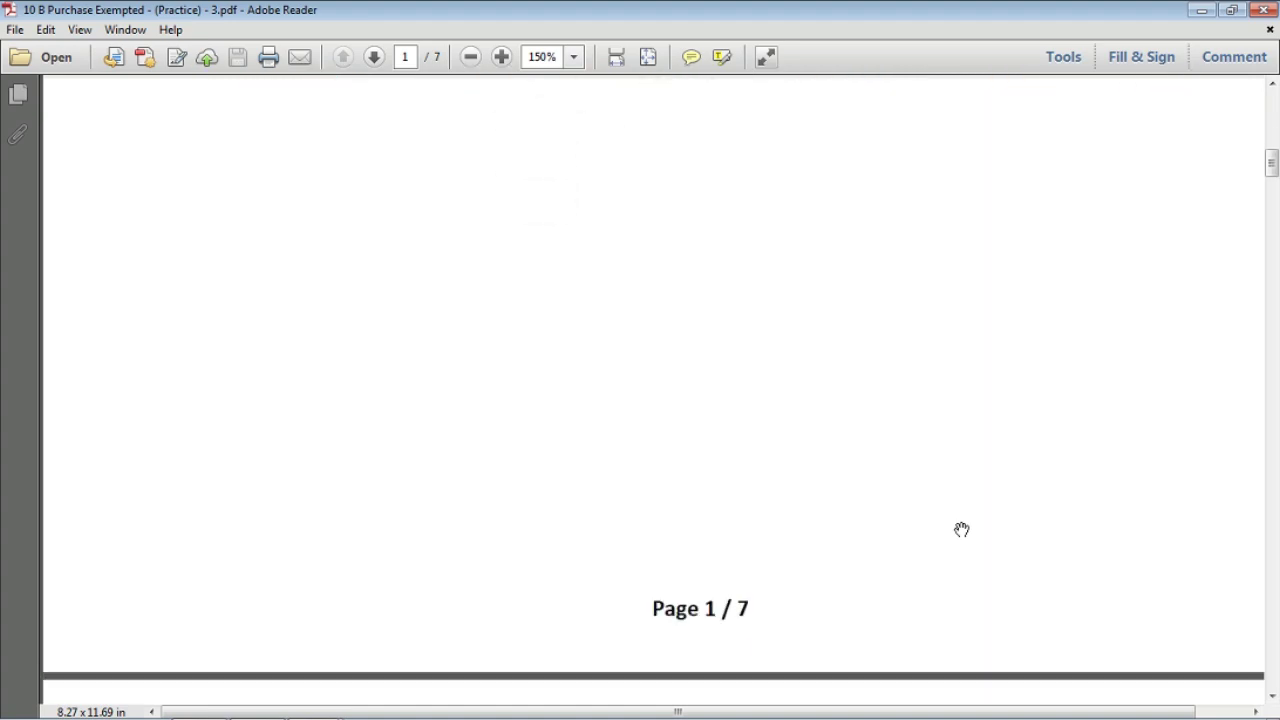
{"action": "scroll", "coordinate": [961, 529], "scroll_direction": "down", "scroll_amount": 20}
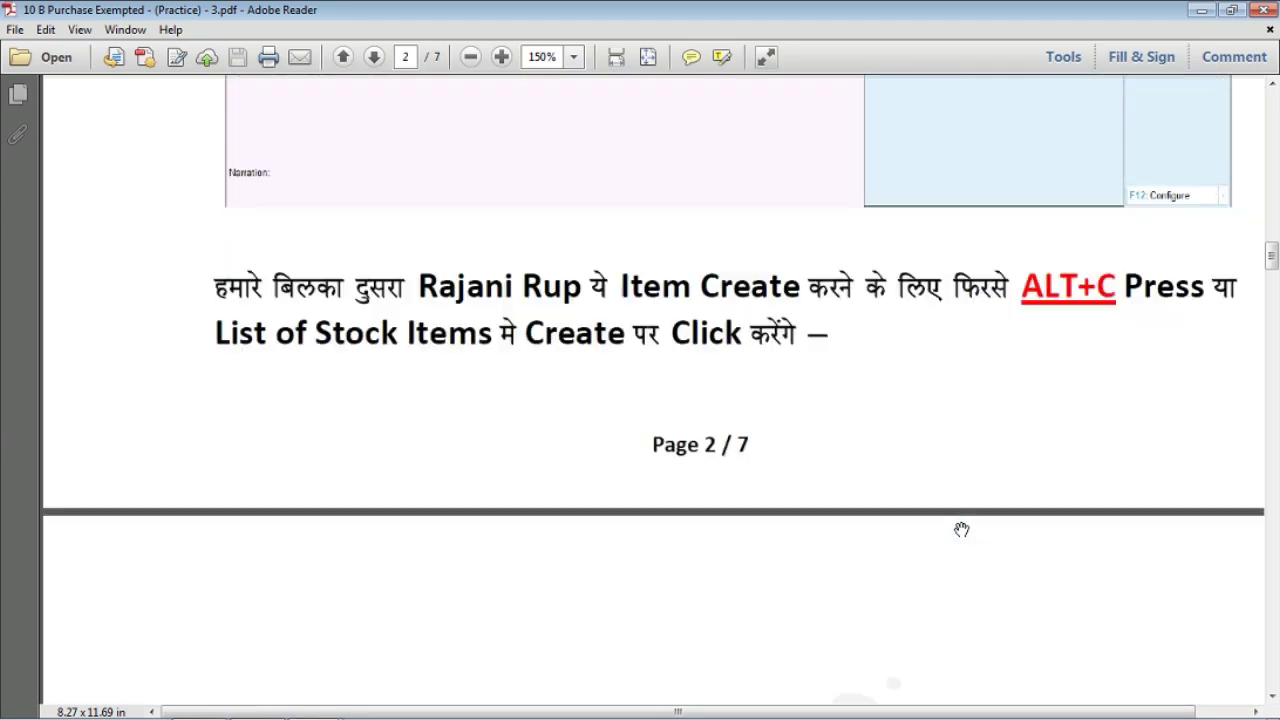
{"action": "scroll", "coordinate": [961, 529], "scroll_direction": "down", "scroll_amount": 10}
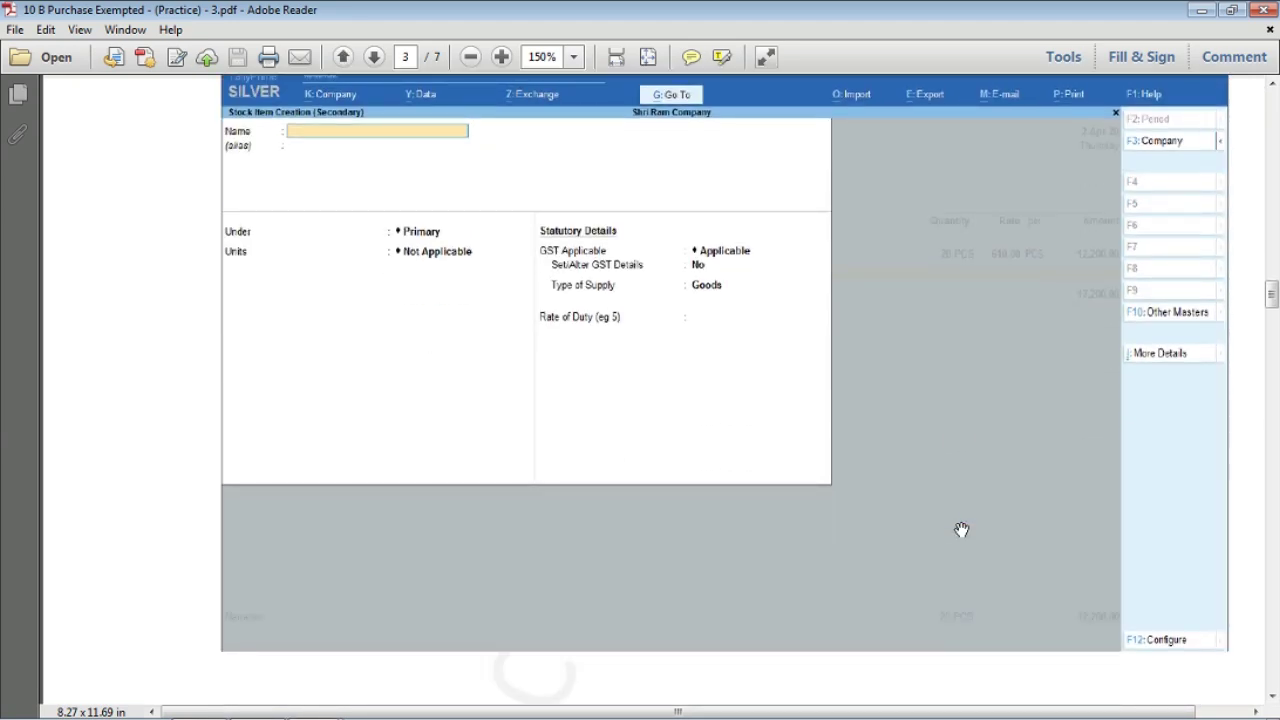
{"action": "left_click_drag", "start_coordinate": [425, 336], "coordinate": [365, 315]}
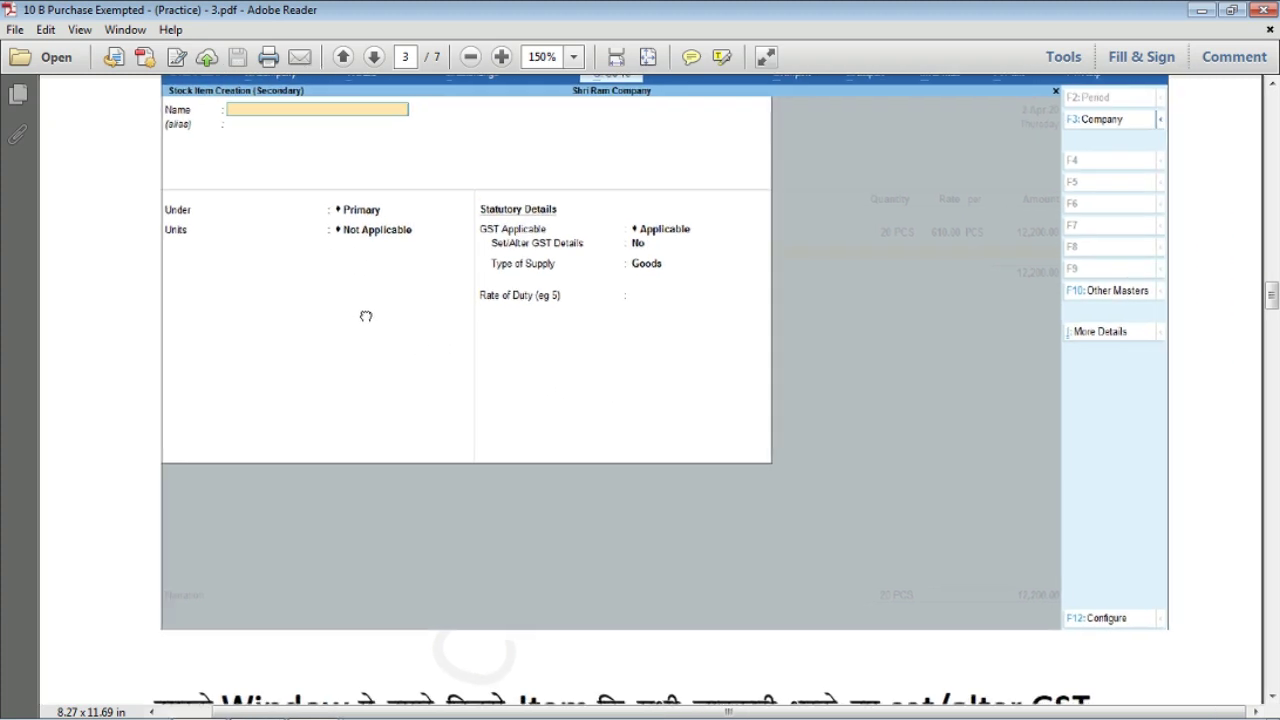
{"action": "scroll", "coordinate": [390, 335], "scroll_direction": "down", "scroll_amount": 8}
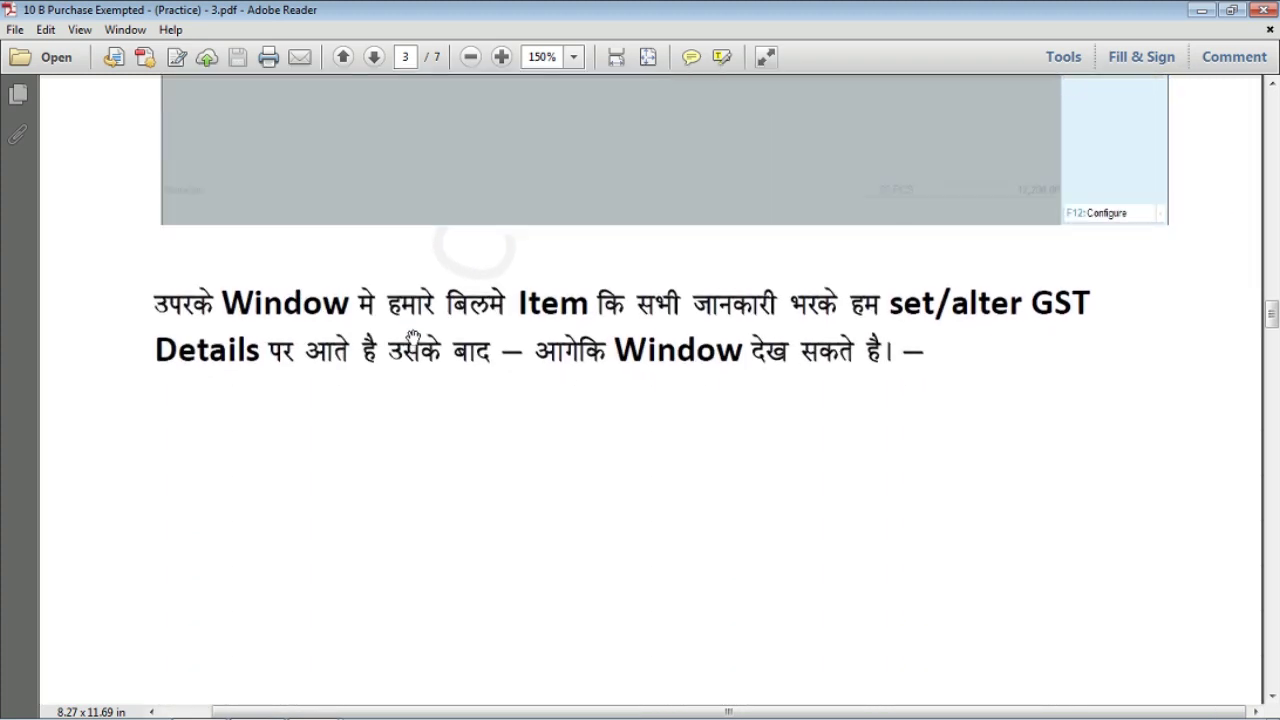
{"action": "scroll", "coordinate": [385, 320], "scroll_direction": "down", "scroll_amount": 2}
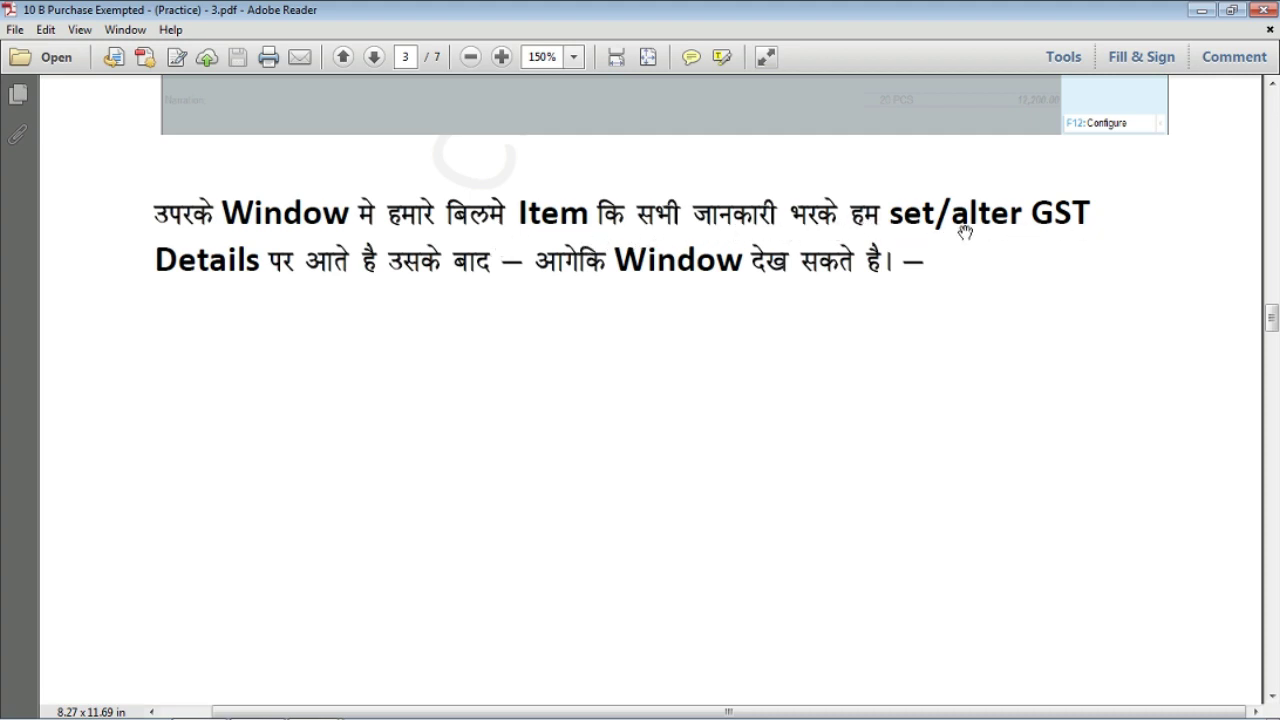
{"action": "scroll", "coordinate": [365, 290], "scroll_direction": "down", "scroll_amount": 3}
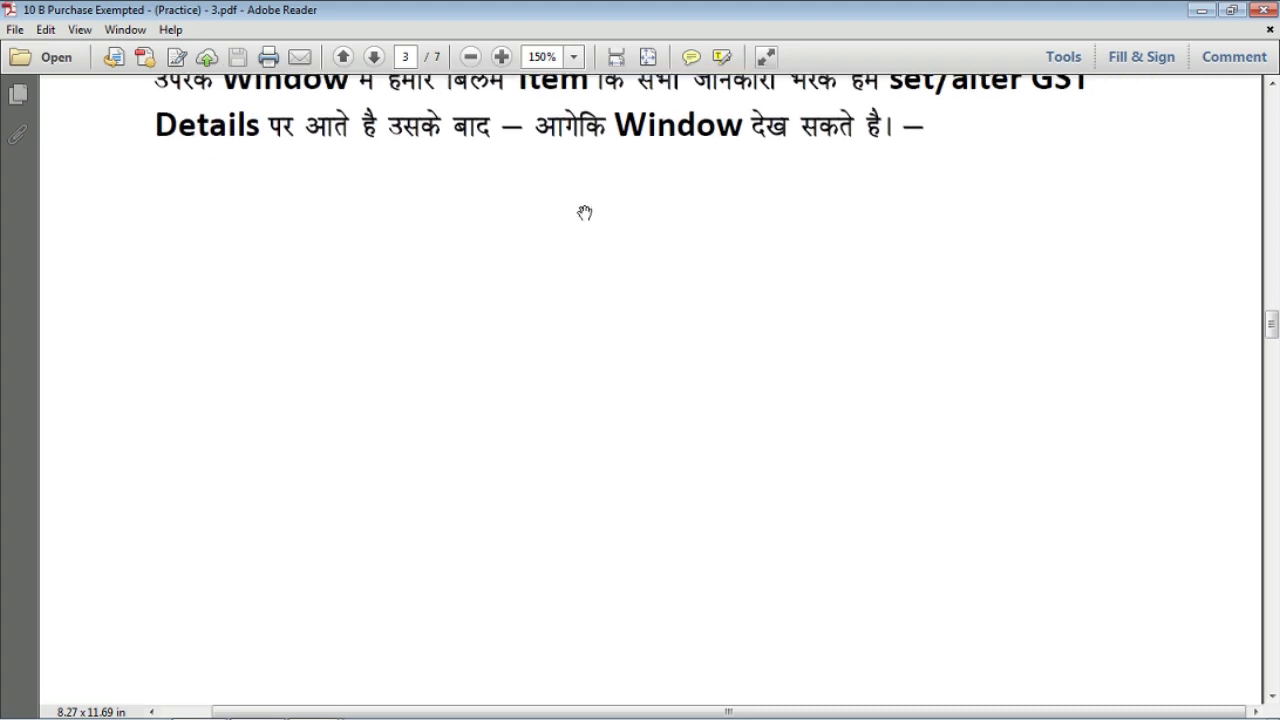
Examine the filled-in Rajani Rup stock item form on page 4, including its group, units and Set/Alter GST Details setting
{"action": "scroll", "coordinate": [655, 198], "scroll_direction": "down", "scroll_amount": 10}
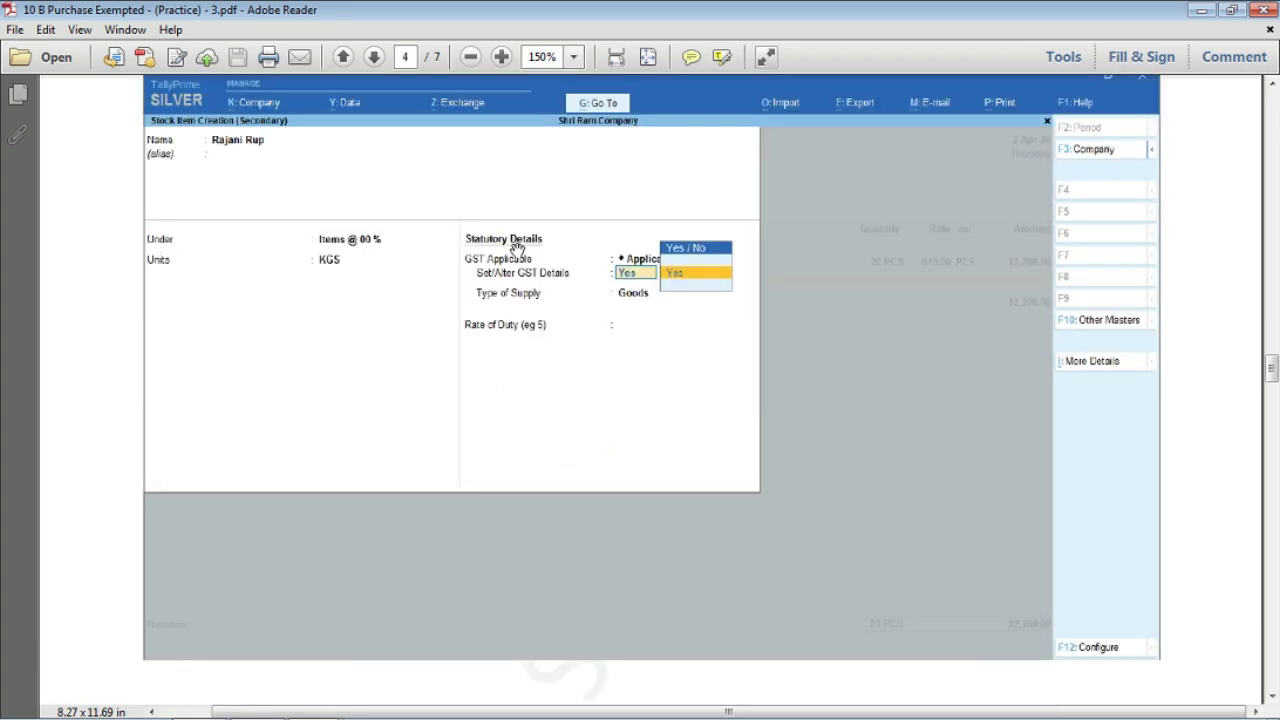
{"action": "scroll", "coordinate": [500, 254], "scroll_direction": "up", "scroll_amount": 1}
{"action": "scroll", "coordinate": [467, 309], "scroll_direction": "up", "scroll_amount": 1}
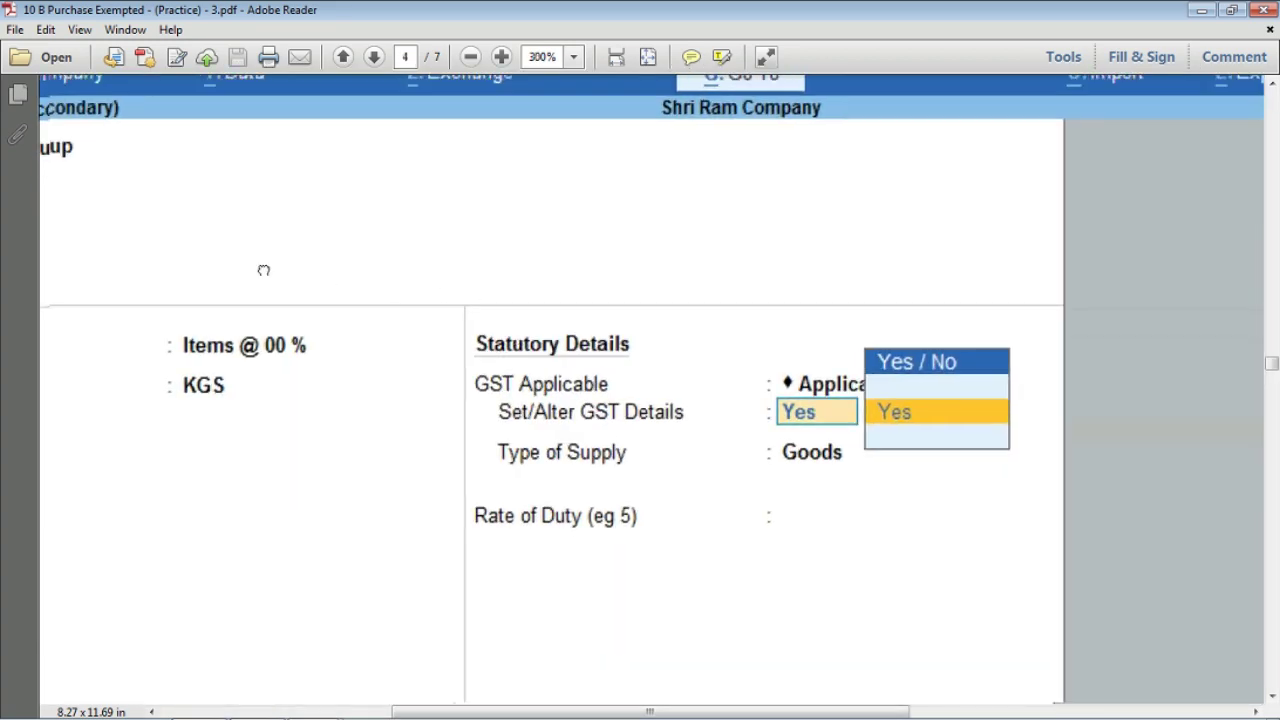
{"action": "left_click_drag", "start_coordinate": [263, 270], "coordinate": [457, 249]}
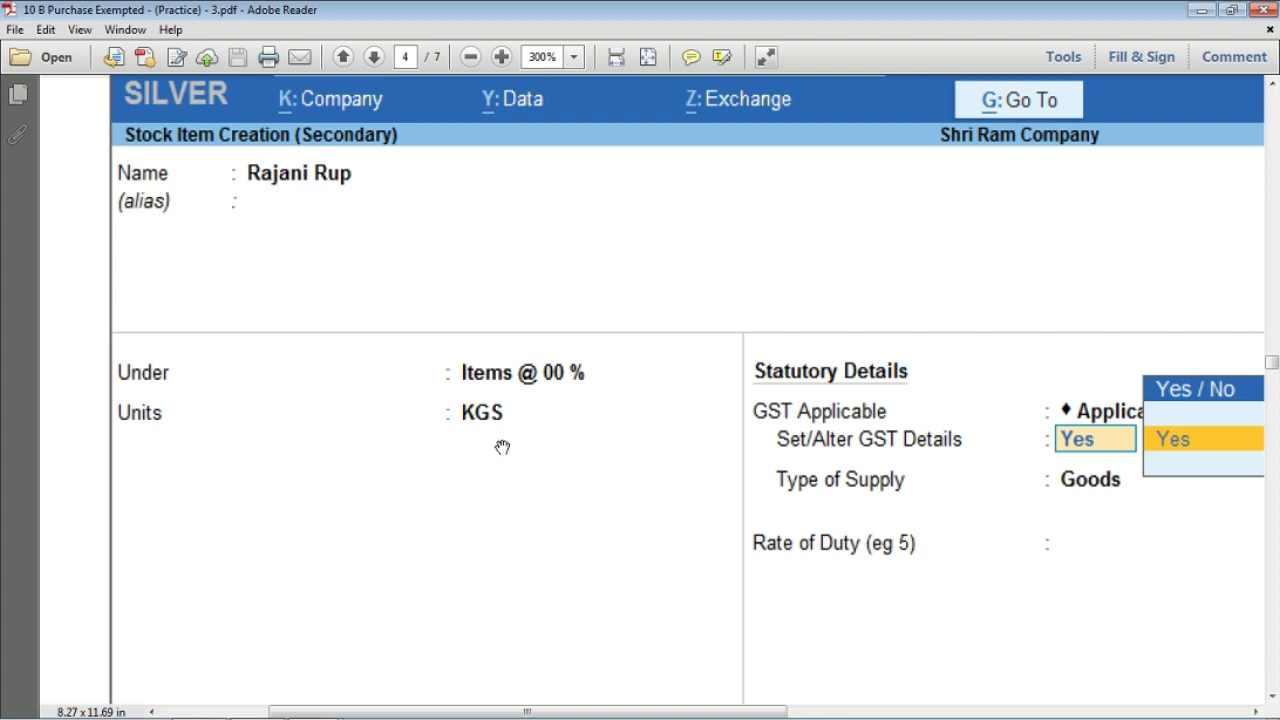
{"action": "left_click_drag", "start_coordinate": [524, 461], "coordinate": [311, 447]}
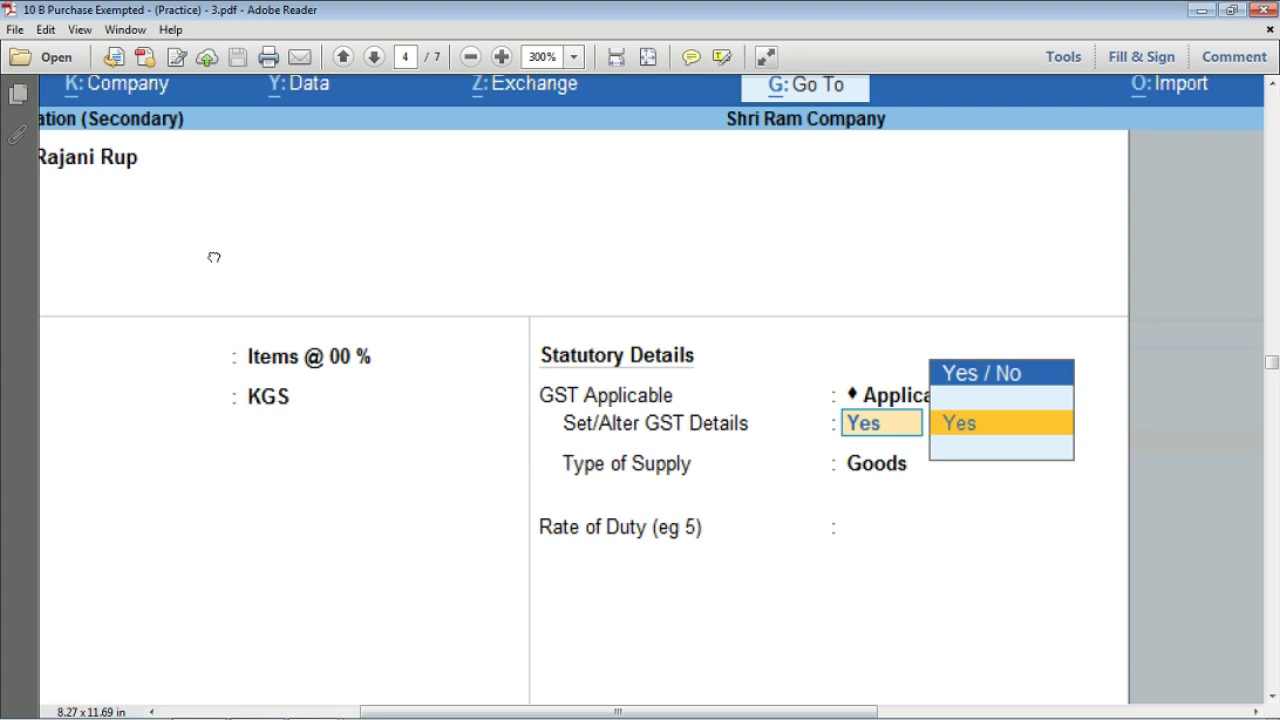
{"action": "left_click_drag", "start_coordinate": [214, 256], "coordinate": [286, 274]}
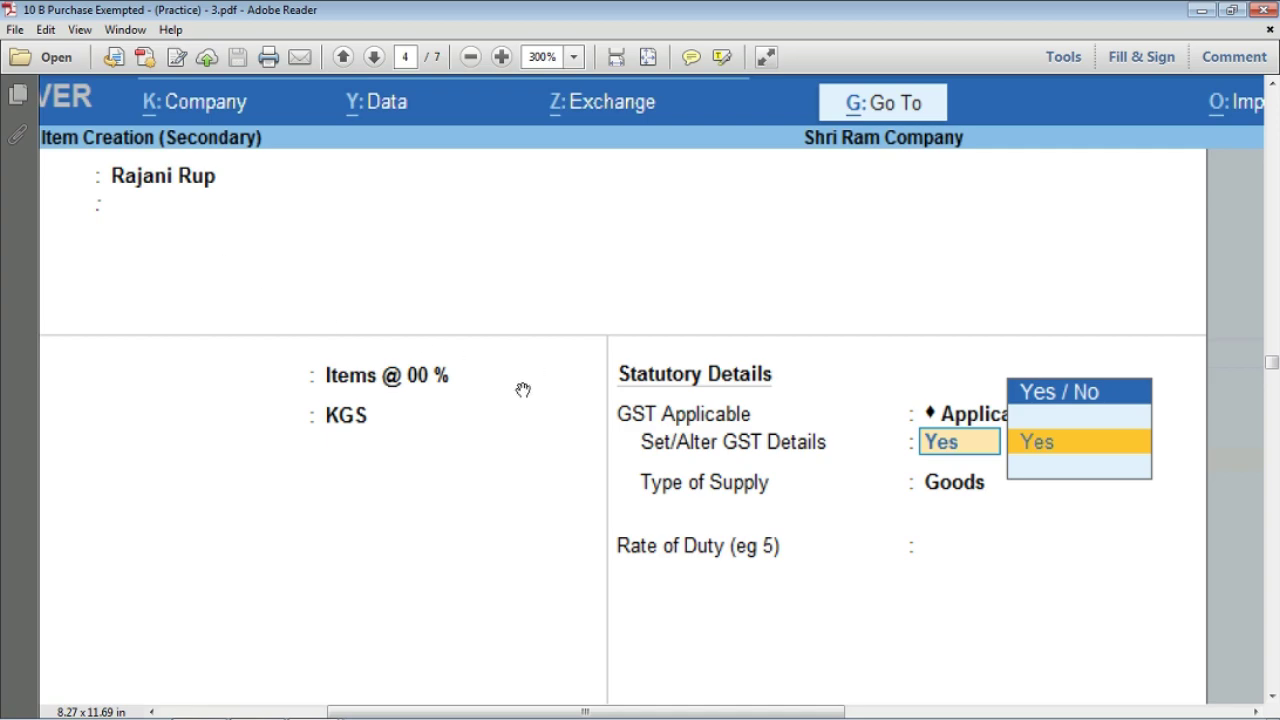
{"action": "key", "text": "ctrl+minus"}
{"action": "scroll", "coordinate": [657, 417], "scroll_direction": "down", "scroll_amount": 6}
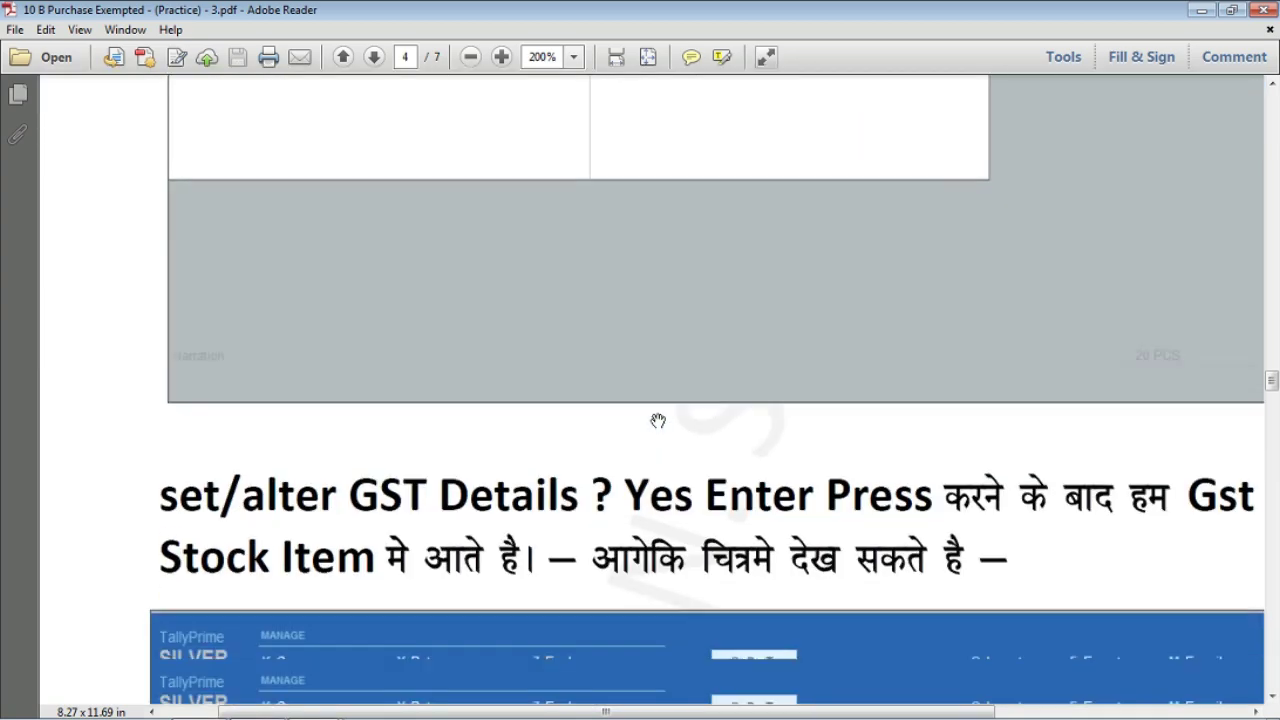
{"action": "key", "text": "ctrl+minus"}
{"action": "scroll", "coordinate": [623, 514], "scroll_direction": "down", "scroll_amount": 4}
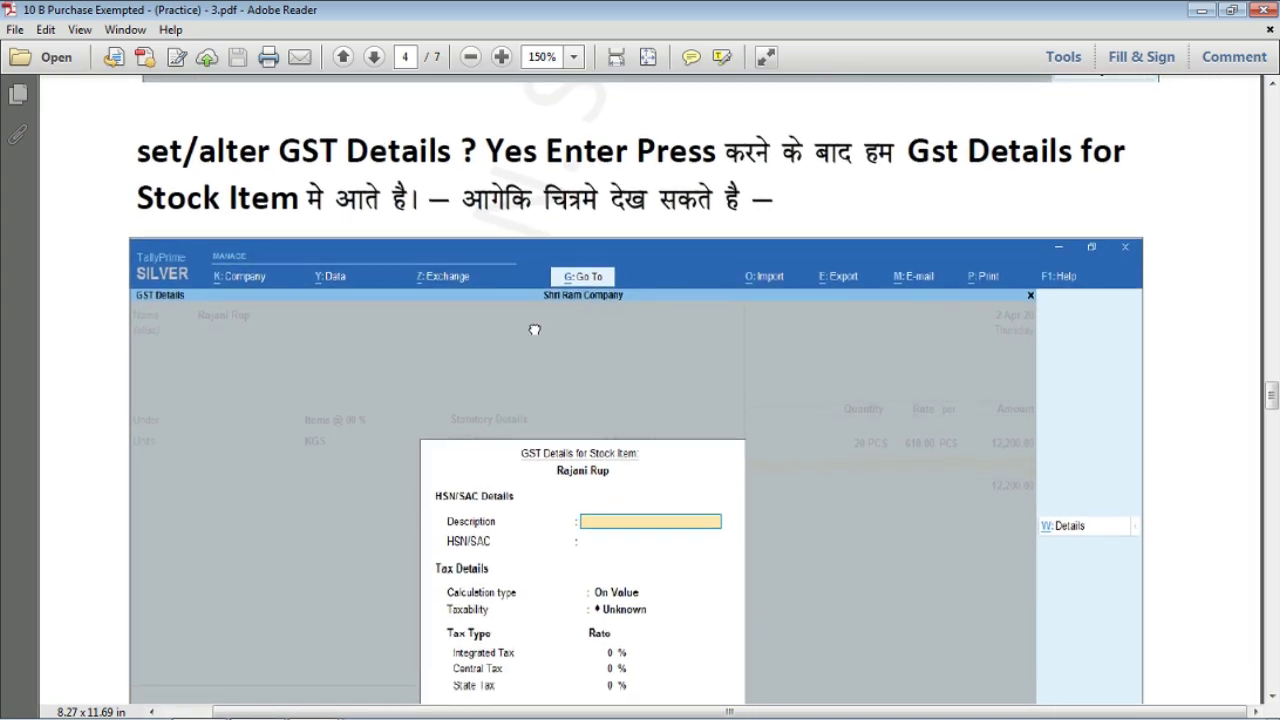
{"action": "scroll", "coordinate": [534, 330], "scroll_direction": "down", "scroll_amount": 1}
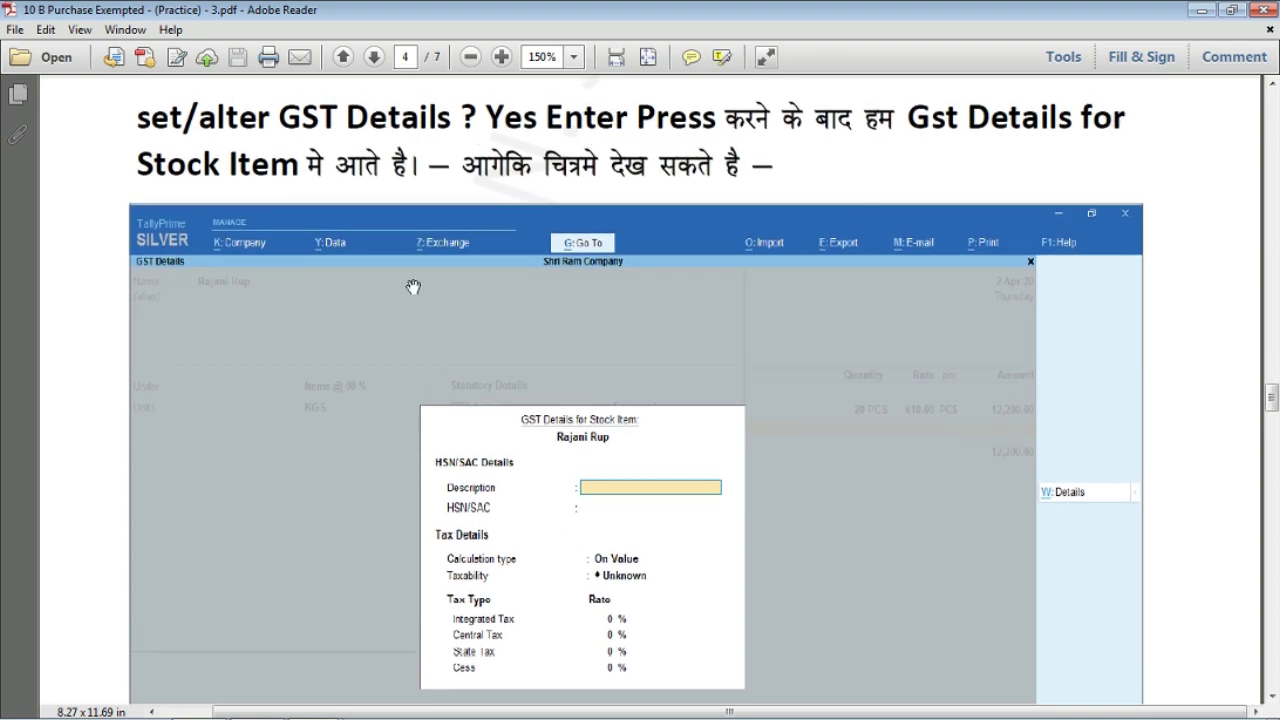
{"action": "scroll", "coordinate": [761, 209], "scroll_direction": "up", "scroll_amount": 2}
{"action": "scroll", "coordinate": [730, 245], "scroll_direction": "down", "scroll_amount": 2}
Examine the blank GST Details for Stock Item form on page 4, including the HSN/SAC, taxability and tax rate fields
{"action": "scroll", "coordinate": [731, 374], "scroll_direction": "up", "scroll_amount": 2, "text": "ctrl"}
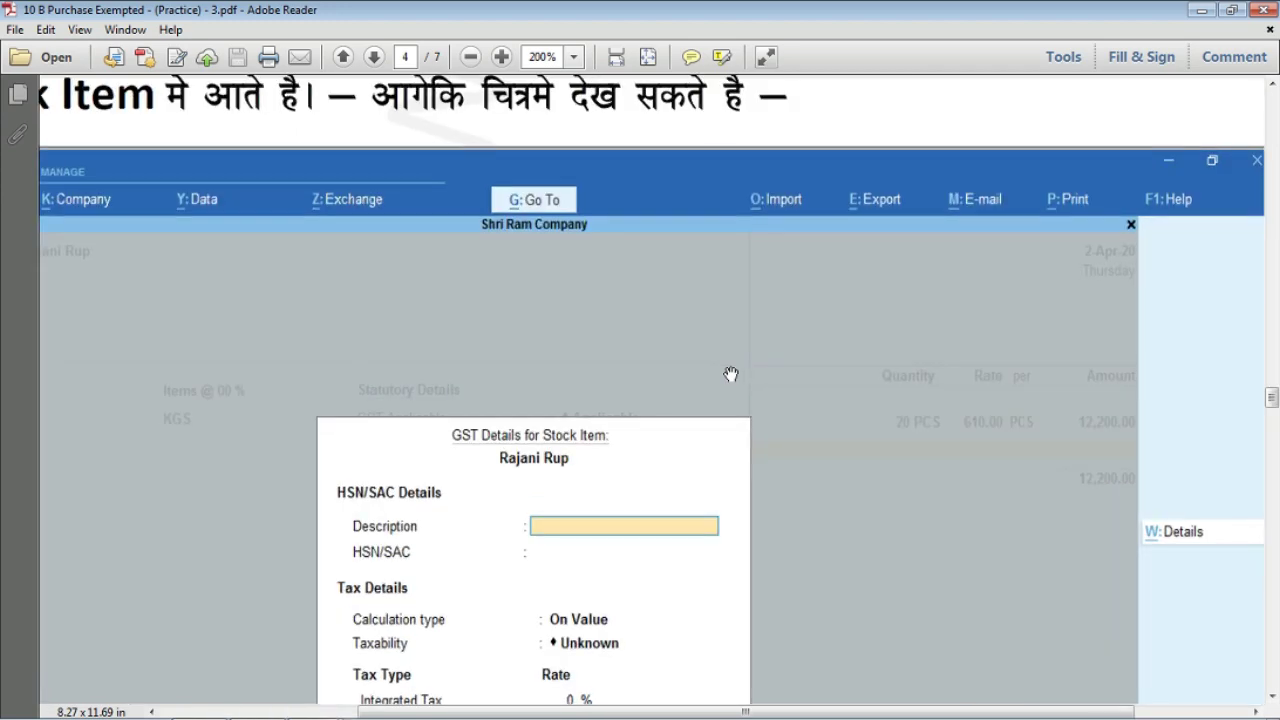
{"action": "scroll", "coordinate": [612, 181], "scroll_direction": "up", "scroll_amount": 2, "text": "ctrl"}
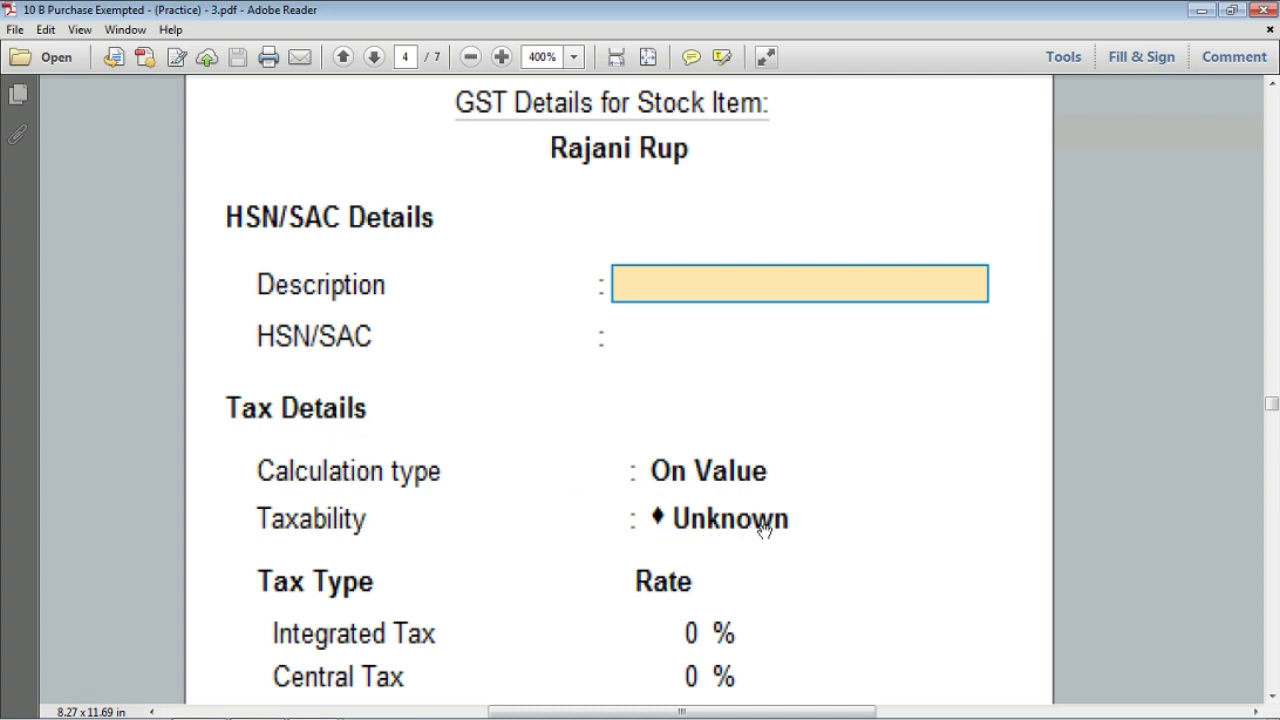
{"action": "scroll", "coordinate": [792, 557], "scroll_direction": "down", "scroll_amount": 3}
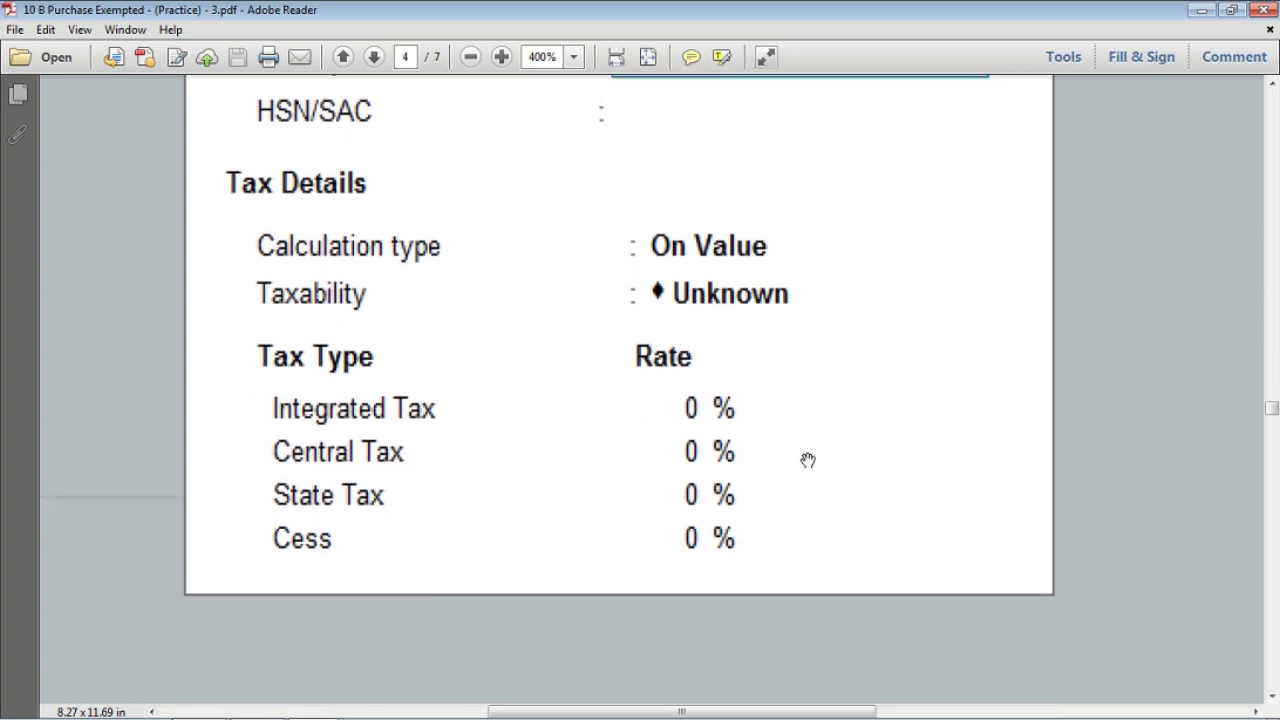
{"action": "scroll", "coordinate": [810, 460], "scroll_direction": "down", "scroll_amount": 2}
{"action": "scroll", "coordinate": [667, 451], "scroll_direction": "down", "scroll_amount": 2}
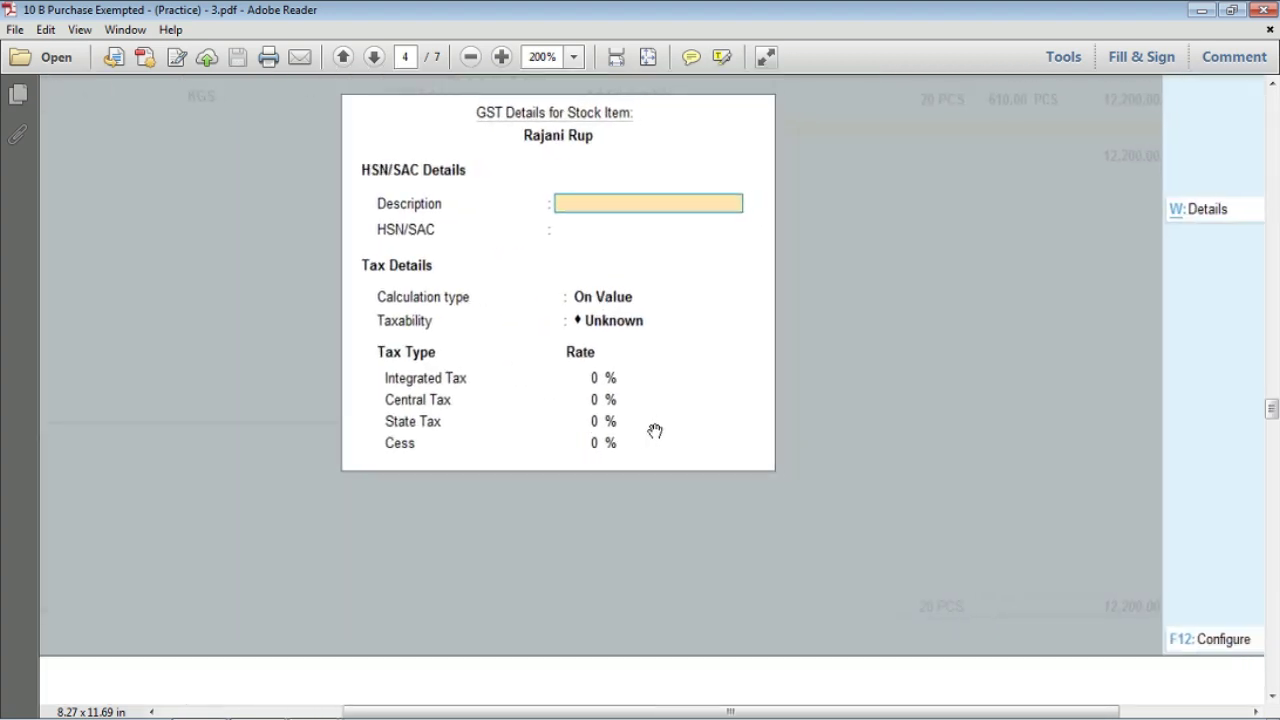
{"action": "scroll", "coordinate": [660, 437], "scroll_direction": "down", "scroll_amount": 6}
{"action": "scroll", "coordinate": [662, 437], "scroll_direction": "down", "scroll_amount": 6}
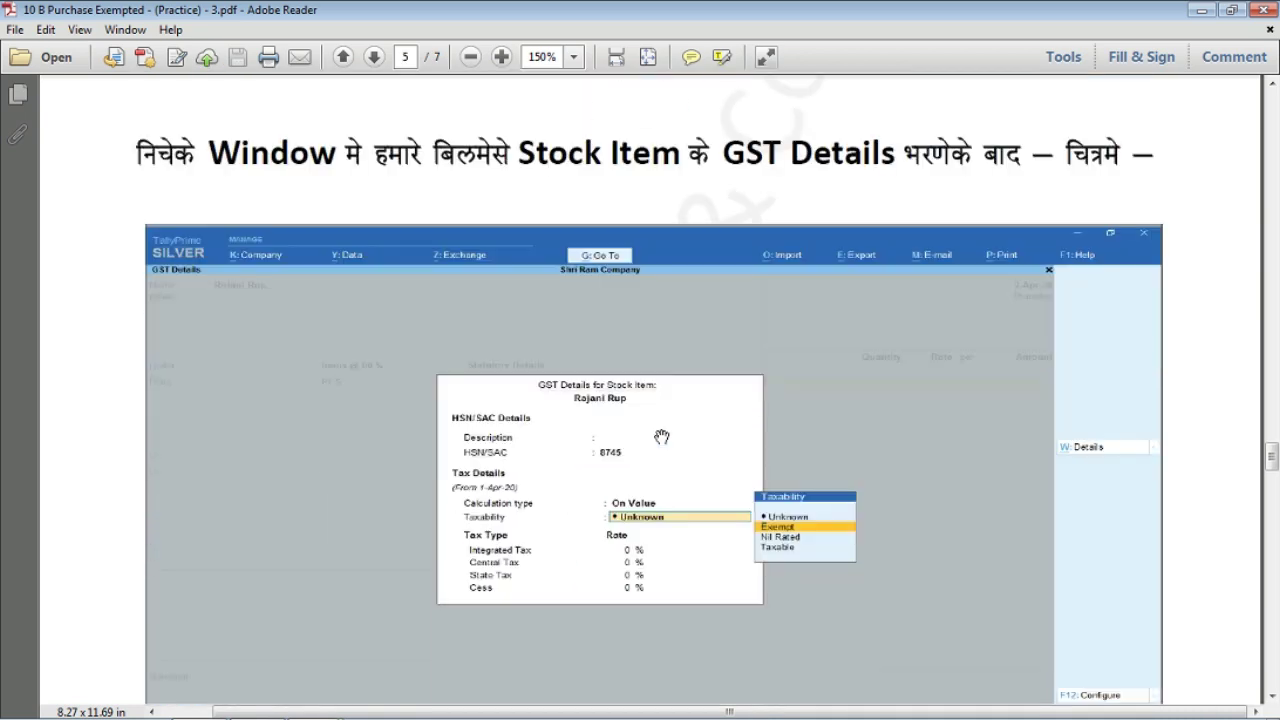
{"action": "scroll", "coordinate": [662, 437], "scroll_direction": "up", "scroll_amount": 2}
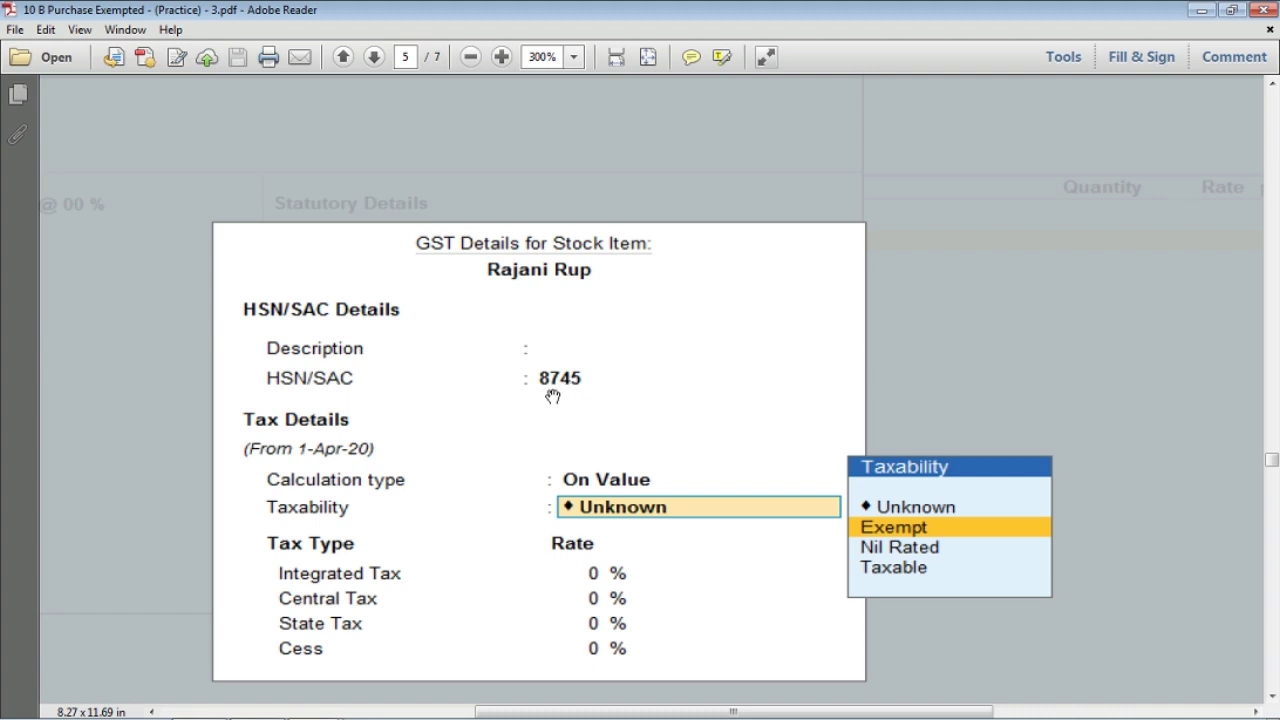
{"action": "mouse_move", "coordinate": [391, 697]}
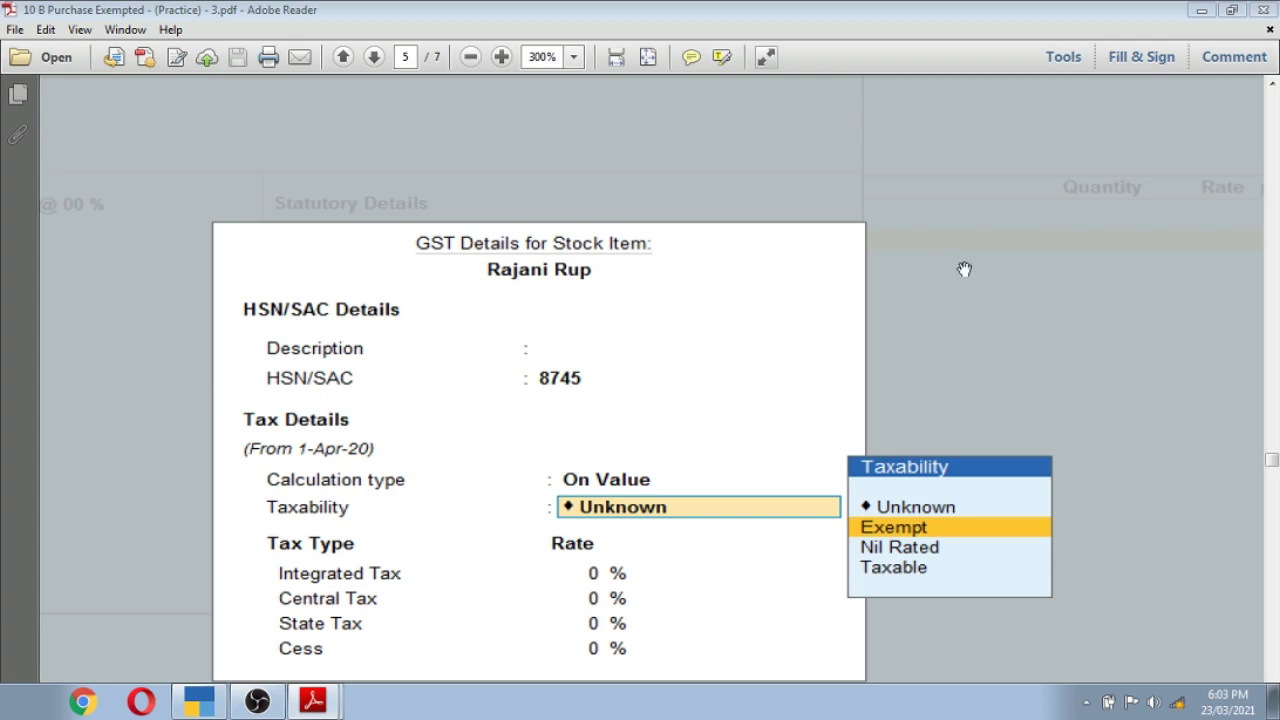
{"action": "left_click_drag", "start_coordinate": [1271, 460], "coordinate": [1271, 94]}
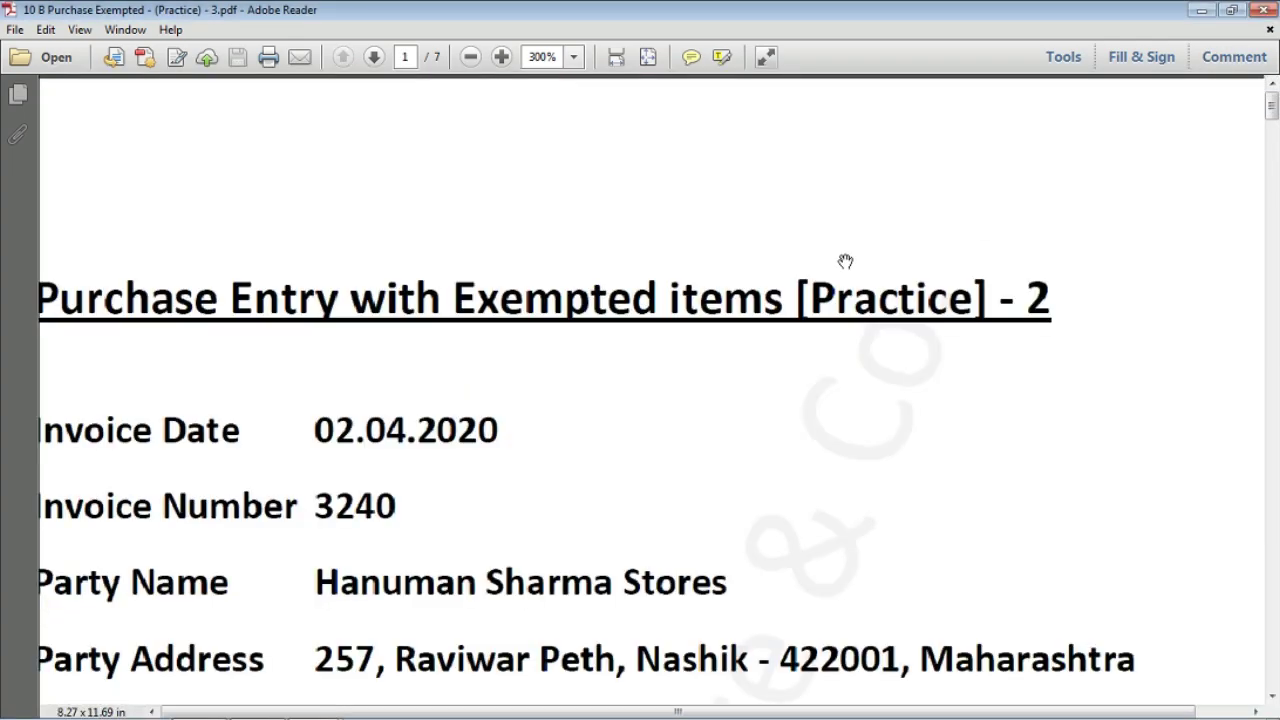
{"action": "scroll", "coordinate": [846, 261], "scroll_direction": "down", "scroll_amount": 1}
{"action": "scroll", "coordinate": [729, 289], "scroll_direction": "down", "scroll_amount": 7}
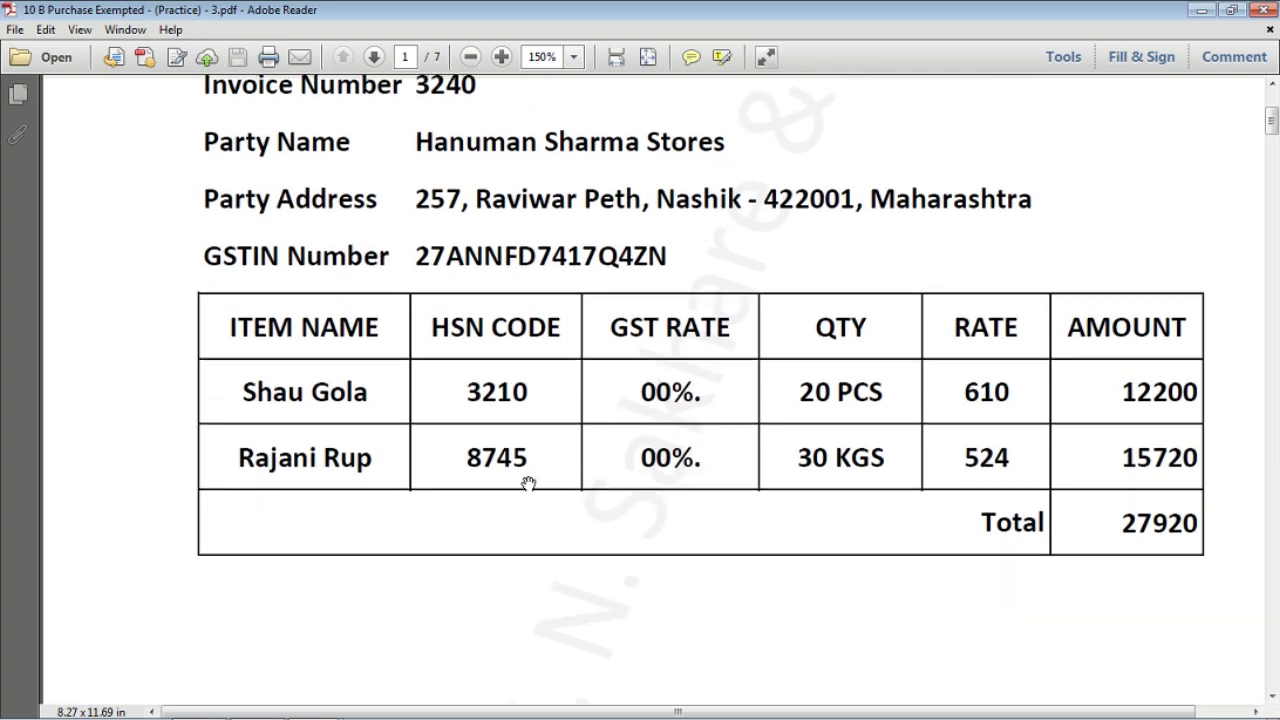
{"action": "scroll", "coordinate": [528, 483], "scroll_direction": "down", "scroll_amount": 10}
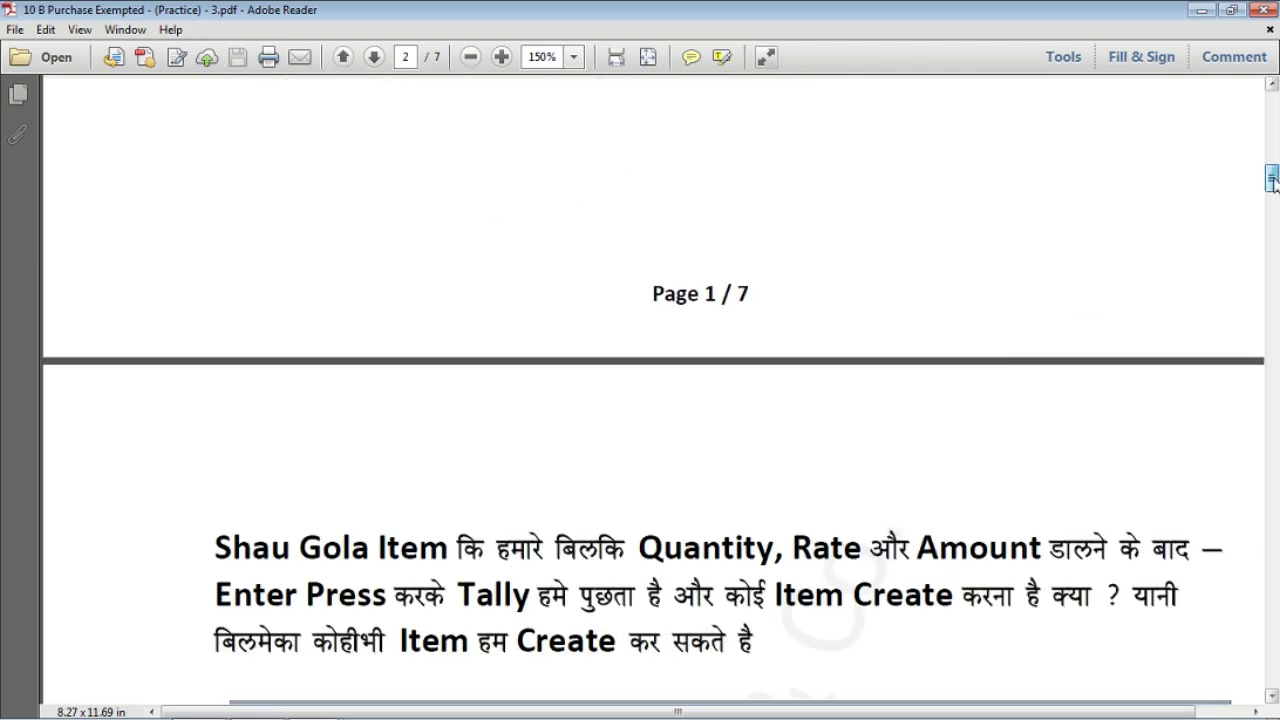
{"action": "left_click_drag", "start_coordinate": [1272, 178], "coordinate": [1272, 460]}
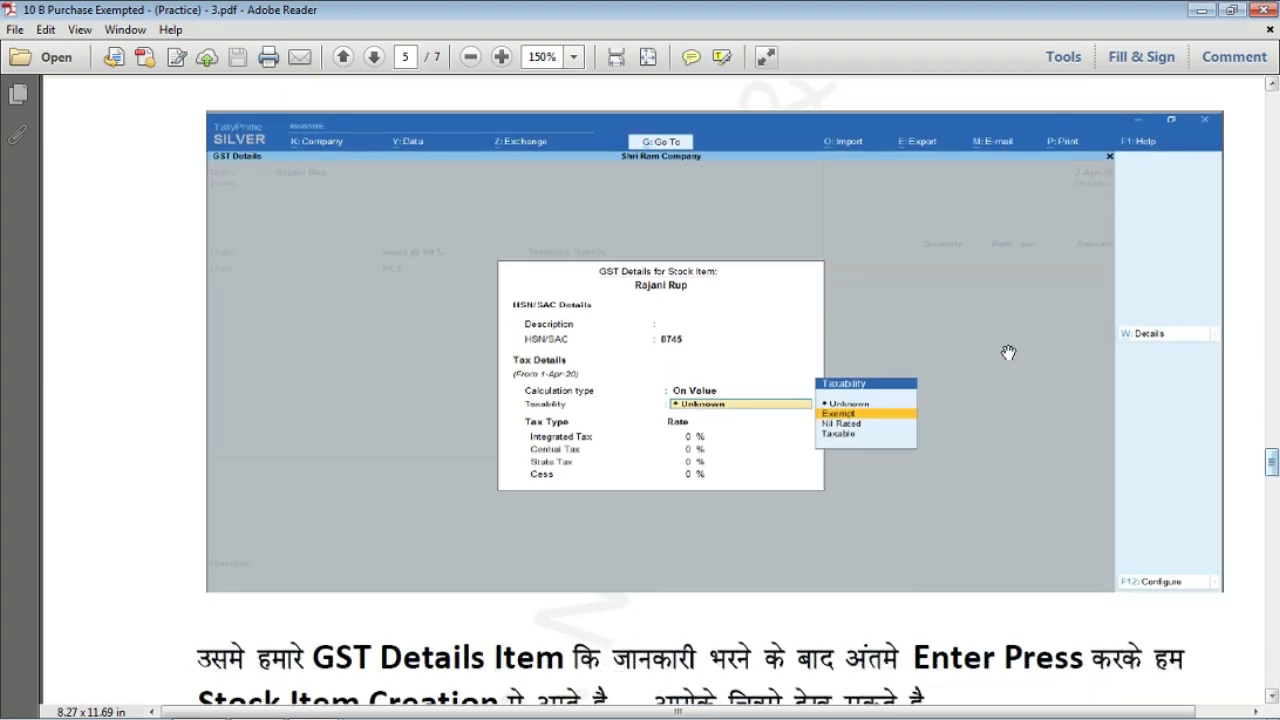
{"action": "scroll", "coordinate": [820, 300], "scroll_direction": "up", "scroll_amount": 1, "text": "ctrl"}
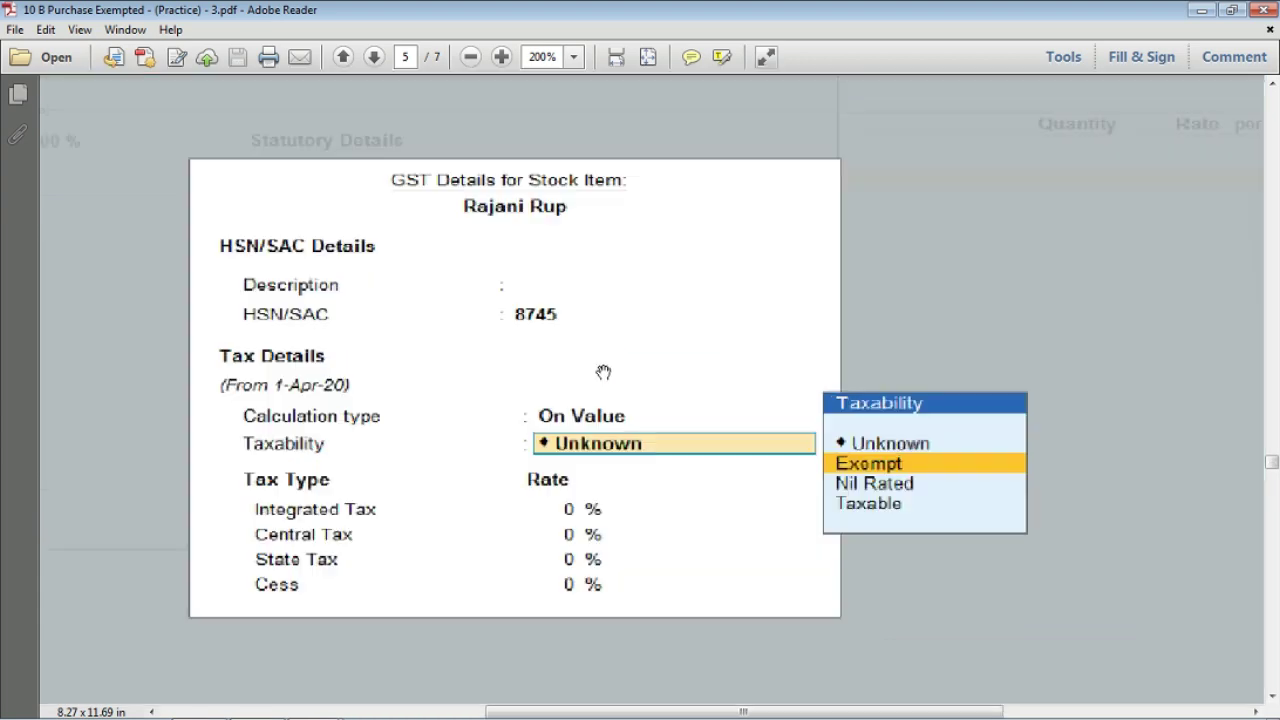
{"action": "scroll", "coordinate": [603, 372], "scroll_direction": "up", "scroll_amount": 2, "text": "ctrl"}
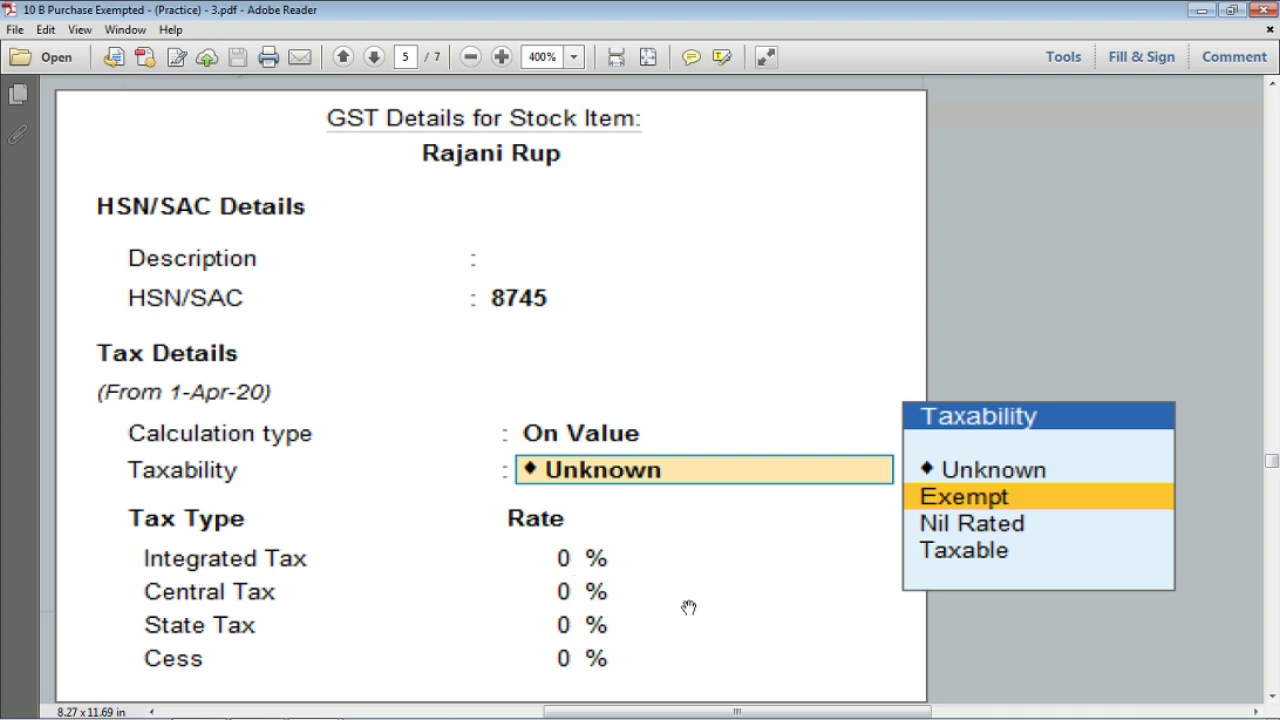
{"action": "scroll", "coordinate": [744, 522], "scroll_direction": "down", "scroll_amount": 1}
{"action": "scroll", "coordinate": [744, 522], "scroll_direction": "down", "scroll_amount": 4}
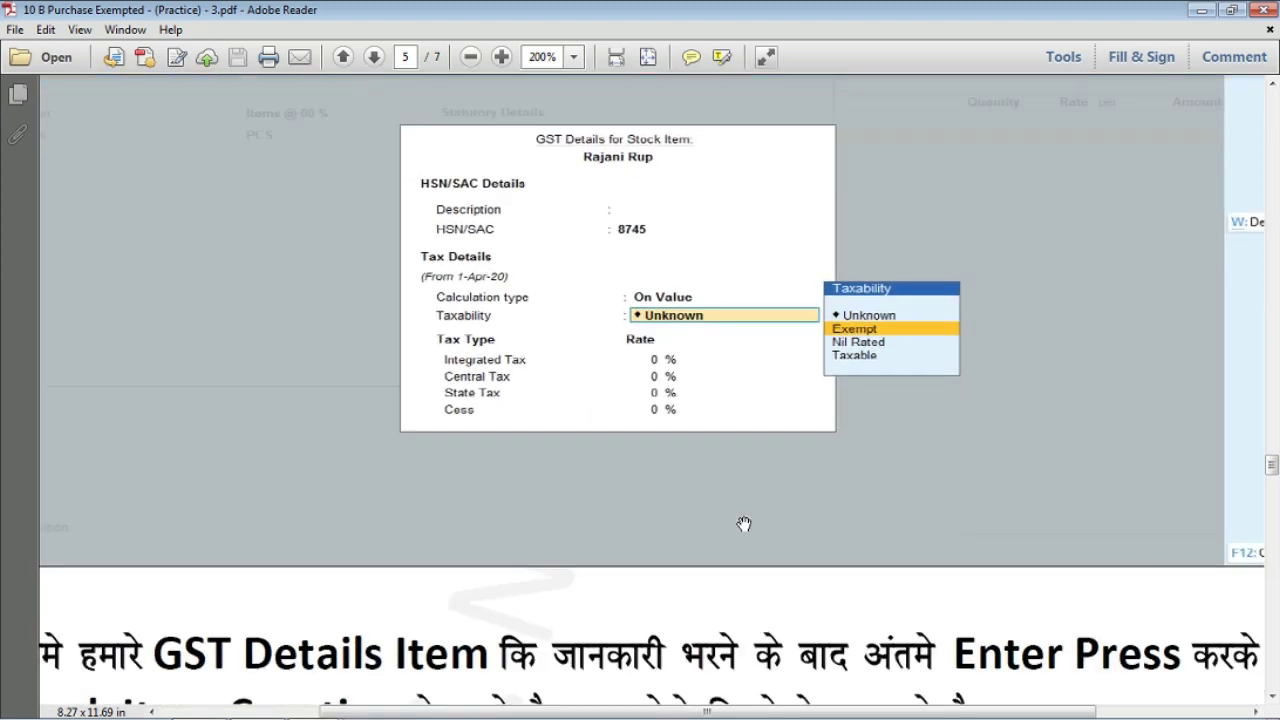
Read the page 5 note on returning to Stock Item Creation after filling in the item's GST details
{"action": "scroll", "coordinate": [631, 522], "scroll_direction": "down", "scroll_amount": 1}
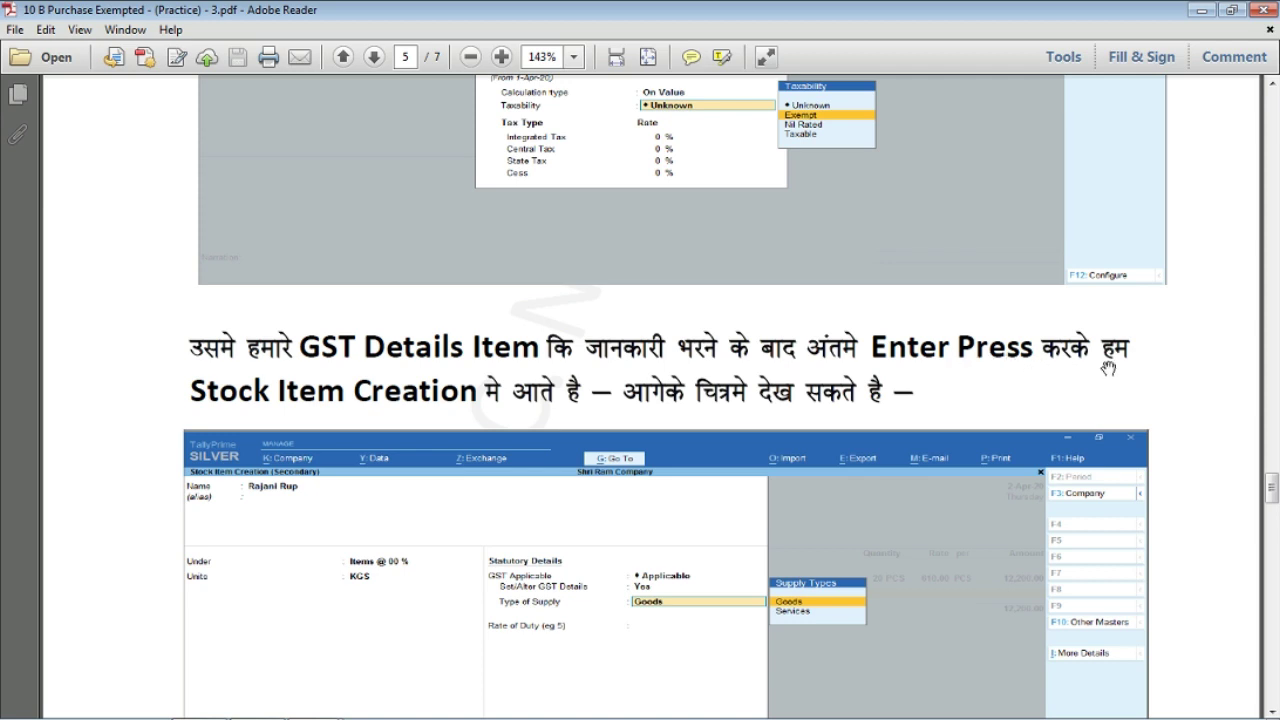
{"action": "scroll", "coordinate": [440, 396], "scroll_direction": "down", "scroll_amount": 3}
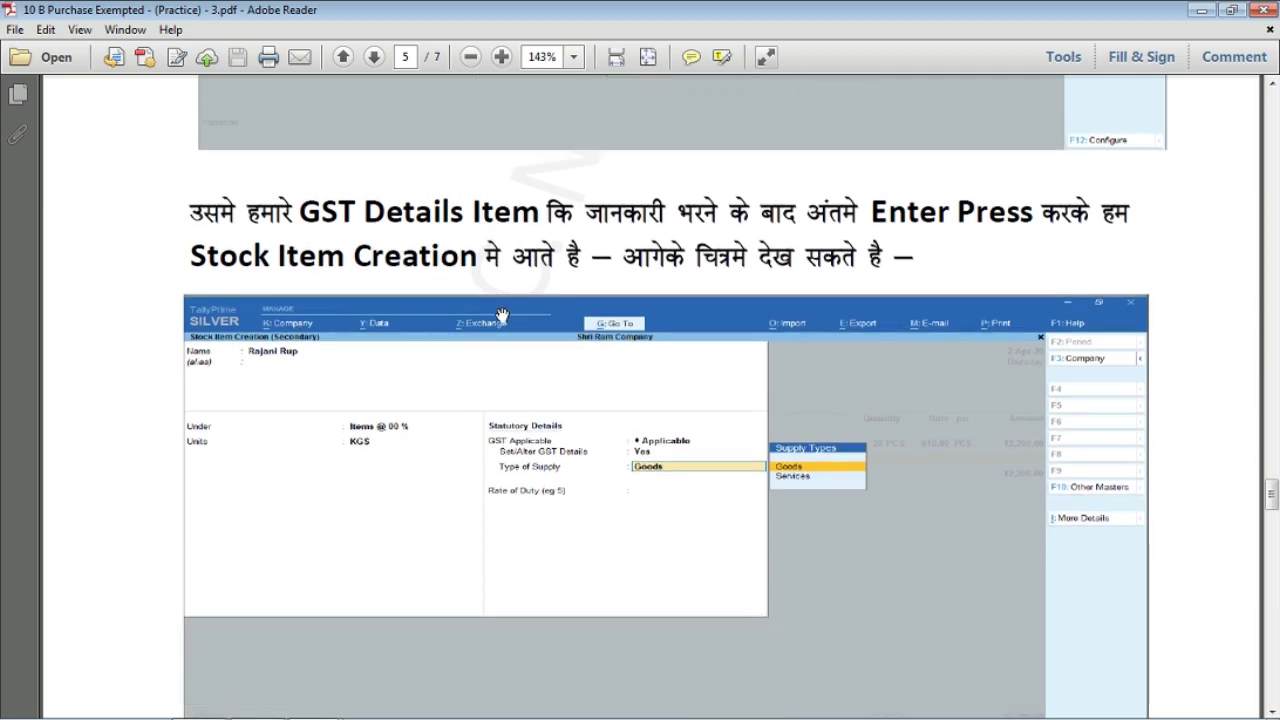
{"action": "scroll", "coordinate": [730, 281], "scroll_direction": "down", "scroll_amount": 1}
{"action": "scroll", "coordinate": [500, 289], "scroll_direction": "down", "scroll_amount": 1}
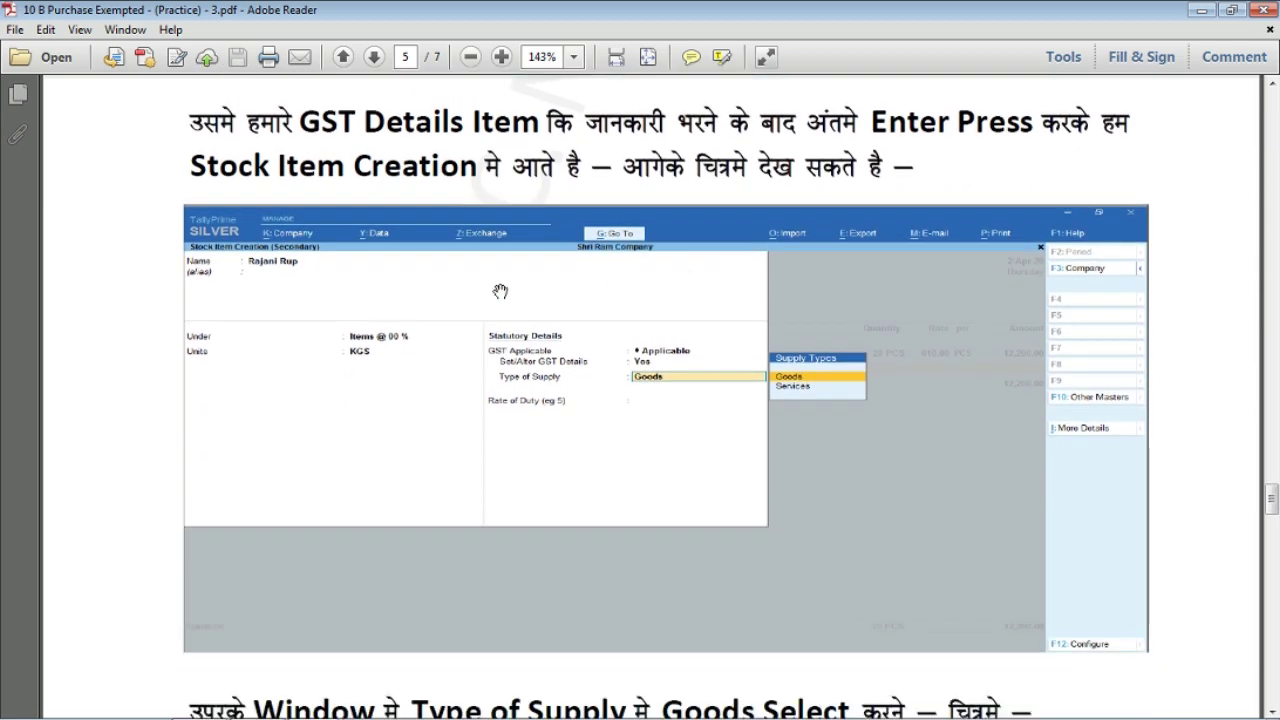
Examine the Rajani Rup Stock Item Creation form on page 5, including its group, units, statutory details and Type of Supply options
{"action": "scroll", "coordinate": [263, 320], "scroll_direction": "up", "scroll_amount": 3}
{"action": "left_click_drag", "start_coordinate": [260, 316], "coordinate": [377, 314]}
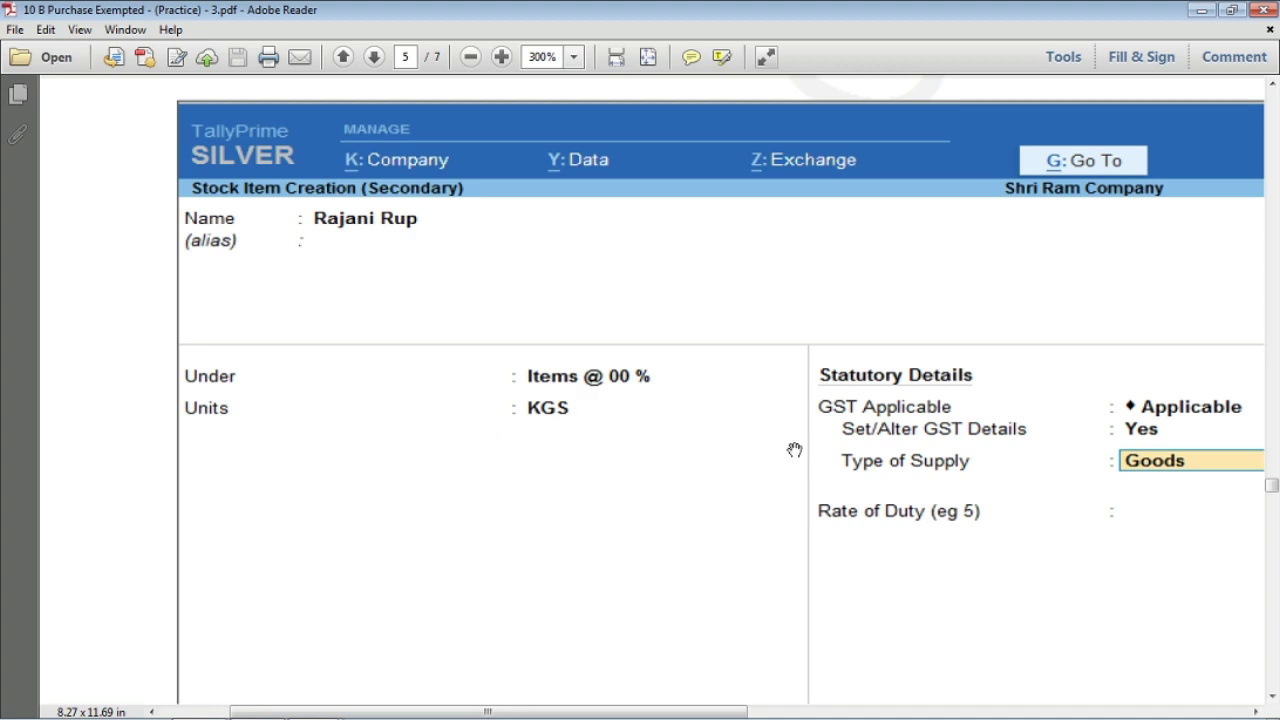
{"action": "left_click_drag", "start_coordinate": [795, 450], "coordinate": [594, 449]}
{"action": "left_click_drag", "start_coordinate": [849, 477], "coordinate": [600, 481]}
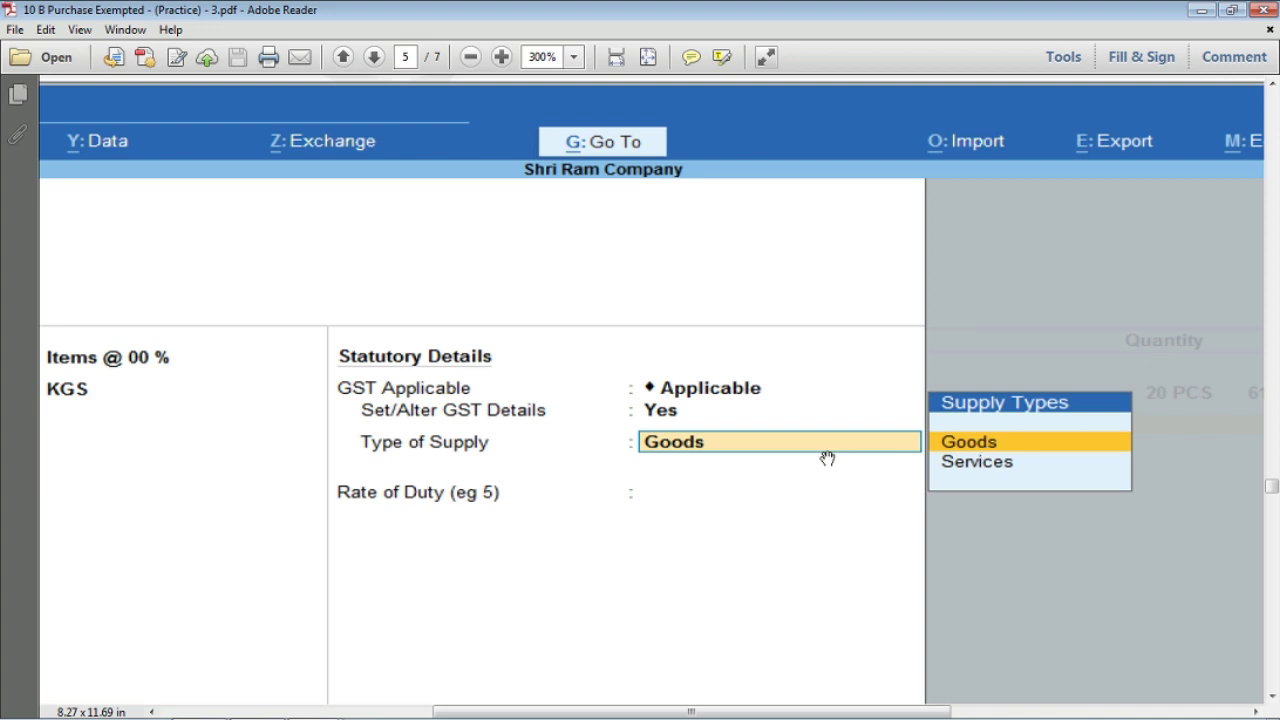
{"action": "scroll", "coordinate": [703, 491], "scroll_direction": "down", "scroll_amount": 1}
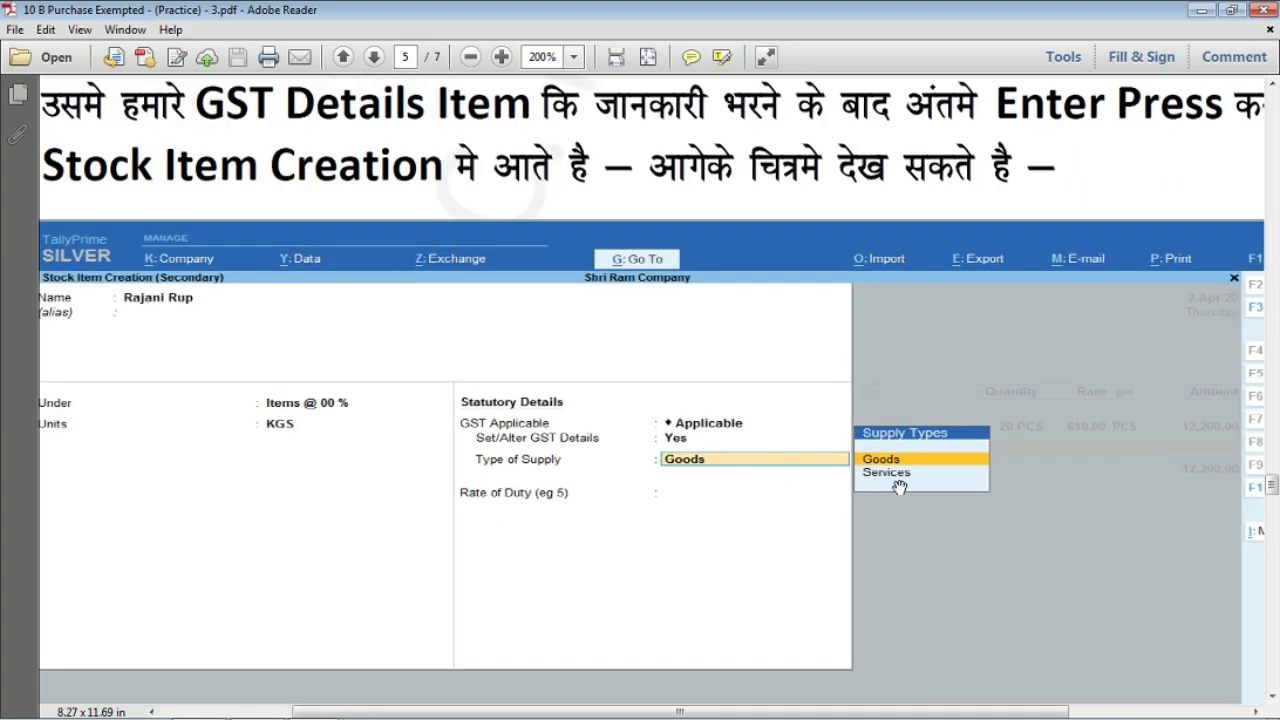
{"action": "scroll", "coordinate": [677, 481], "scroll_direction": "down", "scroll_amount": 1}
{"action": "scroll", "coordinate": [672, 484], "scroll_direction": "down", "scroll_amount": 2}
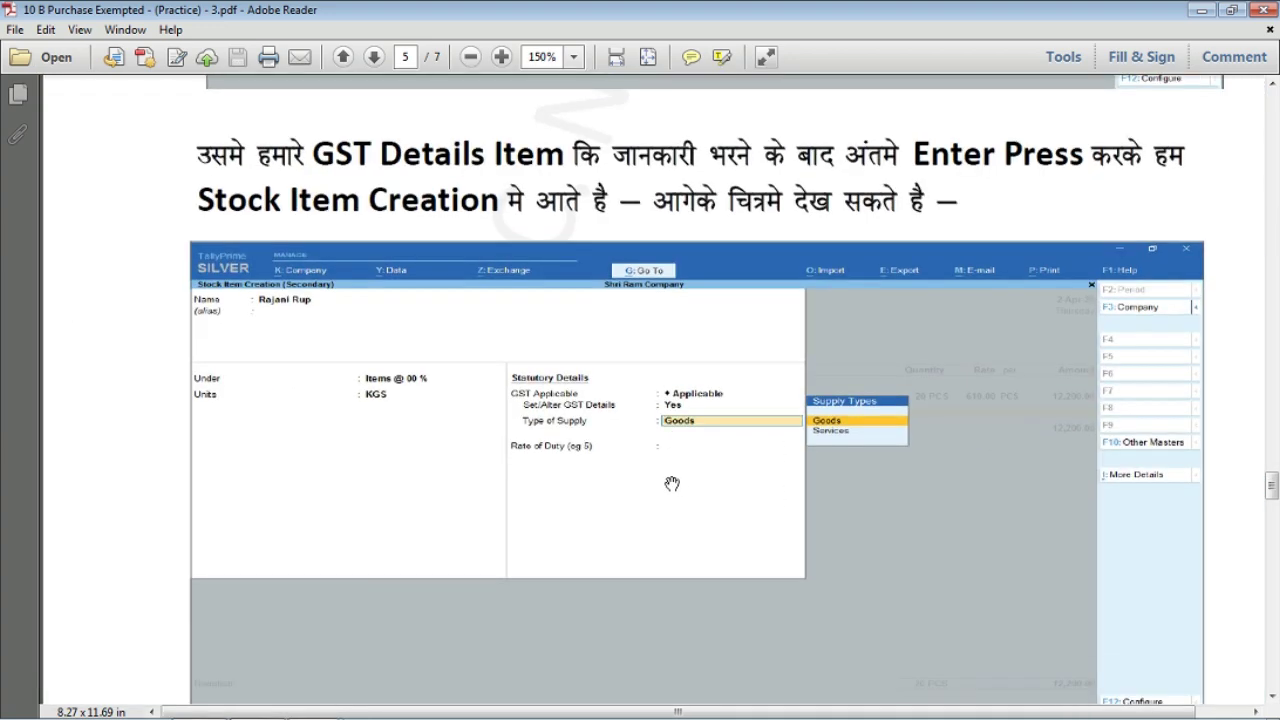
{"action": "scroll", "coordinate": [672, 484], "scroll_direction": "down", "scroll_amount": 1}
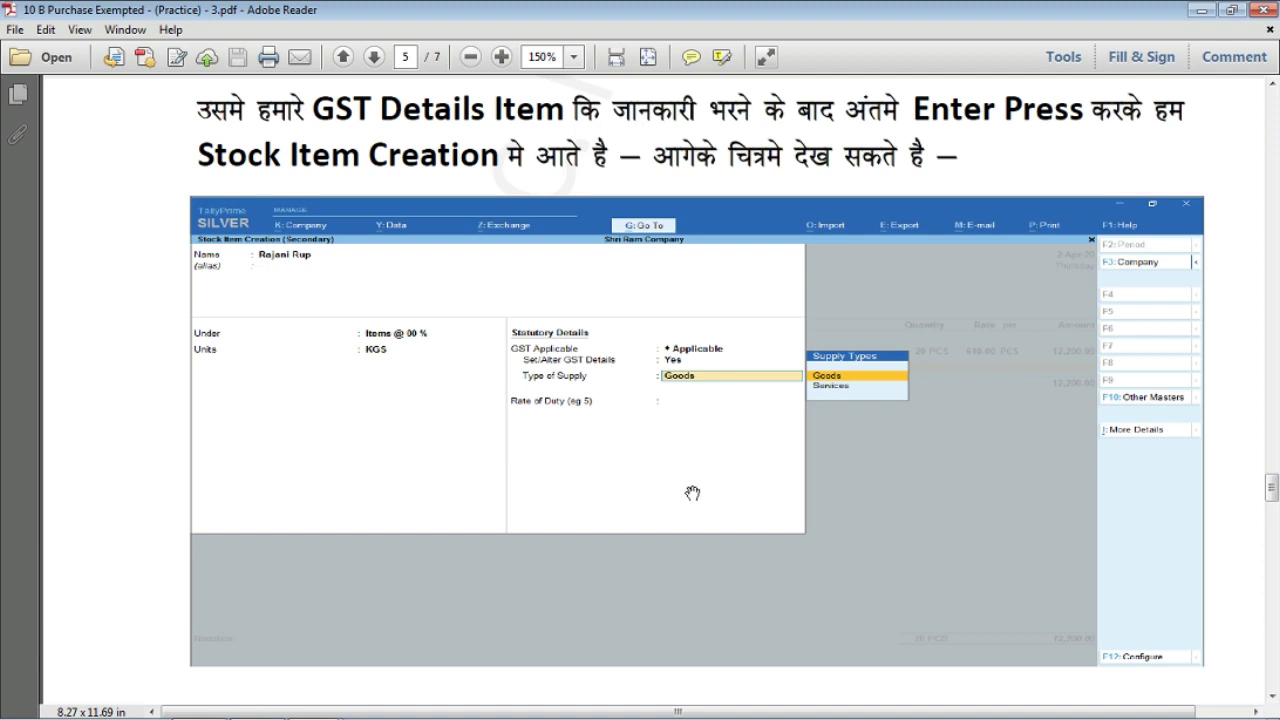
{"action": "scroll", "coordinate": [766, 433], "scroll_direction": "up", "scroll_amount": 1}
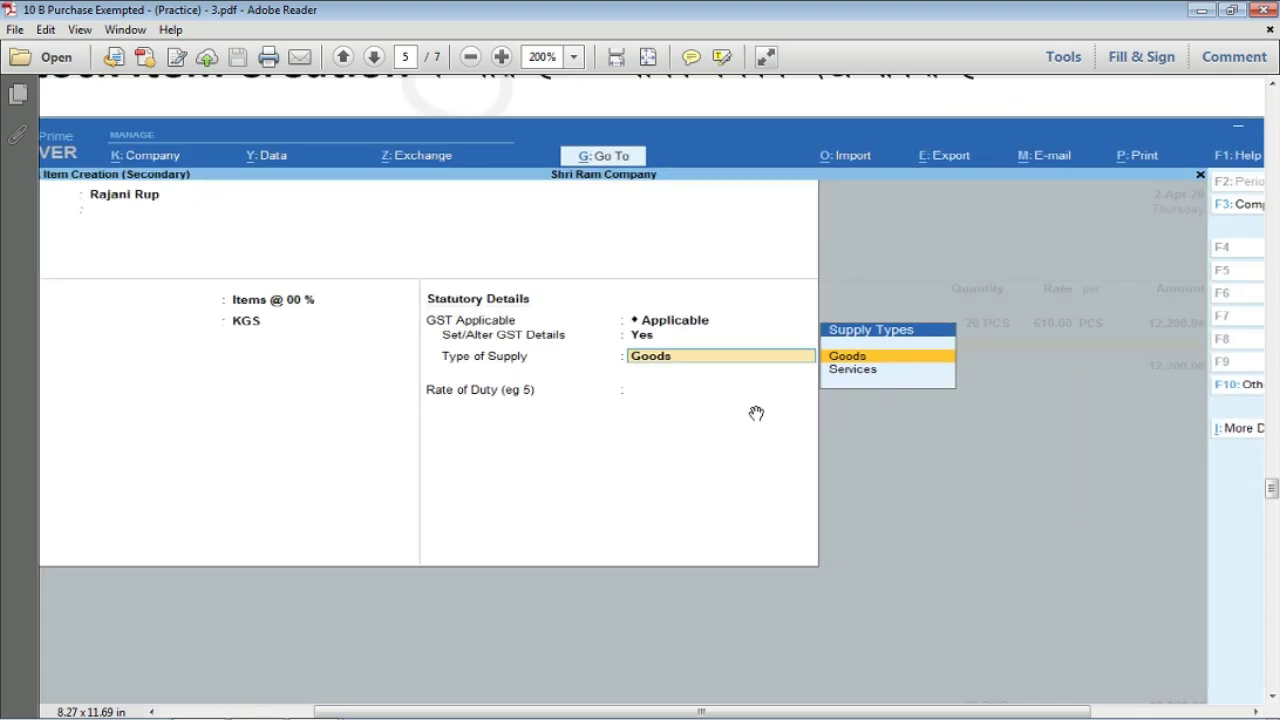
{"action": "scroll", "coordinate": [666, 400], "scroll_direction": "down", "scroll_amount": 1}
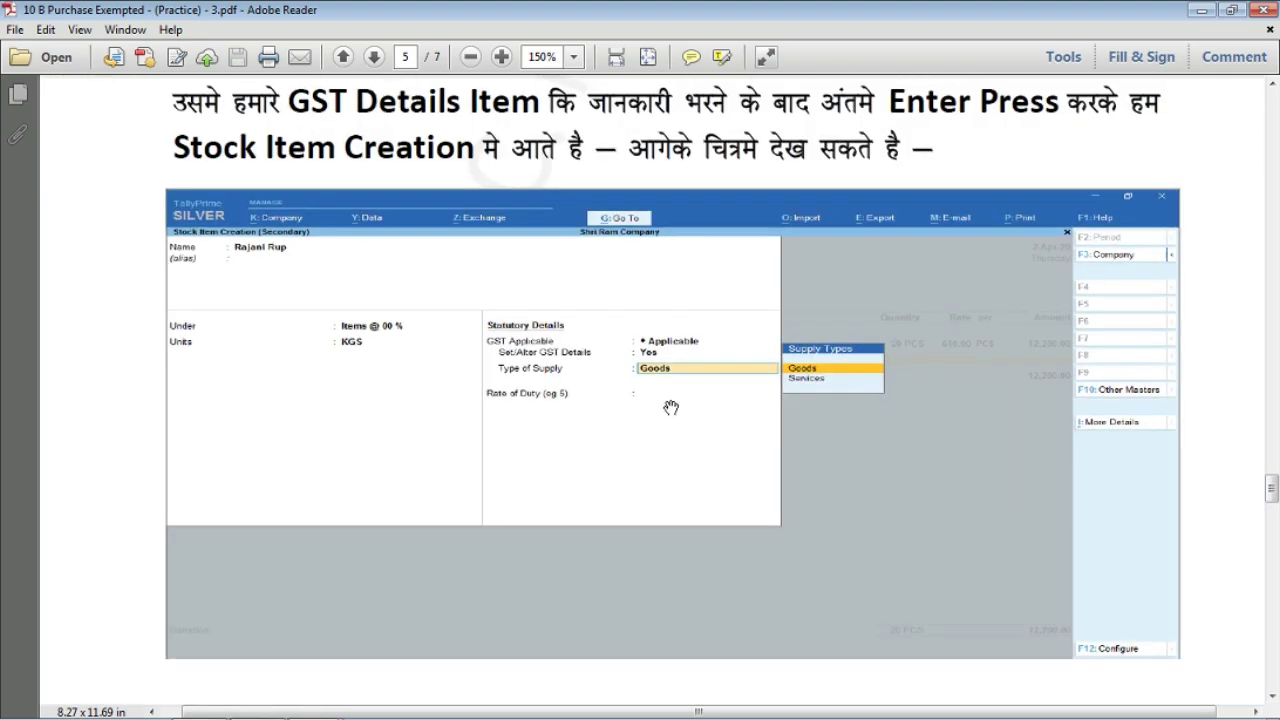
Read the note at the end of page 5 on selecting Goods as the Type of Supply
{"action": "scroll", "coordinate": [666, 400], "scroll_direction": "down", "scroll_amount": 2}
{"action": "scroll", "coordinate": [655, 350], "scroll_direction": "down", "scroll_amount": 3}
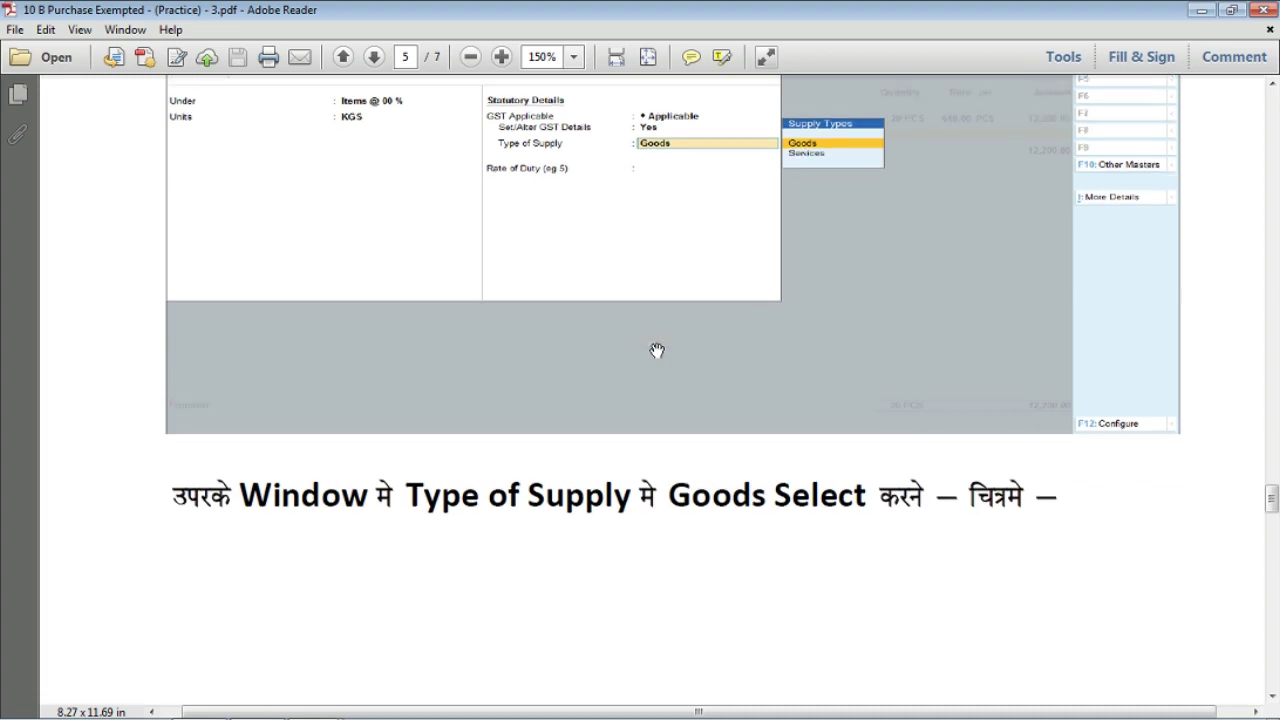
{"action": "scroll", "coordinate": [657, 350], "scroll_direction": "down", "scroll_amount": 2}
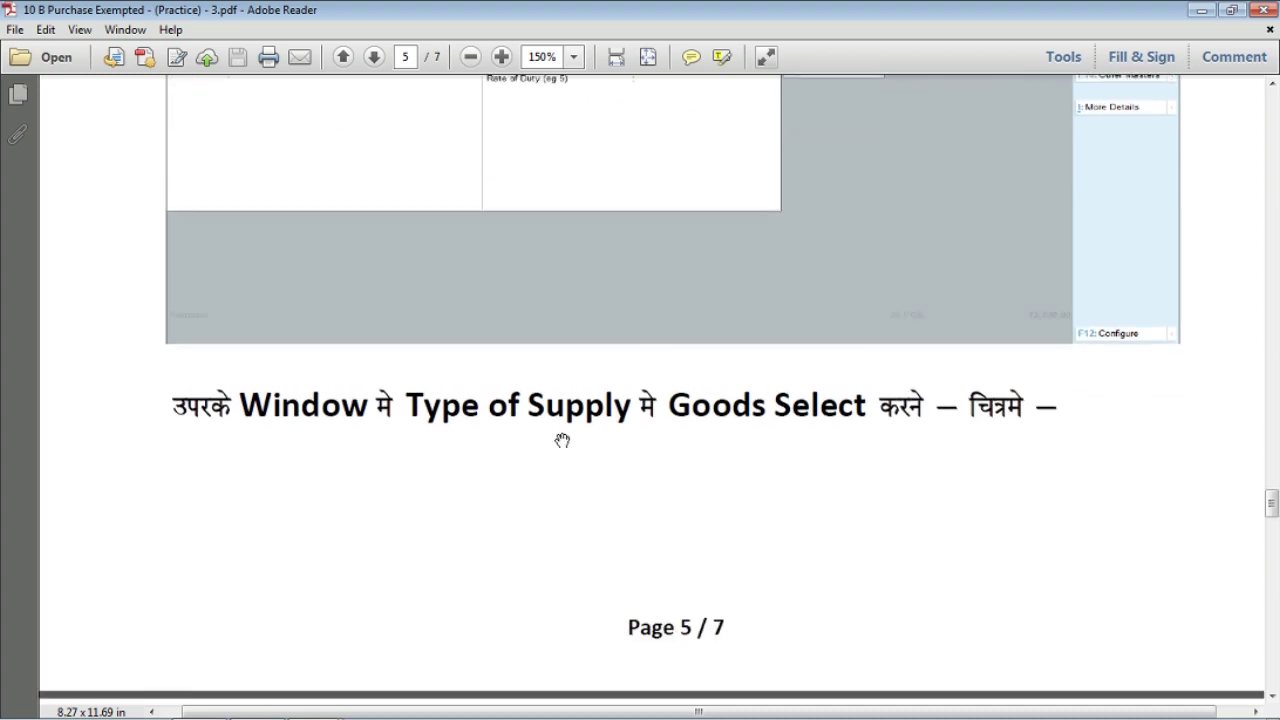
{"action": "scroll", "coordinate": [562, 440], "scroll_direction": "down", "scroll_amount": 2}
Examine the completed Rajani Rup stock item form on page 6, including its type of supply and rate of duty
{"action": "scroll", "coordinate": [846, 354], "scroll_direction": "down", "scroll_amount": 10}
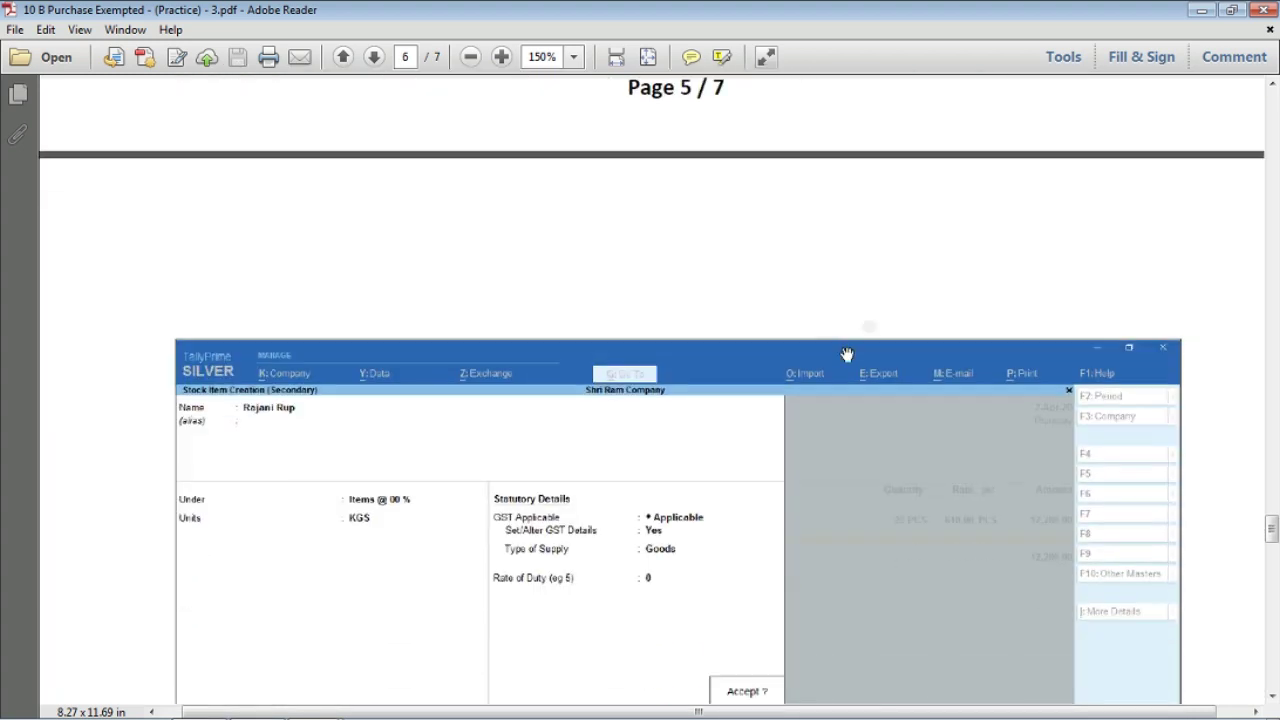
{"action": "scroll", "coordinate": [846, 354], "scroll_direction": "down", "scroll_amount": 6}
{"action": "scroll", "coordinate": [609, 363], "scroll_direction": "up", "scroll_amount": 1}
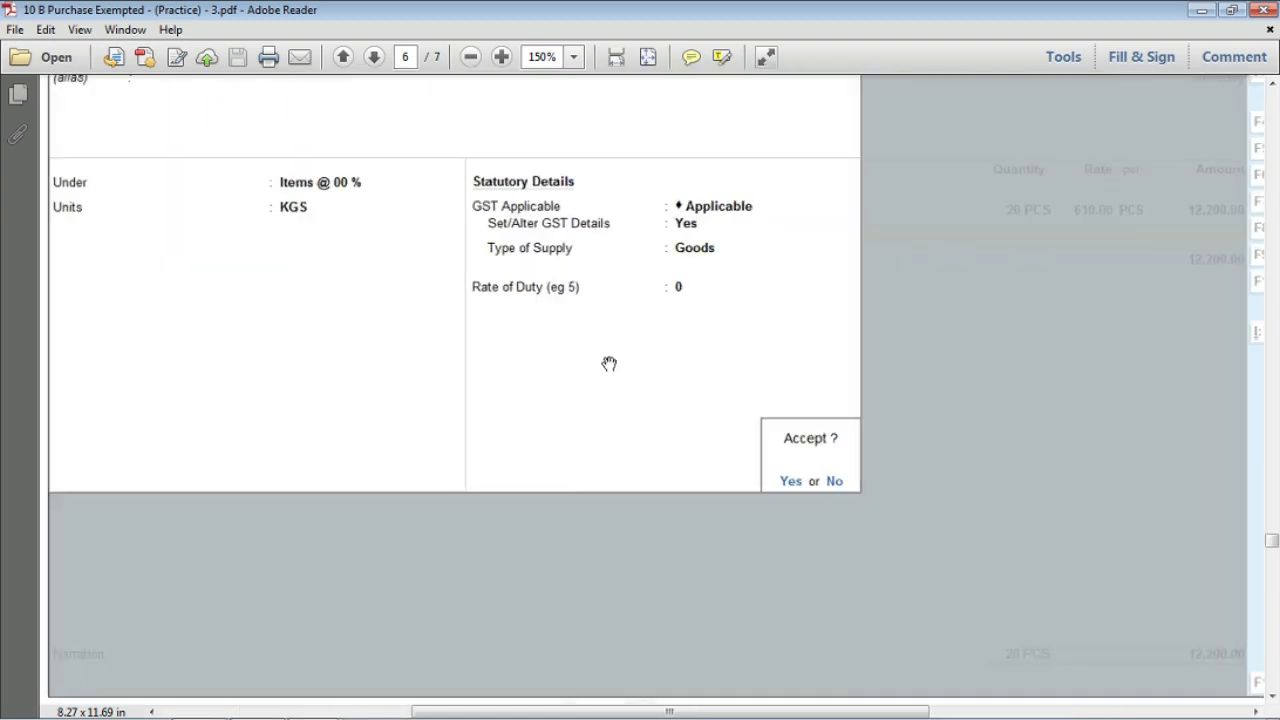
{"action": "scroll", "coordinate": [609, 363], "scroll_direction": "up", "scroll_amount": 2}
{"action": "scroll", "coordinate": [549, 371], "scroll_direction": "up", "scroll_amount": 1}
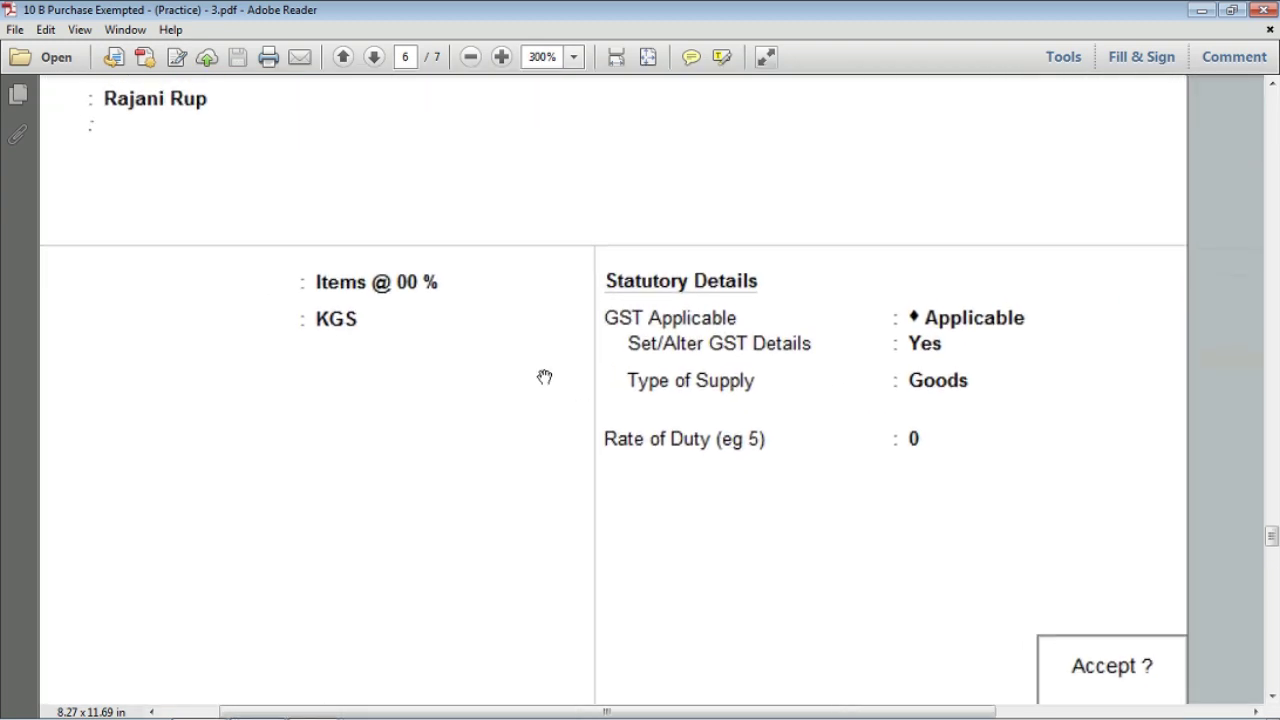
{"action": "scroll", "coordinate": [544, 377], "scroll_direction": "down", "scroll_amount": 1}
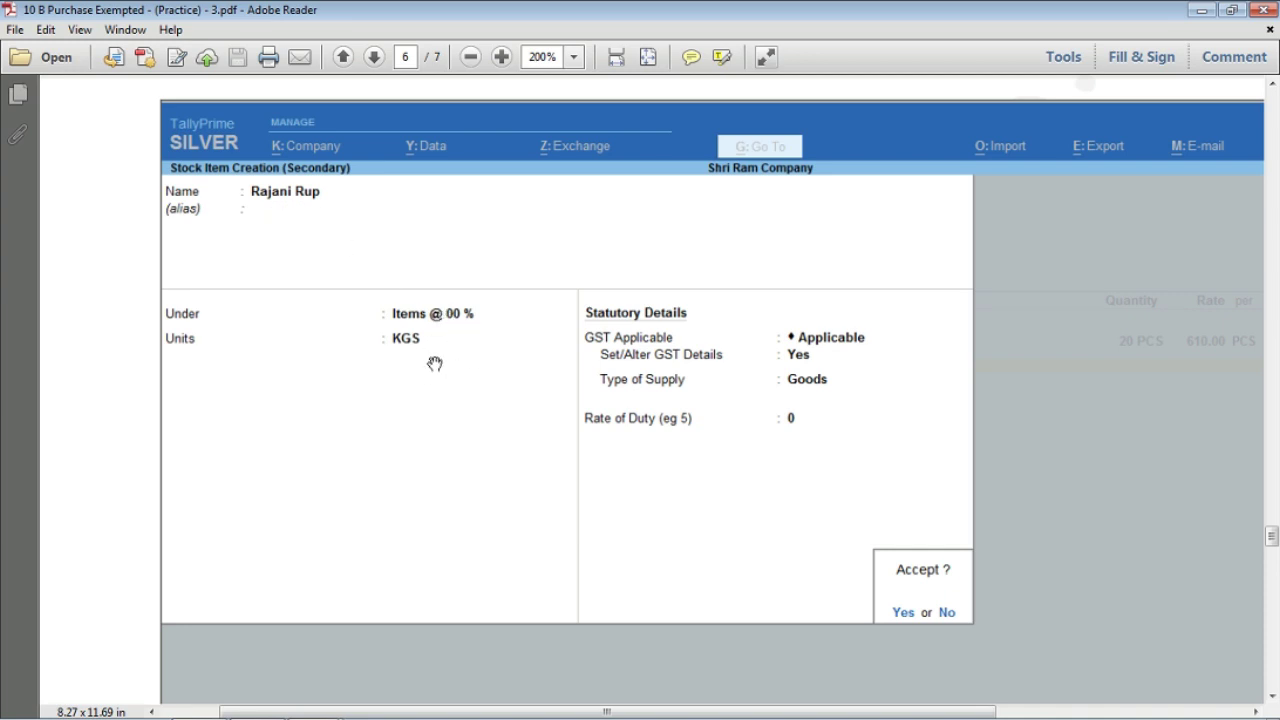
{"action": "scroll", "coordinate": [760, 511], "scroll_direction": "down", "scroll_amount": 1}
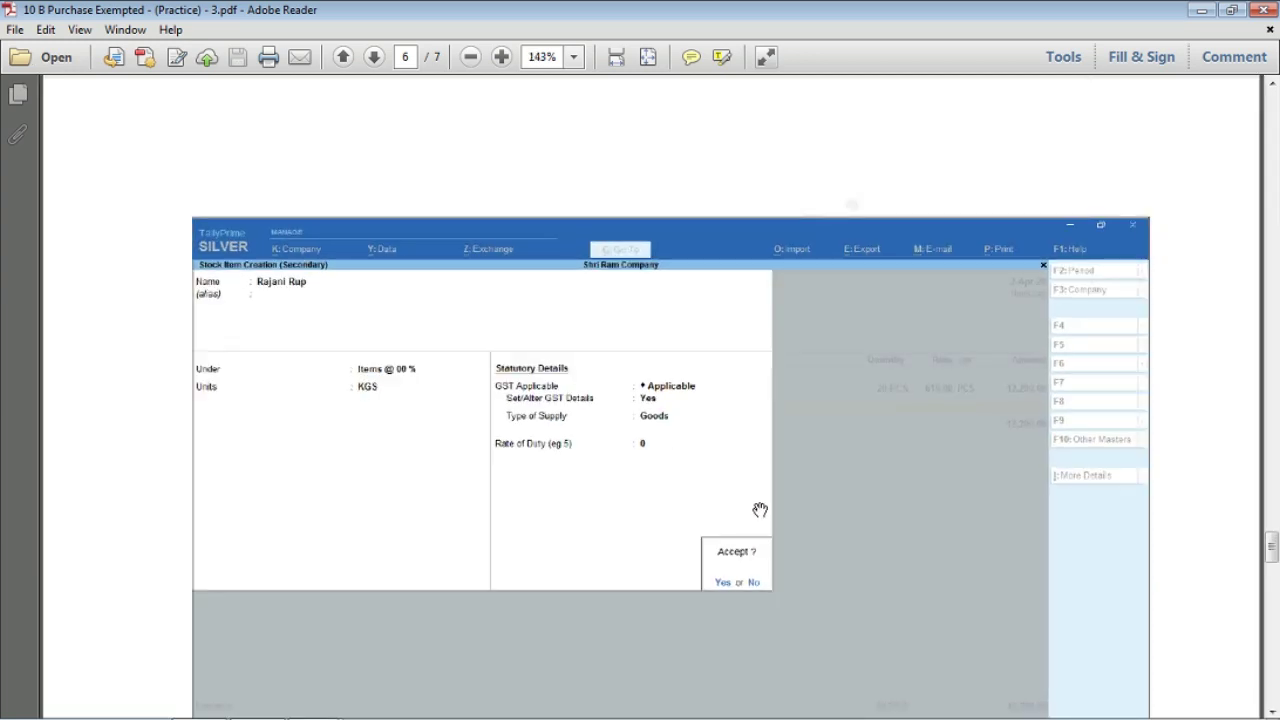
Examine the page 6 purchase voucher for Hanuman Sharma Stores at the point where Rajani Rup awaits its quantity
{"action": "scroll", "coordinate": [755, 592], "scroll_direction": "down", "scroll_amount": 4}
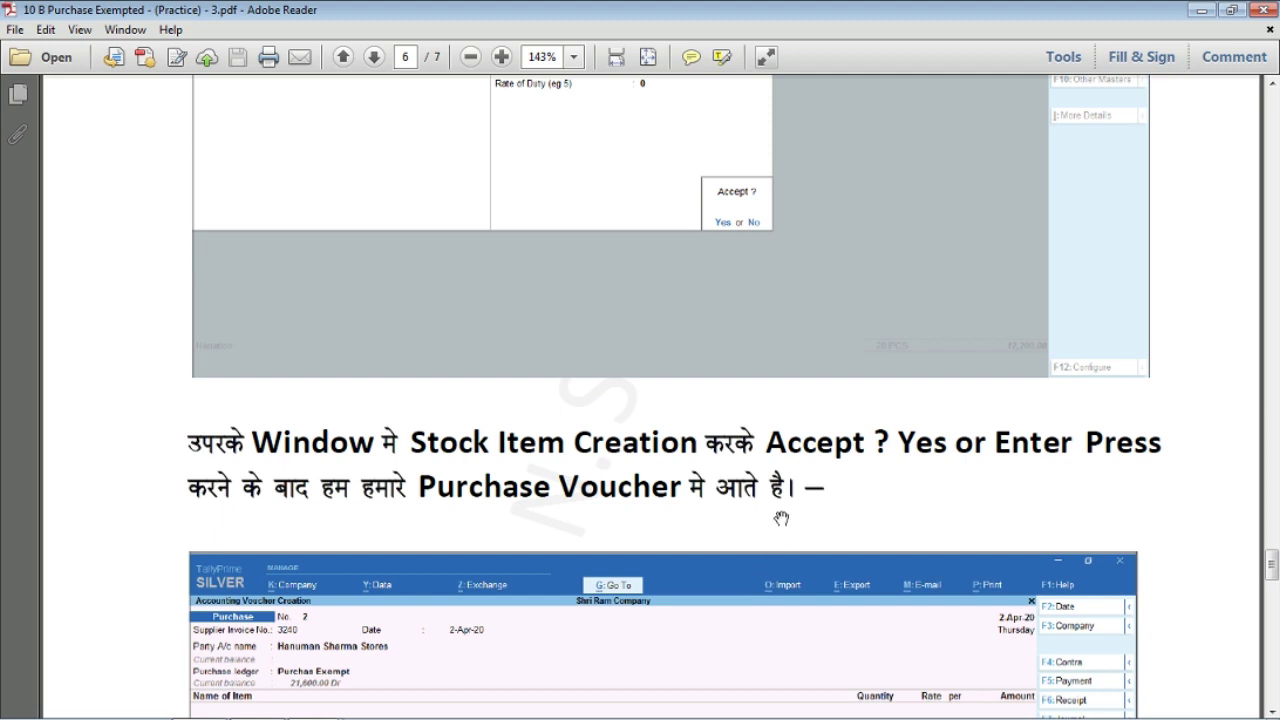
{"action": "scroll", "coordinate": [778, 516], "scroll_direction": "down", "scroll_amount": 3}
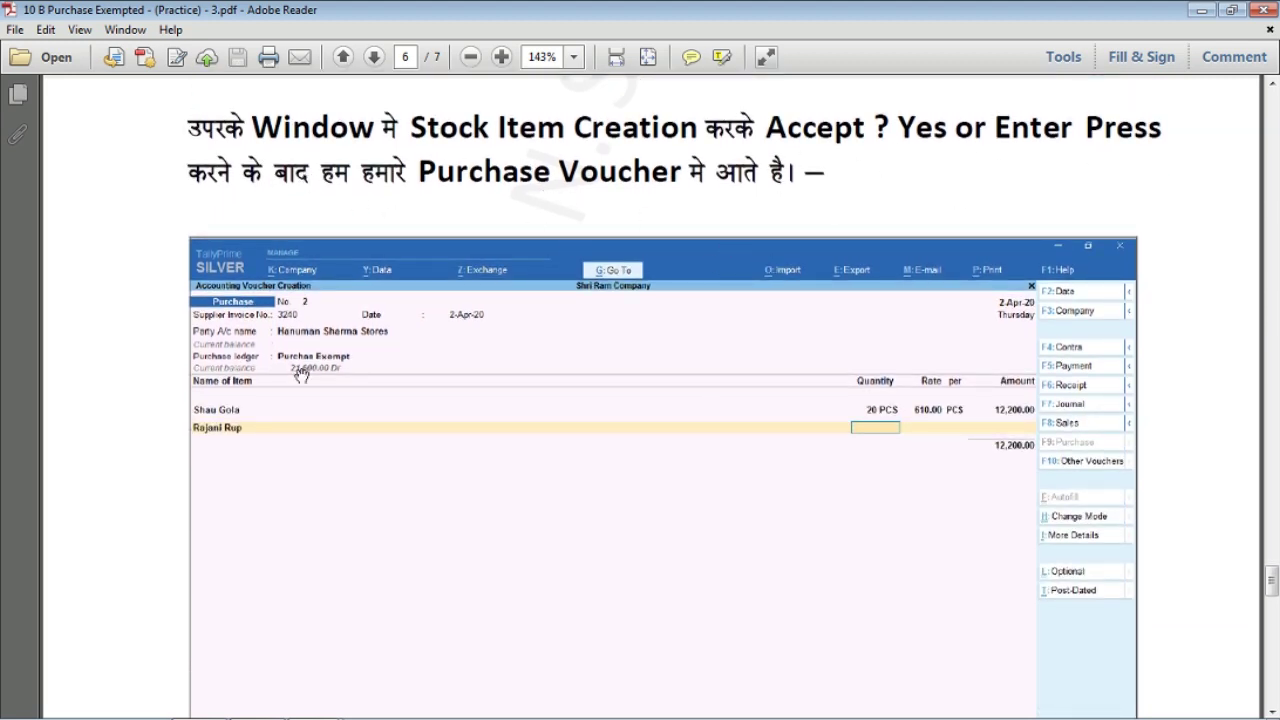
{"action": "scroll", "coordinate": [272, 440], "scroll_direction": "up", "scroll_amount": 2}
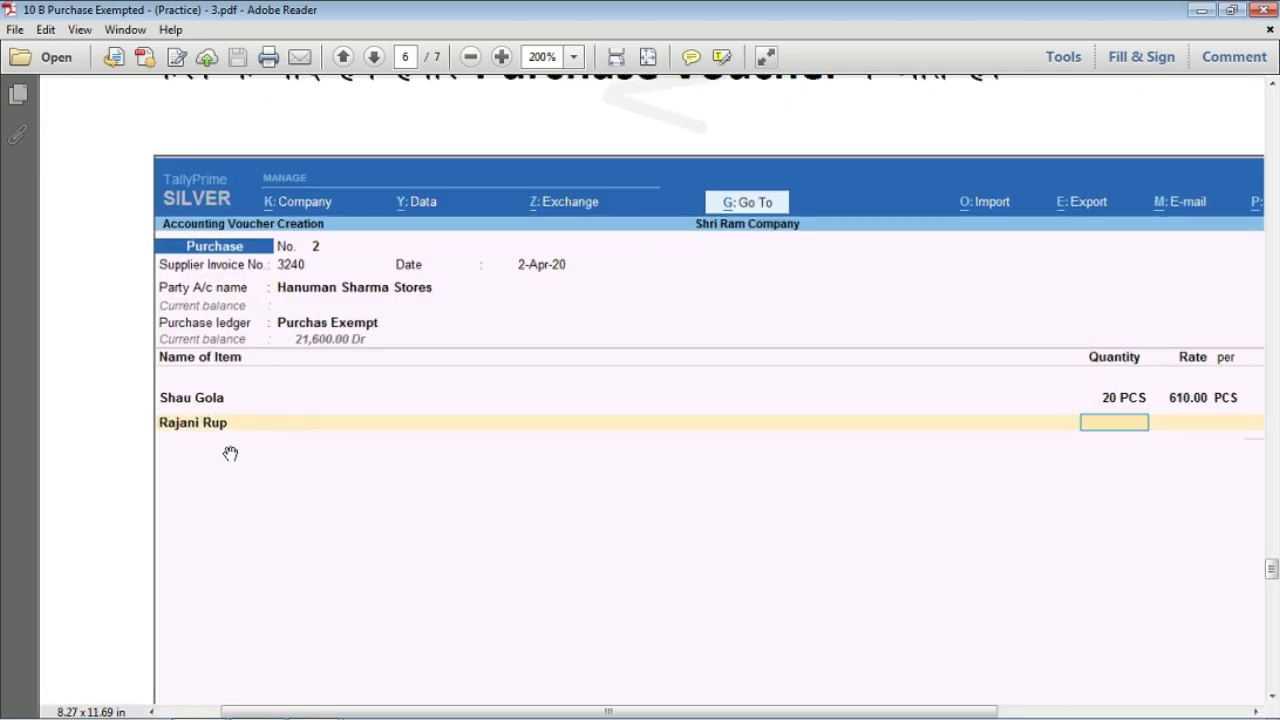
{"action": "scroll", "coordinate": [230, 453], "scroll_direction": "up", "scroll_amount": 1}
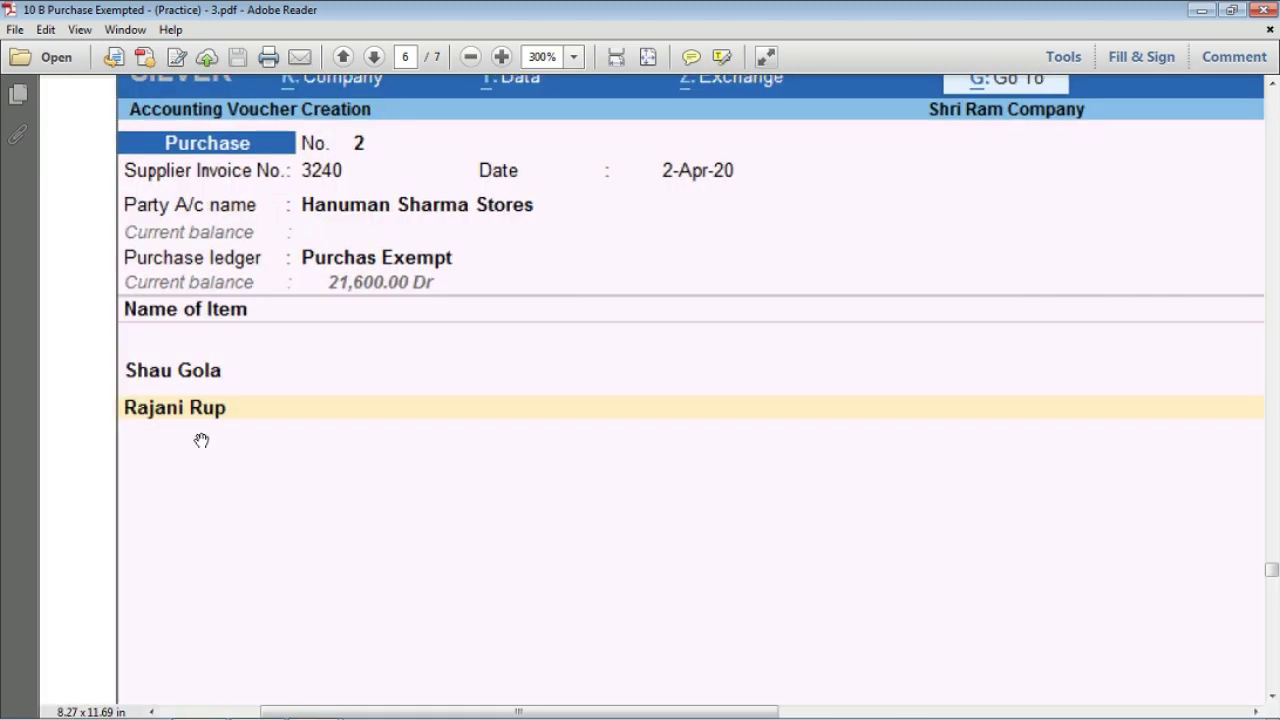
{"action": "scroll", "coordinate": [370, 380], "scroll_direction": "down", "scroll_amount": 1}
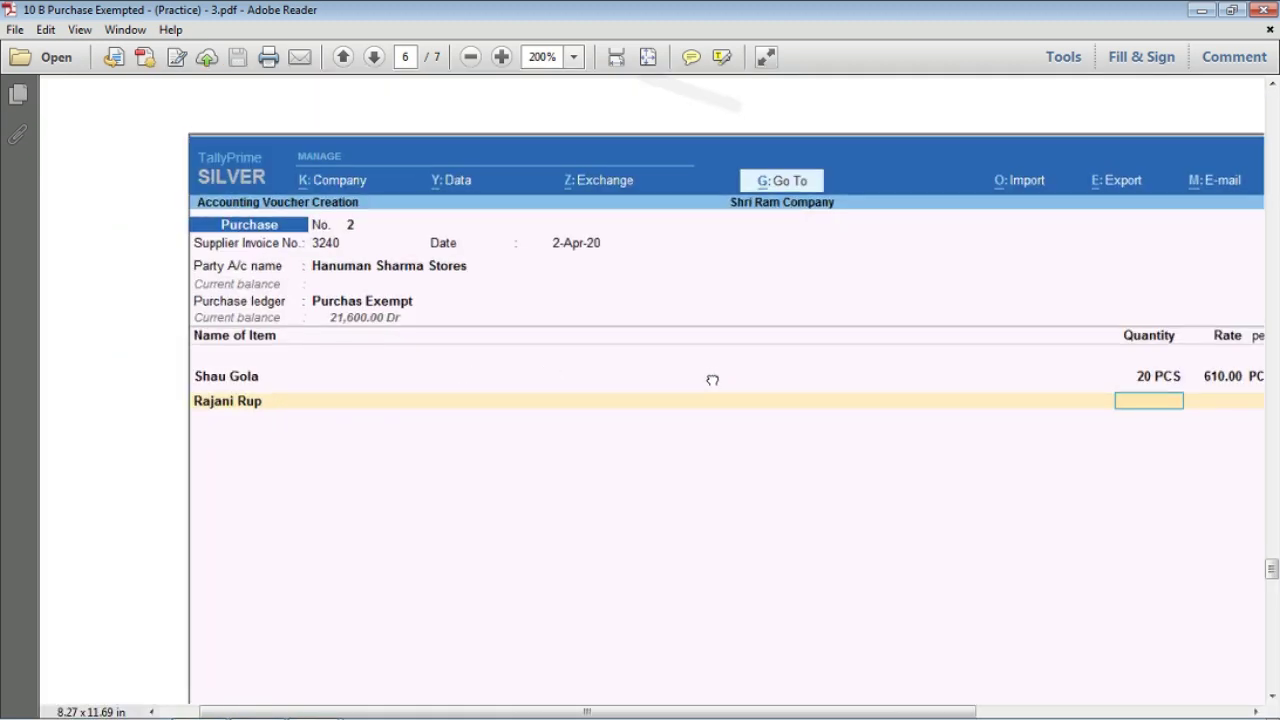
{"action": "scroll", "coordinate": [800, 360], "scroll_direction": "right", "scroll_amount": 3}
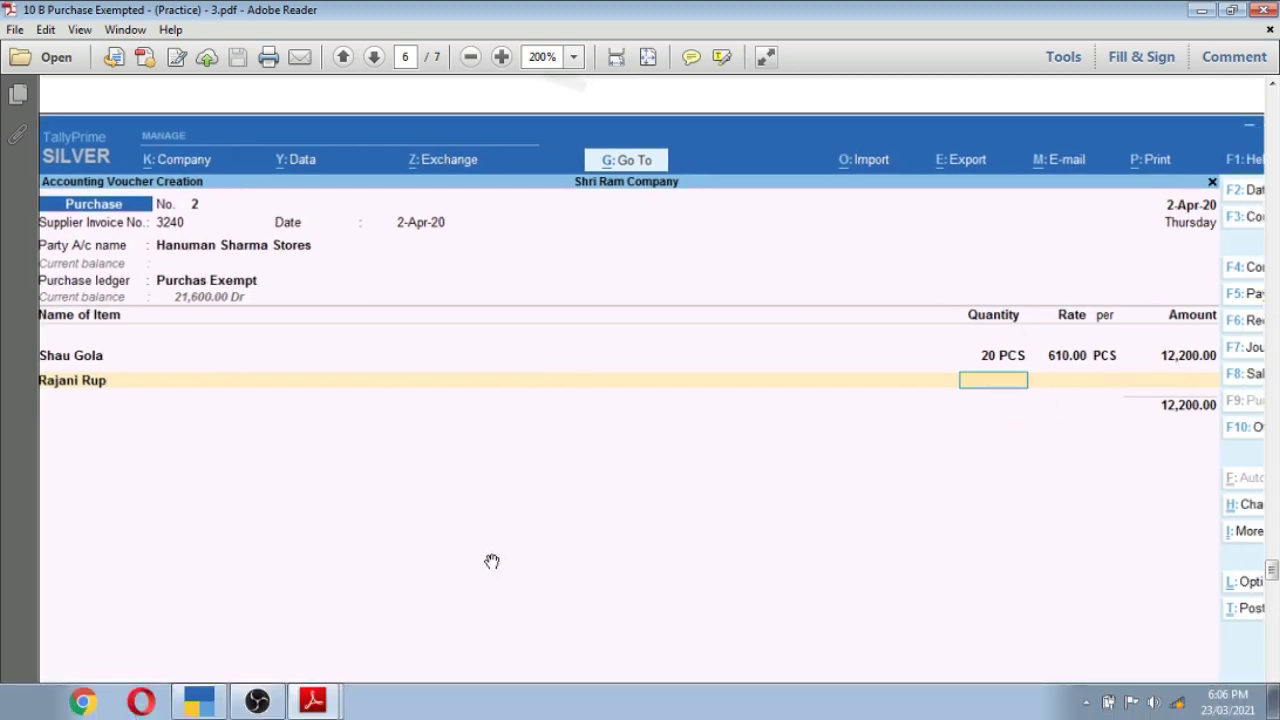
{"action": "scroll", "coordinate": [491, 561], "scroll_direction": "down", "scroll_amount": 2}
Read the note at the end of page 6 on filling in Rajani Rup's quantity, rate and amount
{"action": "scroll", "coordinate": [491, 561], "scroll_direction": "down", "scroll_amount": 1}
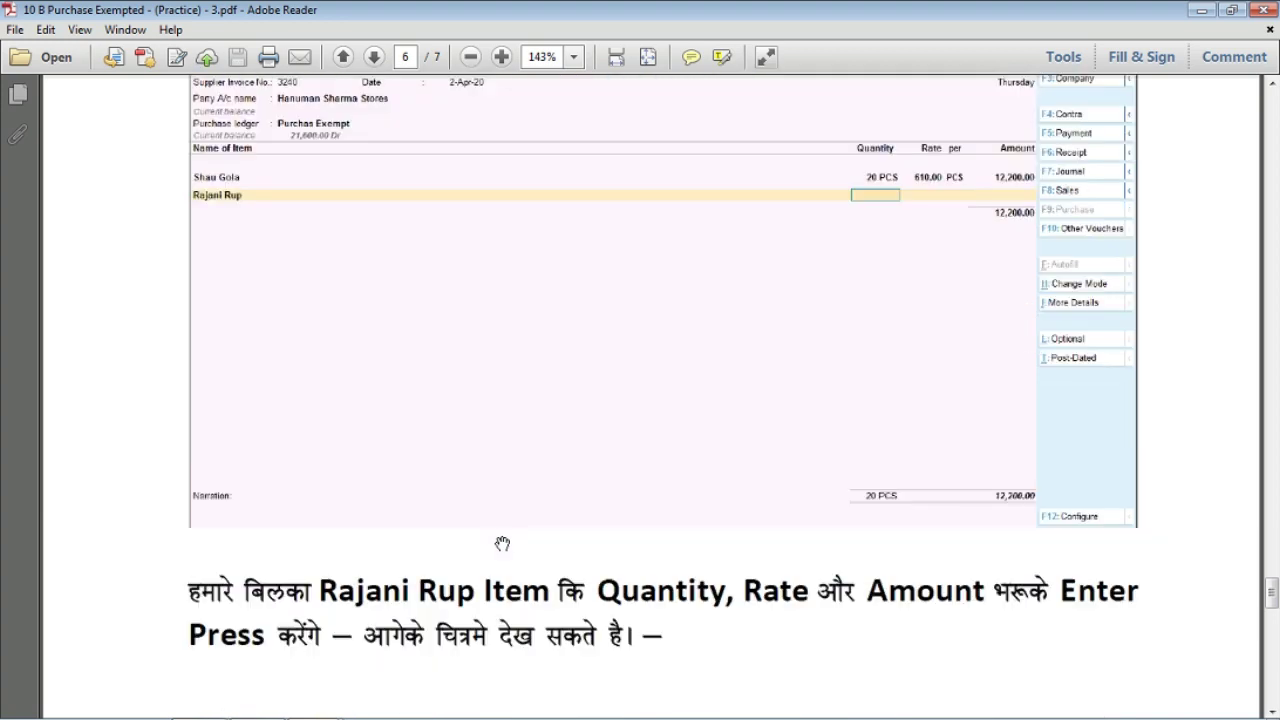
{"action": "scroll", "coordinate": [502, 543], "scroll_direction": "down", "scroll_amount": 3}
{"action": "scroll", "coordinate": [502, 543], "scroll_direction": "down", "scroll_amount": 3}
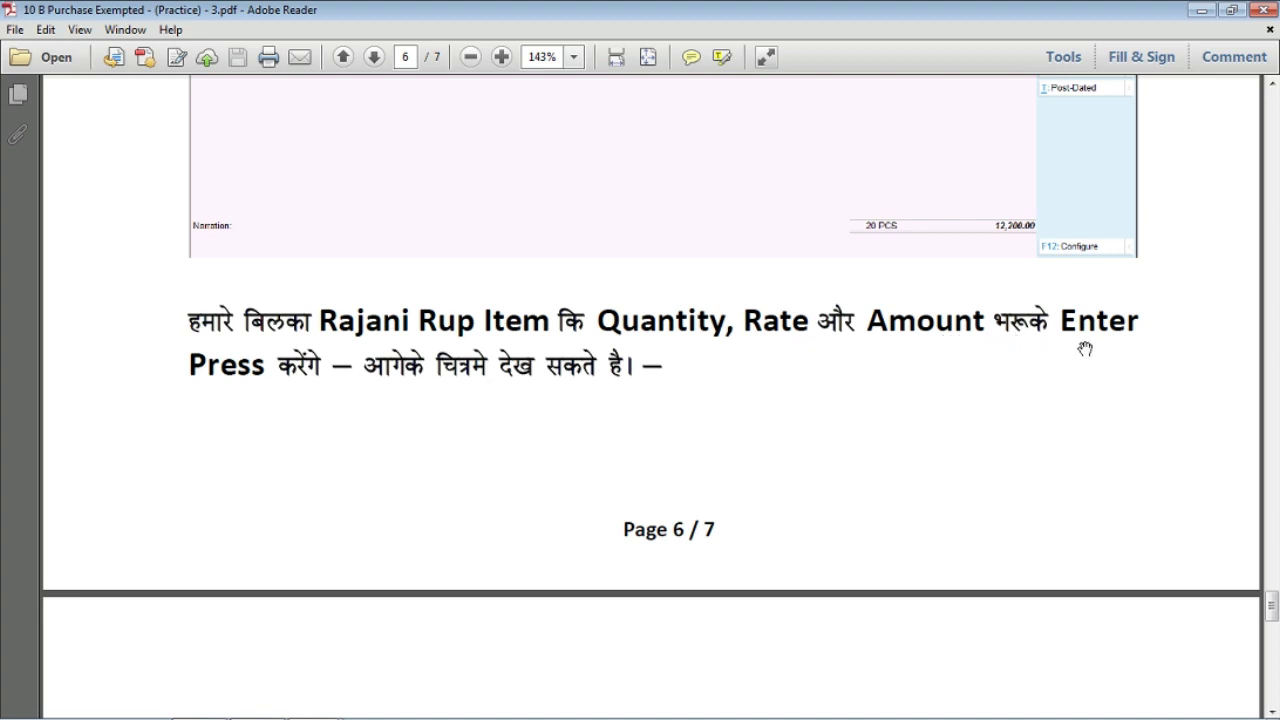
Examine the quantities, rates and amounts in the completed purchase voucher on page 7
{"action": "scroll", "coordinate": [557, 423], "scroll_direction": "down", "scroll_amount": 4}
{"action": "scroll", "coordinate": [559, 424], "scroll_direction": "down", "scroll_amount": 10}
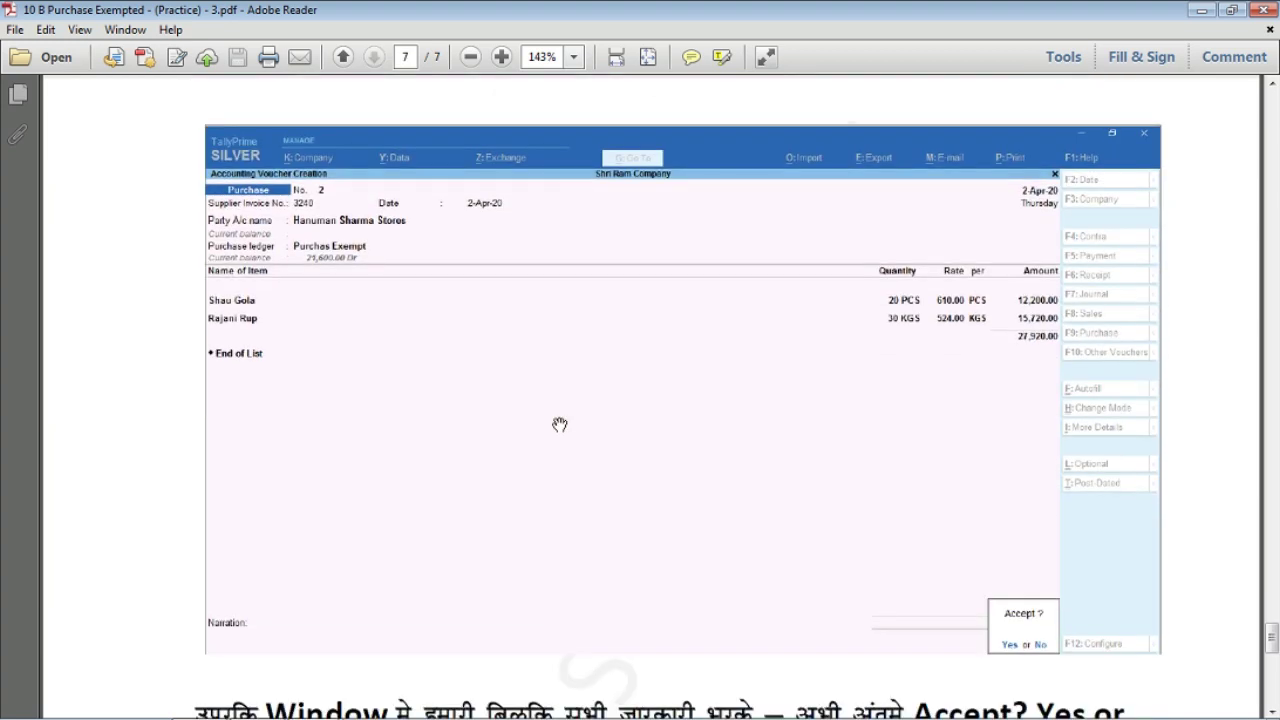
{"action": "scroll", "coordinate": [559, 424], "scroll_direction": "up", "scroll_amount": 2, "text": "ctrl"}
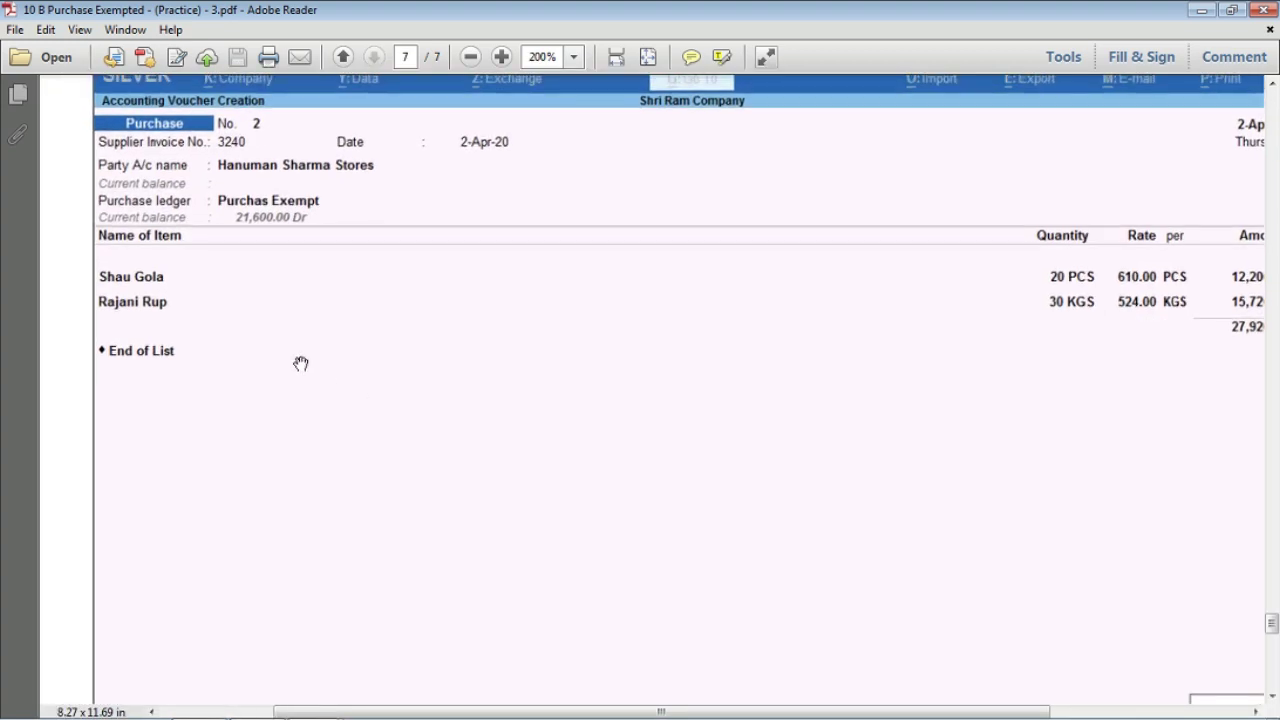
{"action": "scroll", "coordinate": [880, 362], "scroll_direction": "right", "scroll_amount": 3}
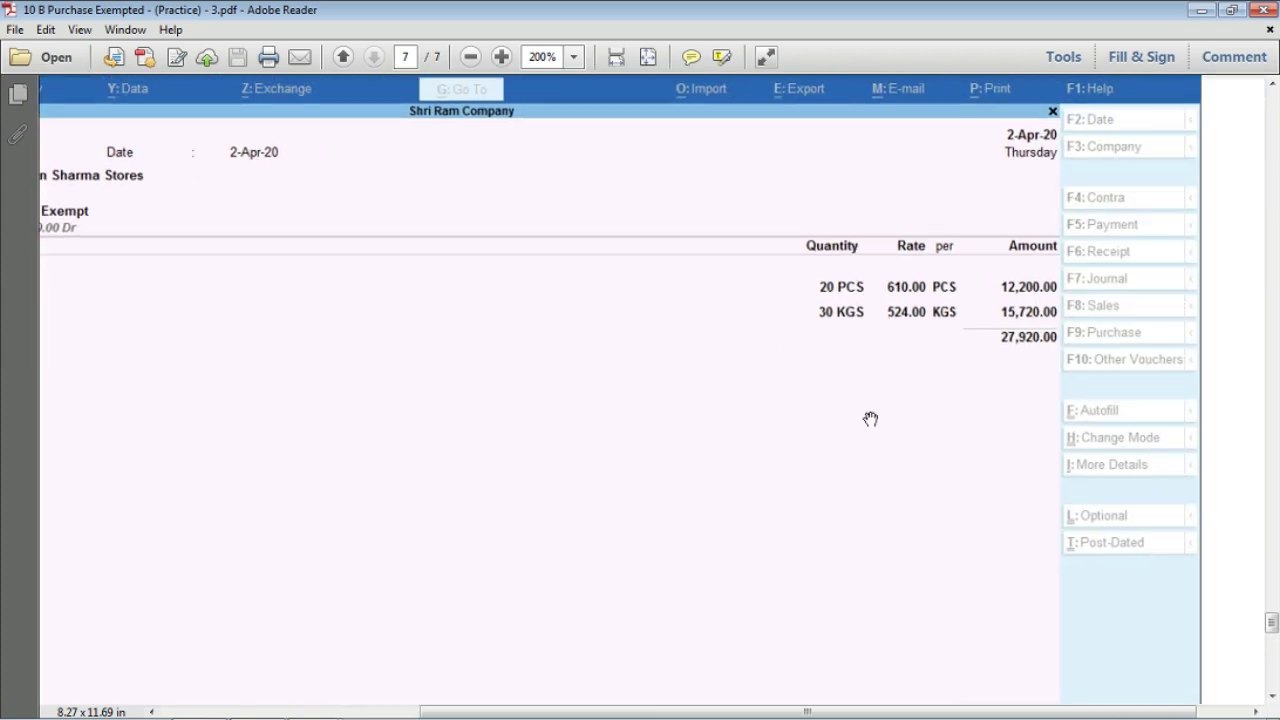
{"action": "scroll", "coordinate": [857, 359], "scroll_direction": "up", "scroll_amount": 1, "text": "ctrl"}
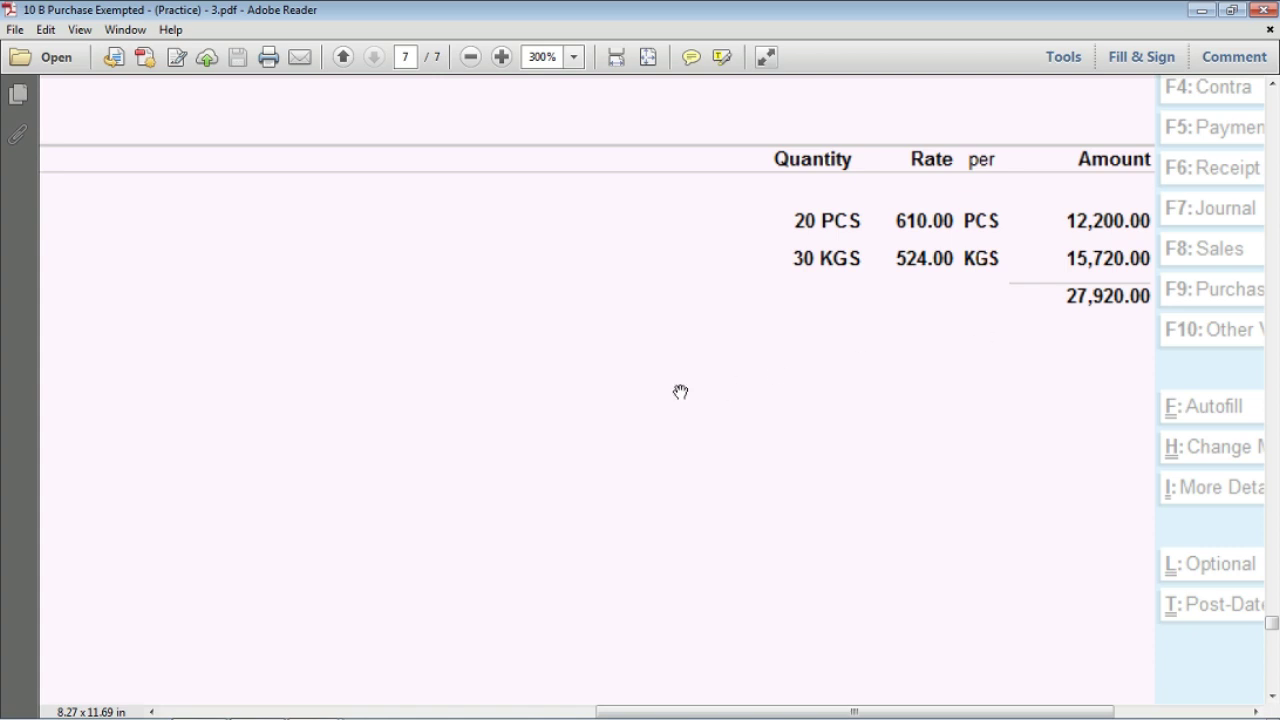
{"action": "scroll", "coordinate": [680, 391], "scroll_direction": "down", "scroll_amount": 1, "text": "ctrl"}
{"action": "scroll", "coordinate": [680, 391], "scroll_direction": "down", "scroll_amount": 1, "text": "ctrl"}
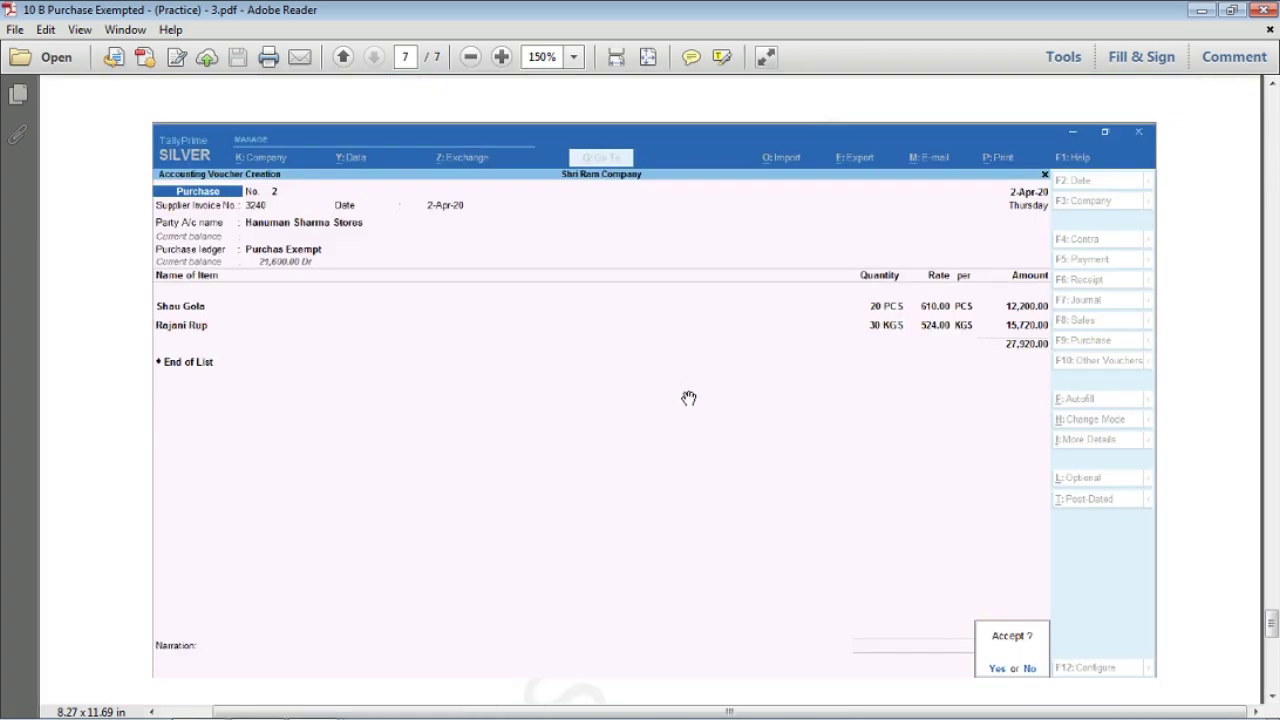
{"action": "left_click_drag", "start_coordinate": [680, 394], "coordinate": [654, 269]}
{"action": "scroll", "coordinate": [830, 360], "scroll_direction": "up", "scroll_amount": 1, "text": "ctrl"}
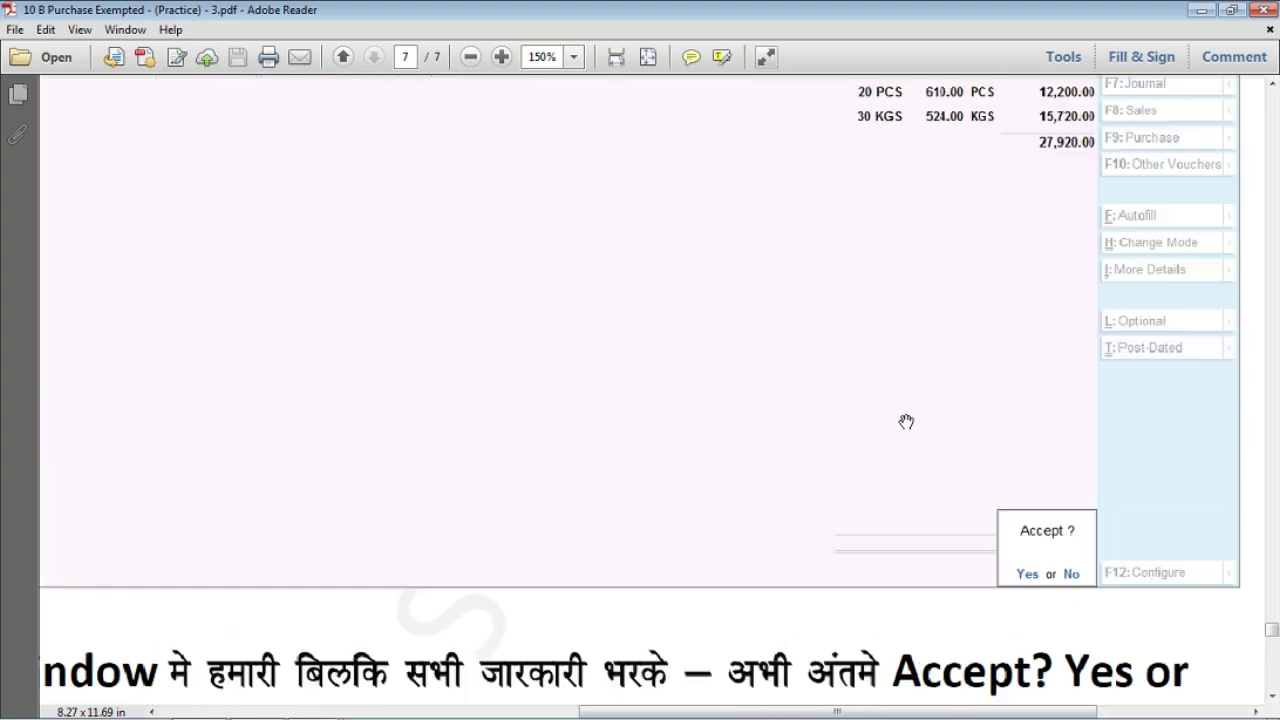
Review the page 7 voucher's supplier invoice, party and ledger details together with its Shau Gola and Rajani Rup lines
{"action": "scroll", "coordinate": [907, 422], "scroll_direction": "up", "scroll_amount": 1, "text": "ctrl"}
{"action": "scroll", "coordinate": [277, 271], "scroll_direction": "up", "scroll_amount": 10}
{"action": "scroll", "coordinate": [277, 271], "scroll_direction": "left", "scroll_amount": 5}
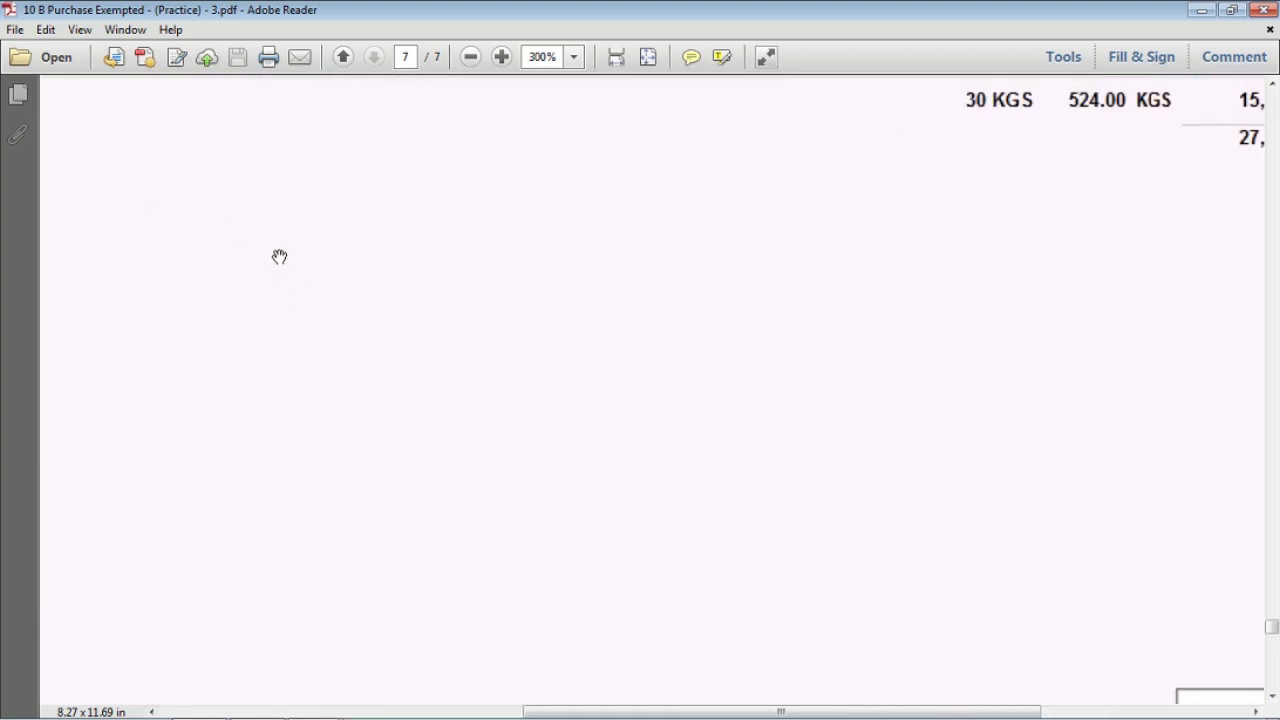
{"action": "scroll", "coordinate": [128, 184], "scroll_direction": "up", "scroll_amount": 4}
{"action": "scroll", "coordinate": [128, 184], "scroll_direction": "left", "scroll_amount": 4}
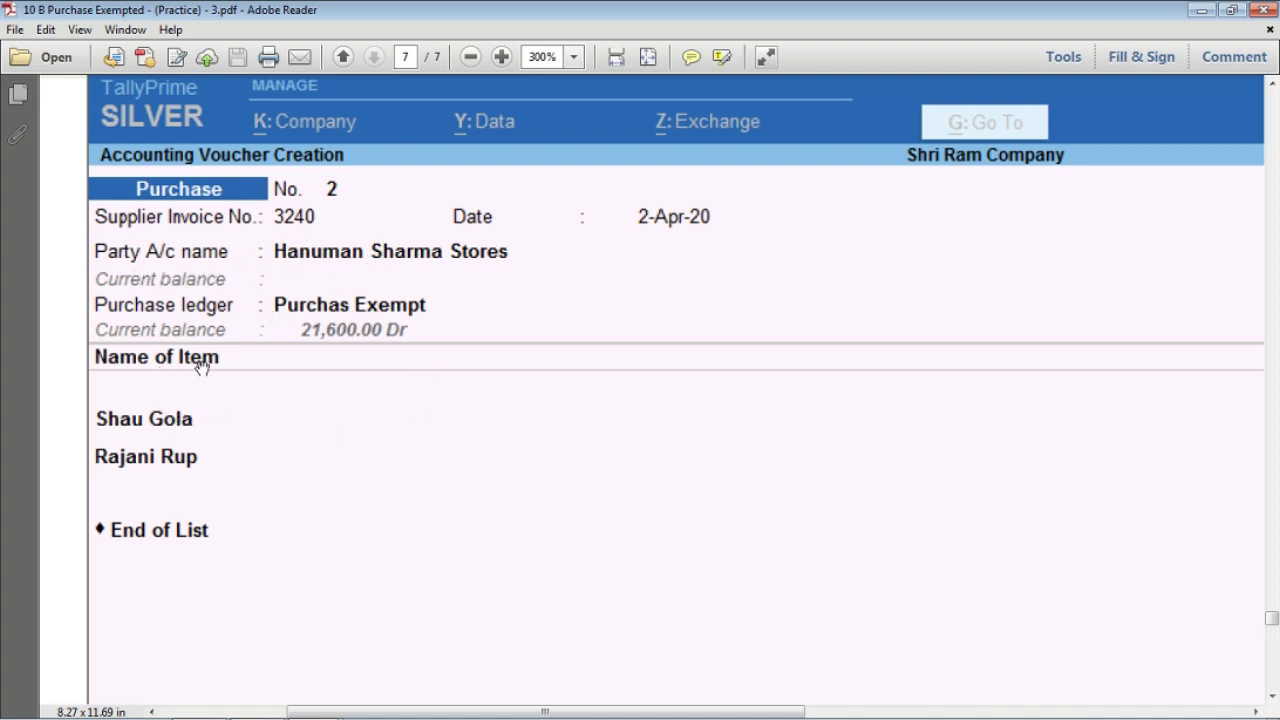
{"action": "scroll", "coordinate": [554, 505], "scroll_direction": "right", "scroll_amount": 10}
{"action": "scroll", "coordinate": [554, 505], "scroll_direction": "down", "scroll_amount": 1}
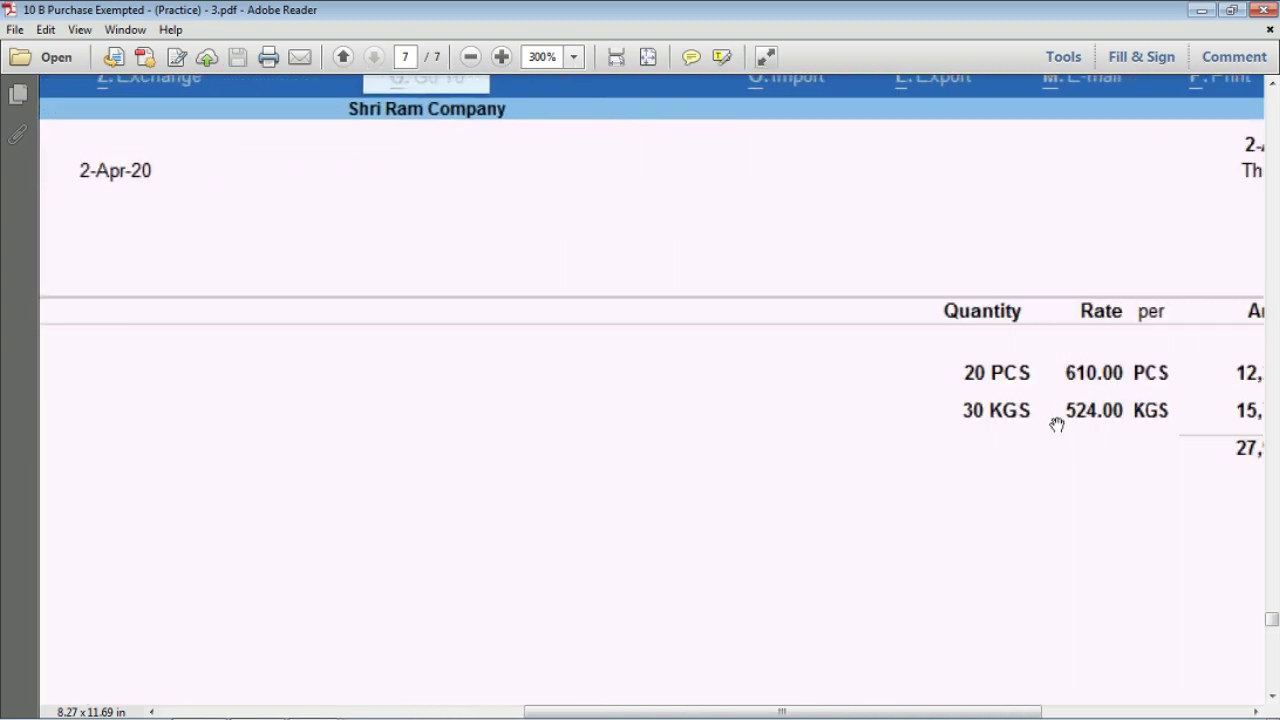
{"action": "left_click_drag", "start_coordinate": [712, 508], "coordinate": [1050, 460]}
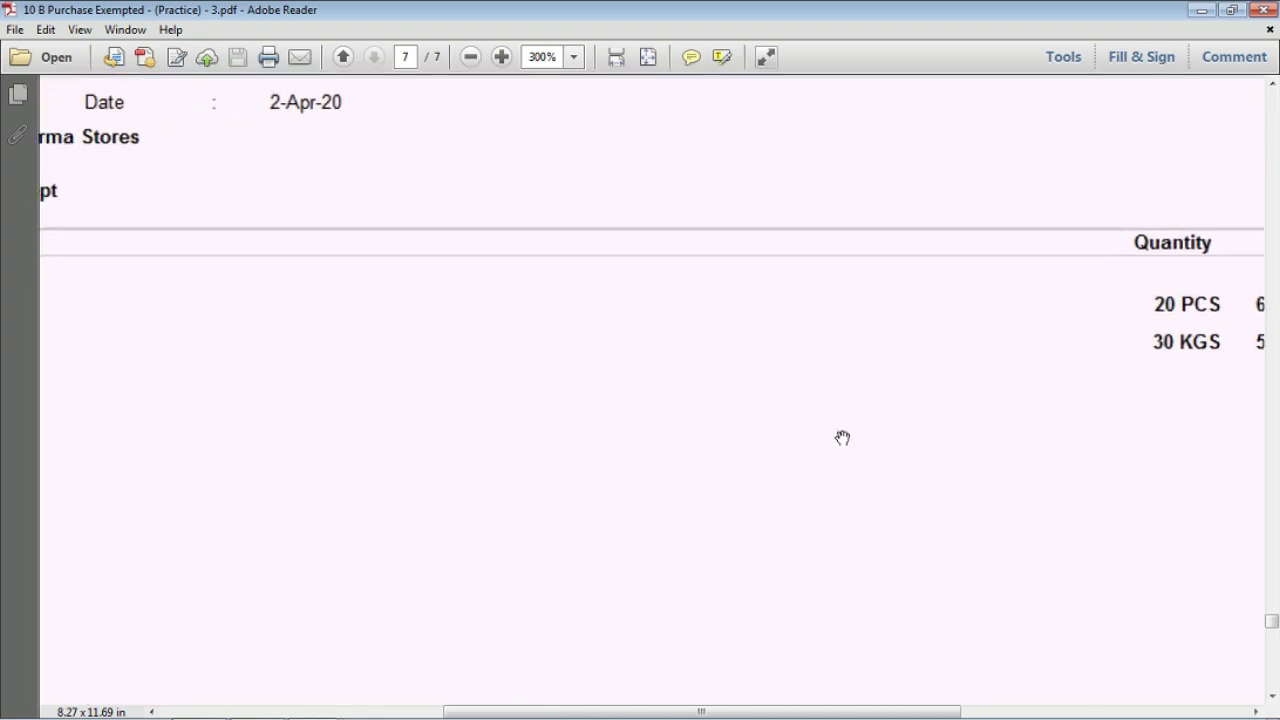
{"action": "scroll", "coordinate": [844, 435], "scroll_direction": "down", "scroll_amount": 2}
{"action": "scroll", "coordinate": [846, 436], "scroll_direction": "down", "scroll_amount": 6}
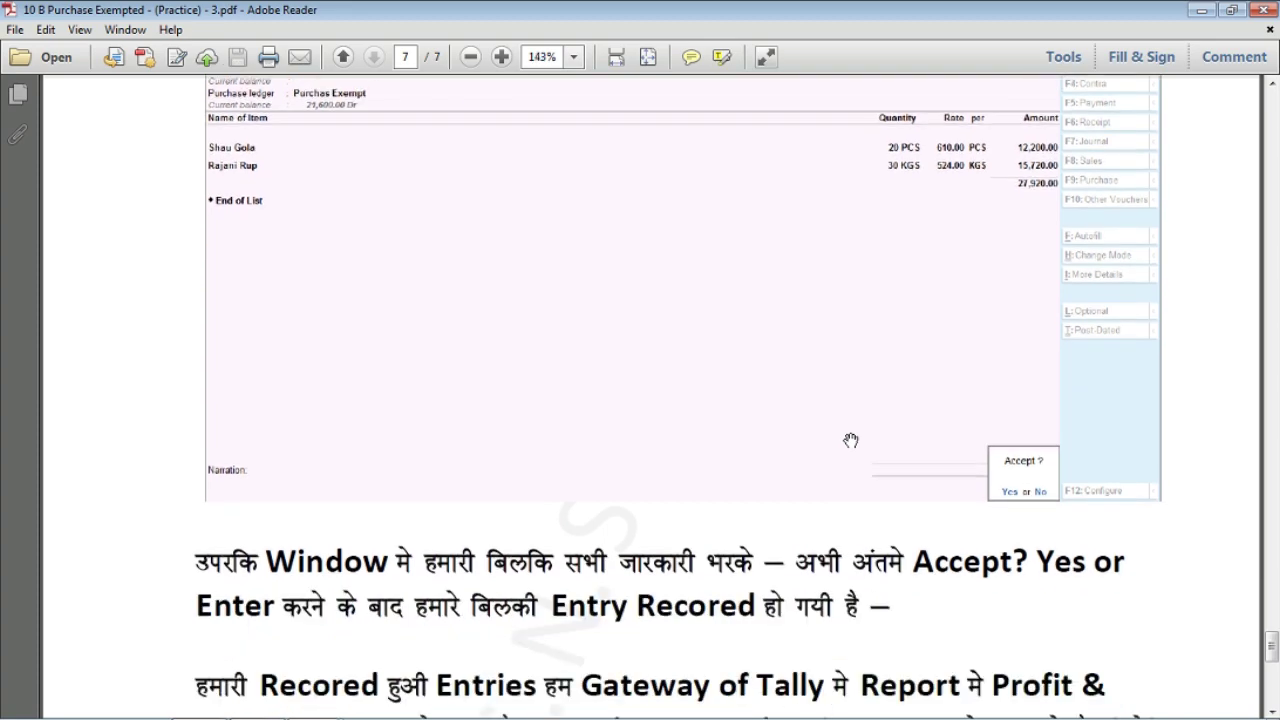
{"action": "scroll", "coordinate": [849, 438], "scroll_direction": "down", "scroll_amount": 1}
{"action": "scroll", "coordinate": [849, 438], "scroll_direction": "up", "scroll_amount": 3}
{"action": "scroll", "coordinate": [783, 263], "scroll_direction": "up", "scroll_amount": 2}
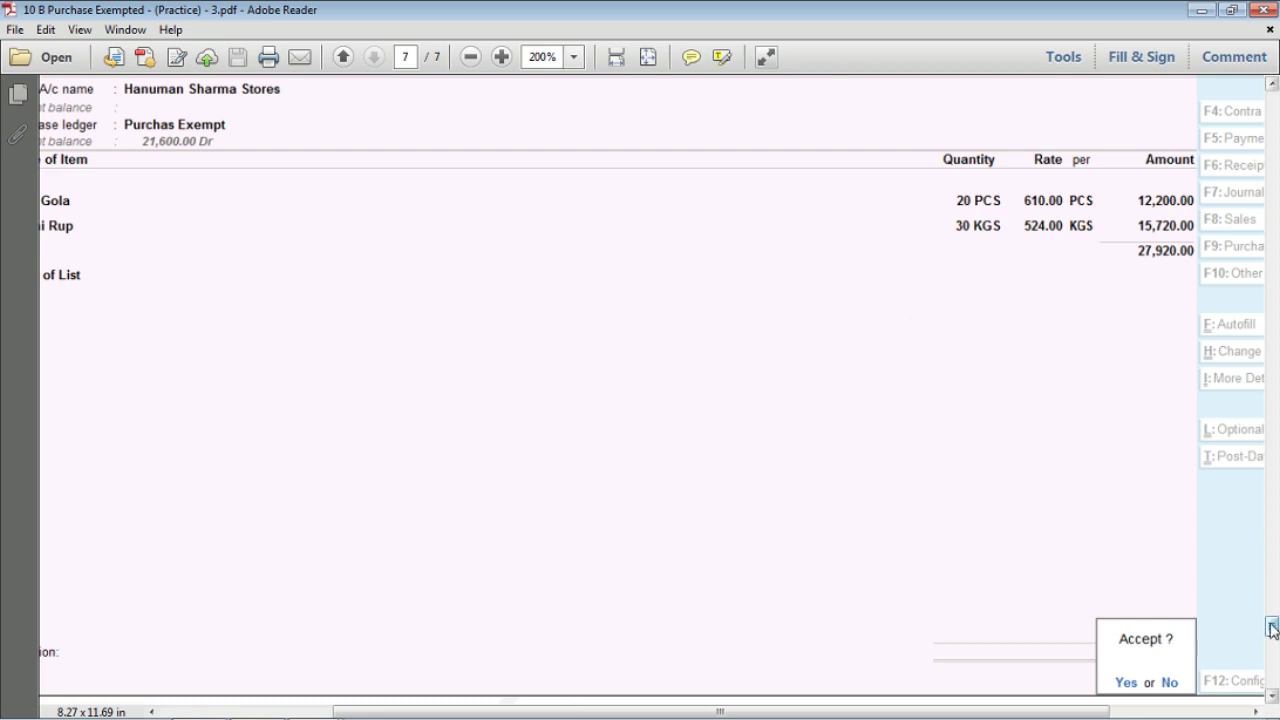
Check the original Hanuman Sharma Stores bill on page 1, including its party details, items and total
{"action": "left_click_drag", "start_coordinate": [1271, 626], "coordinate": [1271, 100]}
{"action": "key", "text": "ctrl+minus"}
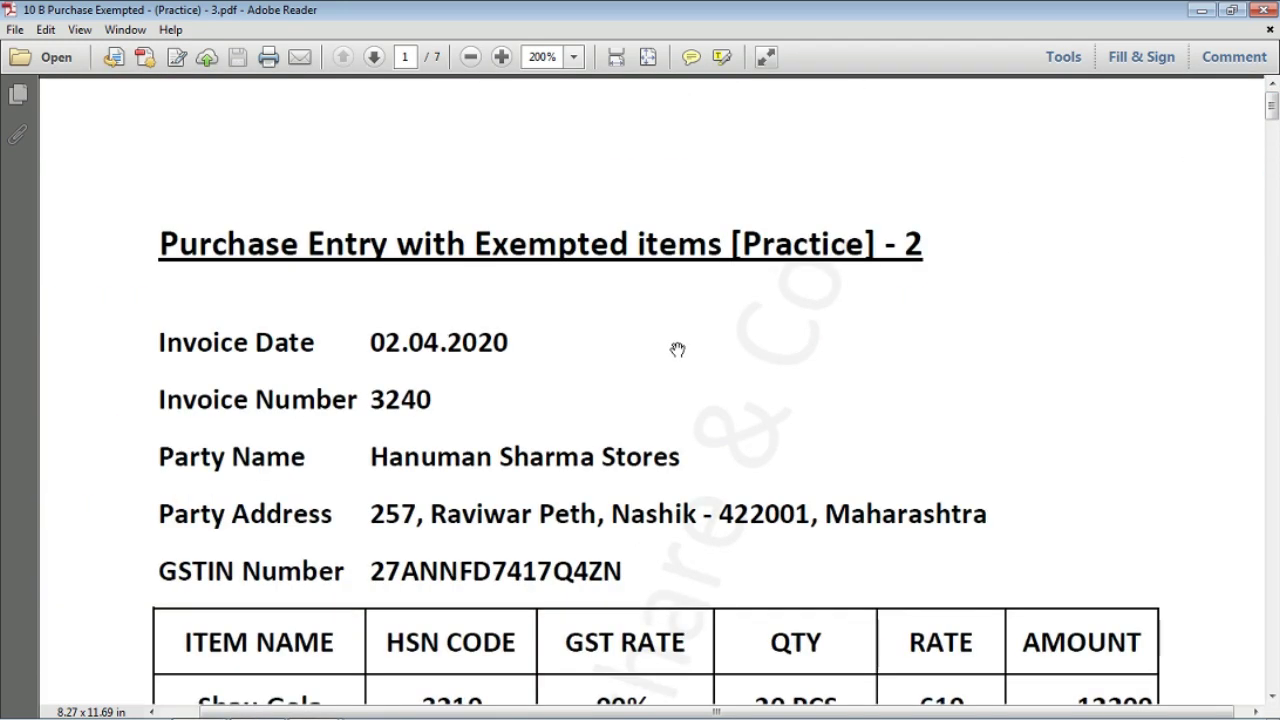
{"action": "scroll", "coordinate": [677, 349], "scroll_direction": "down", "scroll_amount": 3}
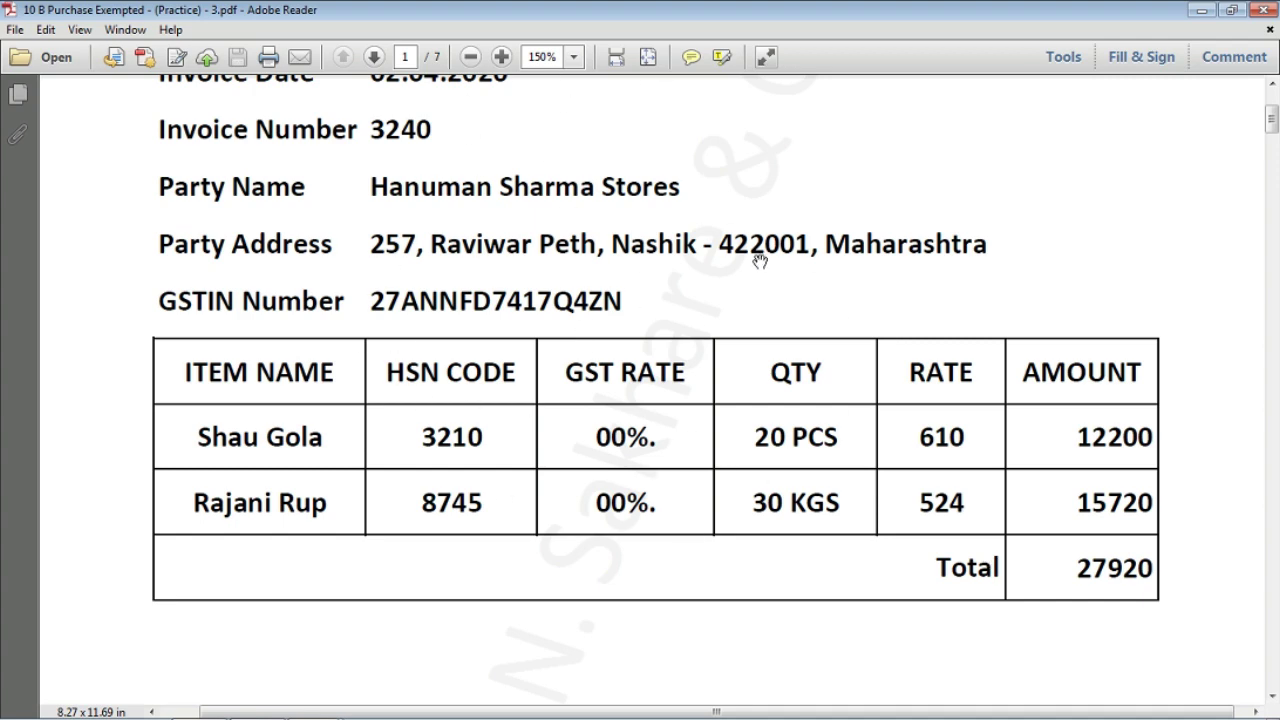
{"action": "scroll", "coordinate": [761, 264], "scroll_direction": "down", "scroll_amount": 10}
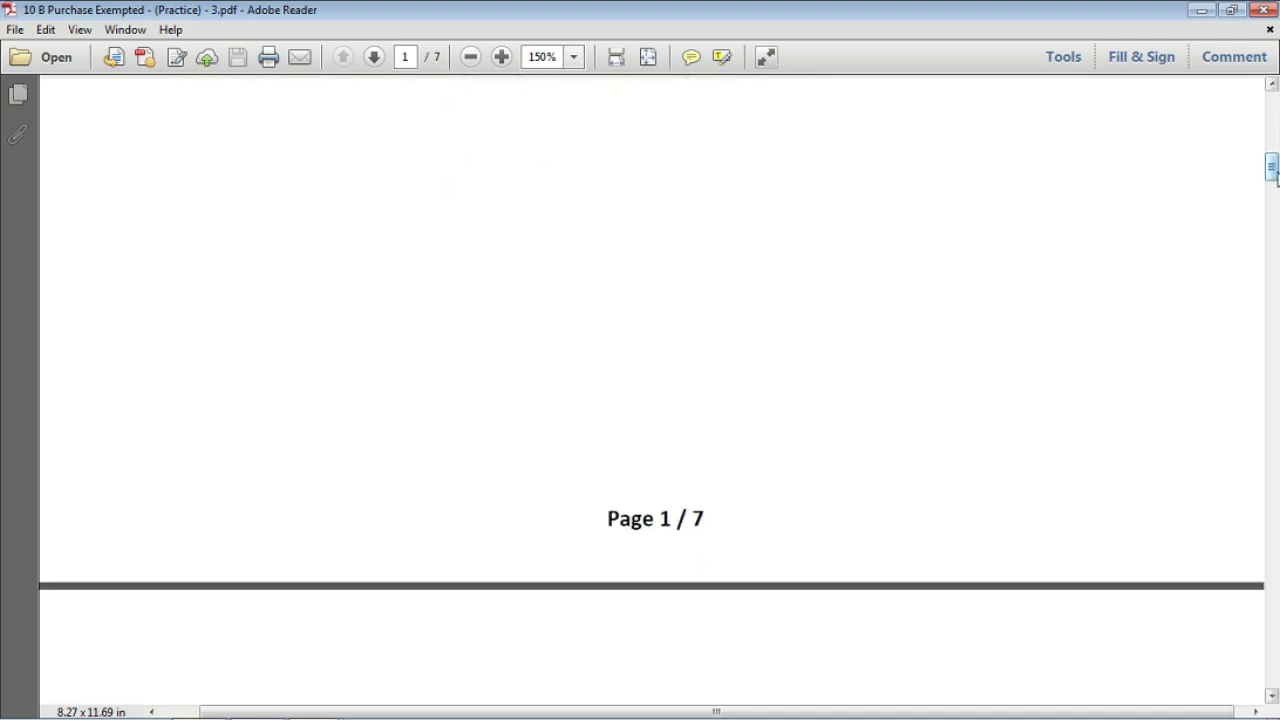
Return to the completed voucher on page 7 and compare its item lines and total with the bill
{"action": "left_click_drag", "start_coordinate": [1271, 166], "coordinate": [1271, 625]}
{"action": "scroll", "coordinate": [980, 486], "scroll_direction": "up", "scroll_amount": 1, "text": "ctrl"}
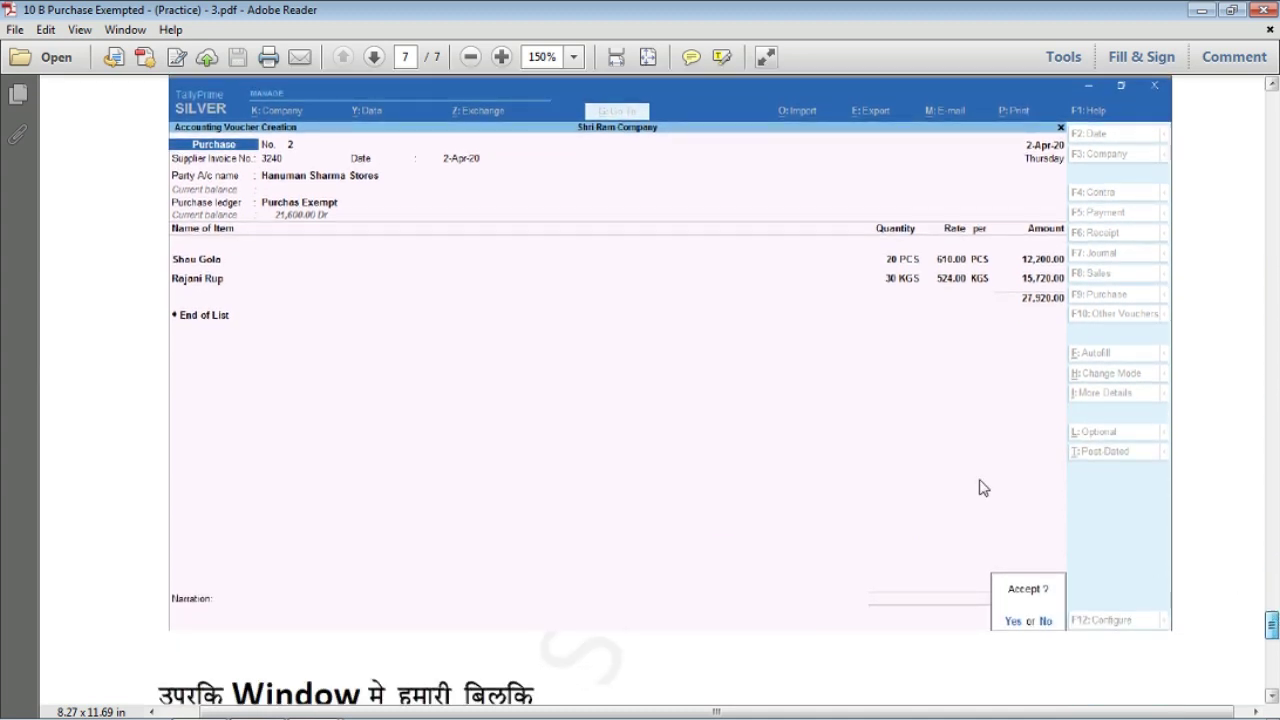
{"action": "scroll", "coordinate": [943, 463], "scroll_direction": "up", "scroll_amount": 2, "text": "ctrl"}
{"action": "scroll", "coordinate": [666, 297], "scroll_direction": "down", "scroll_amount": 2, "text": "ctrl"}
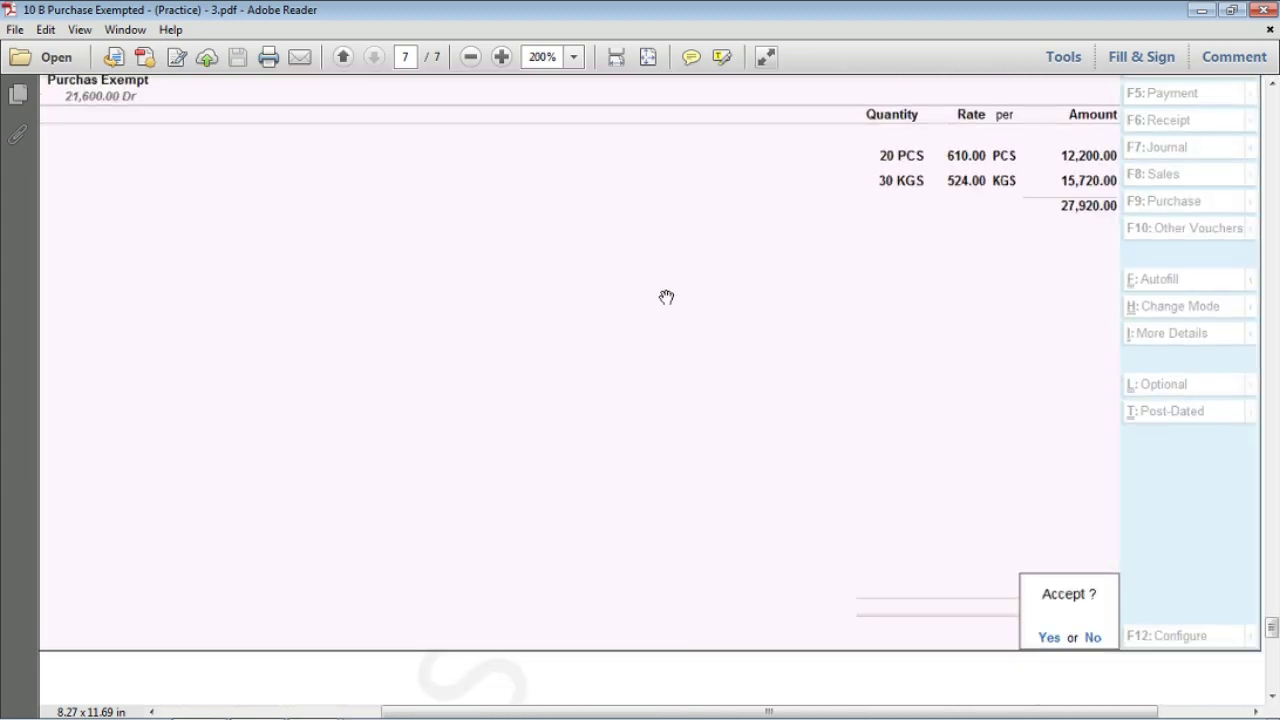
Read the page 7 notes on accepting the voucher and viewing recorded entries in Profit & Loss, rechecking the voucher illustration
{"action": "scroll", "coordinate": [655, 297], "scroll_direction": "down", "scroll_amount": 2}
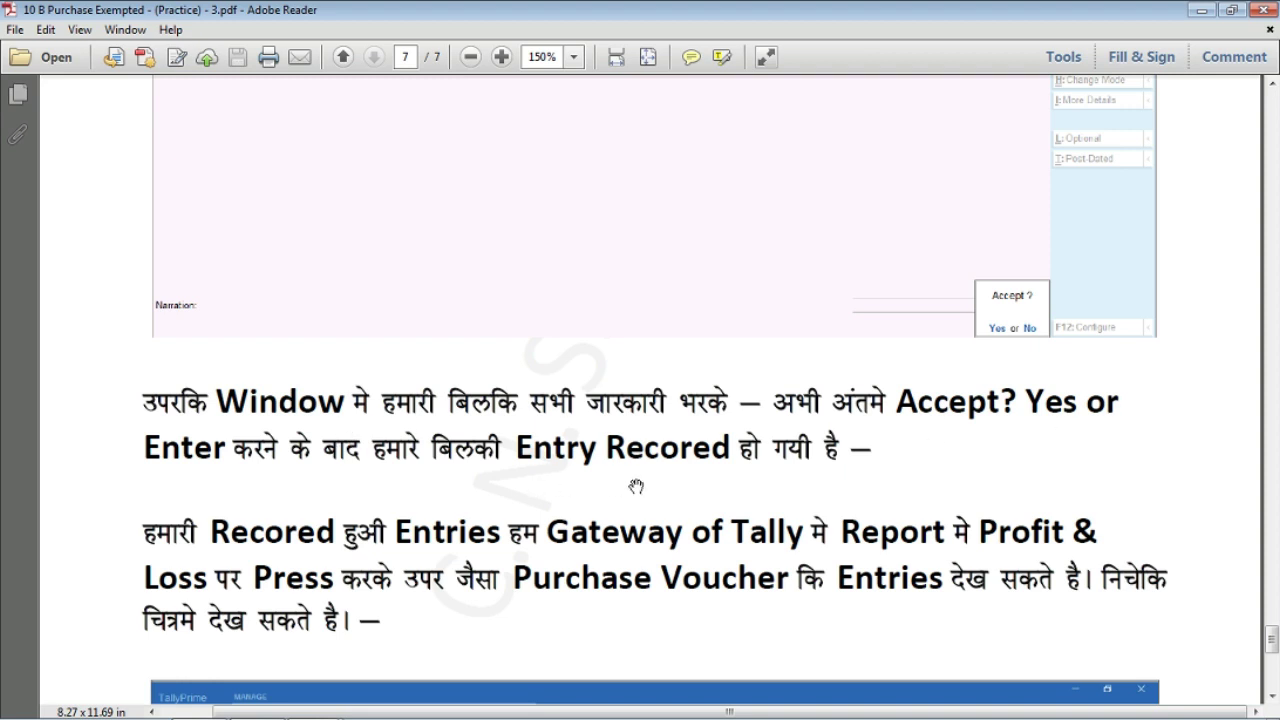
{"action": "scroll", "coordinate": [636, 487], "scroll_direction": "down", "scroll_amount": 4}
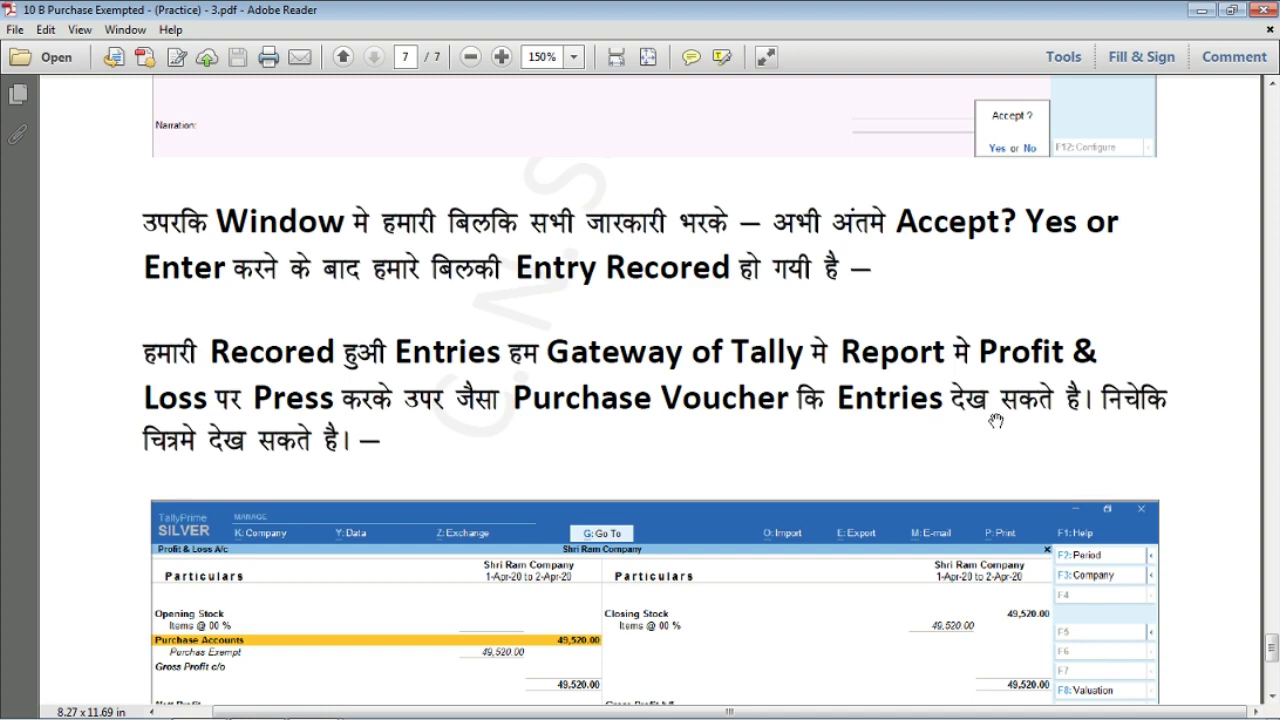
{"action": "scroll", "coordinate": [1005, 418], "scroll_direction": "up", "scroll_amount": 6}
{"action": "scroll", "coordinate": [1009, 418], "scroll_direction": "up", "scroll_amount": 2}
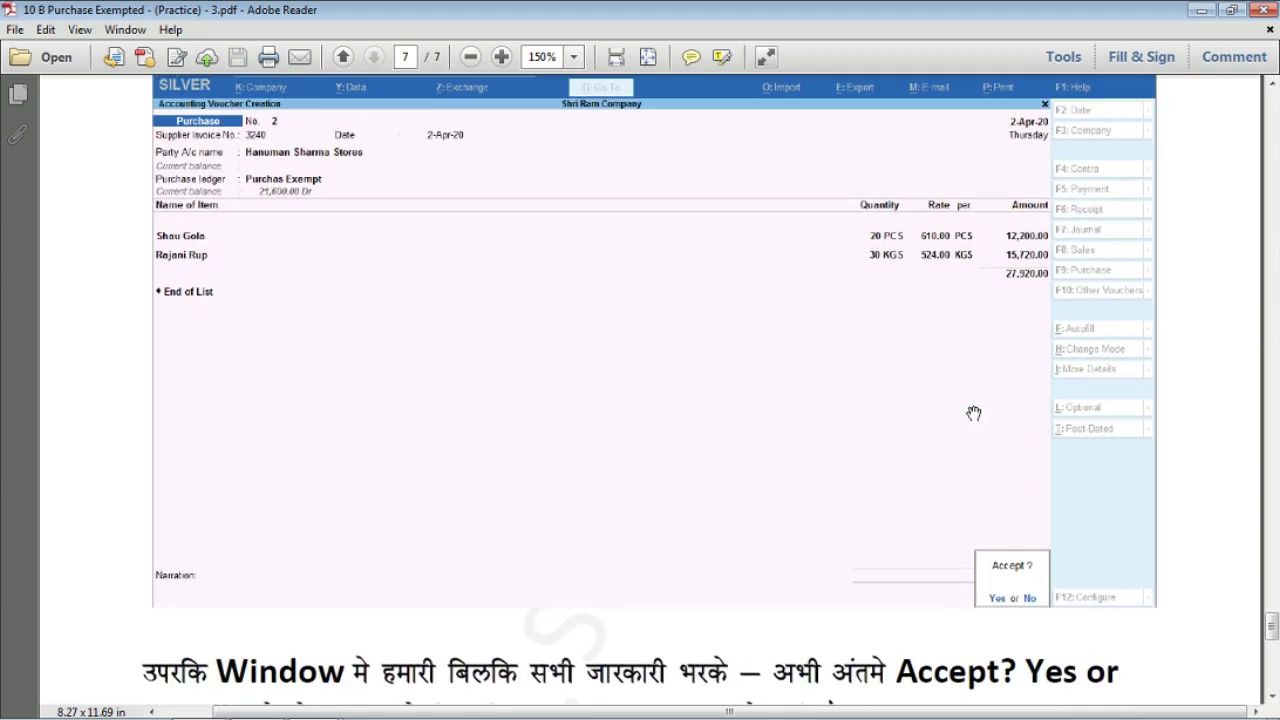
{"action": "scroll", "coordinate": [632, 350], "scroll_direction": "up", "scroll_amount": 1, "text": "ctrl"}
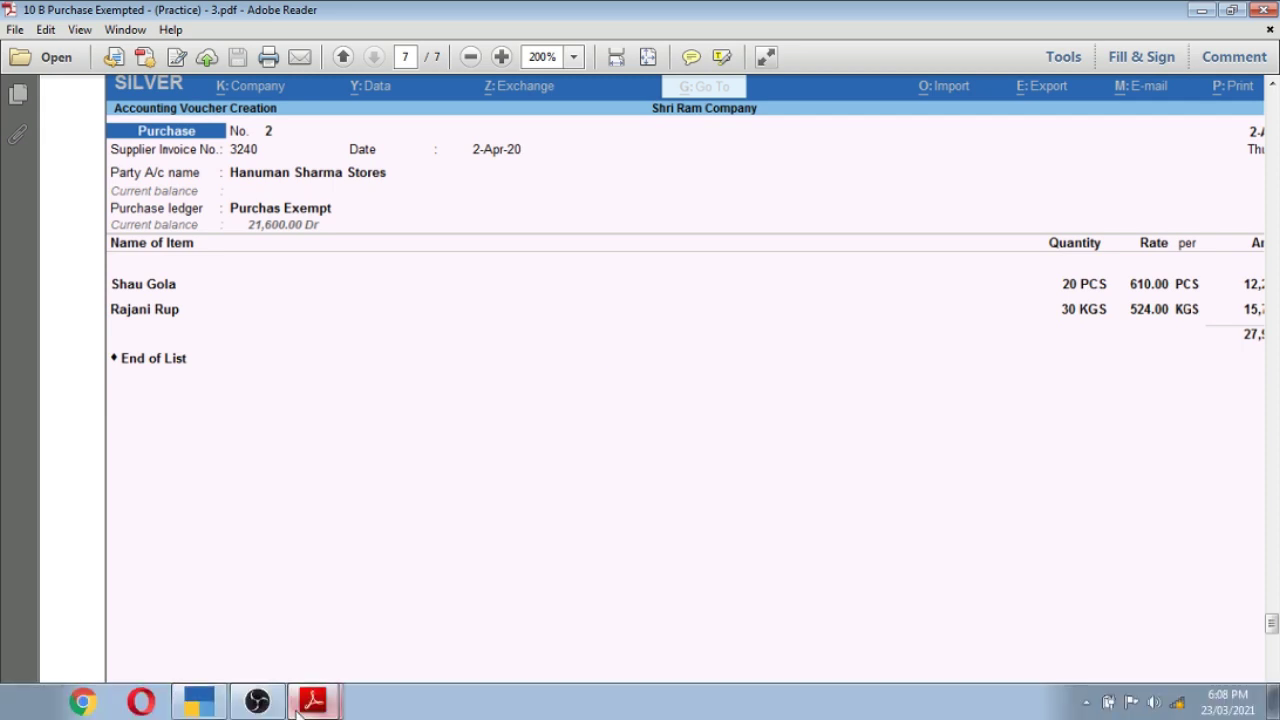
Switch to TallyPrime and start creating a stock item named Ranami Rup from the voucher's second item line
{"action": "left_click", "coordinate": [199, 702]}
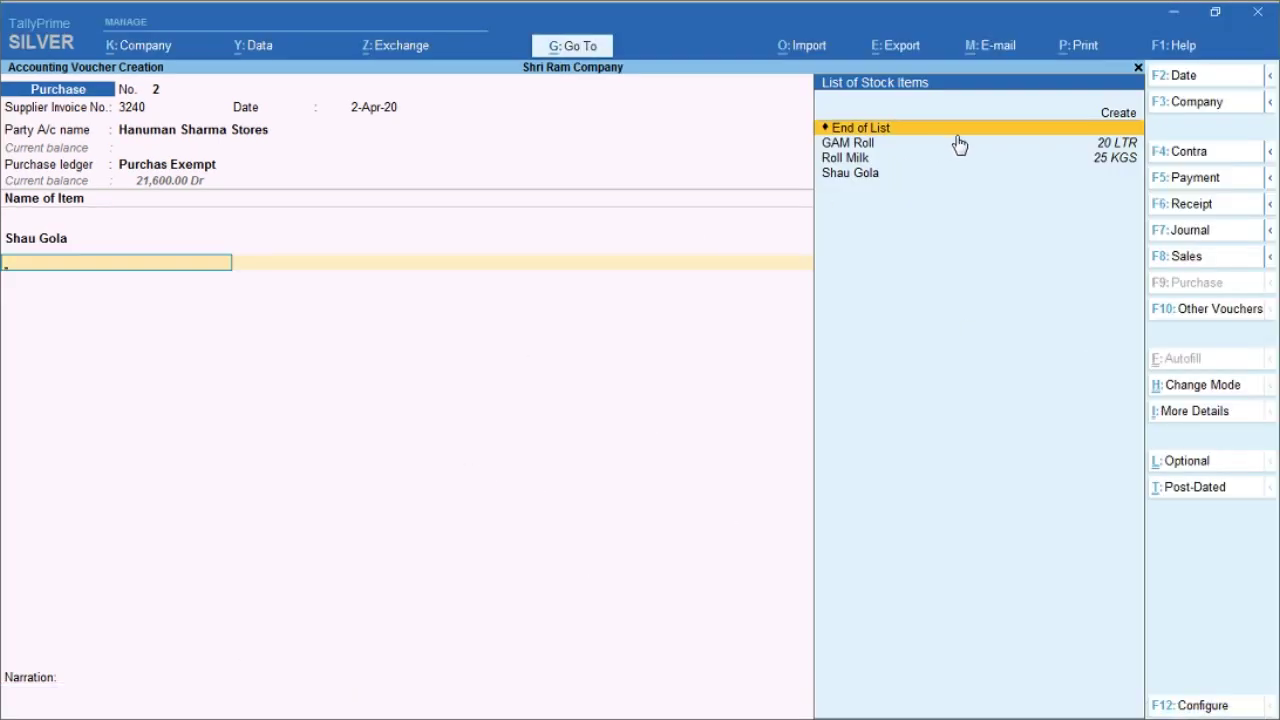
{"action": "left_click", "coordinate": [1118, 116]}
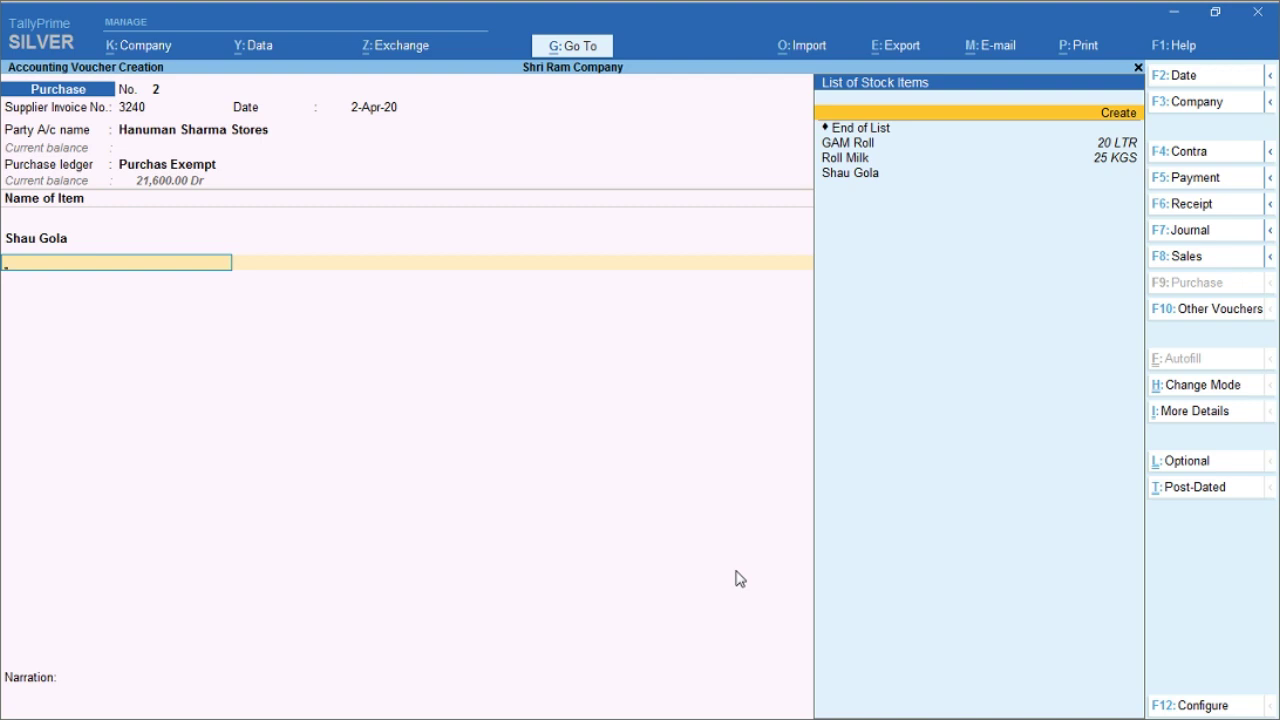
{"action": "key", "text": "Return"}
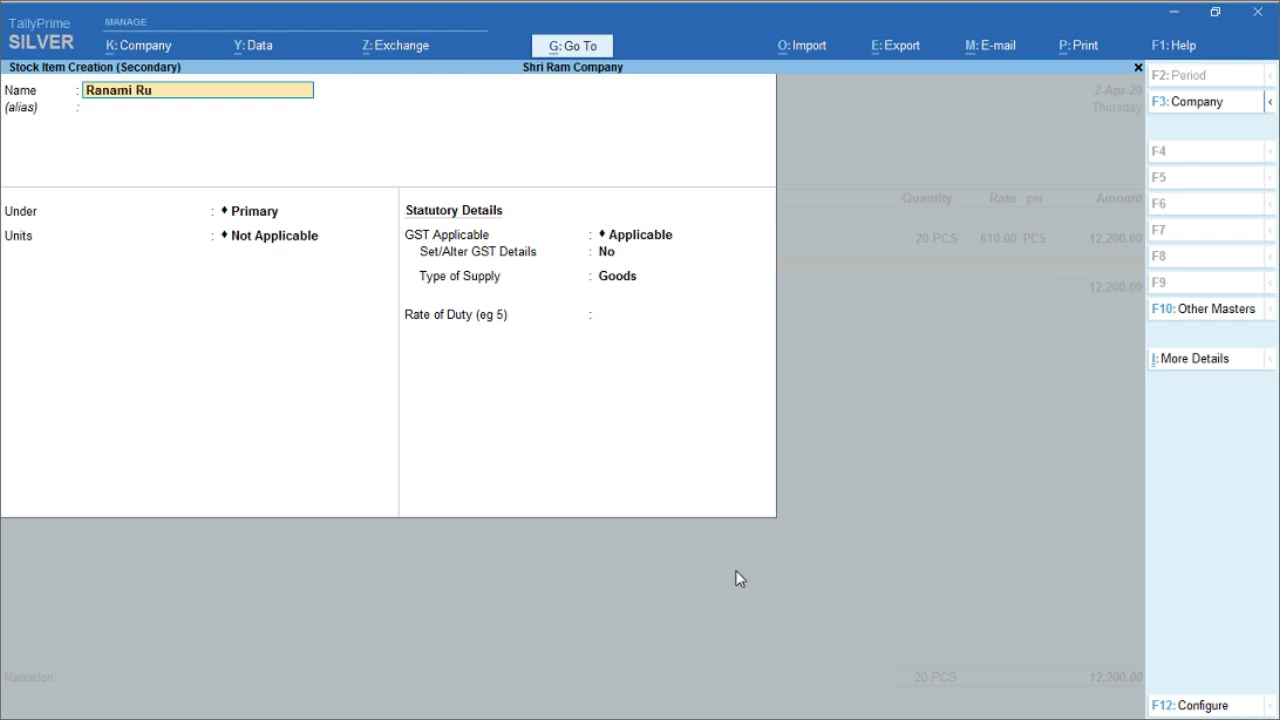
{"action": "key", "text": "Return"}
{"action": "key", "text": "Return"}
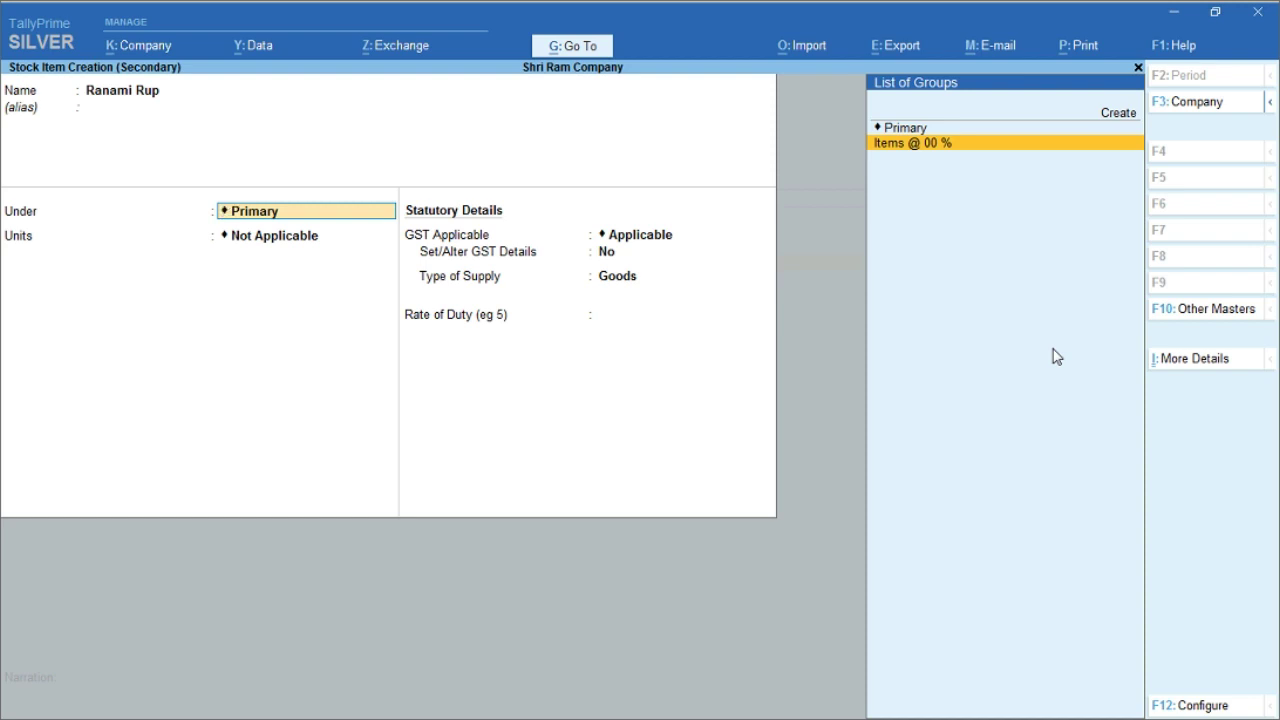
Place the new stock item under the group Items @ 00 %
{"action": "key", "text": "ctrl"}
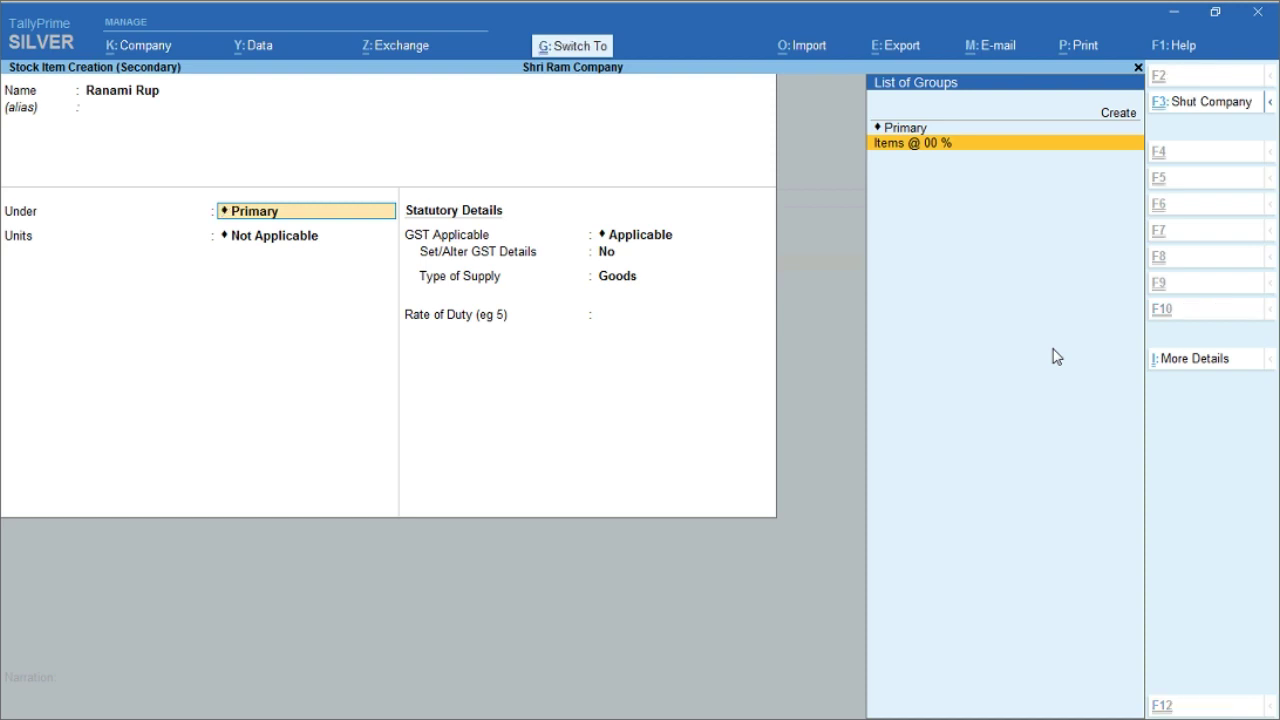
{"action": "key", "text": "ctrl"}
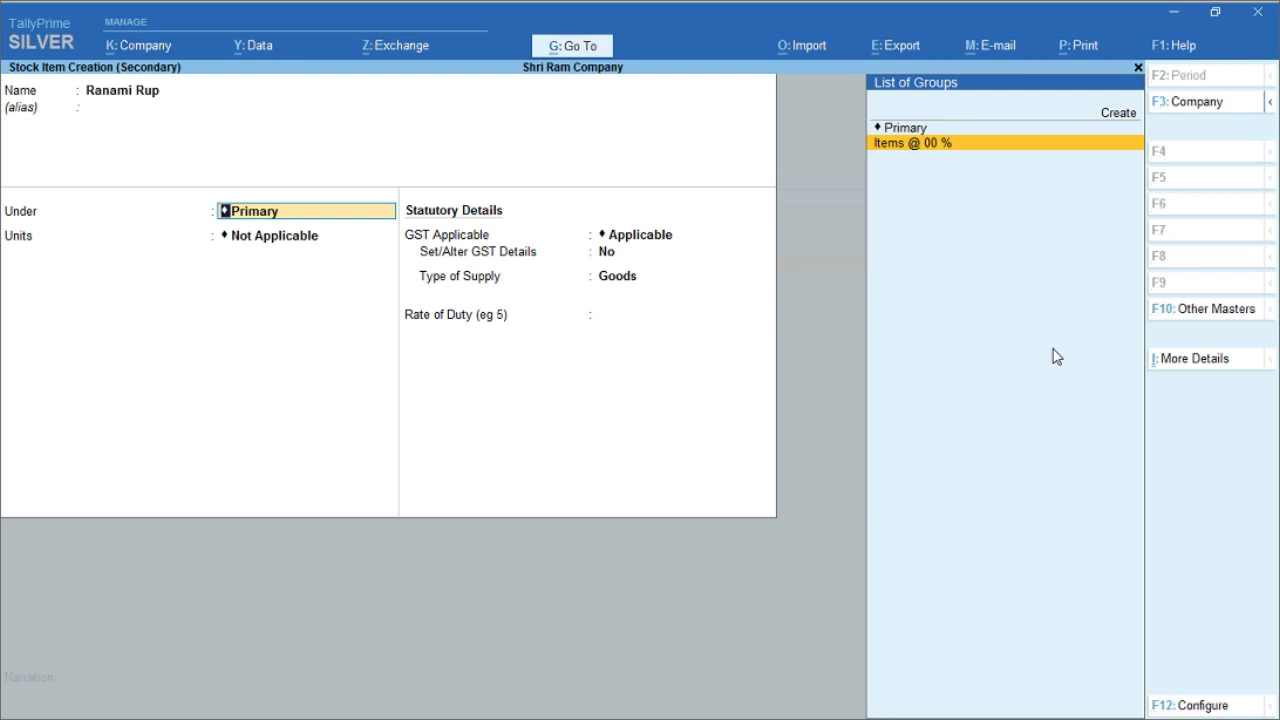
{"action": "key", "text": "Return"}
{"action": "key", "text": "BackSpace"}
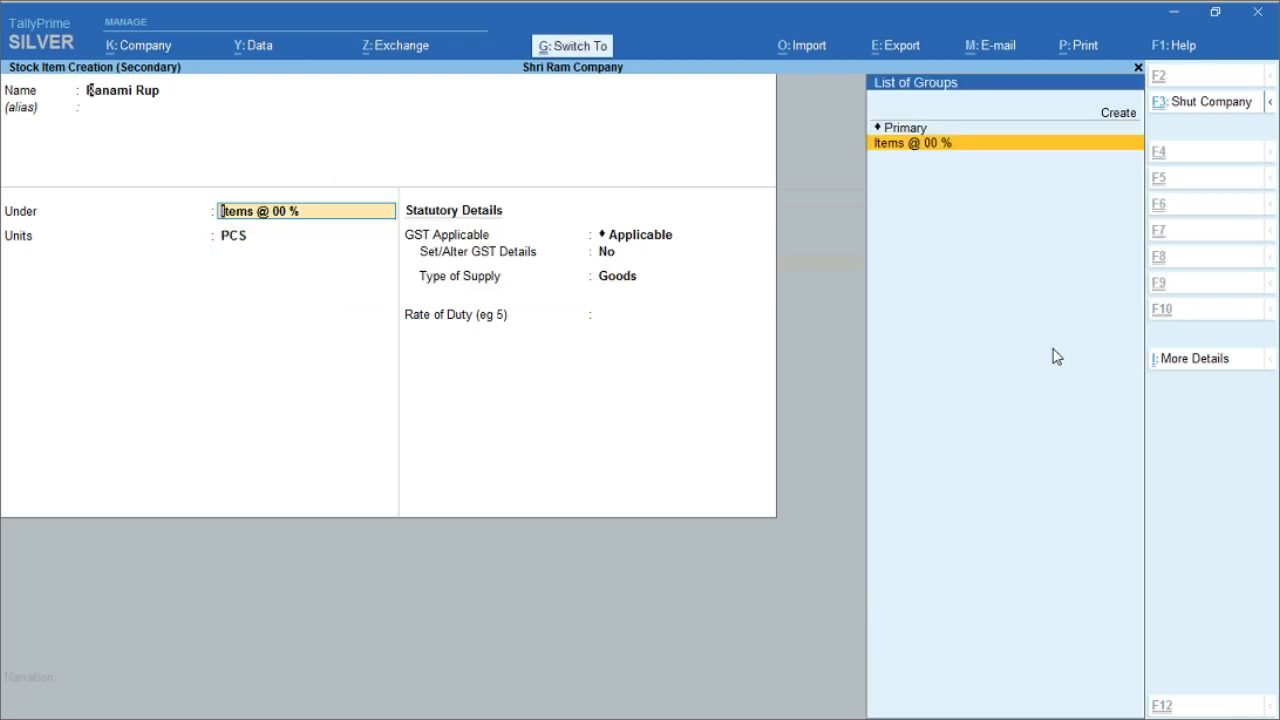
Open the Items @ 00 % stock group for alteration, review its settings and return to the stock item
{"action": "key", "text": "ctrl+Return"}
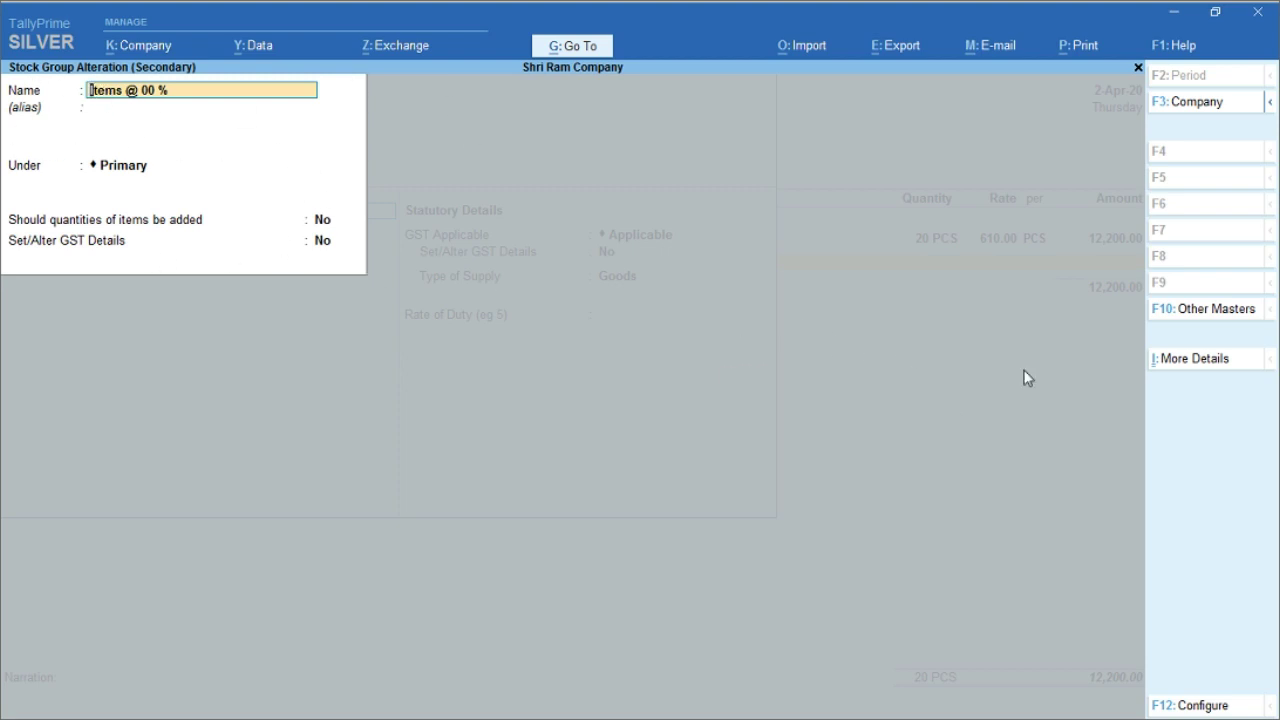
{"action": "key", "text": "Return"}
{"action": "key", "text": "Return"}
{"action": "key", "text": "Return"}
{"action": "key", "text": "Return"}
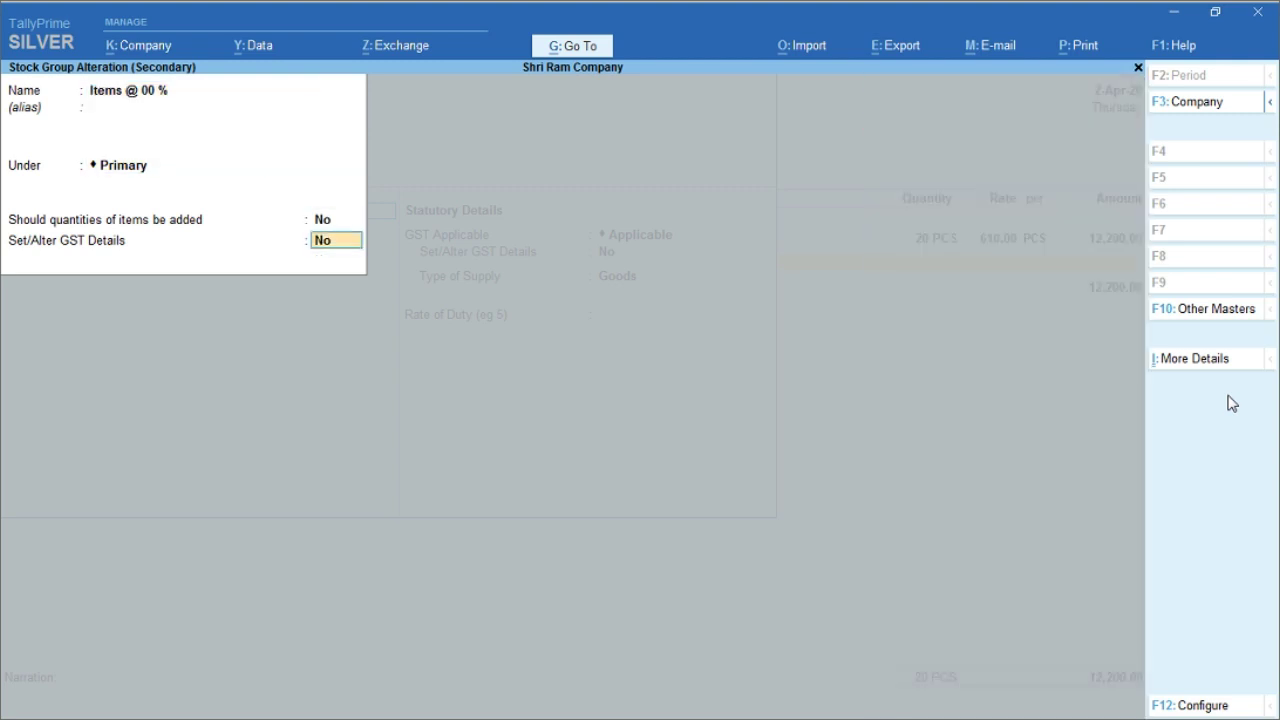
{"action": "key", "text": "Return"}
{"action": "key", "text": "y"}
{"action": "key", "text": "Return"}
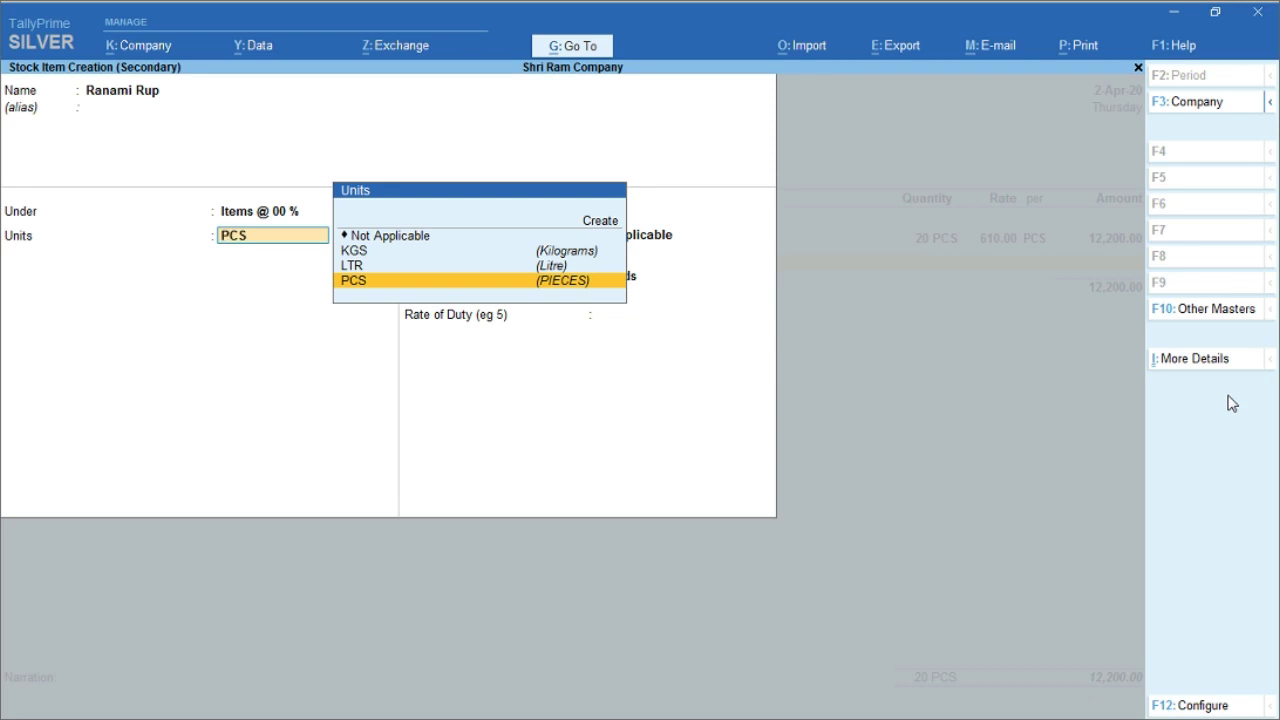
{"action": "key", "text": "ctrl+Return"}
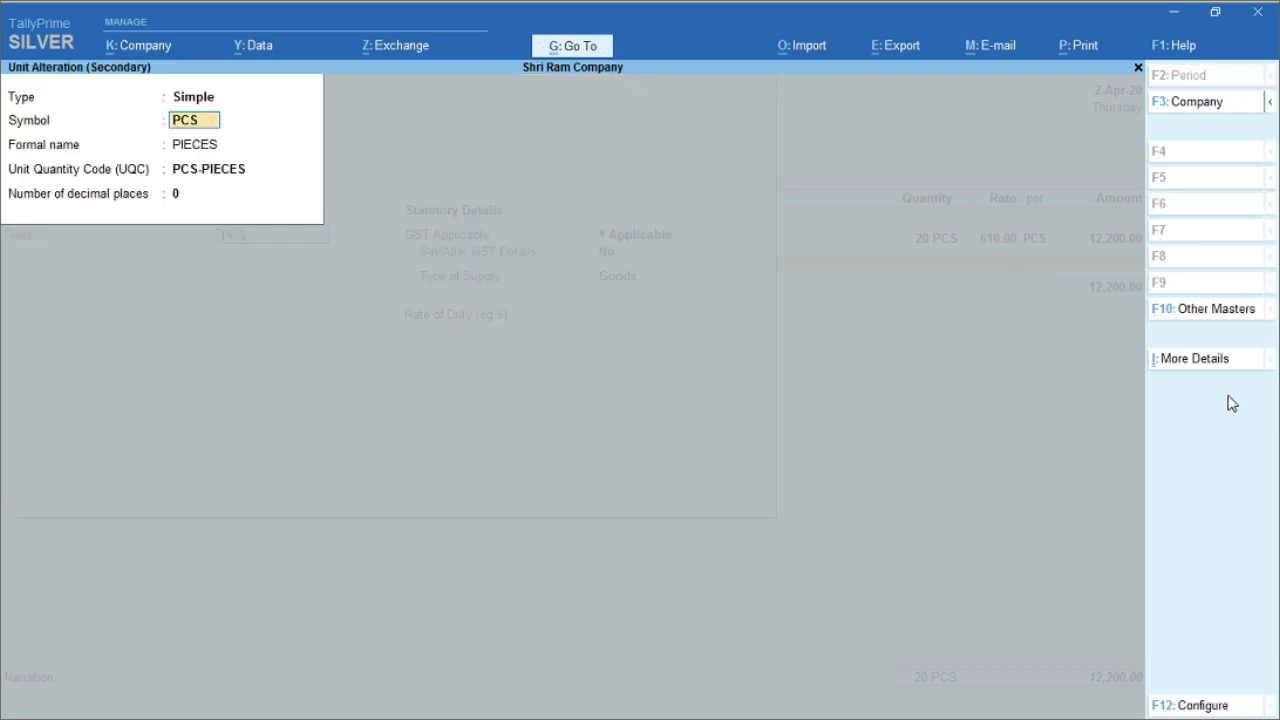
{"action": "key", "text": "BackSpace"}
{"action": "key", "text": "Escape"}
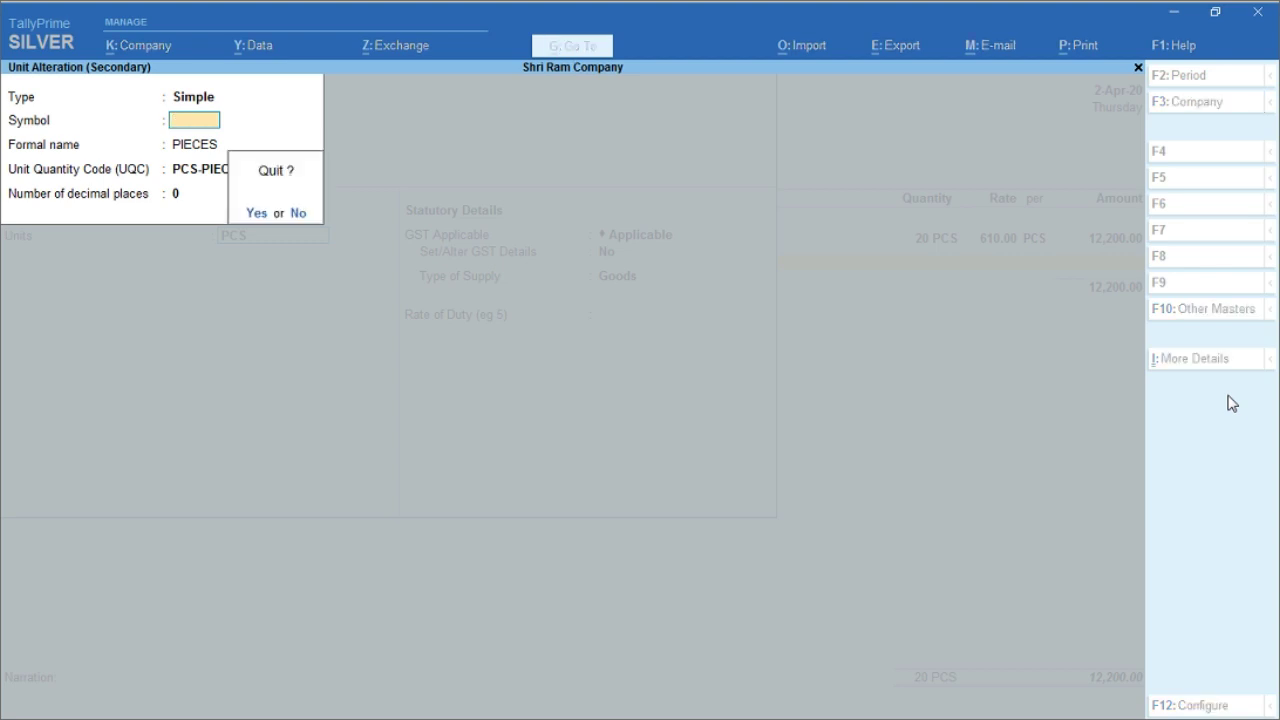
{"action": "key", "text": "Return"}
Set the stock item's unit of measure to KGS (Kilograms)
{"action": "key", "text": "Up"}
{"action": "key", "text": "Up"}
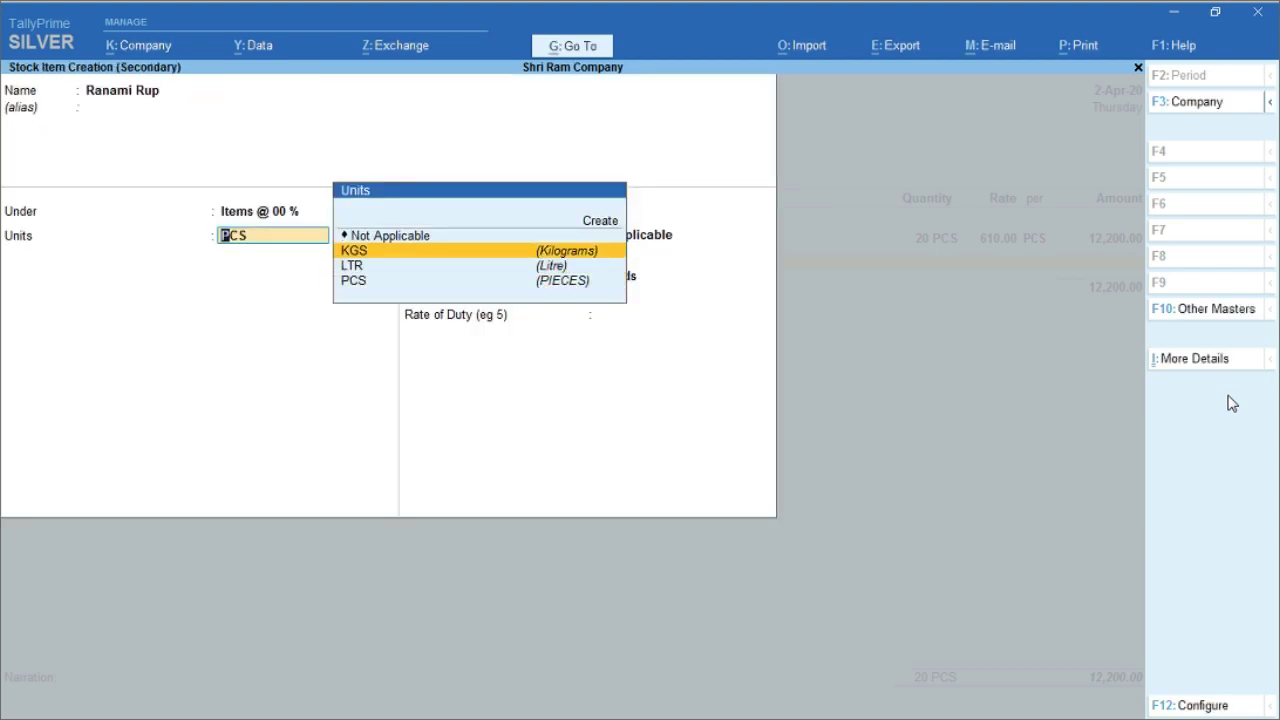
{"action": "key", "text": "ctrl"}
{"action": "key", "text": "Return"}
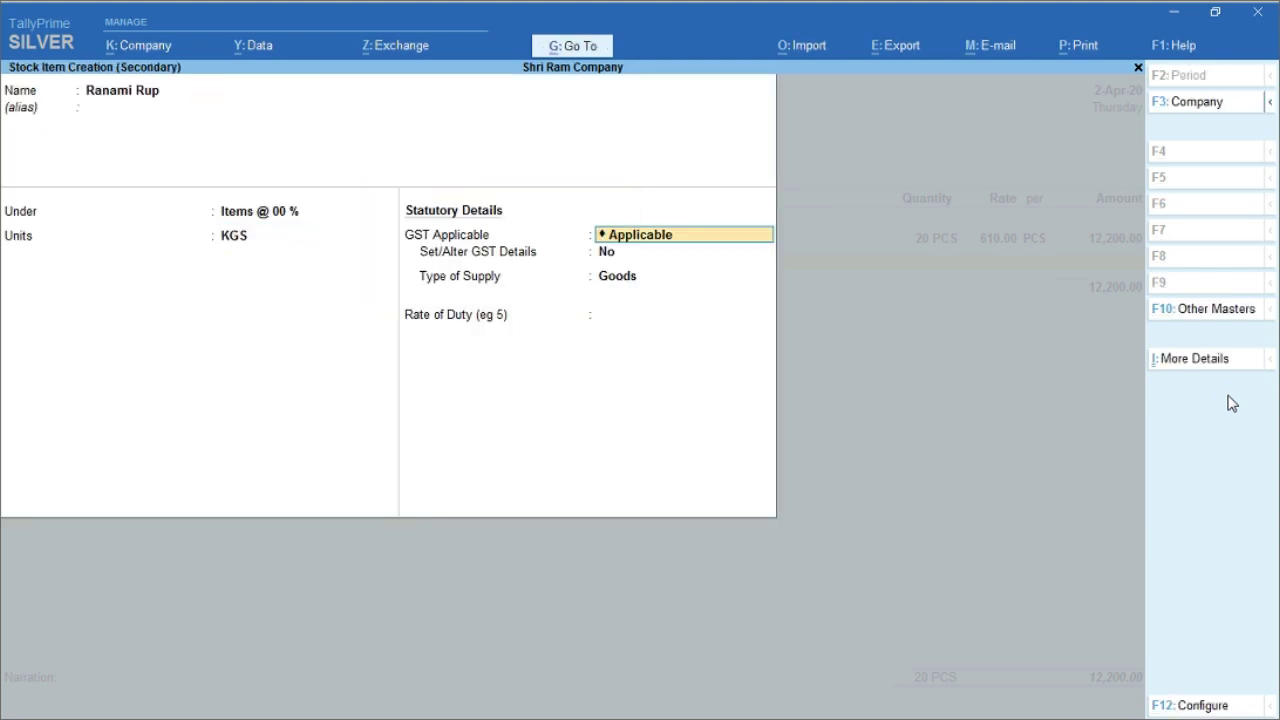
Open the KGS unit for alteration, review its formal name, quantity code and decimal places, and return to the stock item
{"action": "key", "text": "BackSpace"}
{"action": "key", "text": "ctrl+Return"}
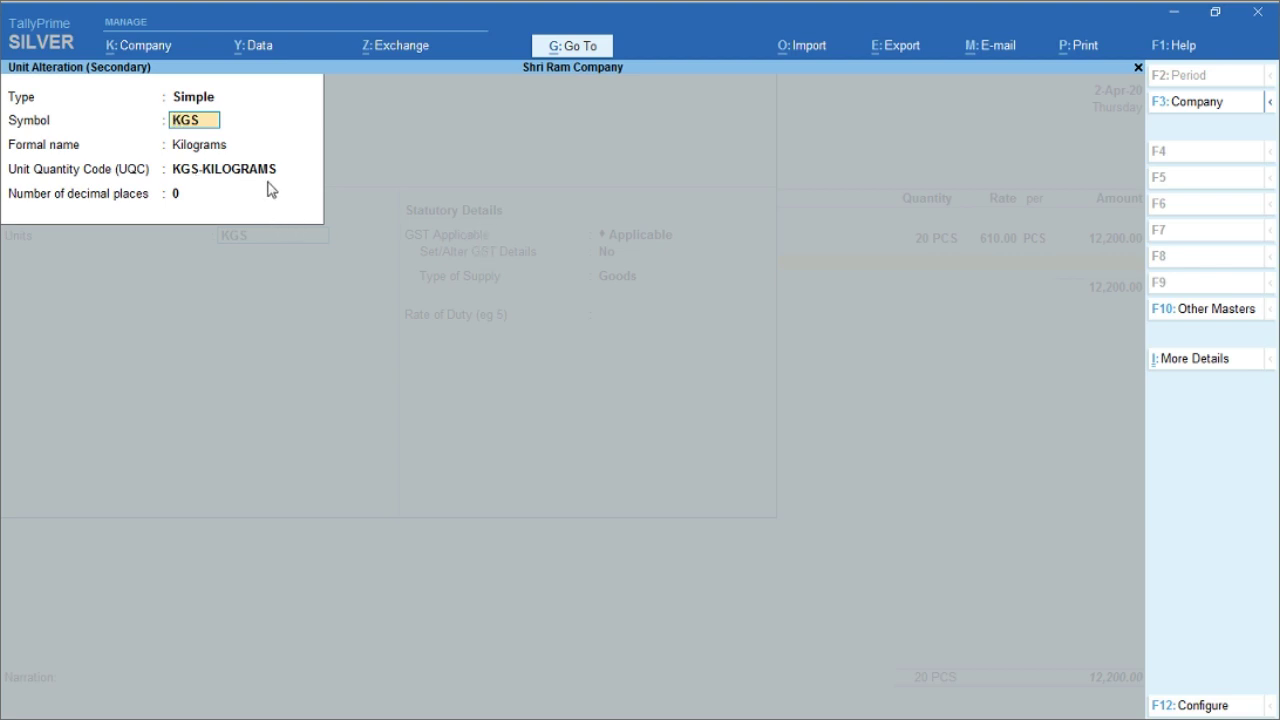
{"action": "key", "text": "Return"}
{"action": "key", "text": "Return"}
{"action": "key", "text": "Return"}
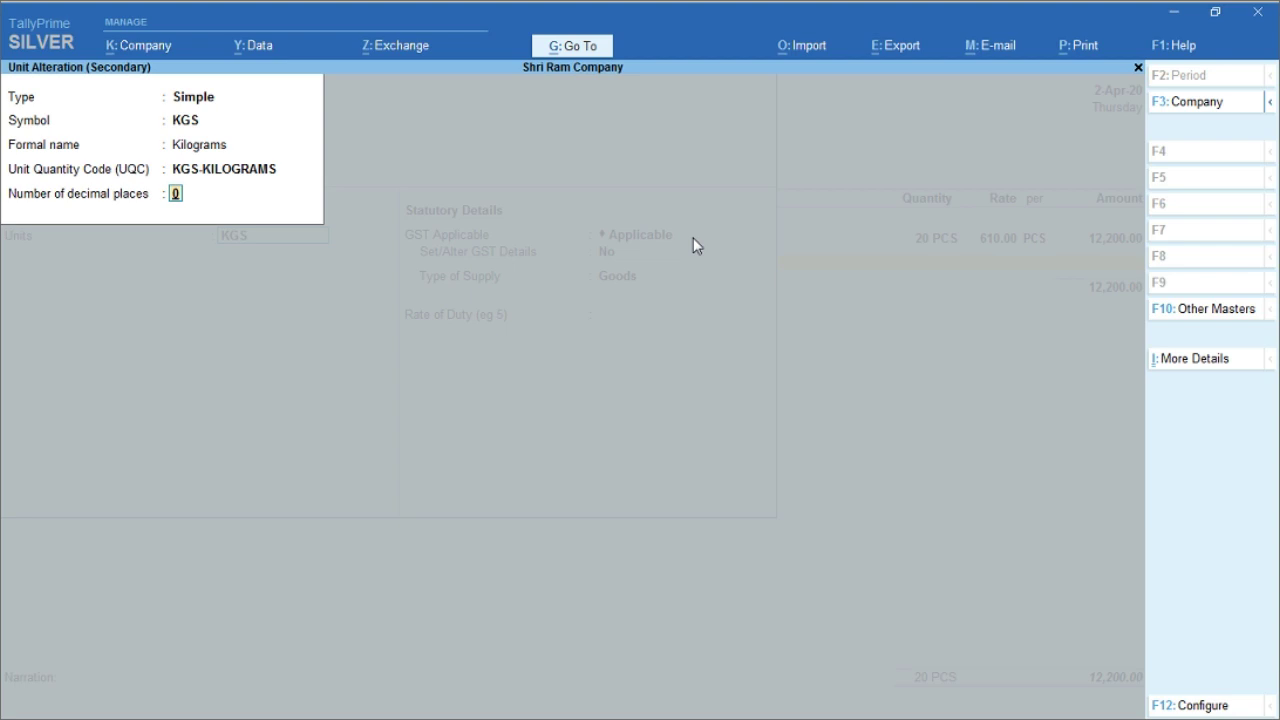
{"action": "key", "text": "Return"}
{"action": "key", "text": "Return"}
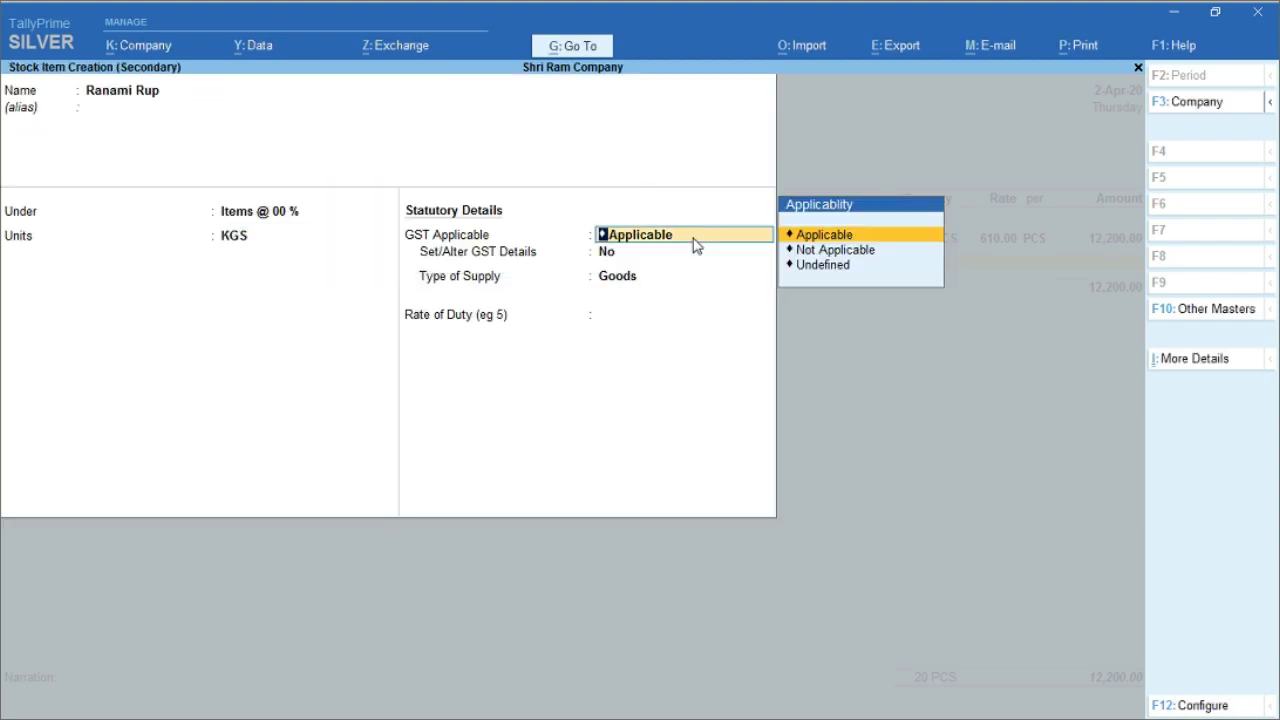
Keep GST as Applicable for the stock item and set Set/Alter GST Details to Yes
{"action": "key", "text": "Return"}
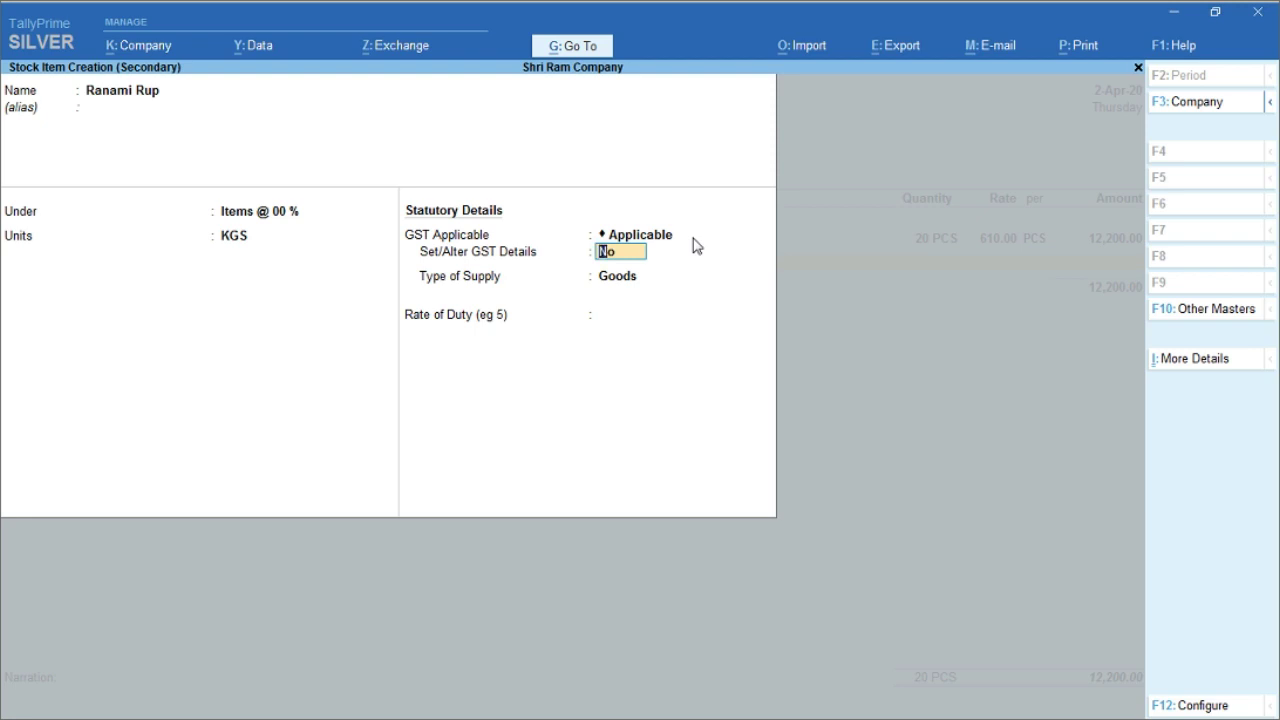
{"action": "key", "text": "Return"}
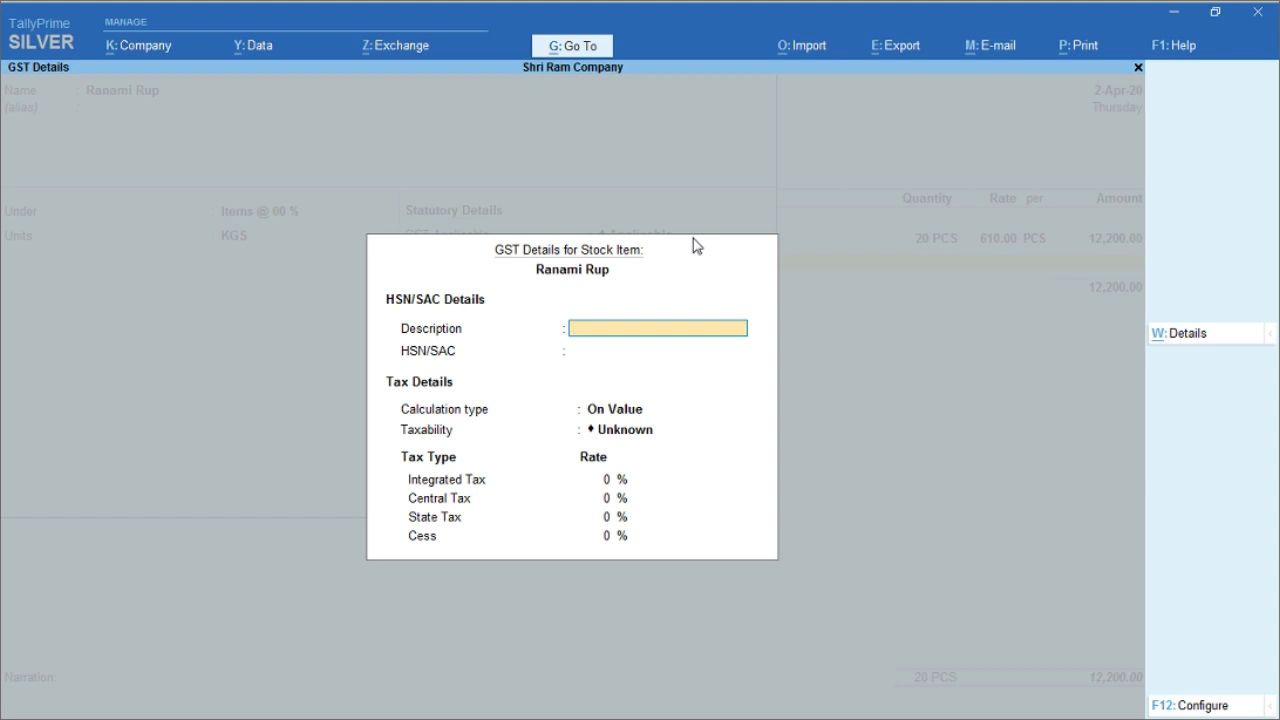
{"action": "key", "text": "Escape"}
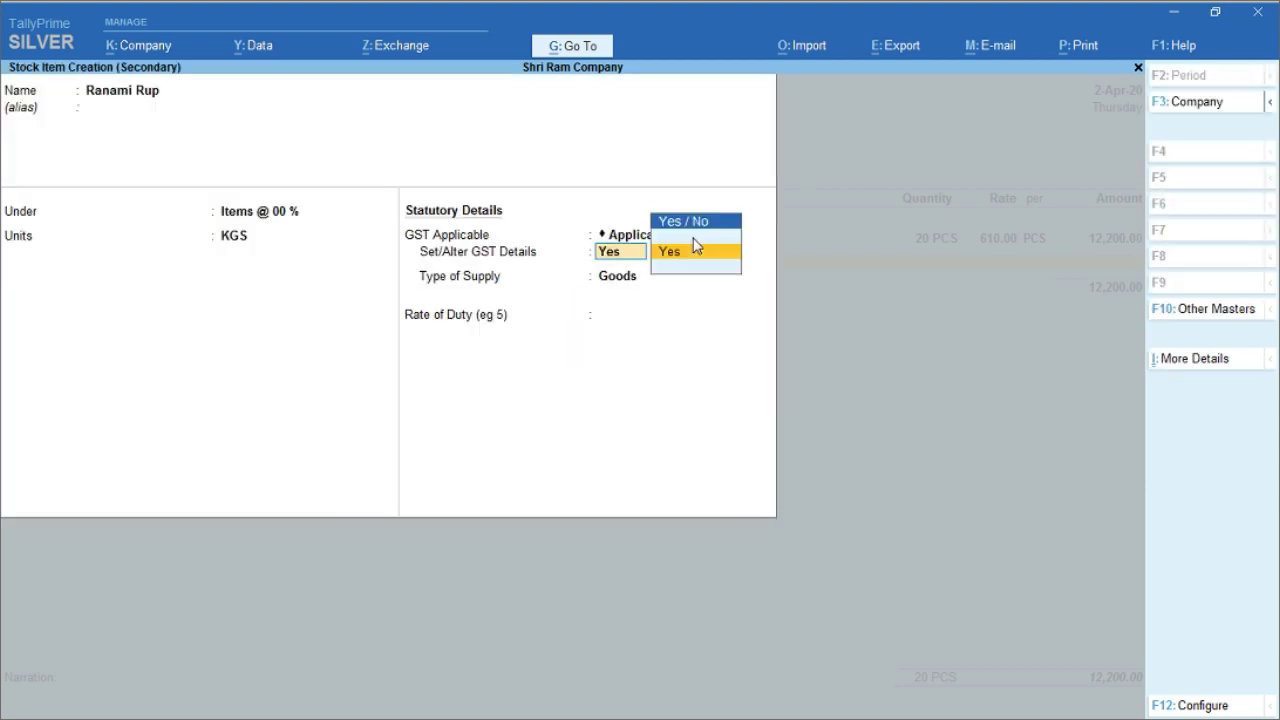
Correct the stock item's name to Rajani Rup, keeping the Items @ 00 % group and KGS unit
{"action": "key", "text": "BackSpace"}
{"action": "key", "text": "BackSpace"}
{"action": "key", "text": "BackSpace"}
{"action": "key", "text": "BackSpace"}
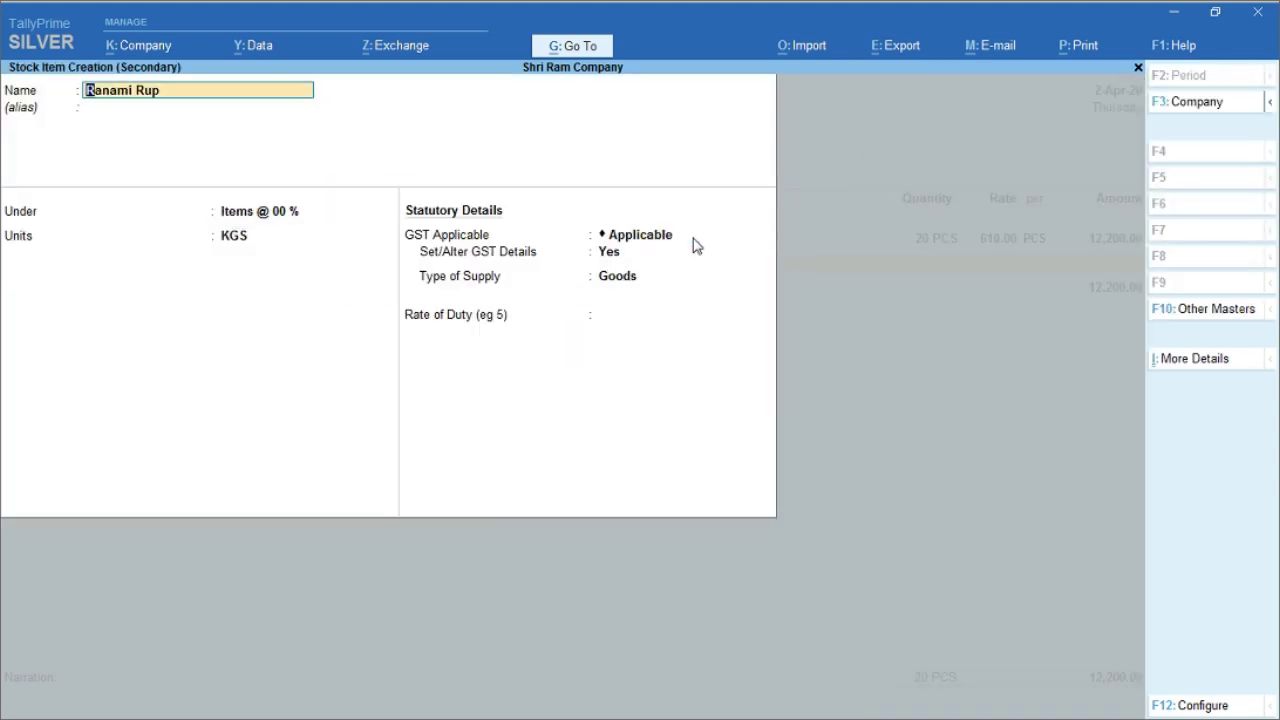
{"action": "type", "text": "R"}
{"action": "key", "text": "Return"}
{"action": "key", "text": "Return"}
{"action": "key", "text": "Return"}
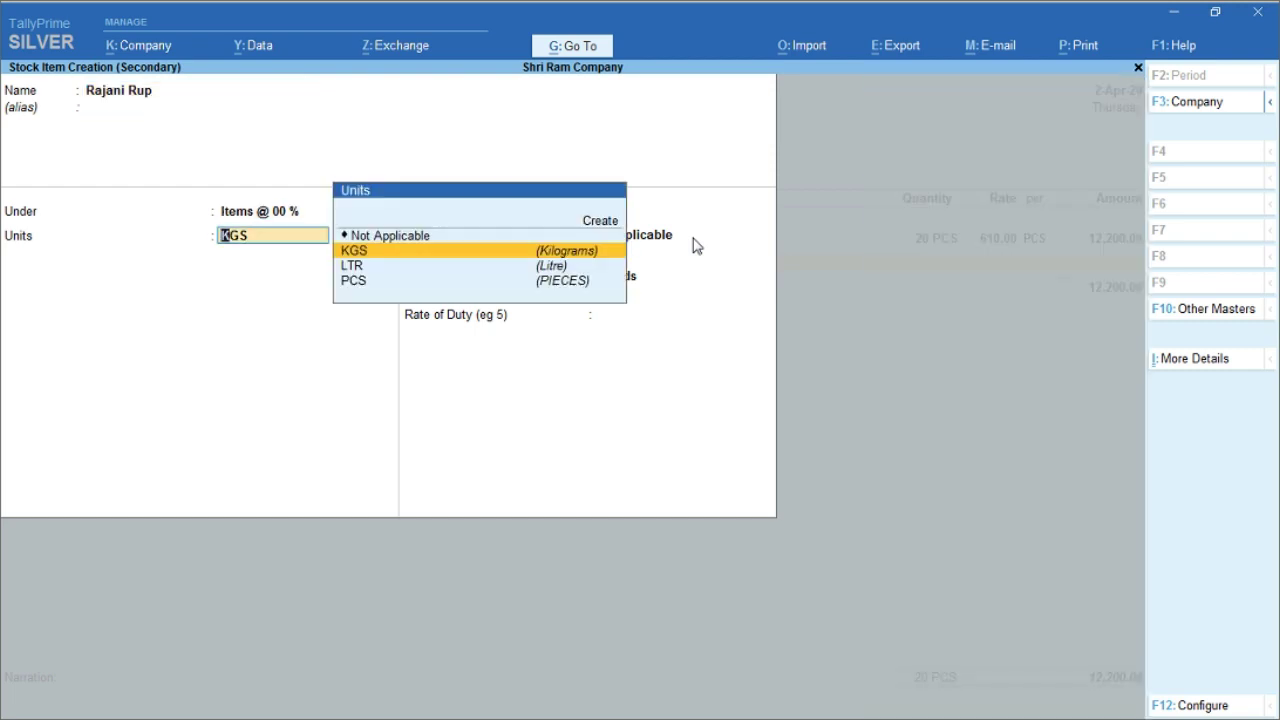
{"action": "key", "text": "Return"}
{"action": "key", "text": "Return"}
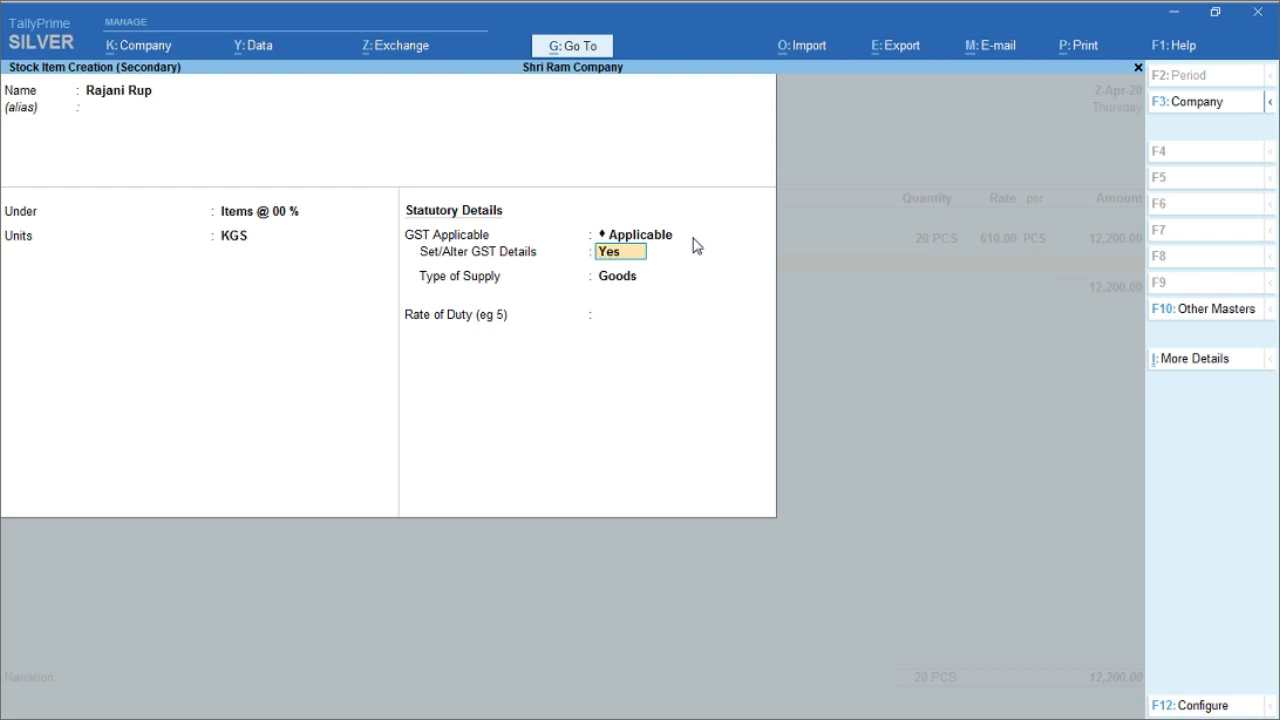
Open Rajani Rup's GST details and check its HSN code in the item table on page 1 of the bill PDF
{"action": "key", "text": "Return"}
{"action": "key", "text": "Return"}
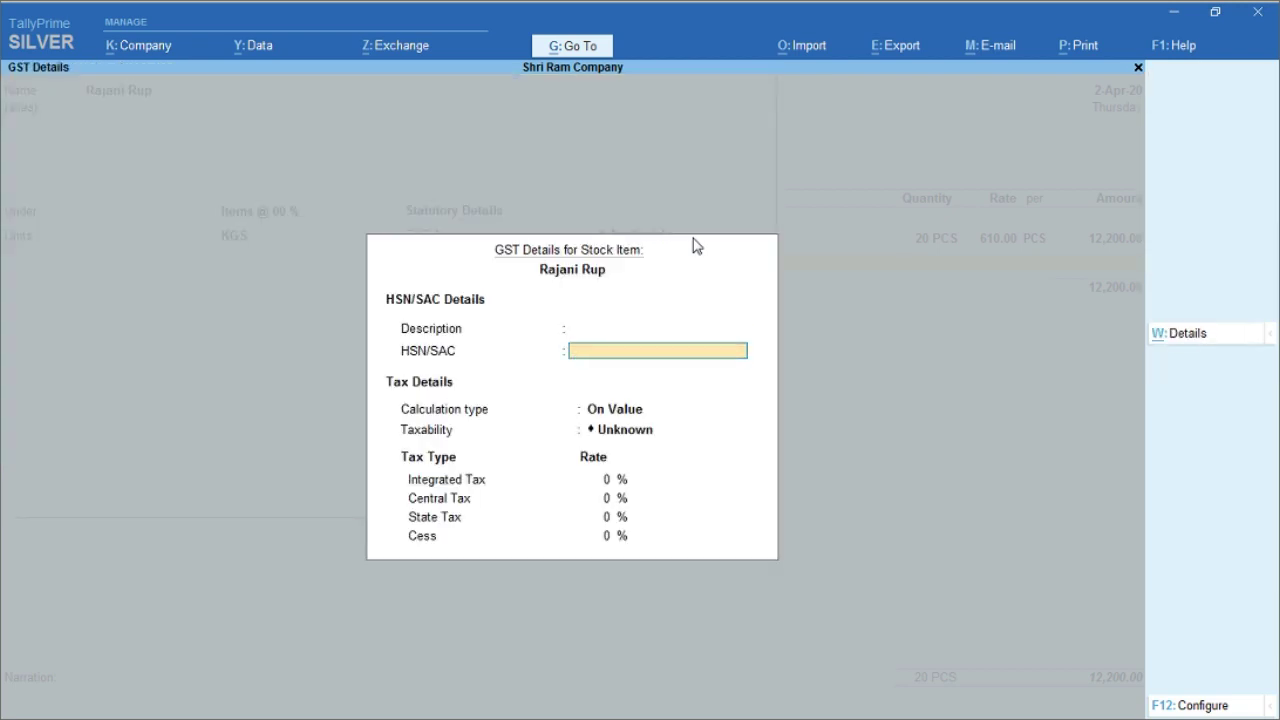
{"action": "left_click", "coordinate": [1177, 14]}
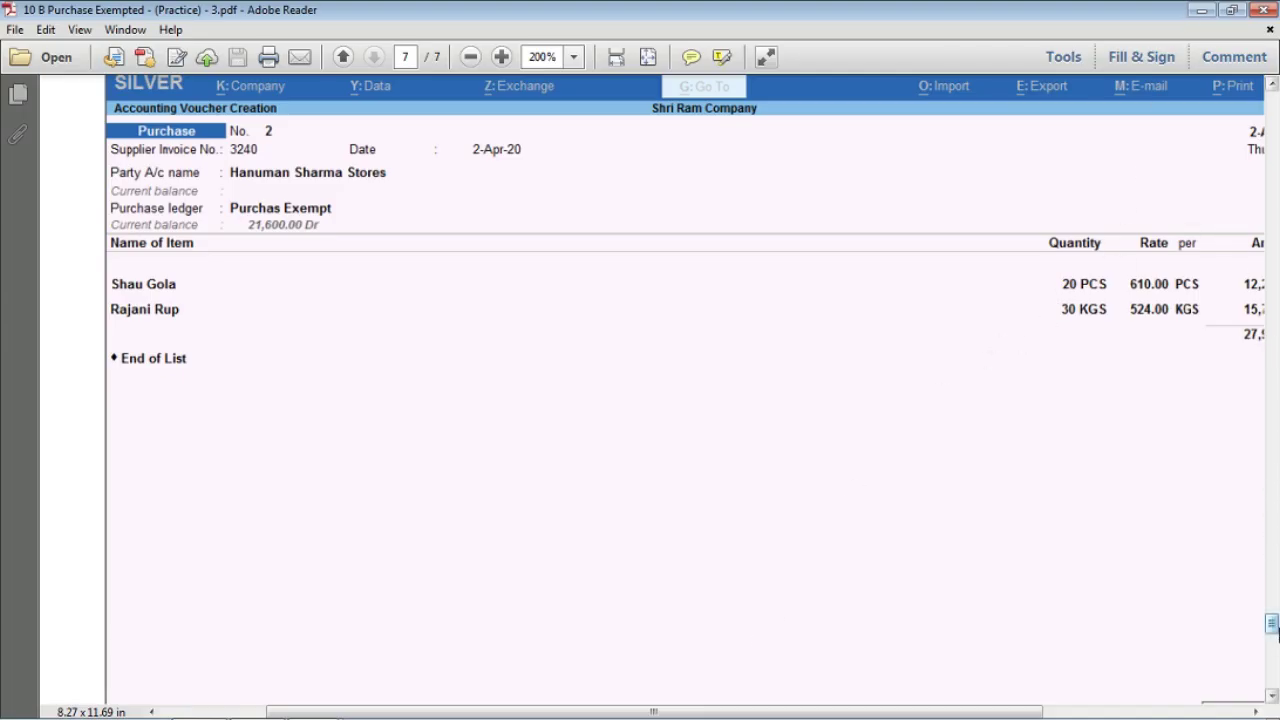
{"action": "left_click_drag", "start_coordinate": [1272, 625], "coordinate": [1272, 110]}
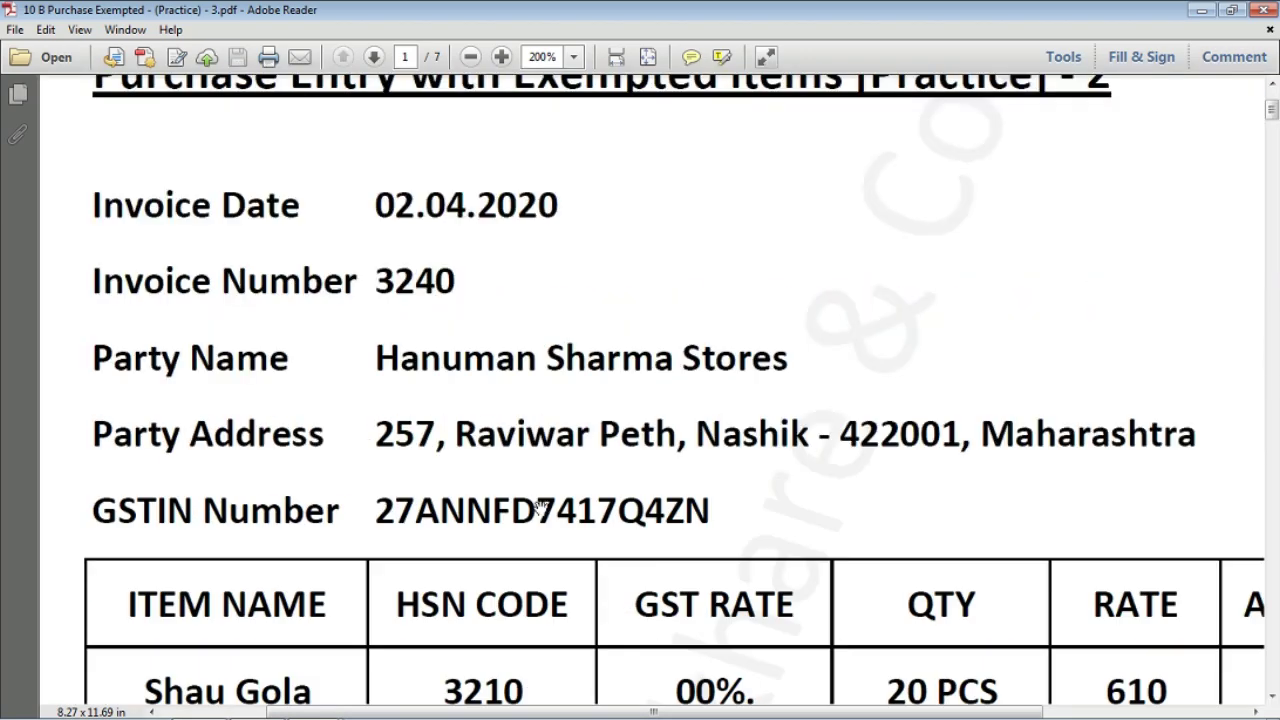
{"action": "scroll", "coordinate": [540, 507], "scroll_direction": "down", "scroll_amount": 3}
{"action": "mouse_move", "coordinate": [370, 712]}
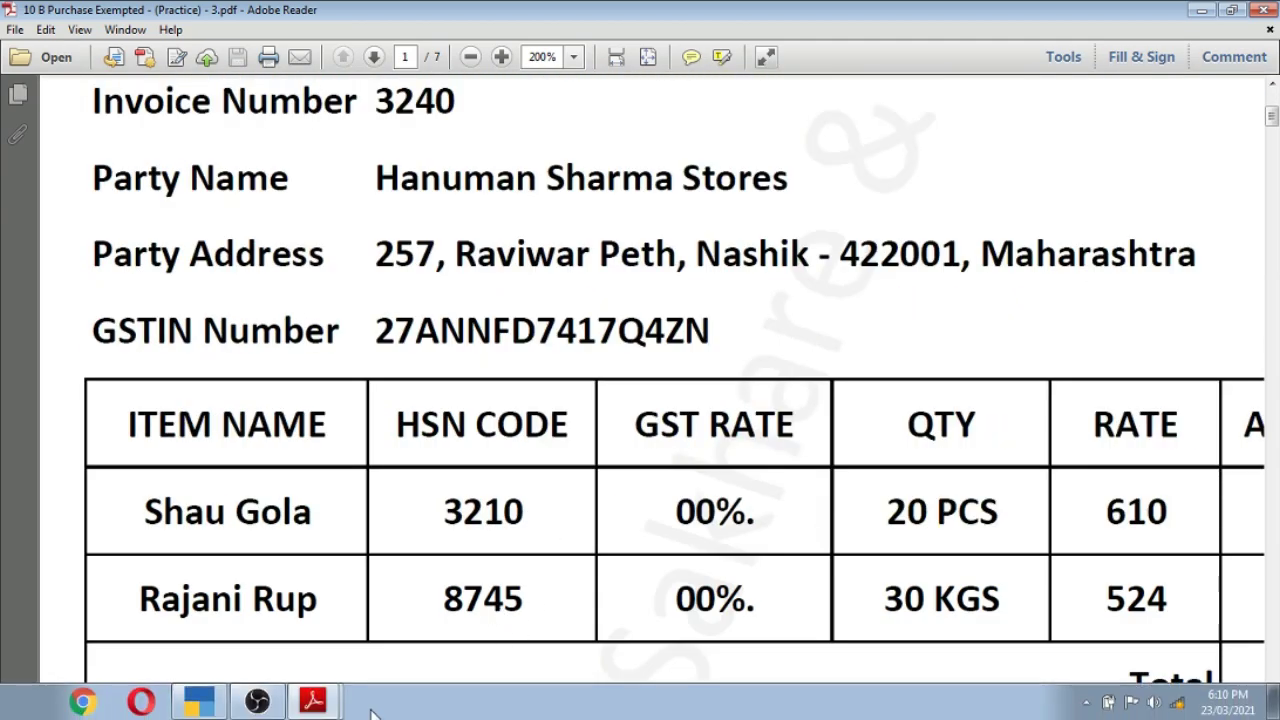
{"action": "left_click", "coordinate": [199, 701]}
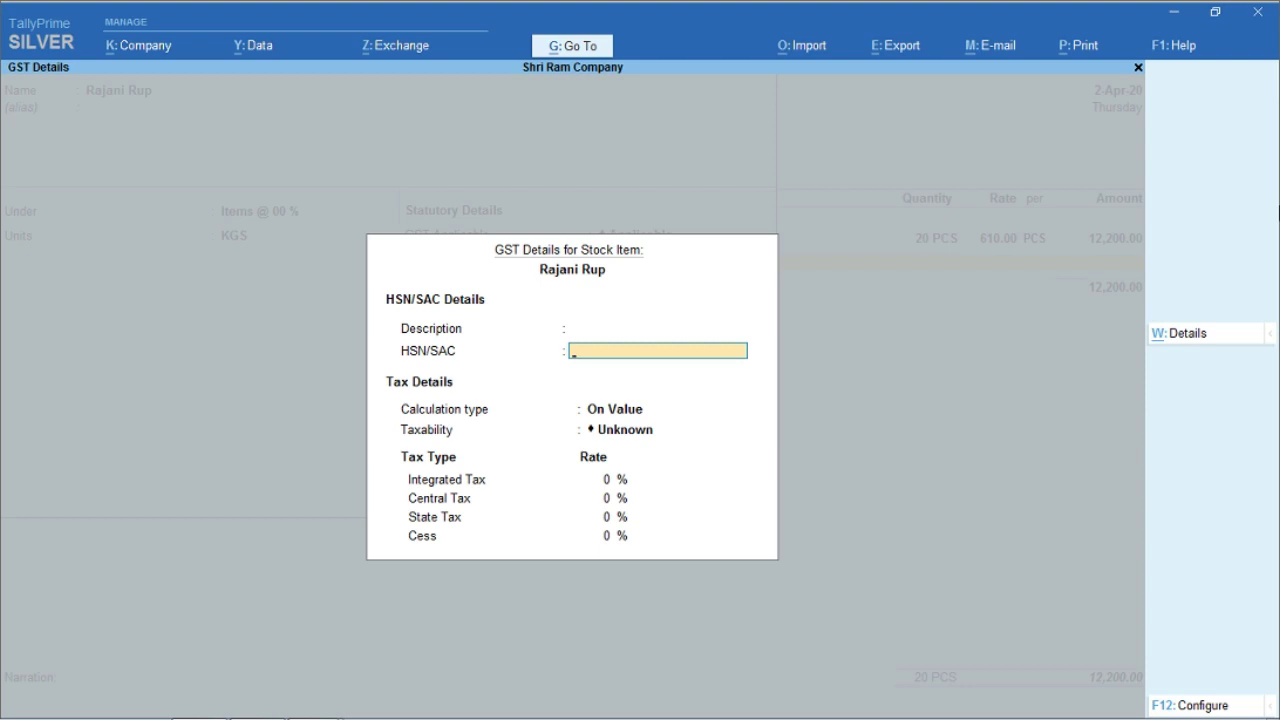
{"action": "type", "text": "8745"}
{"action": "key", "text": "Return"}
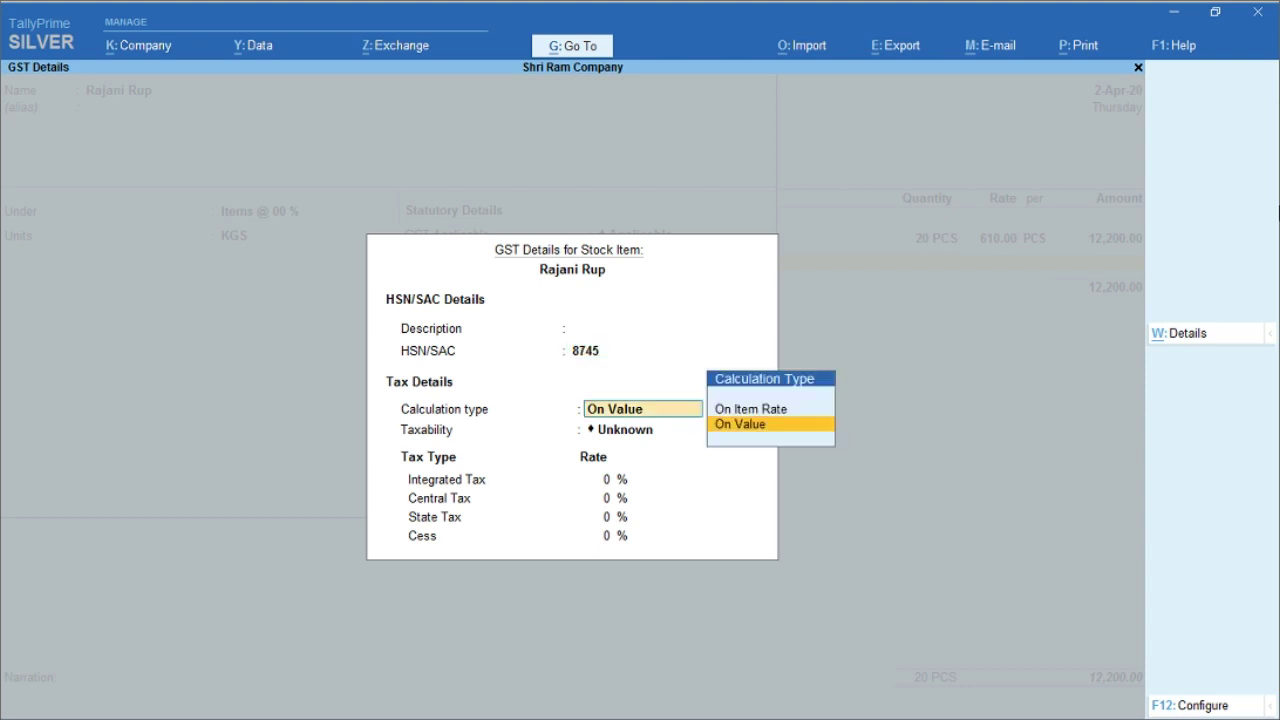
{"action": "key", "text": "Return"}
{"action": "key", "text": "Down"}
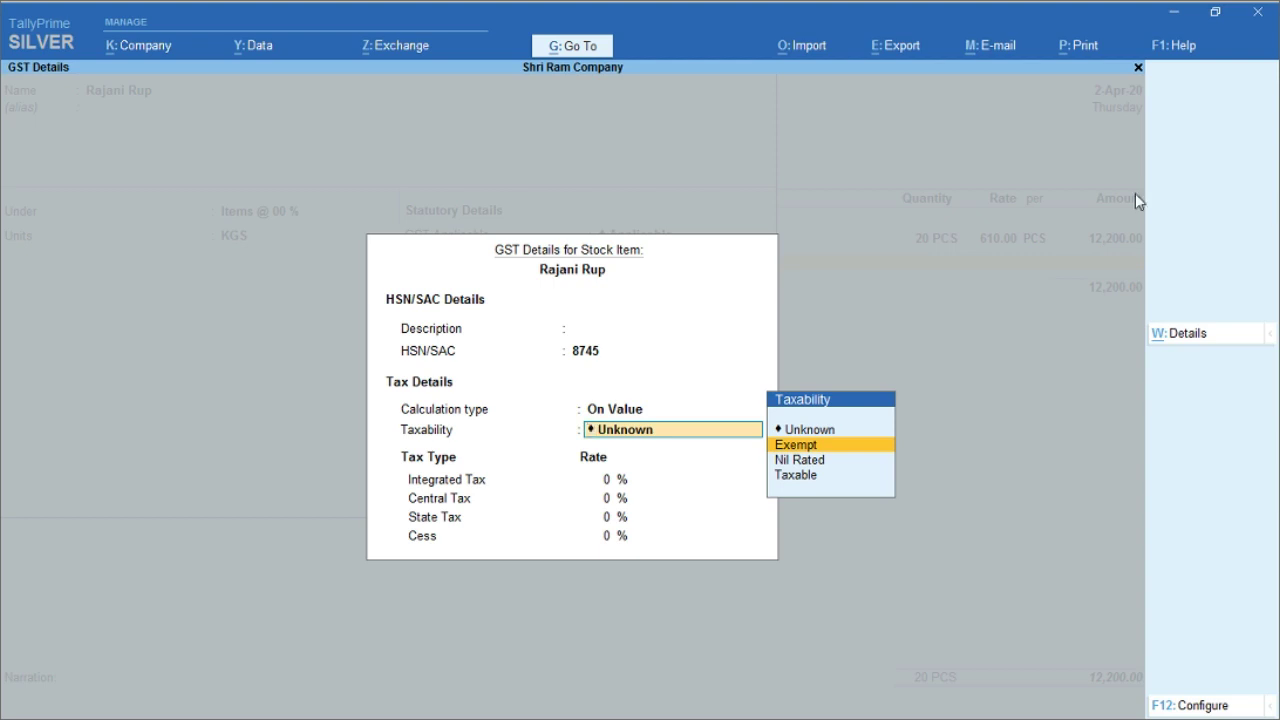
{"action": "key", "text": "Return"}
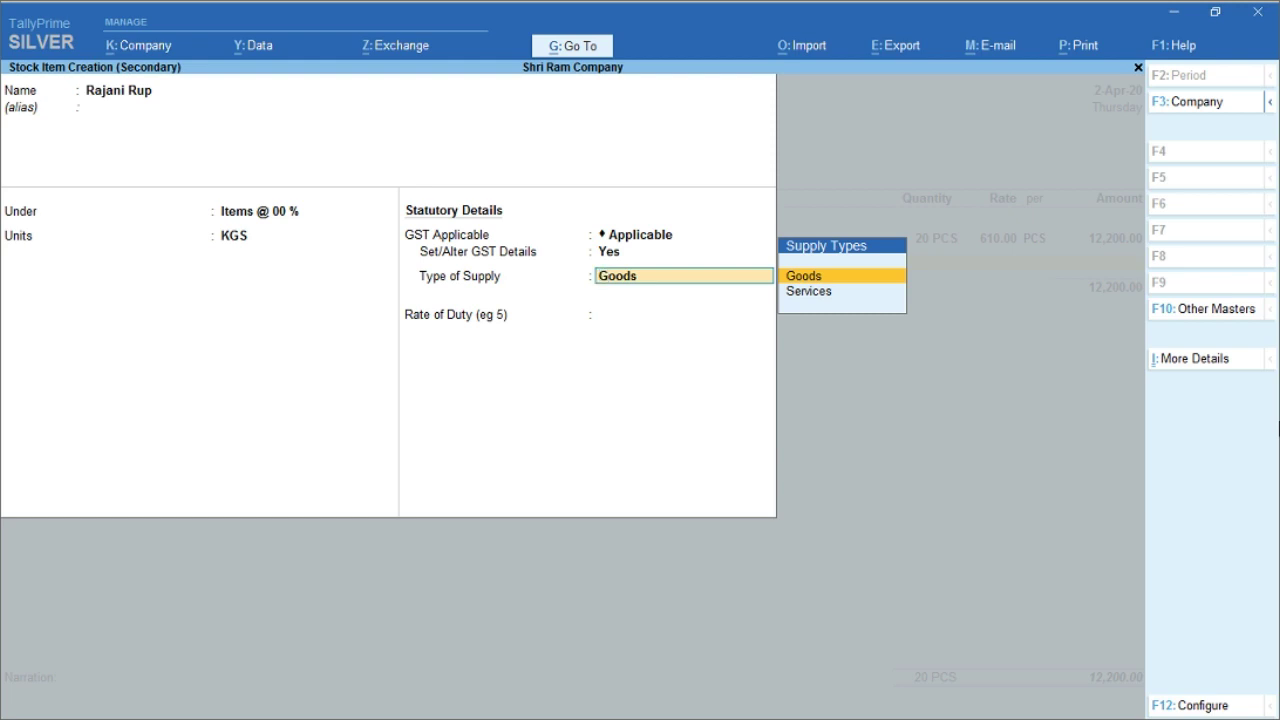
Save Rajani Rup with supply type Goods and rate of duty 0, and select it as the voucher's second item
{"action": "key", "text": "Return"}
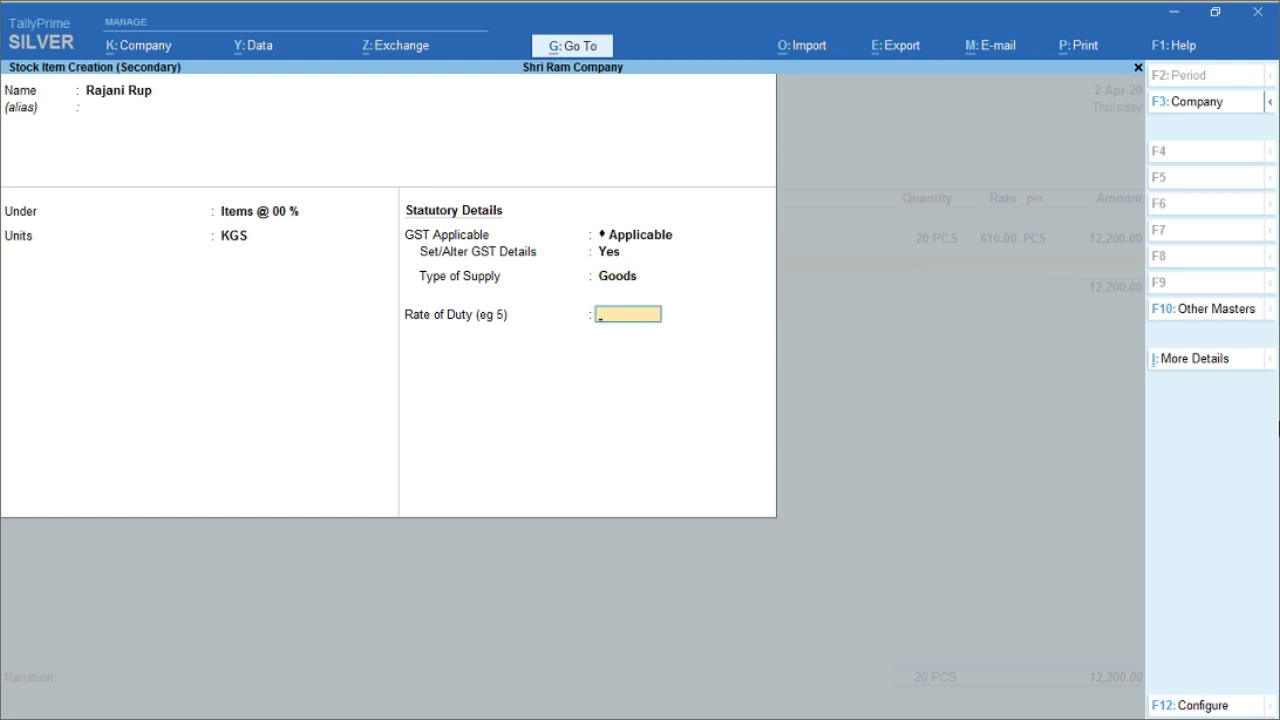
{"action": "key", "text": "Return"}
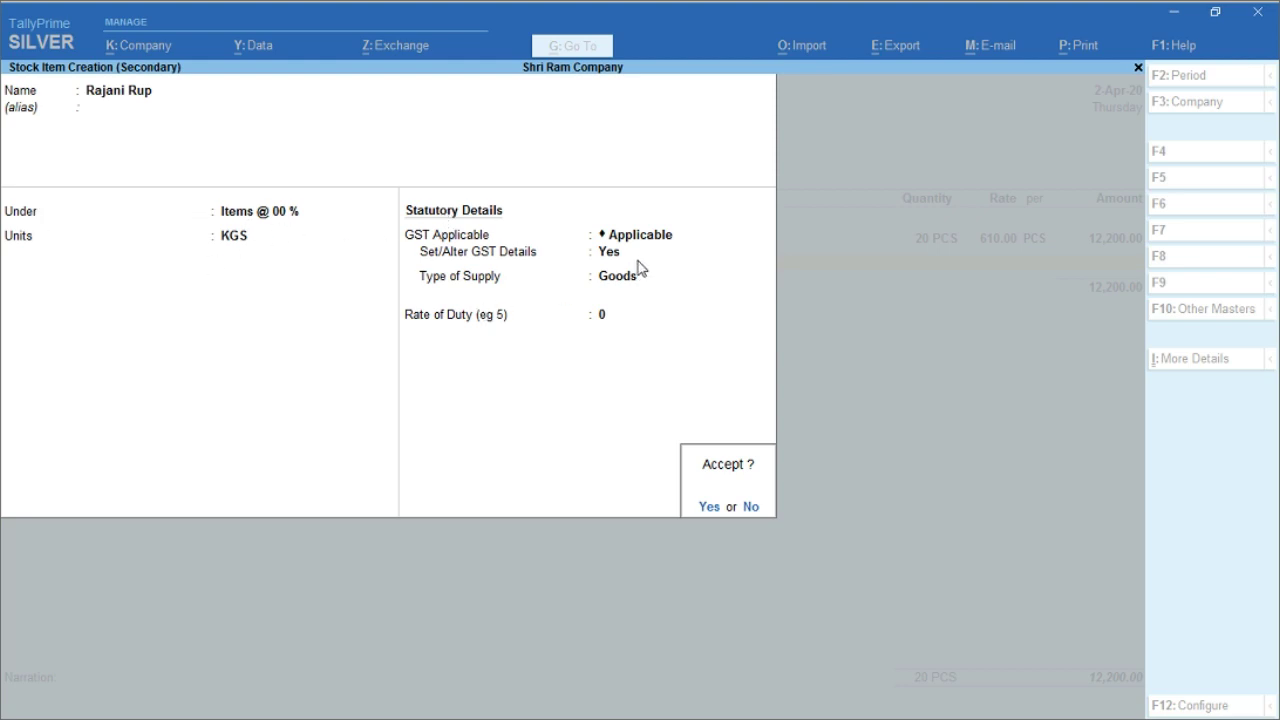
{"action": "key", "text": "y"}
{"action": "key", "text": "BackSpace"}
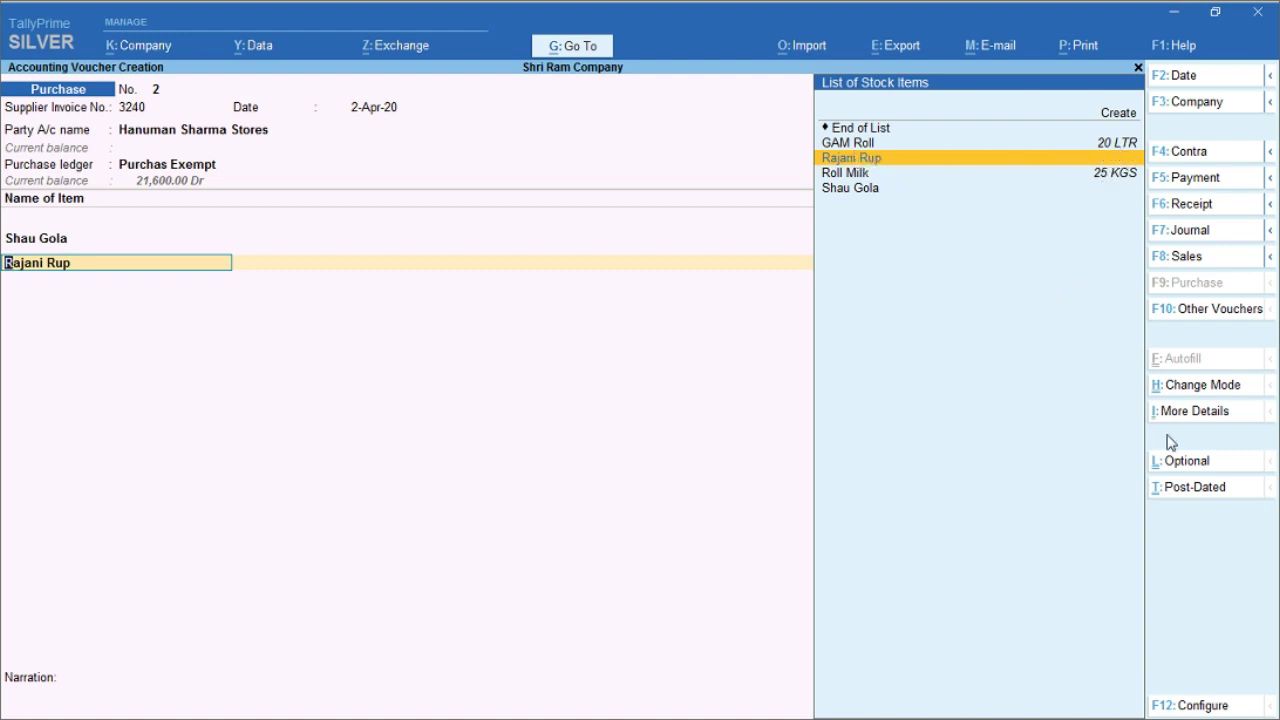
{"action": "key", "text": "Return"}
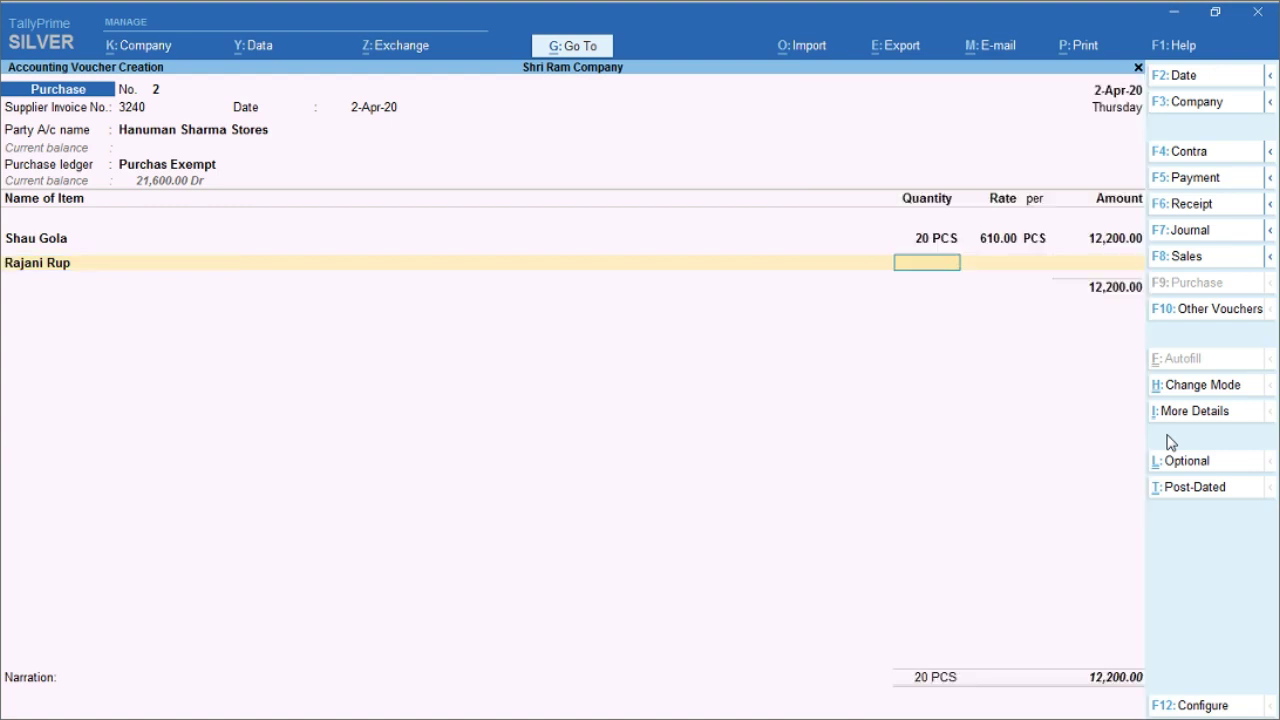
{"action": "left_click", "coordinate": [1170, 15]}
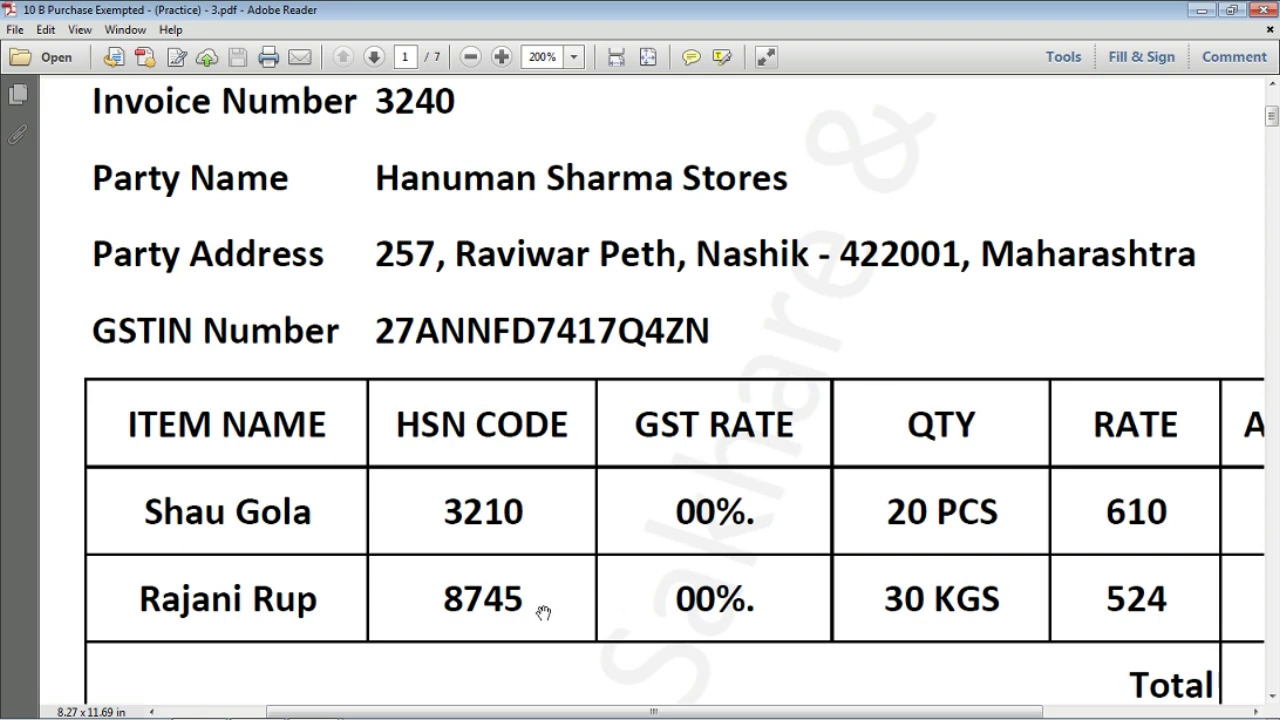
{"action": "left_click_drag", "start_coordinate": [1008, 504], "coordinate": [850, 439]}
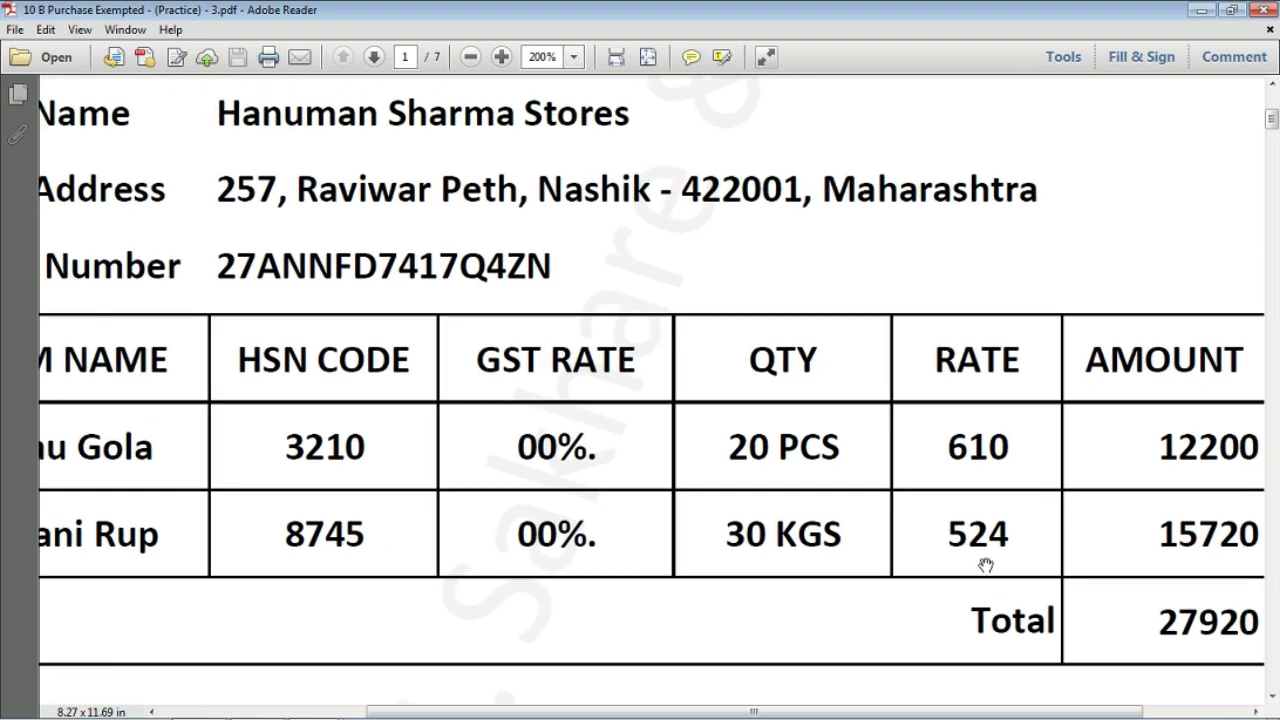
{"action": "mouse_move", "coordinate": [405, 715]}
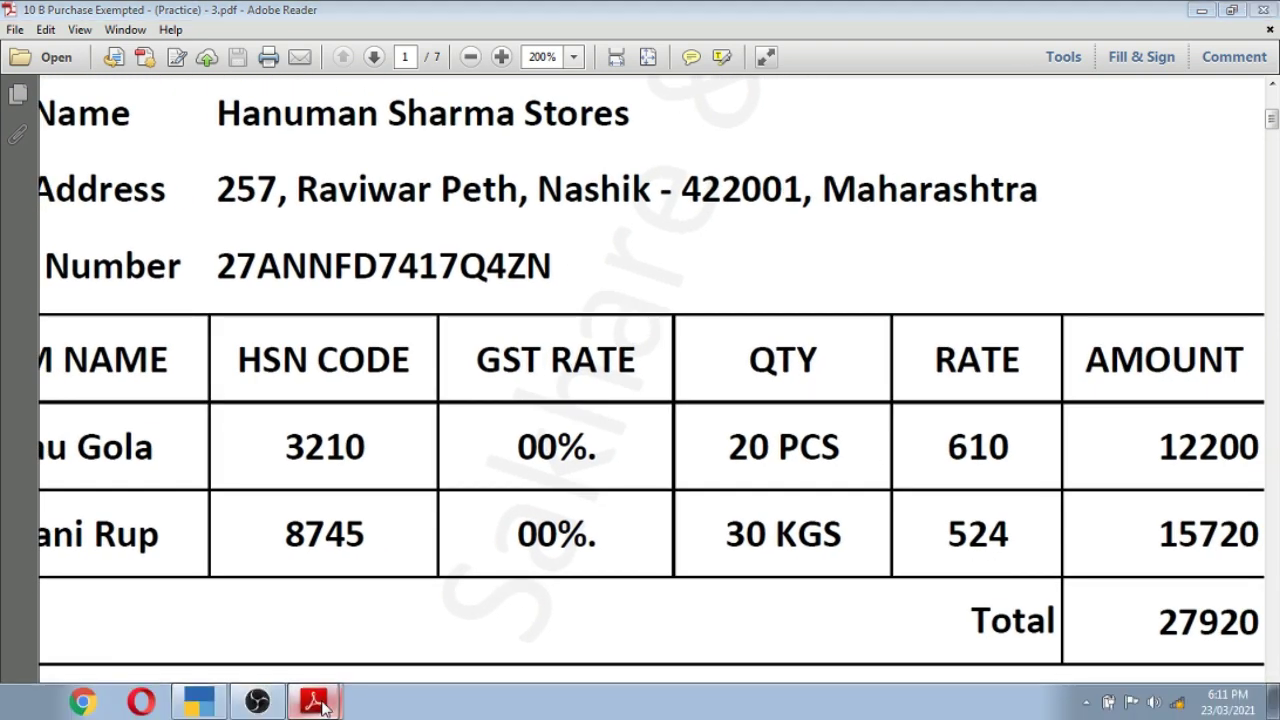
{"action": "left_click", "coordinate": [195, 705]}
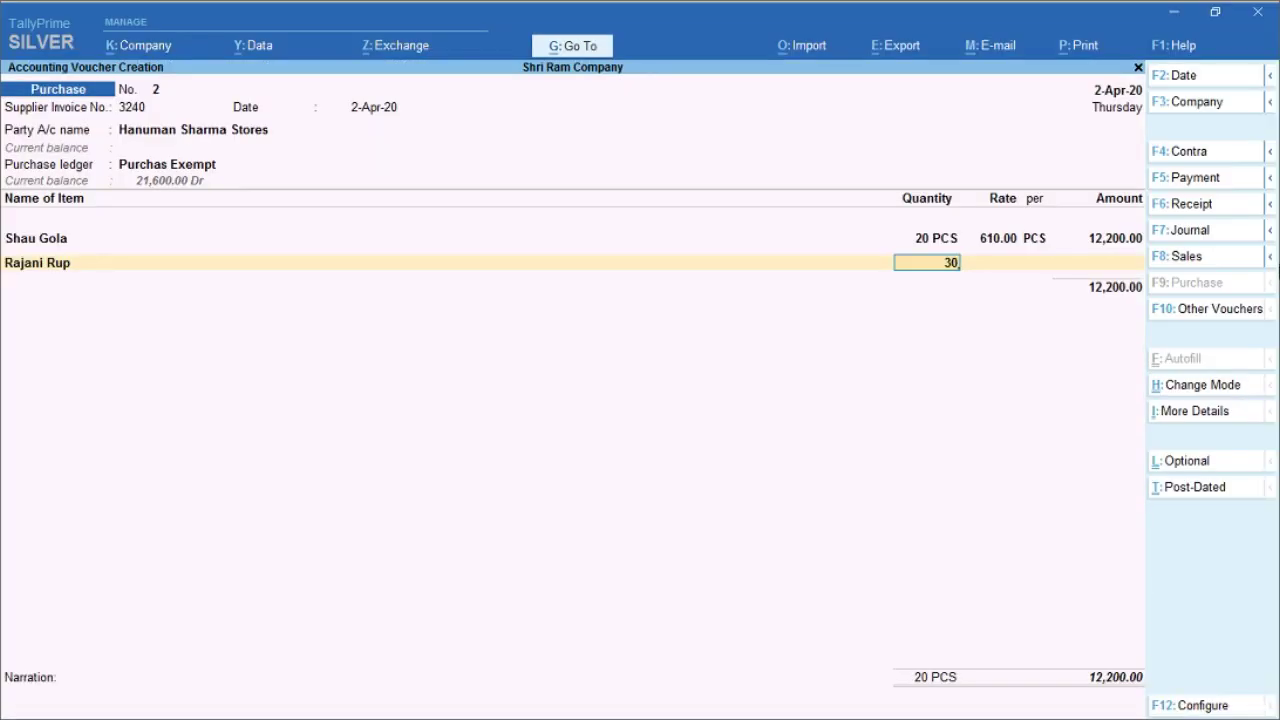
{"action": "key", "text": "Return"}
{"action": "type", "text": "524"}
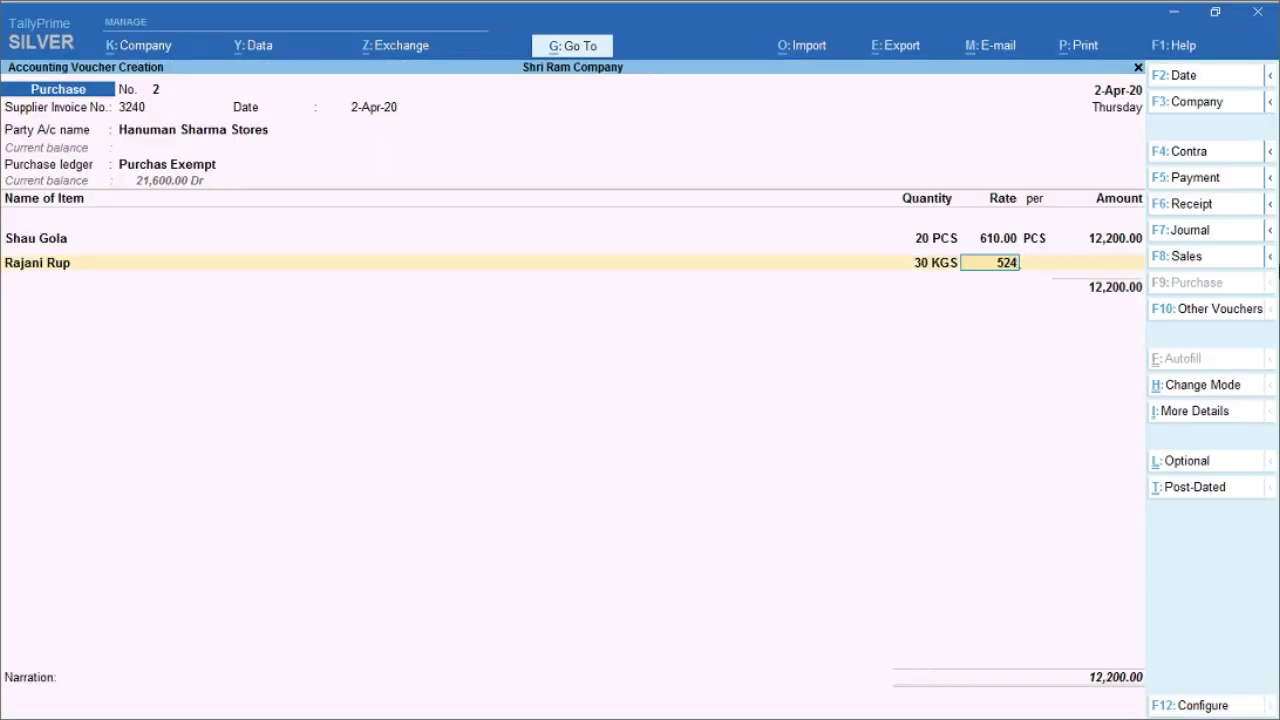
{"action": "key", "text": "Return"}
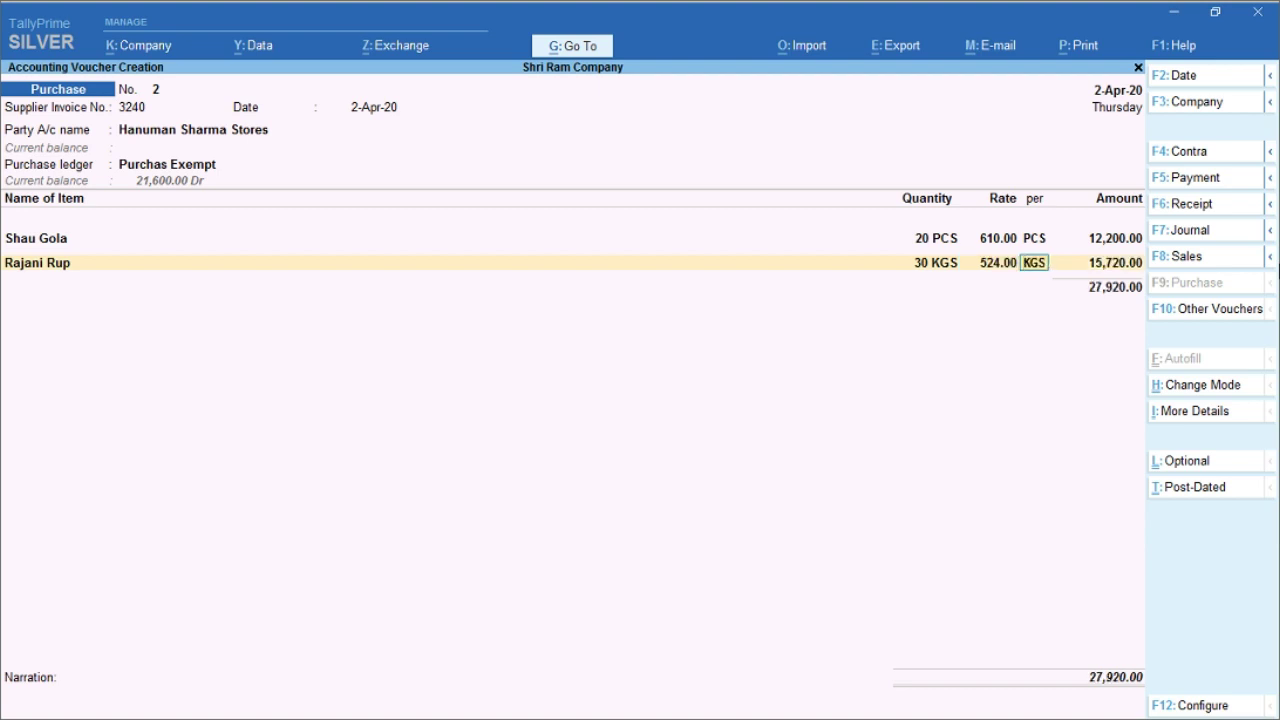
{"action": "key", "text": "Return"}
{"action": "key", "text": "Return"}
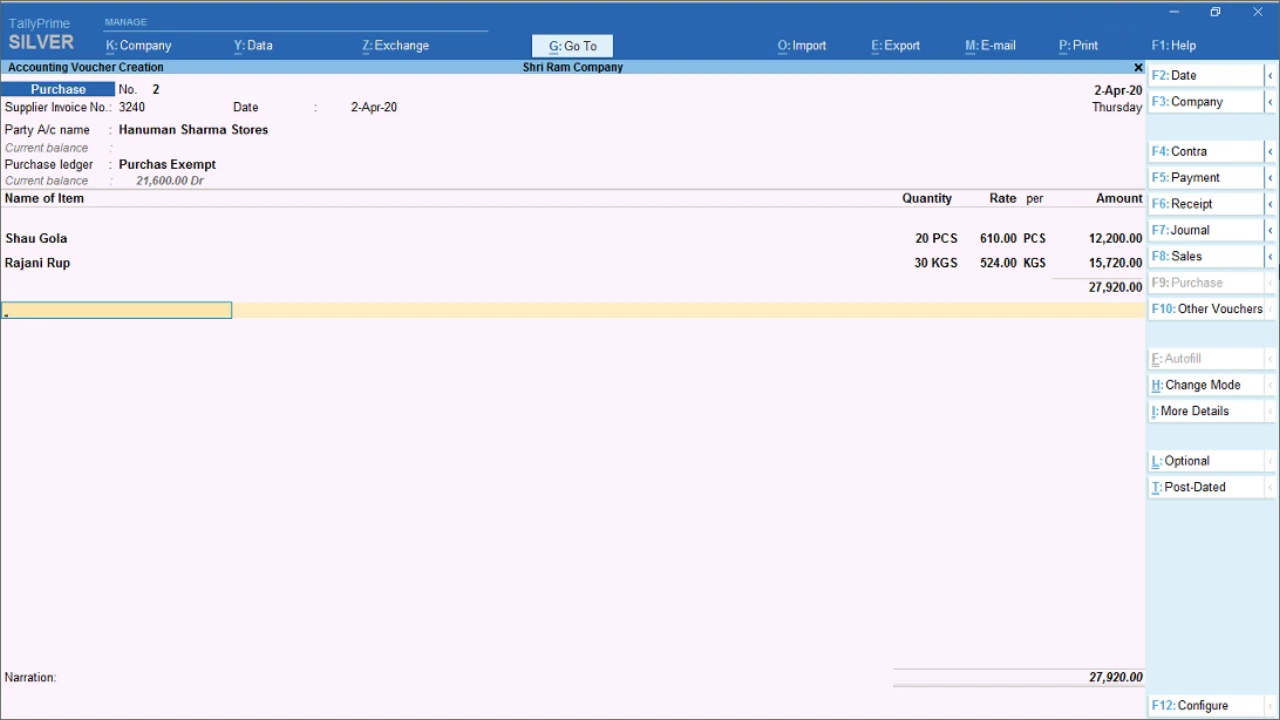
Compare the Hanuman Sharma Stores voucher with its bill PDF and save it without additional ledgers or narration
{"action": "key", "text": "Return"}
{"action": "key", "text": "Return"}
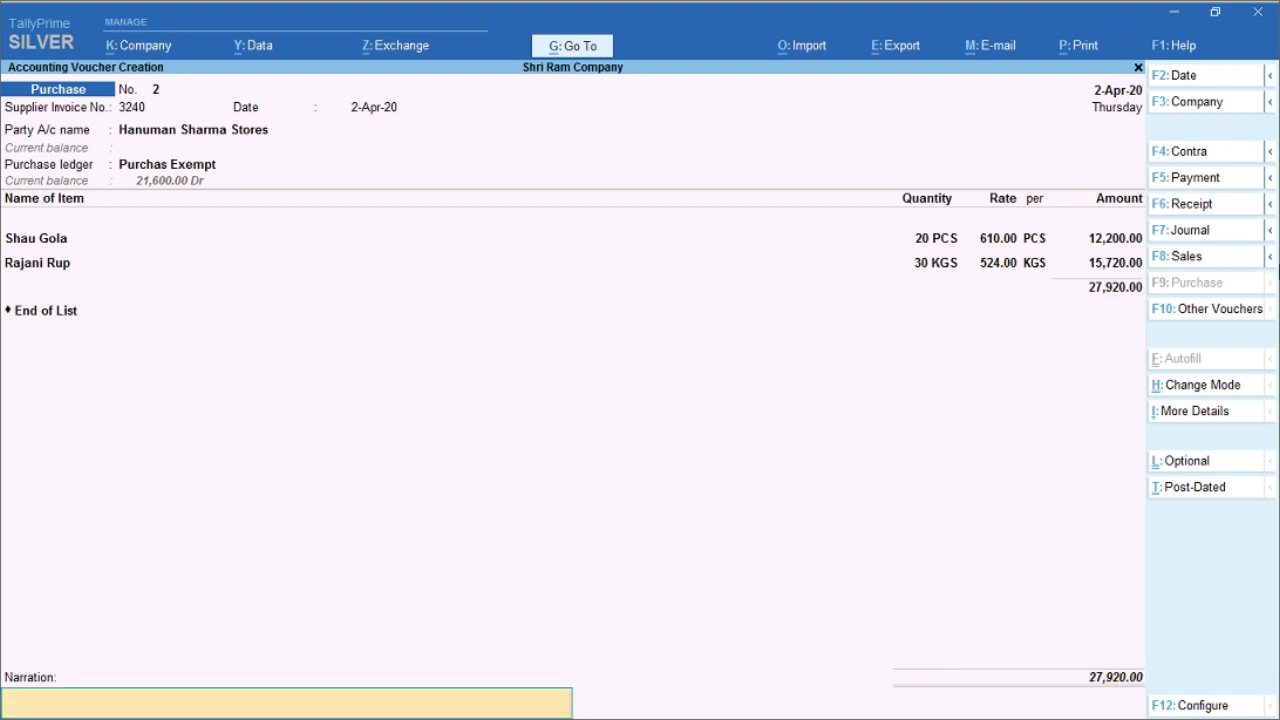
{"action": "key", "text": "Return"}
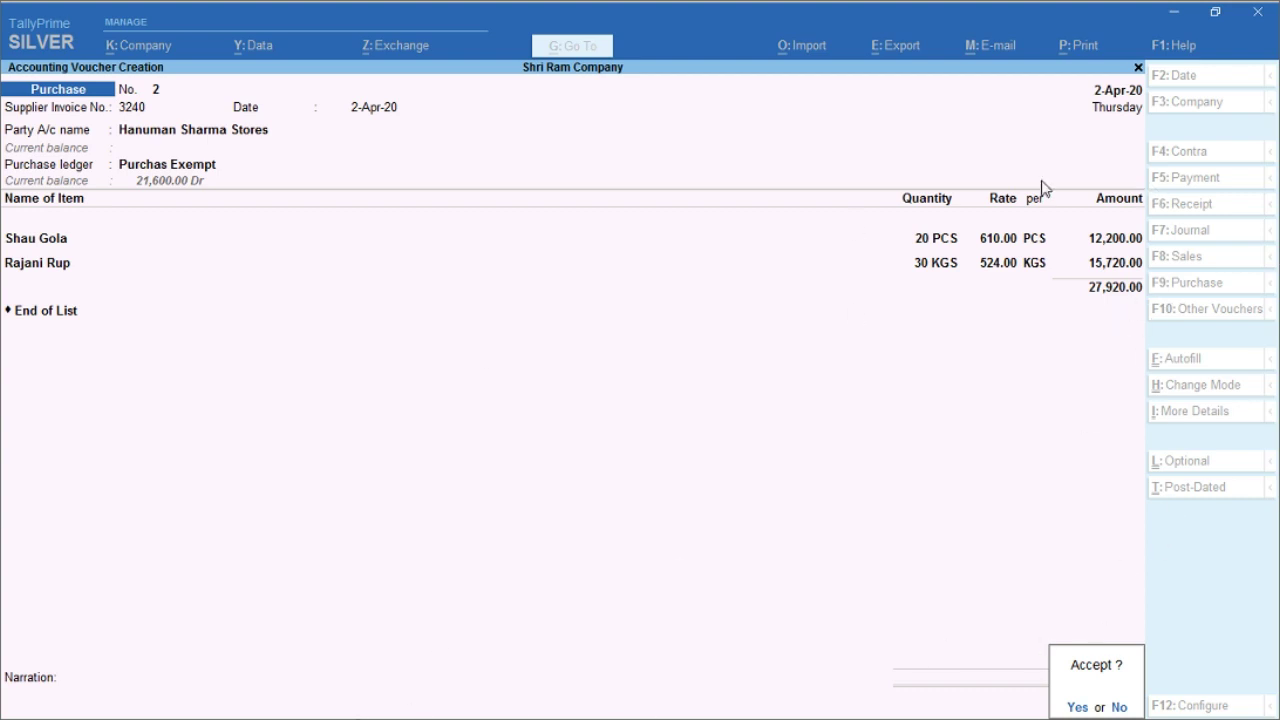
{"action": "left_click", "coordinate": [1177, 13]}
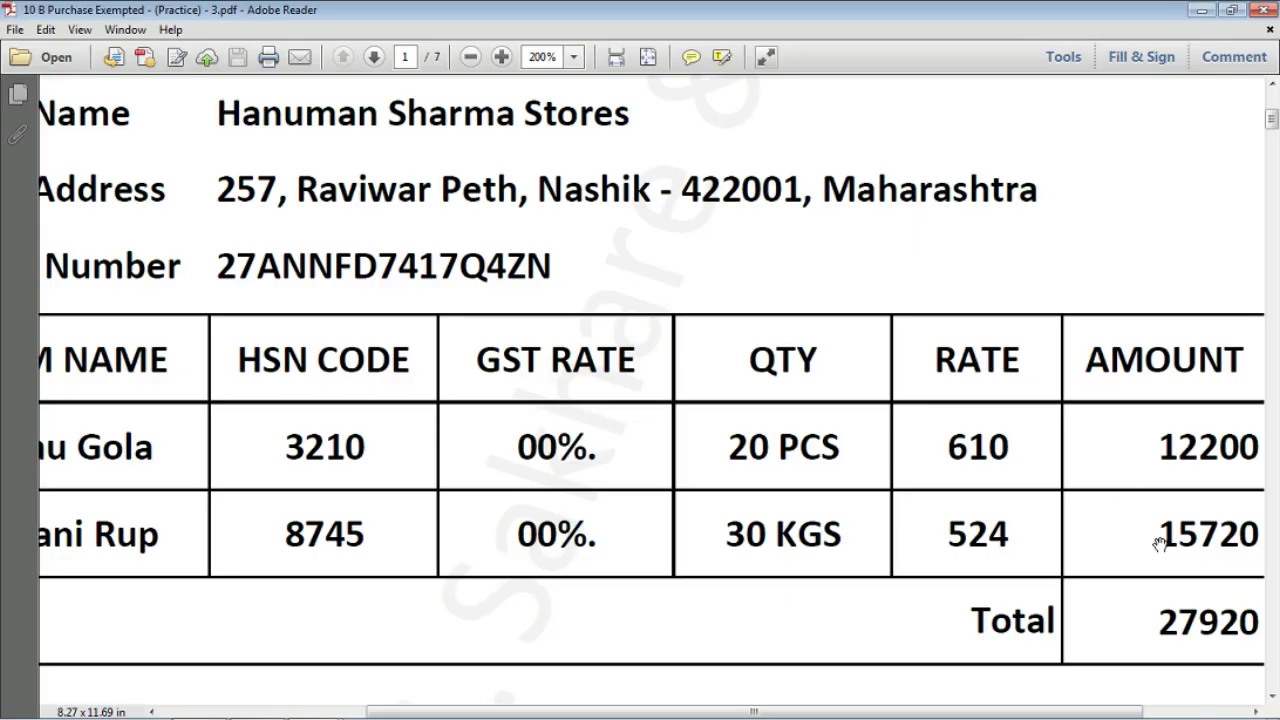
{"action": "scroll", "coordinate": [720, 527], "scroll_direction": "down", "scroll_amount": 1}
{"action": "scroll", "coordinate": [720, 527], "scroll_direction": "down", "scroll_amount": 2, "text": "ctrl"}
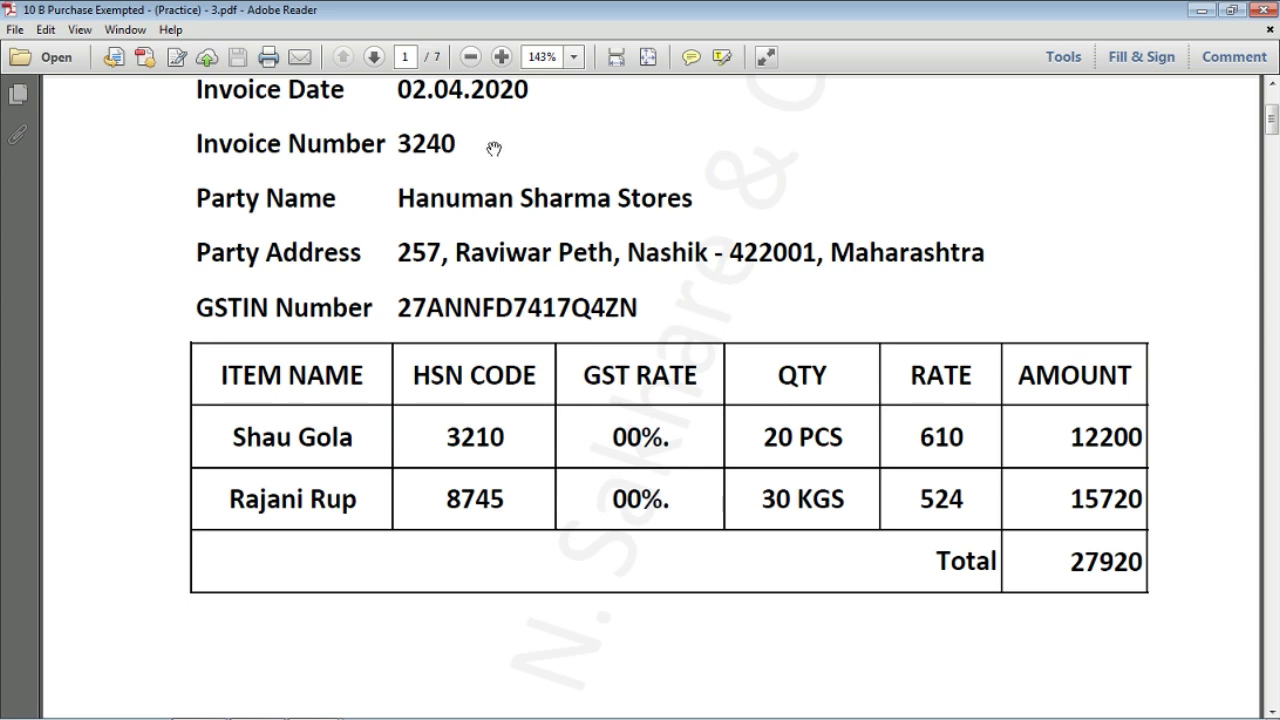
{"action": "scroll", "coordinate": [481, 124], "scroll_direction": "down", "scroll_amount": 1}
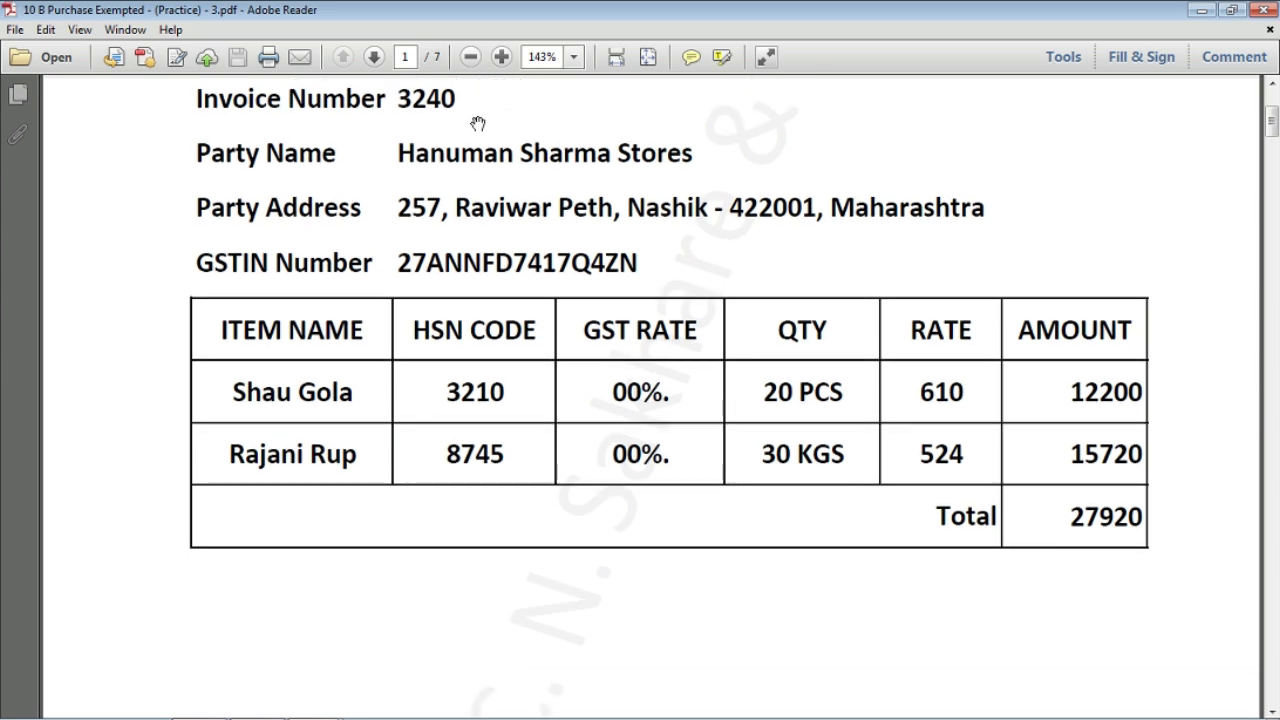
{"action": "scroll", "coordinate": [479, 124], "scroll_direction": "up", "scroll_amount": 3}
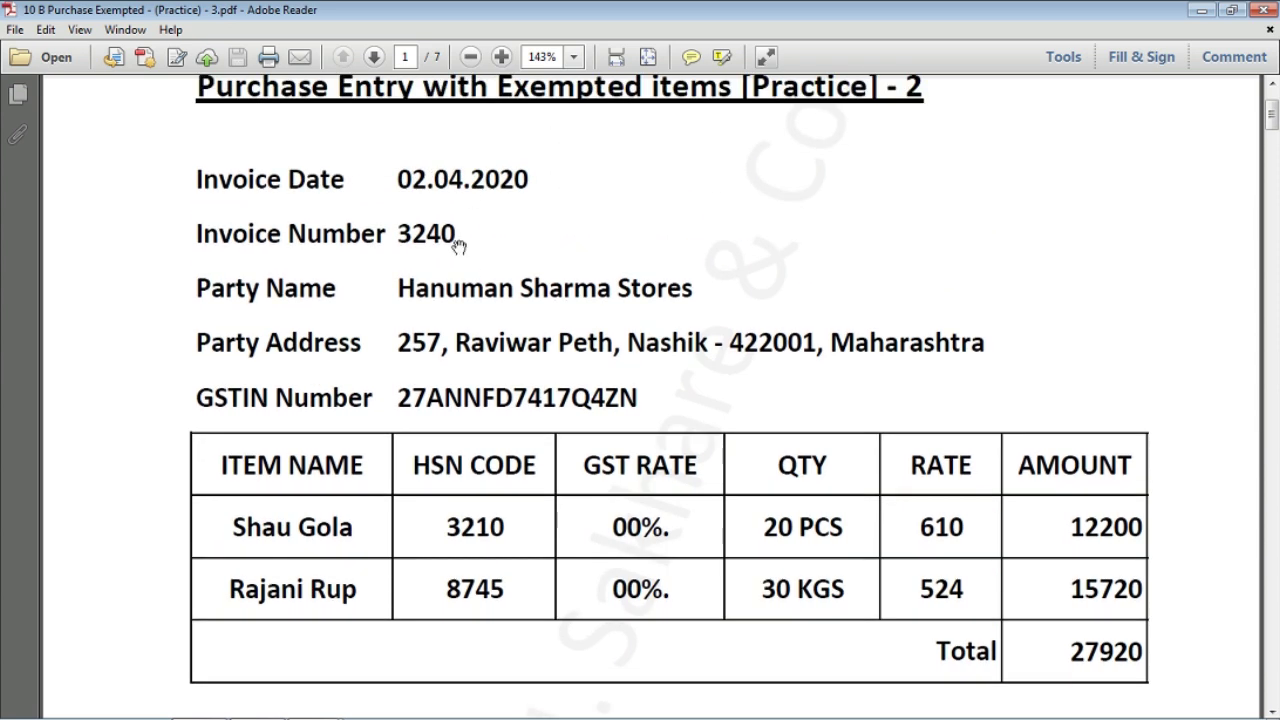
{"action": "mouse_move", "coordinate": [310, 712]}
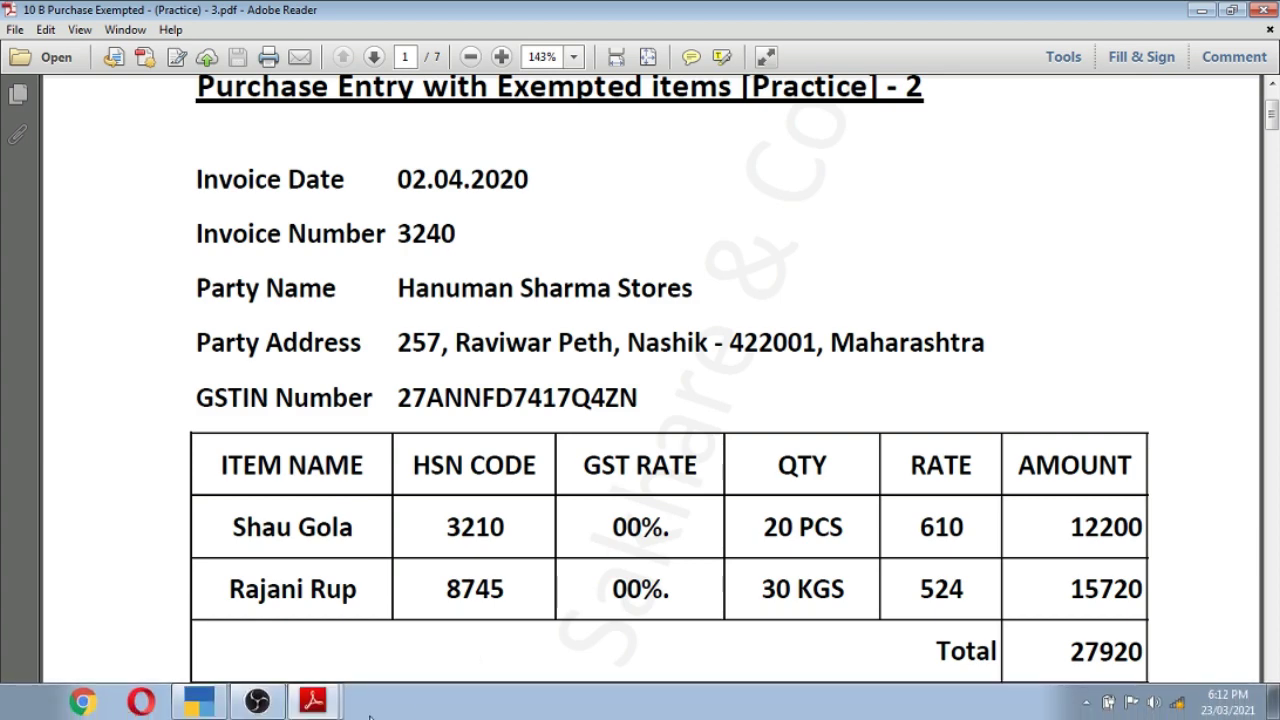
{"action": "left_click", "coordinate": [210, 710]}
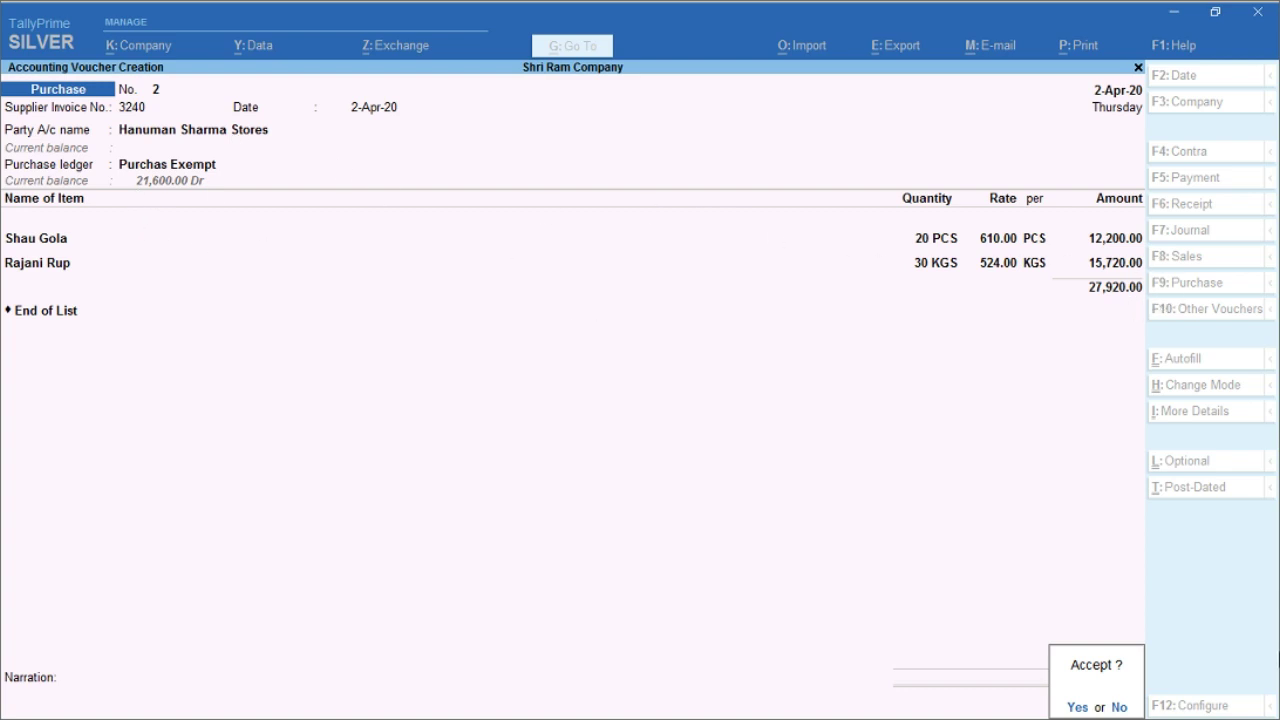
{"action": "key", "text": "Return"}
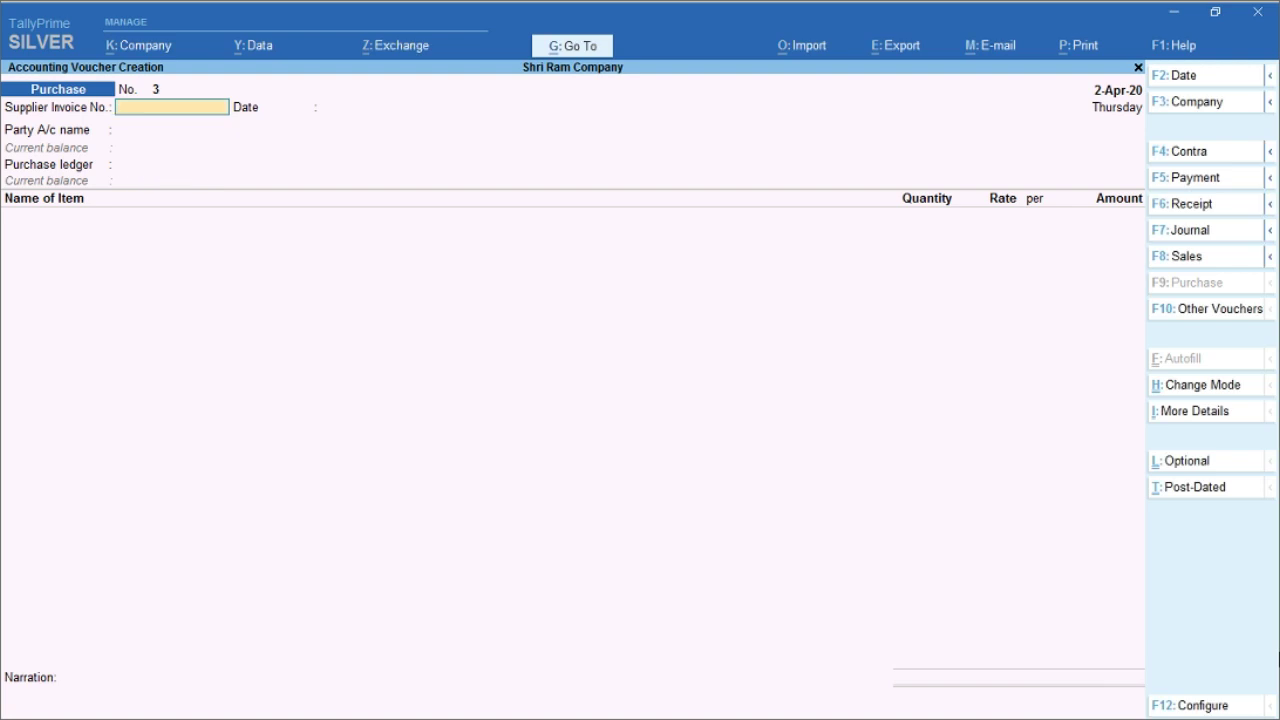
Leave purchase voucher creation and open the Profit & Loss A/c report
{"action": "key", "text": "Escape"}
{"action": "key", "text": "Return"}
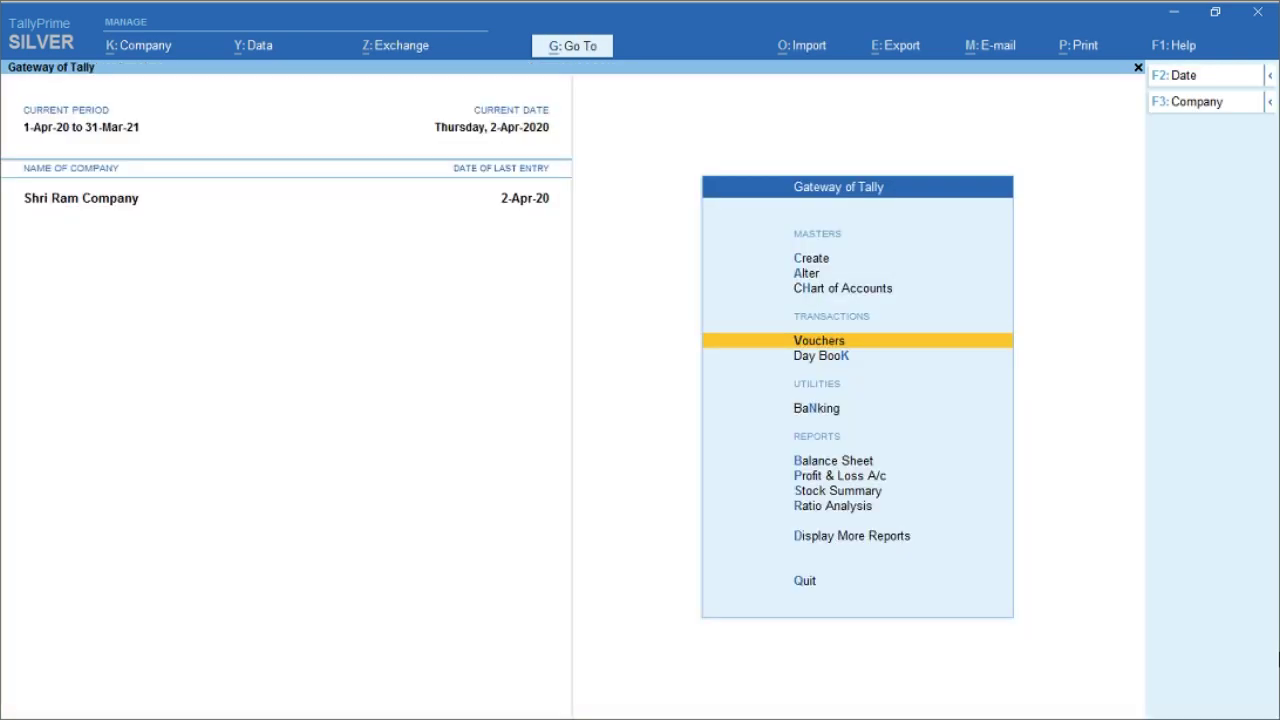
{"action": "key", "text": "Down"}
{"action": "key", "text": "Down"}
{"action": "key", "text": "Down"}
{"action": "key", "text": "Down"}
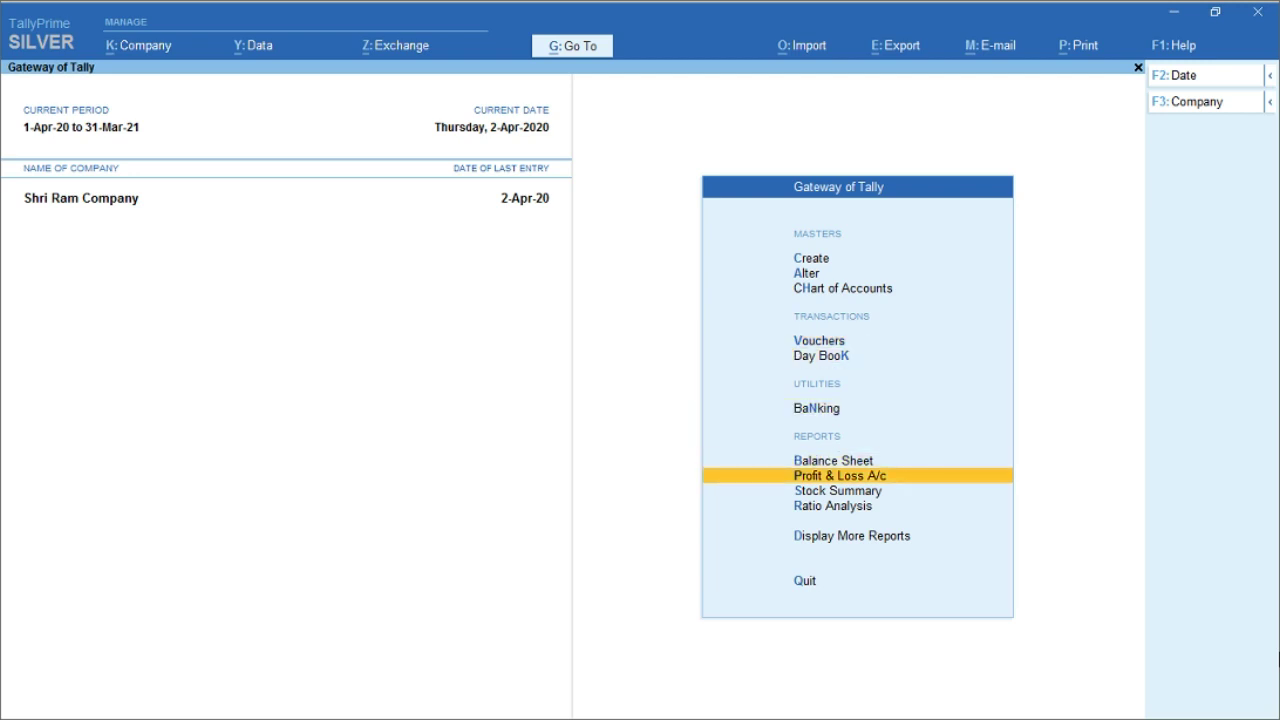
{"action": "key", "text": "Return"}
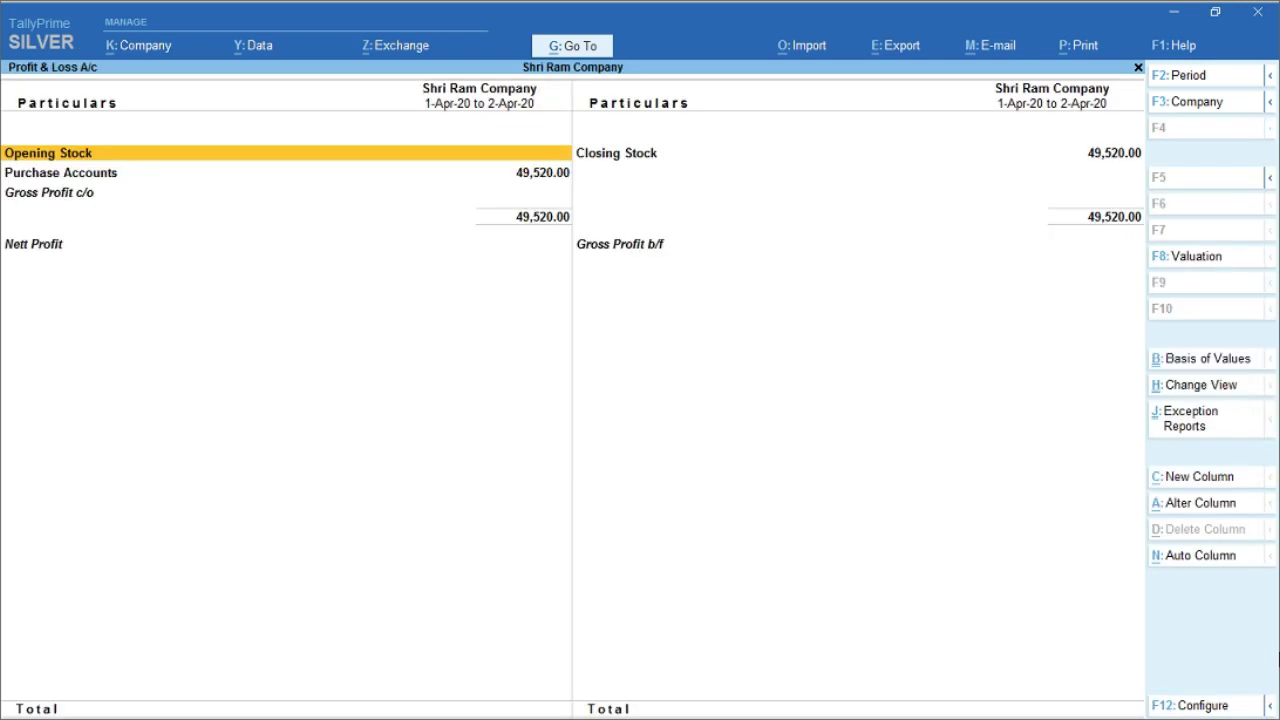
Drill down from Purchase Accounts to the Purchas Exempt ledger's April vouchers and review the purchase entries listed there
{"action": "key", "text": "Down"}
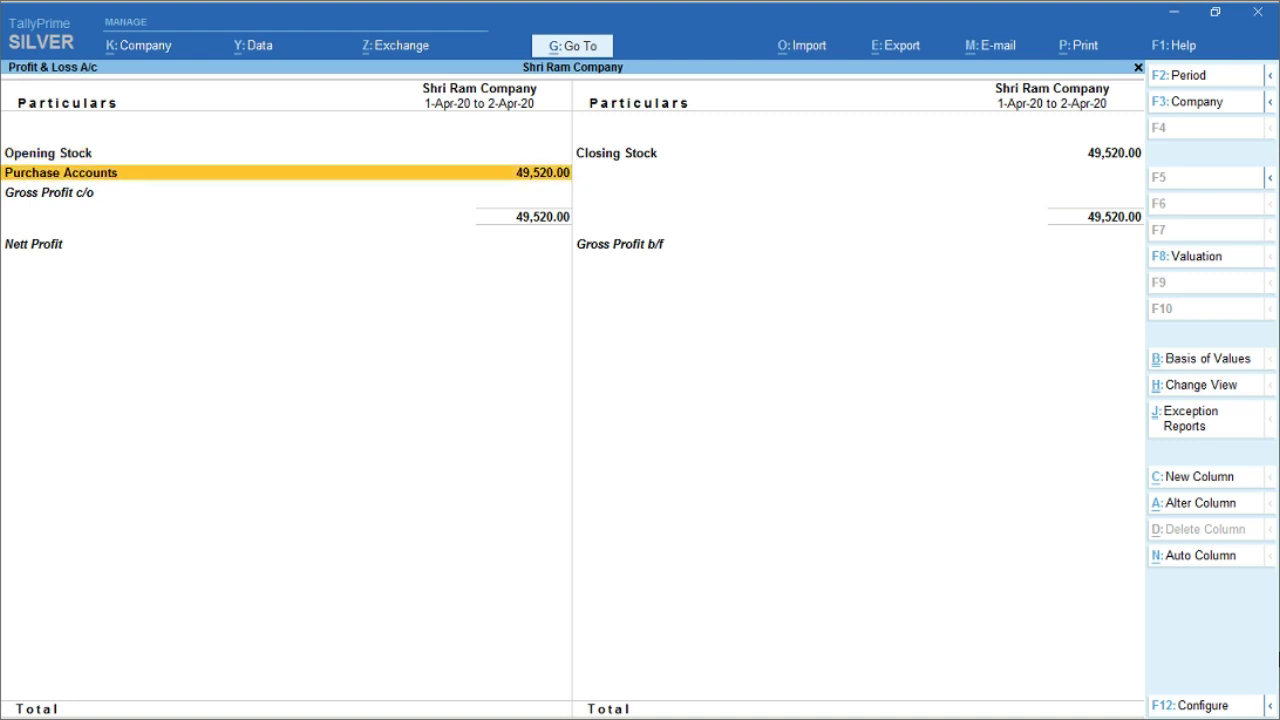
{"action": "key", "text": "Return"}
{"action": "key", "text": "Return"}
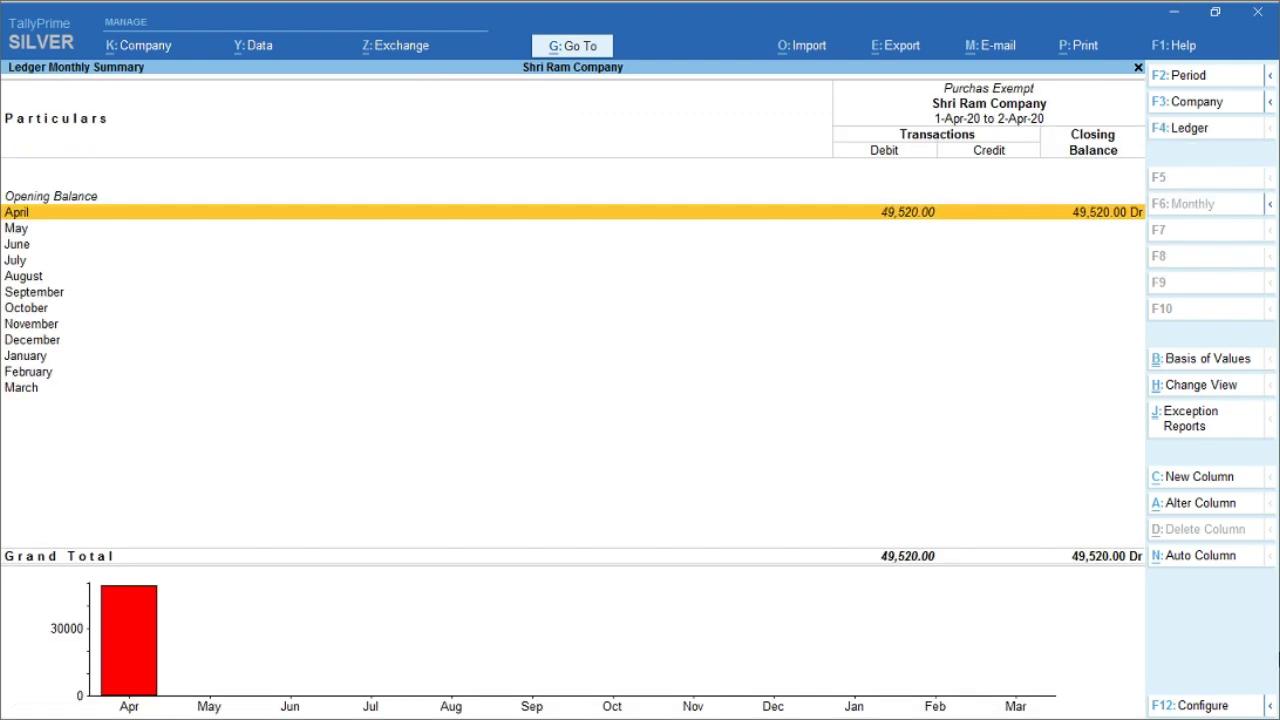
{"action": "key", "text": "Return"}
{"action": "key", "text": "Down"}
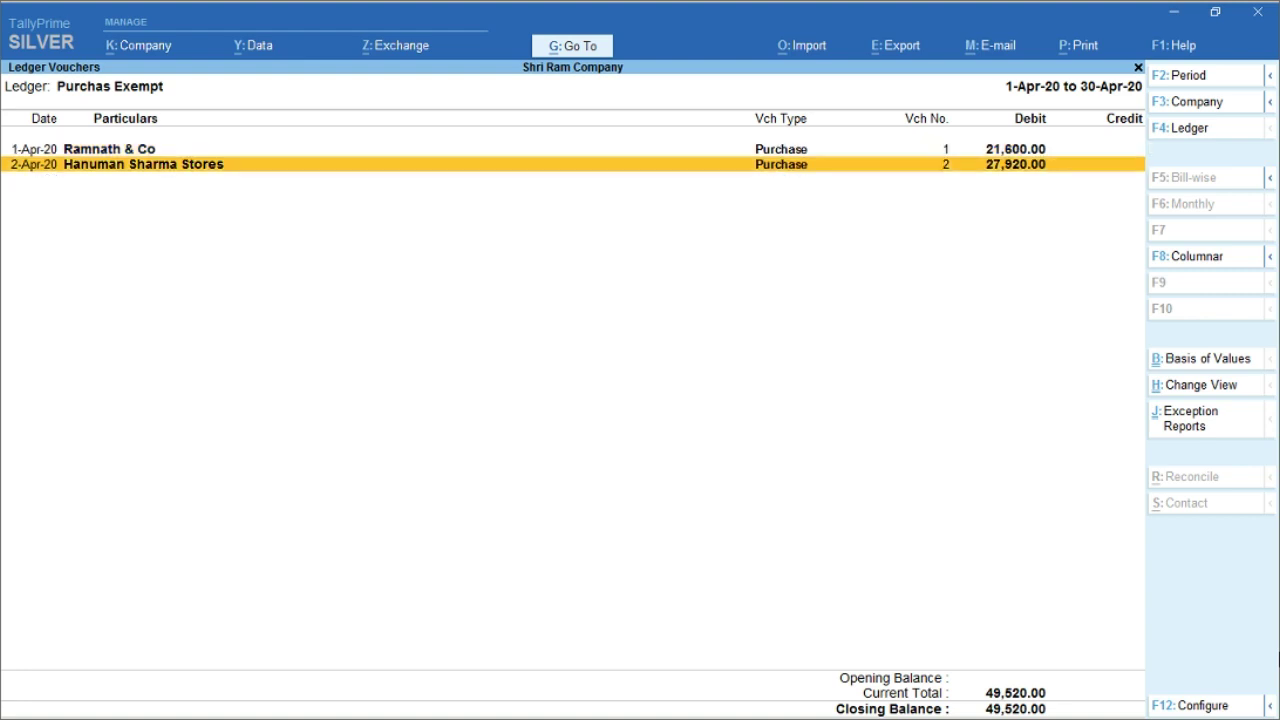
{"action": "key", "text": "Up"}
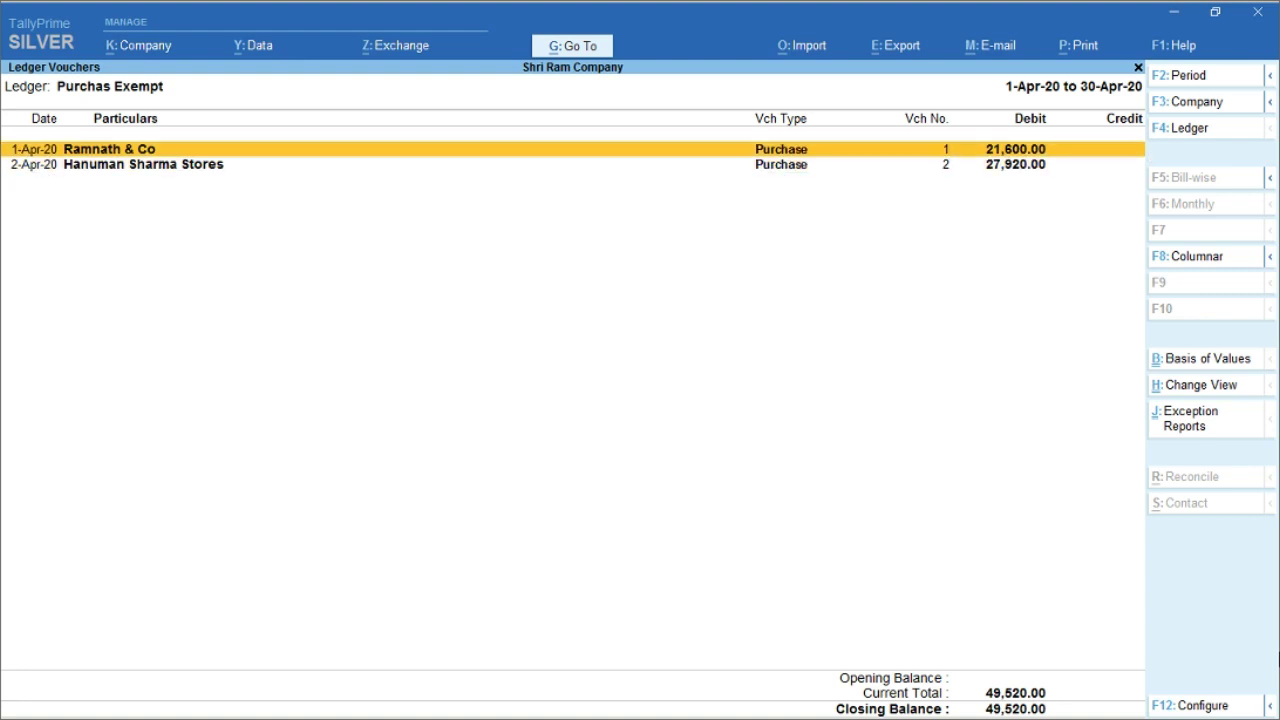
{"action": "key", "text": "Down"}
{"action": "key", "text": "Up"}
{"action": "key", "text": "Down"}
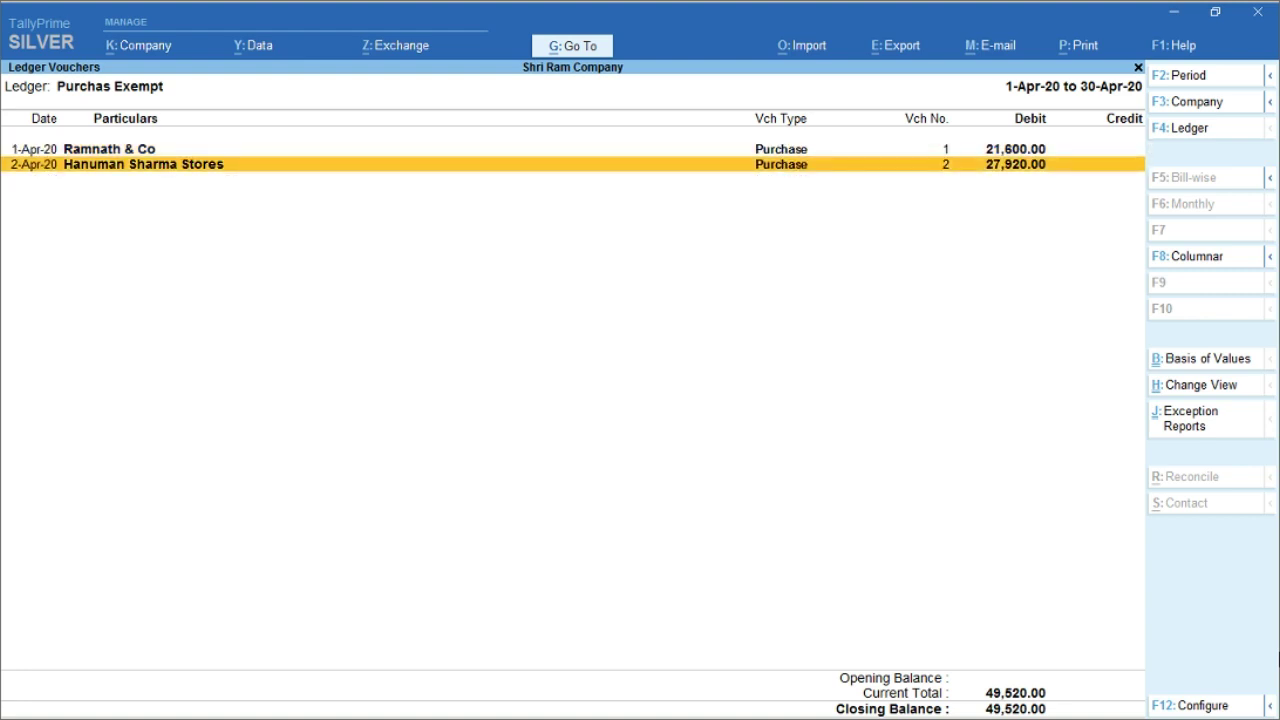
{"action": "key", "text": "Up"}
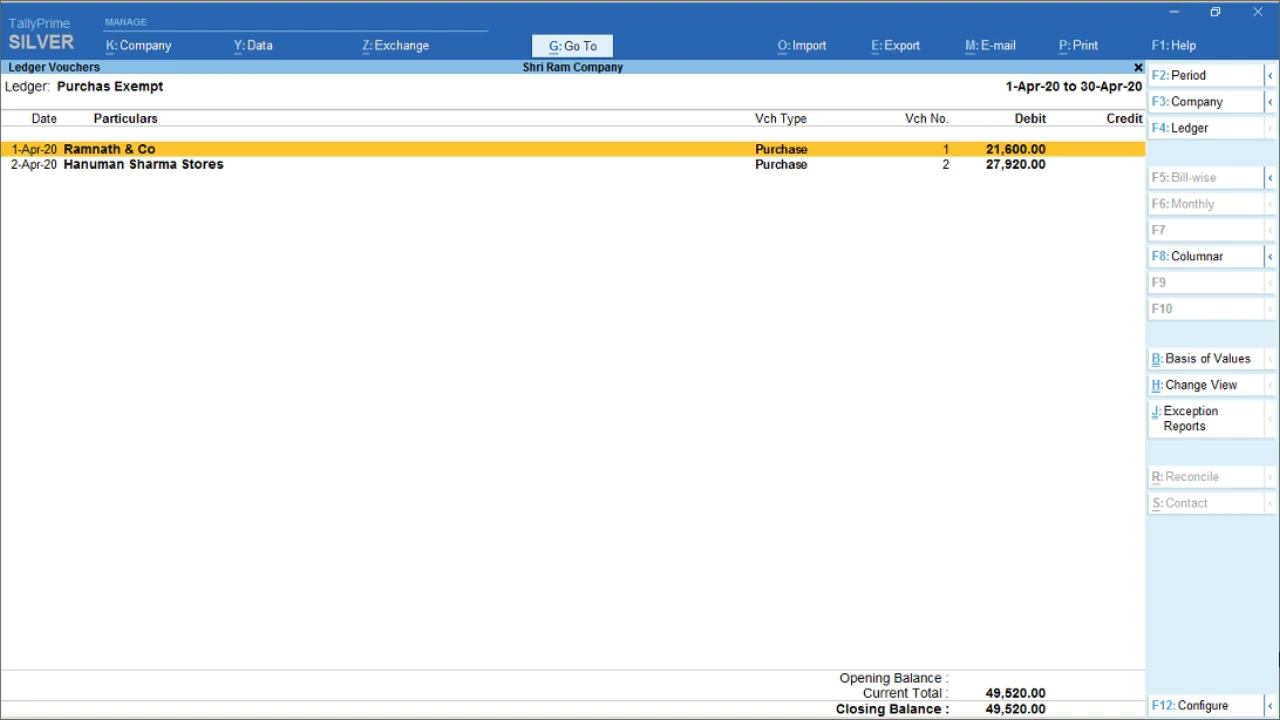
Open the Ramnath & Co purchase voucher and bring up its party ledger for alteration
{"action": "key", "text": "Return"}
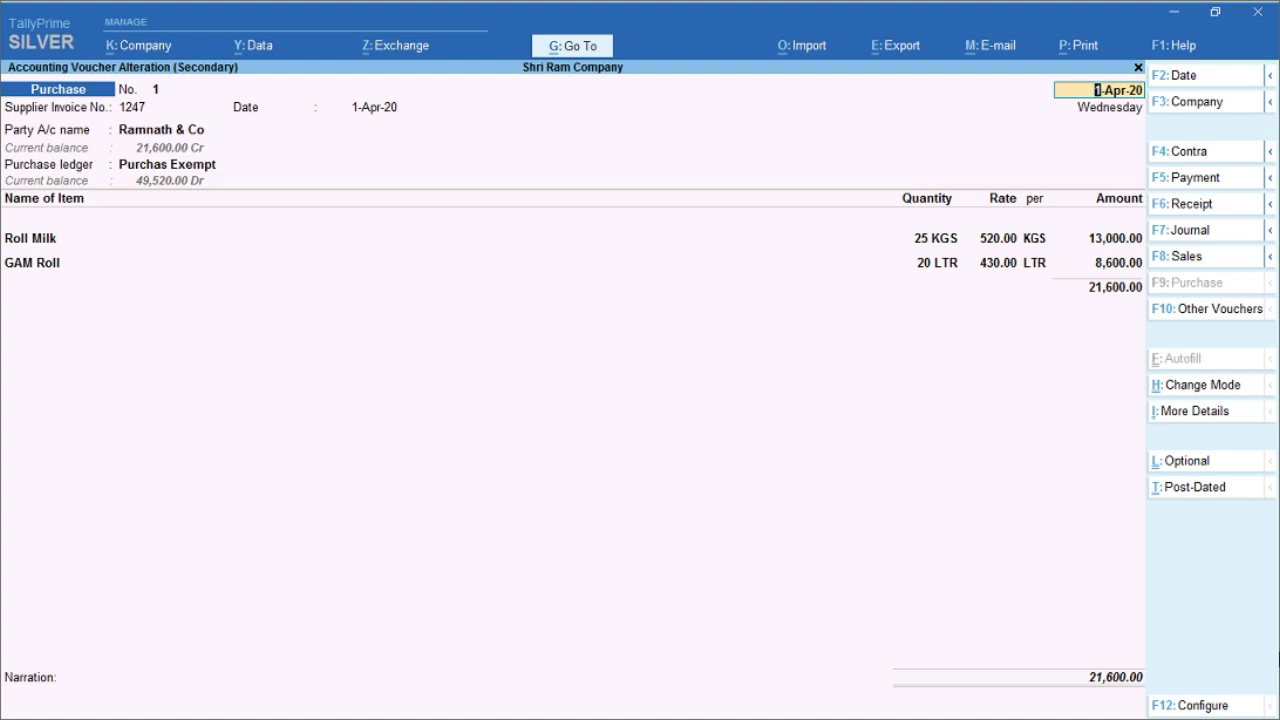
{"action": "key", "text": "Return"}
{"action": "key", "text": "Return"}
{"action": "key", "text": "Return"}
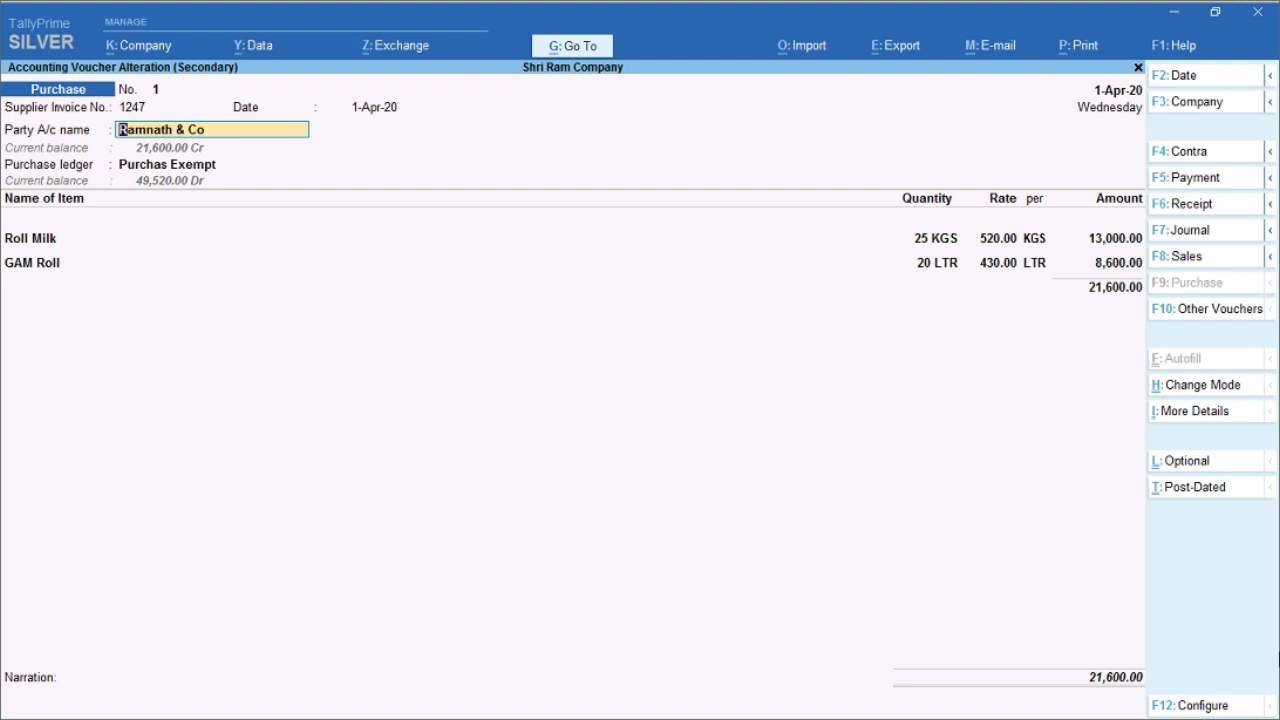
{"action": "key", "text": "ctrl"}
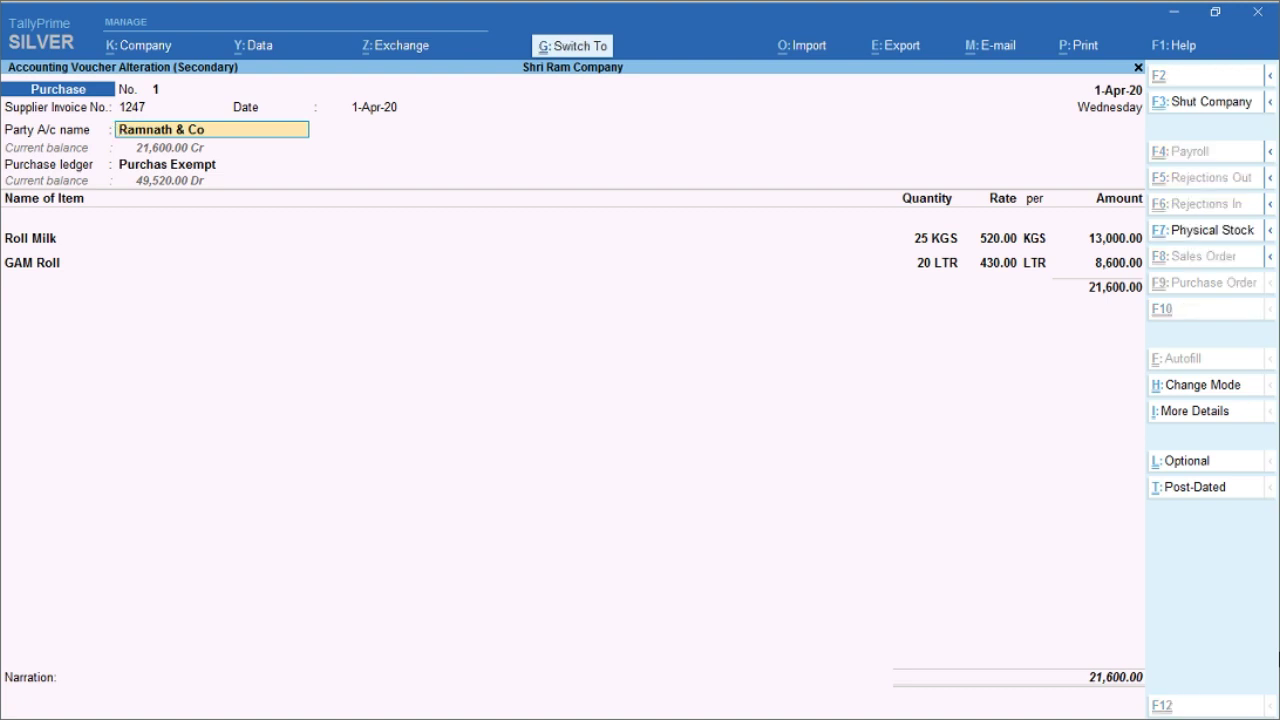
{"action": "key", "text": "ctrl+Return"}
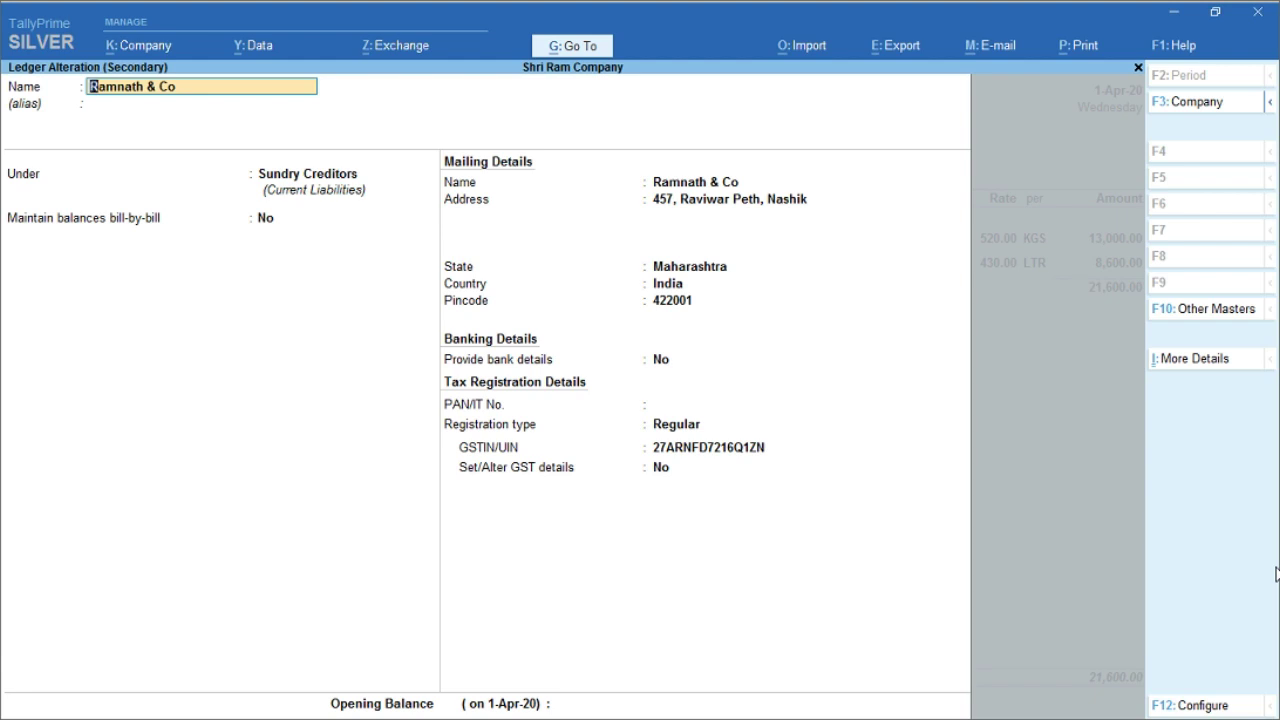
Review the Ramnath & Co ledger's group, mailing and tax registration details and save it without edits
{"action": "key", "text": "Return"}
{"action": "key", "text": "Return"}
{"action": "key", "text": "Return"}
{"action": "key", "text": "Return"}
{"action": "key", "text": "Return"}
{"action": "key", "text": "Return"}
{"action": "key", "text": "Return"}
{"action": "key", "text": "Return"}
{"action": "key", "text": "Return"}
{"action": "key", "text": "Return"}
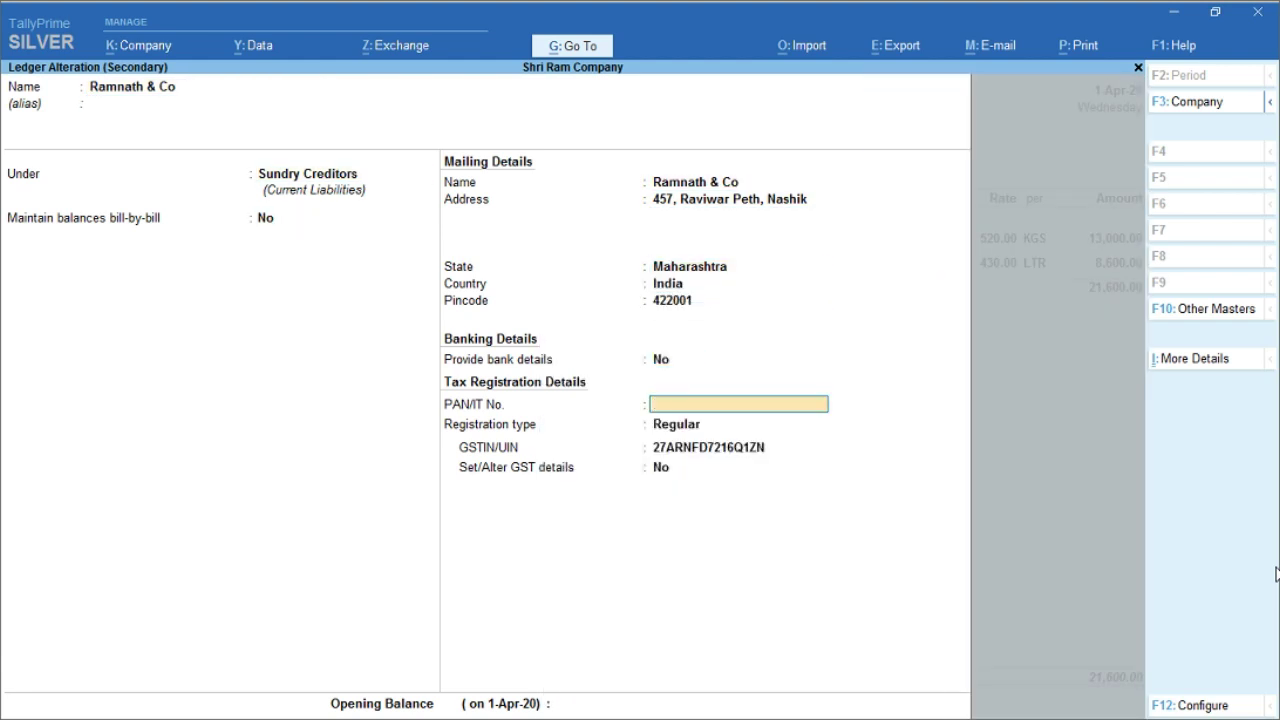
{"action": "key", "text": "Return"}
{"action": "key", "text": "Return"}
{"action": "key", "text": "Return"}
{"action": "key", "text": "Return"}
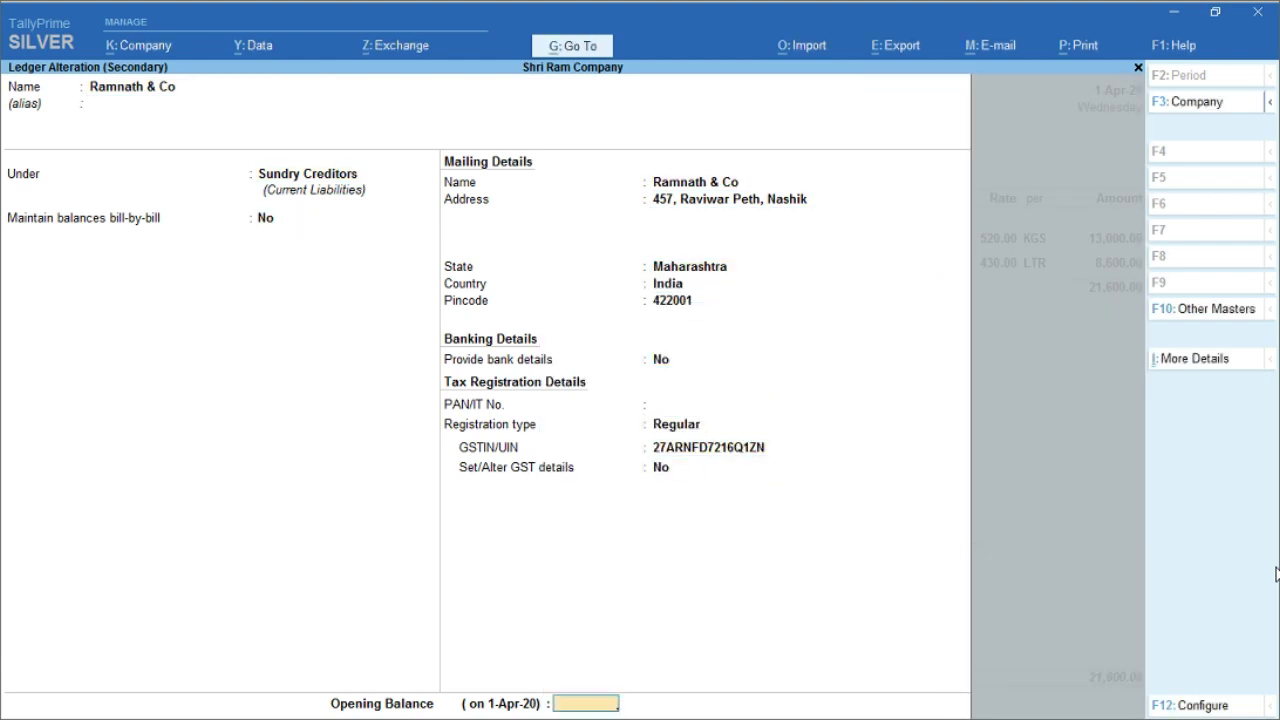
{"action": "key", "text": "Return"}
{"action": "key", "text": "Return"}
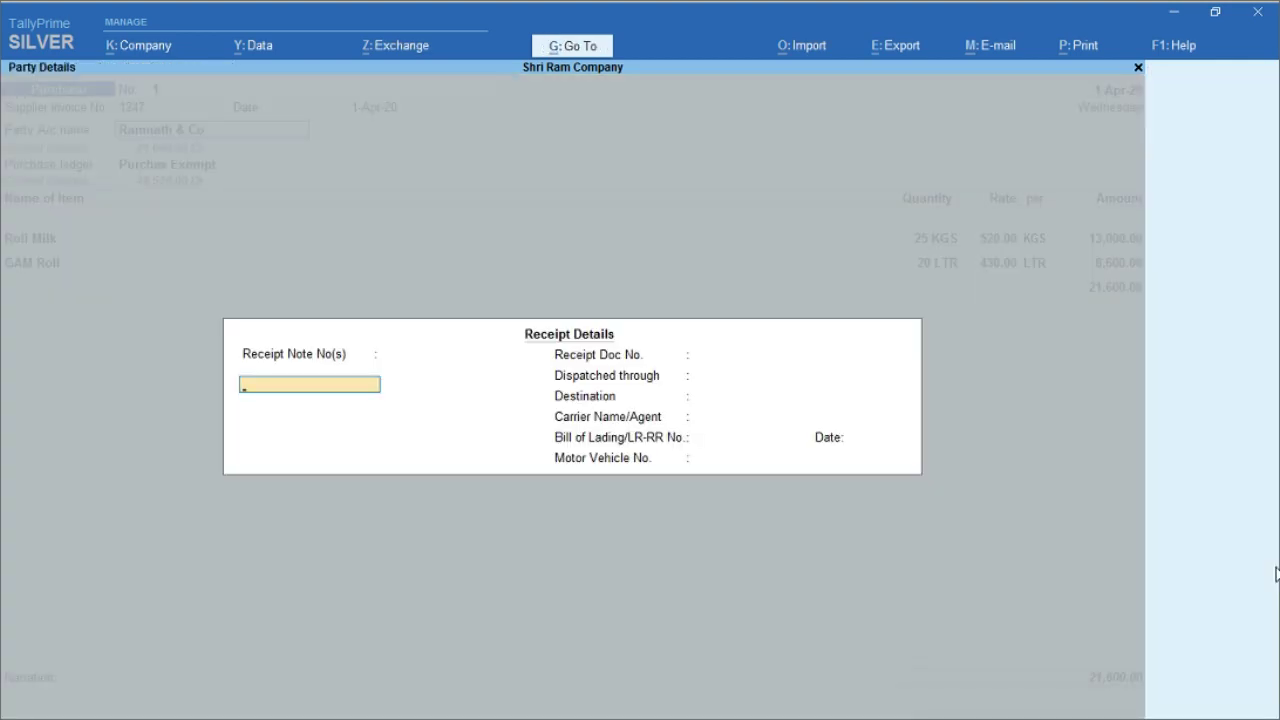
Accept the receipt and party details of the Ramnath & Co voucher and bring up its Purchas Exempt ledger for alteration
{"action": "key", "text": "ctrl+a"}
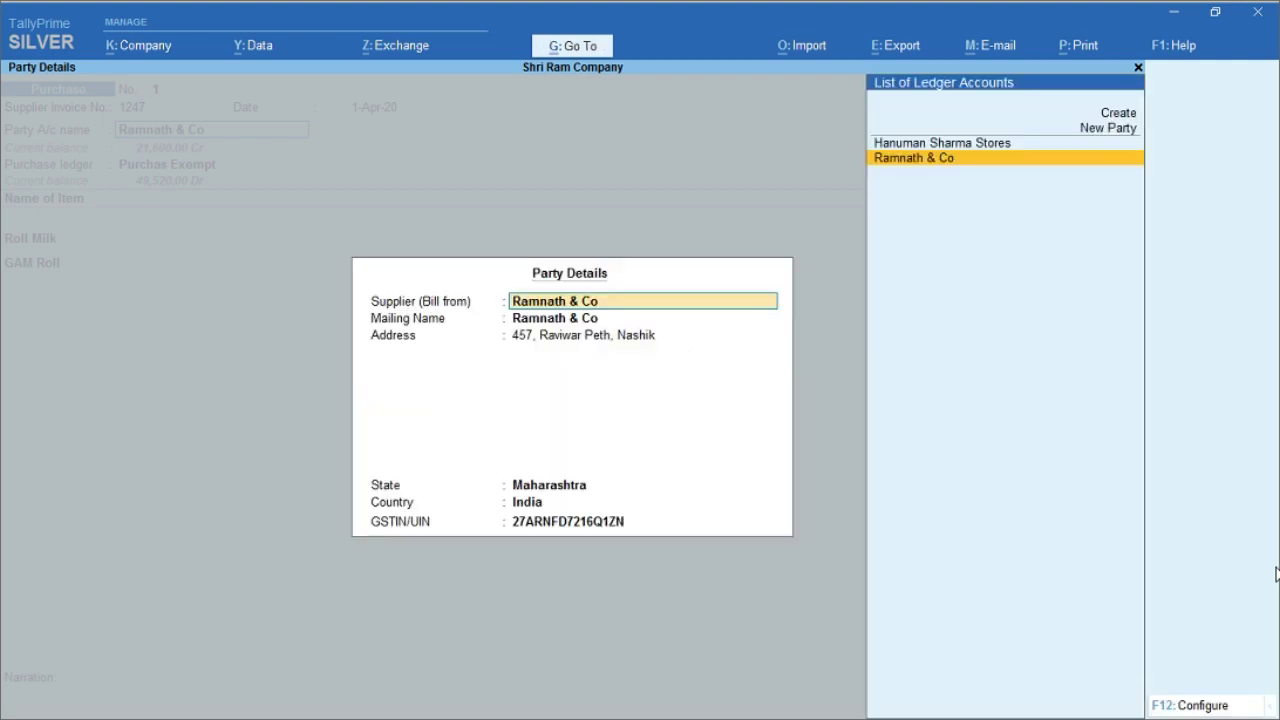
{"action": "key", "text": "ctrl+a"}
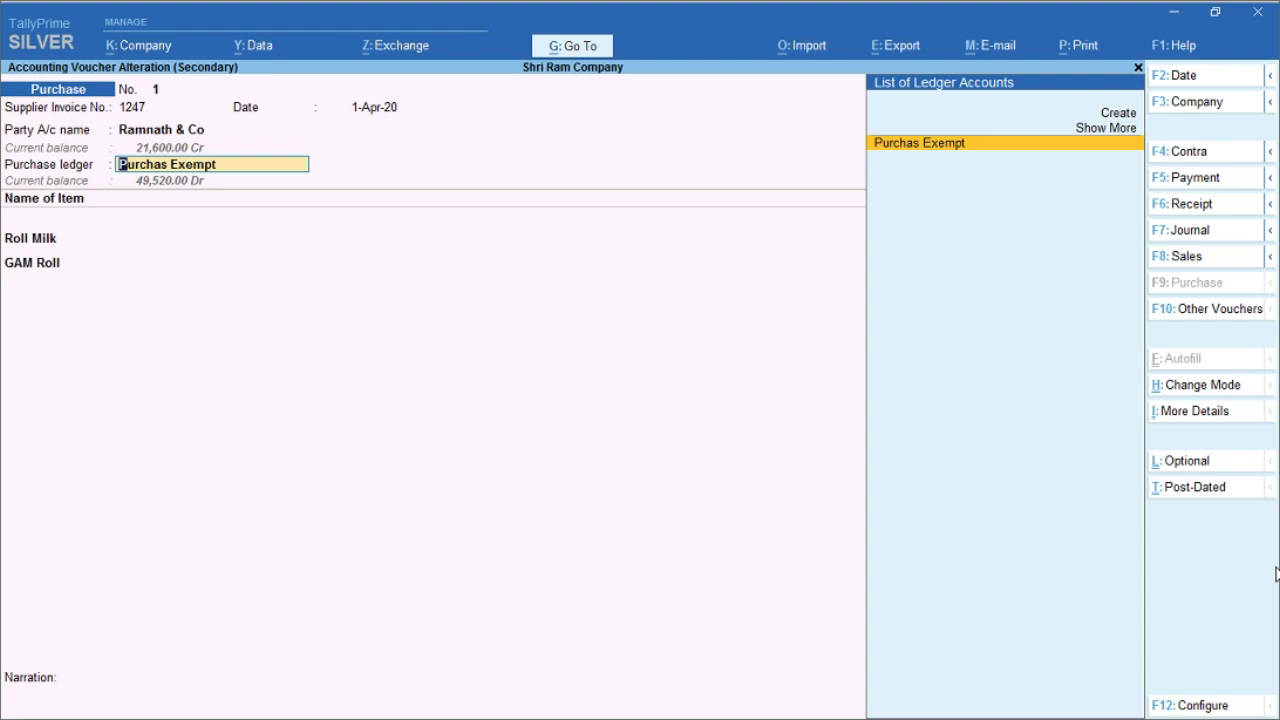
{"action": "key", "text": "ctrl"}
{"action": "key", "text": "ctrl"}
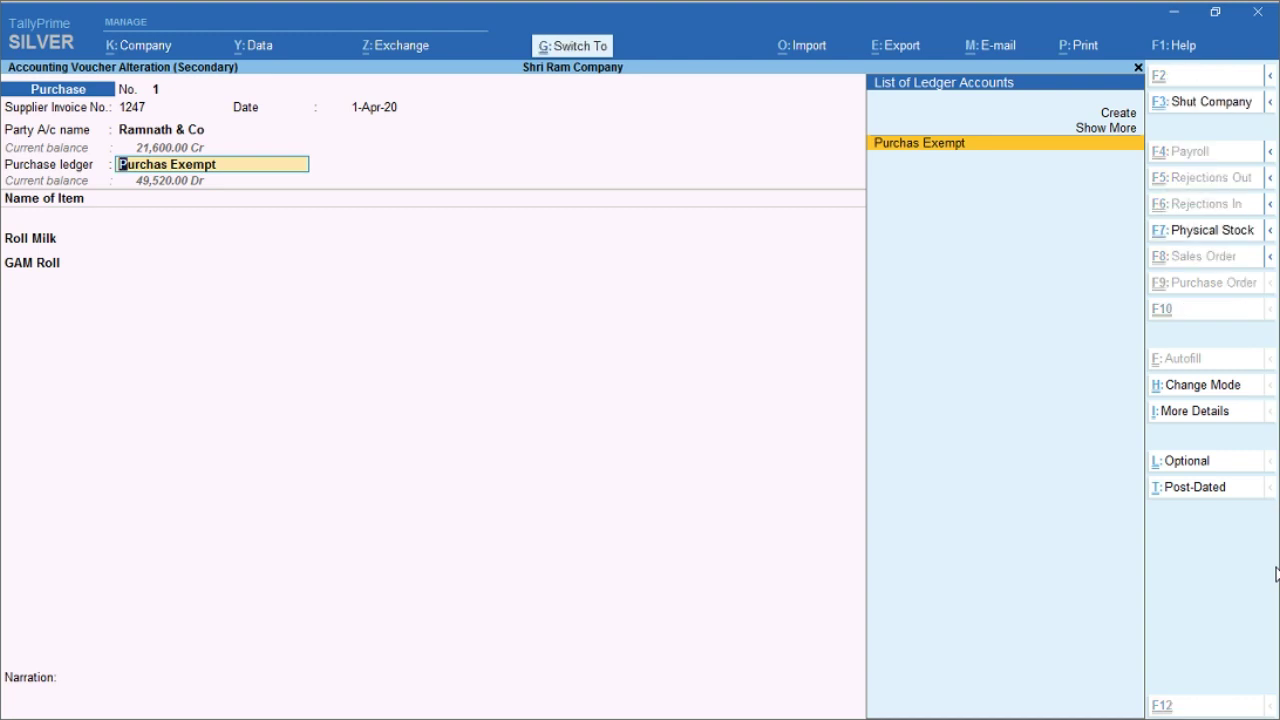
{"action": "key", "text": "ctrl+Return"}
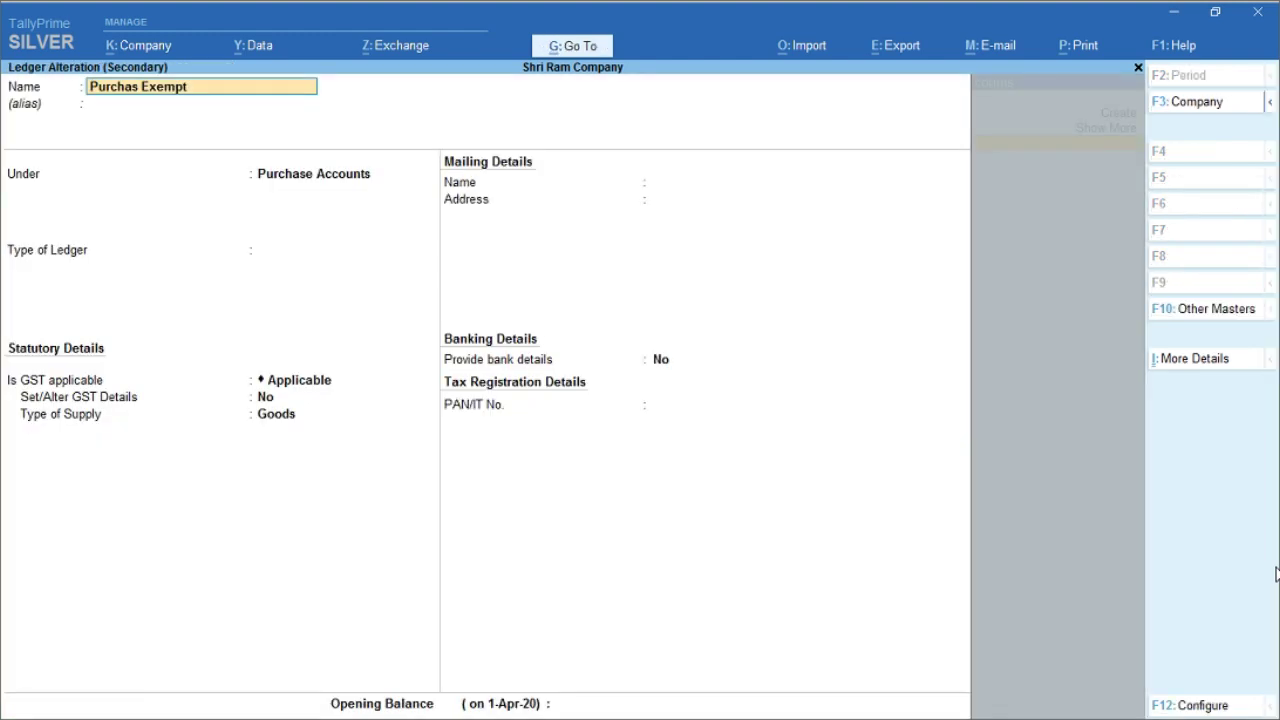
Review the Purchas Exempt ledger's group and GST details, accept Not Applicable as its type of ledger, and save it
{"action": "key", "text": "Return"}
{"action": "key", "text": "Return"}
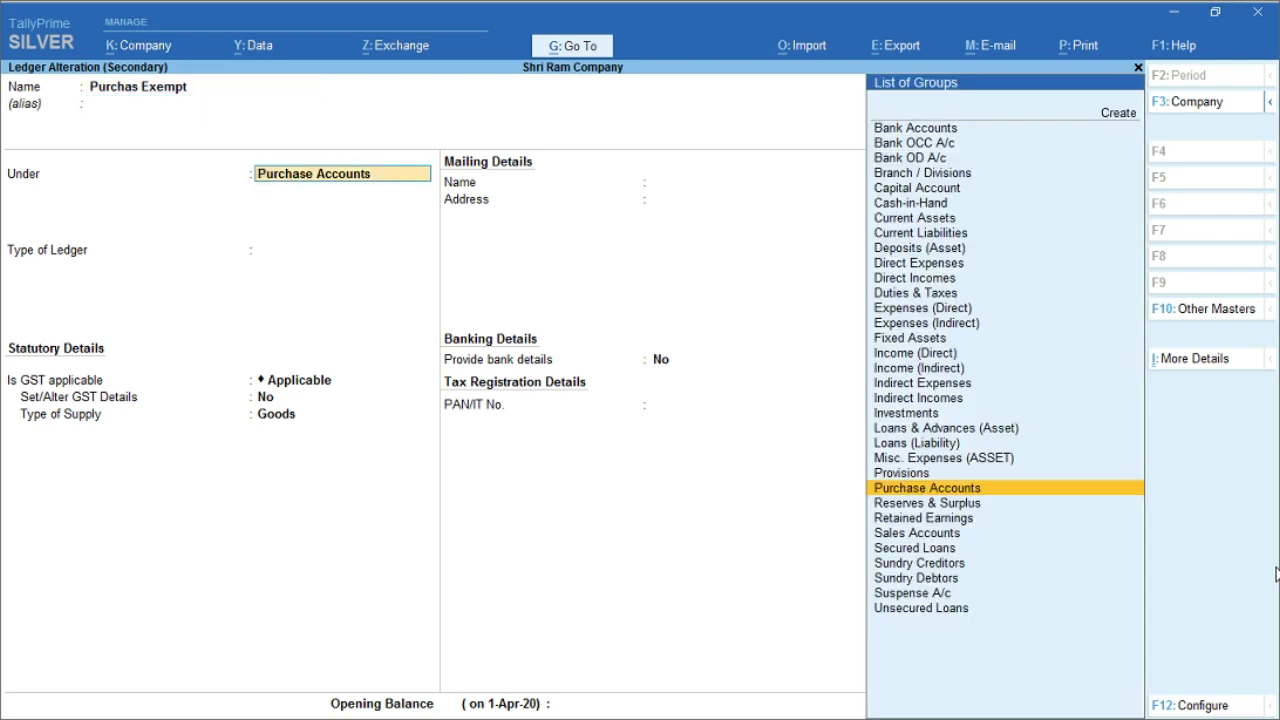
{"action": "key", "text": "Return"}
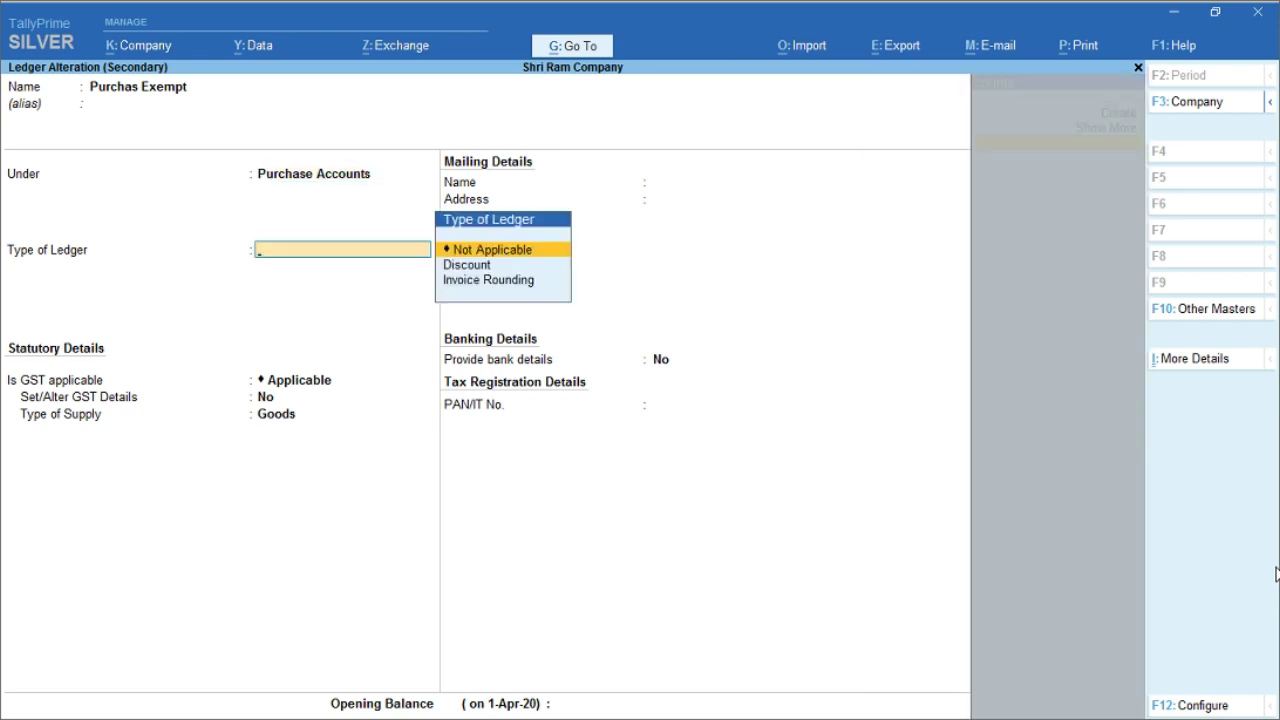
{"action": "key", "text": "Return"}
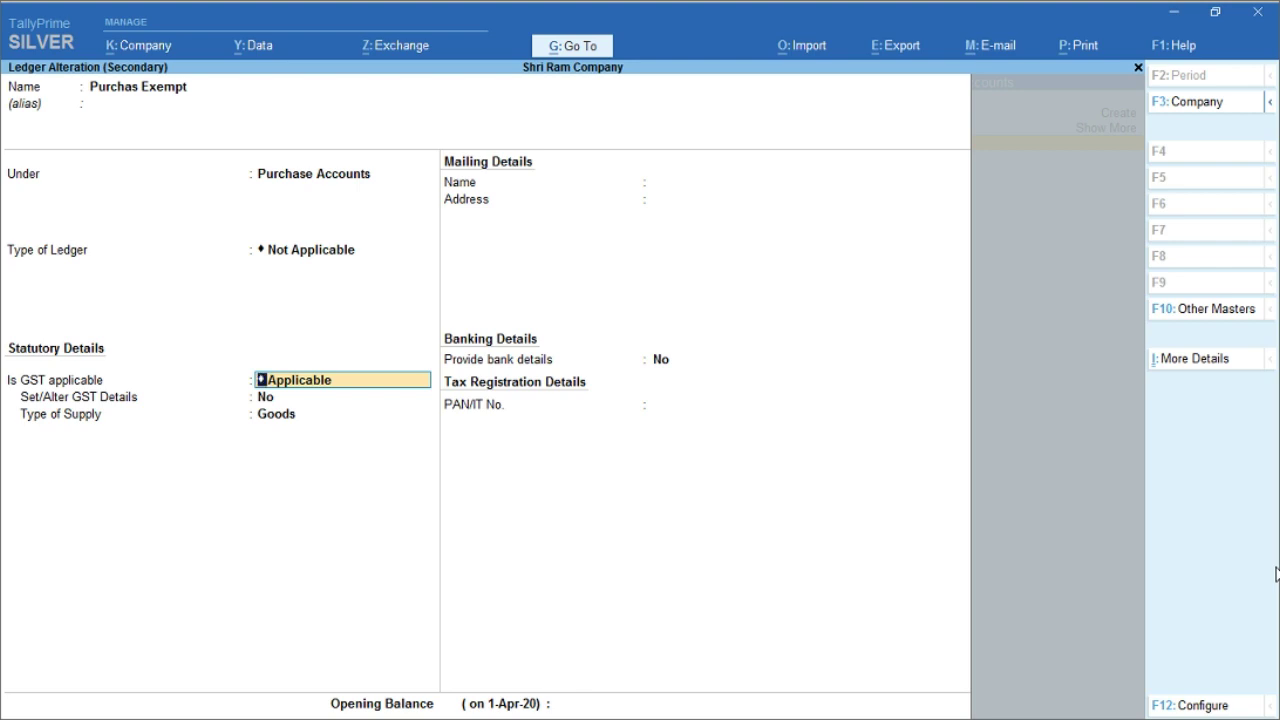
{"action": "key", "text": "Return"}
{"action": "key", "text": "Return"}
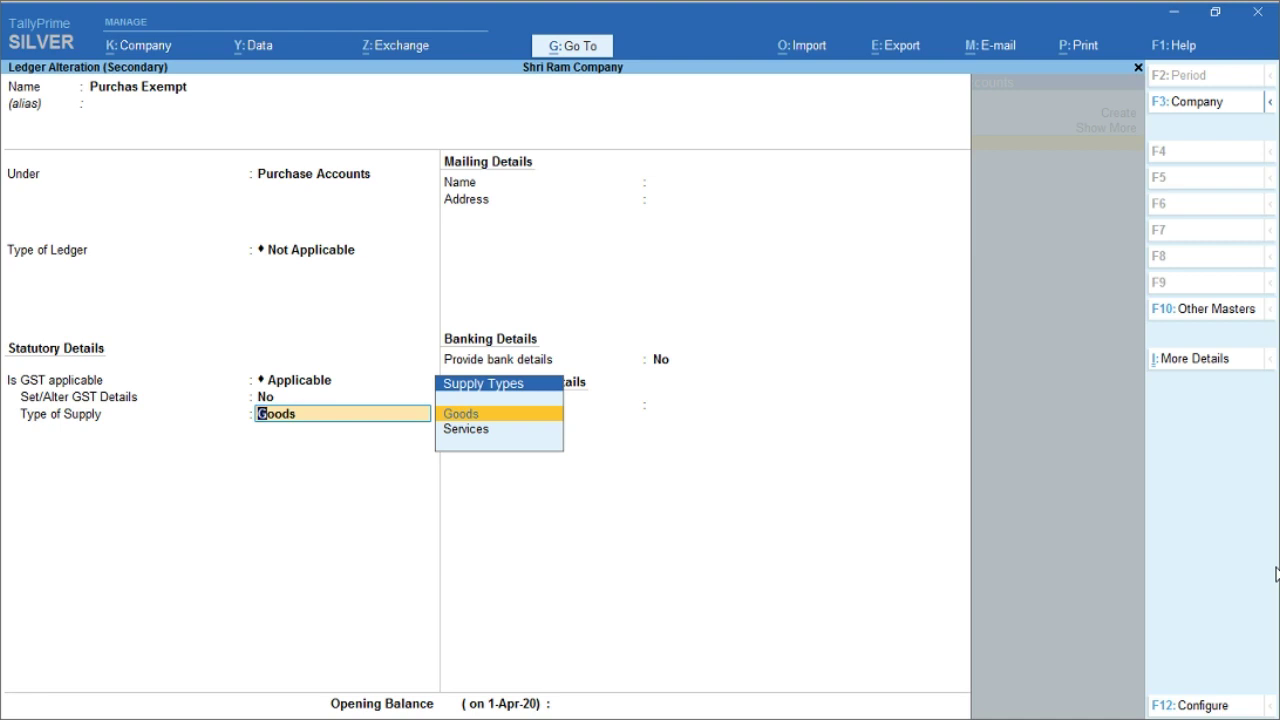
{"action": "key", "text": "Return"}
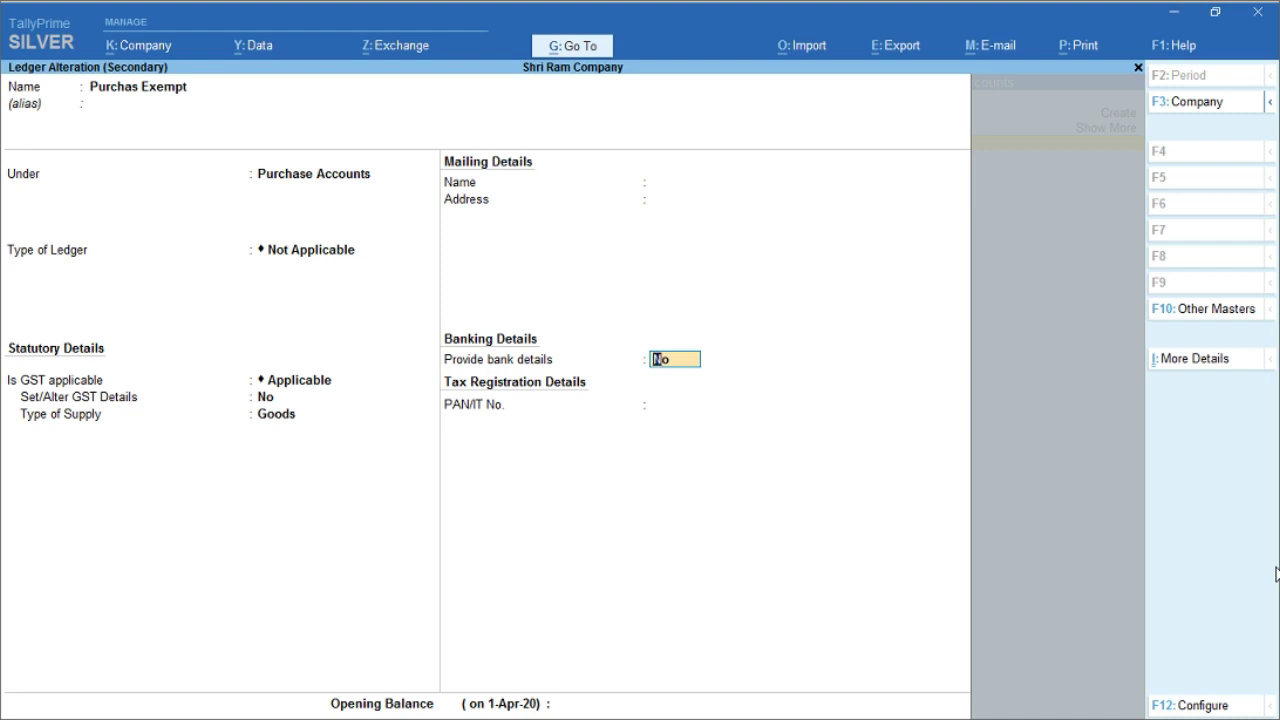
{"action": "key", "text": "Return"}
{"action": "key", "text": "Return"}
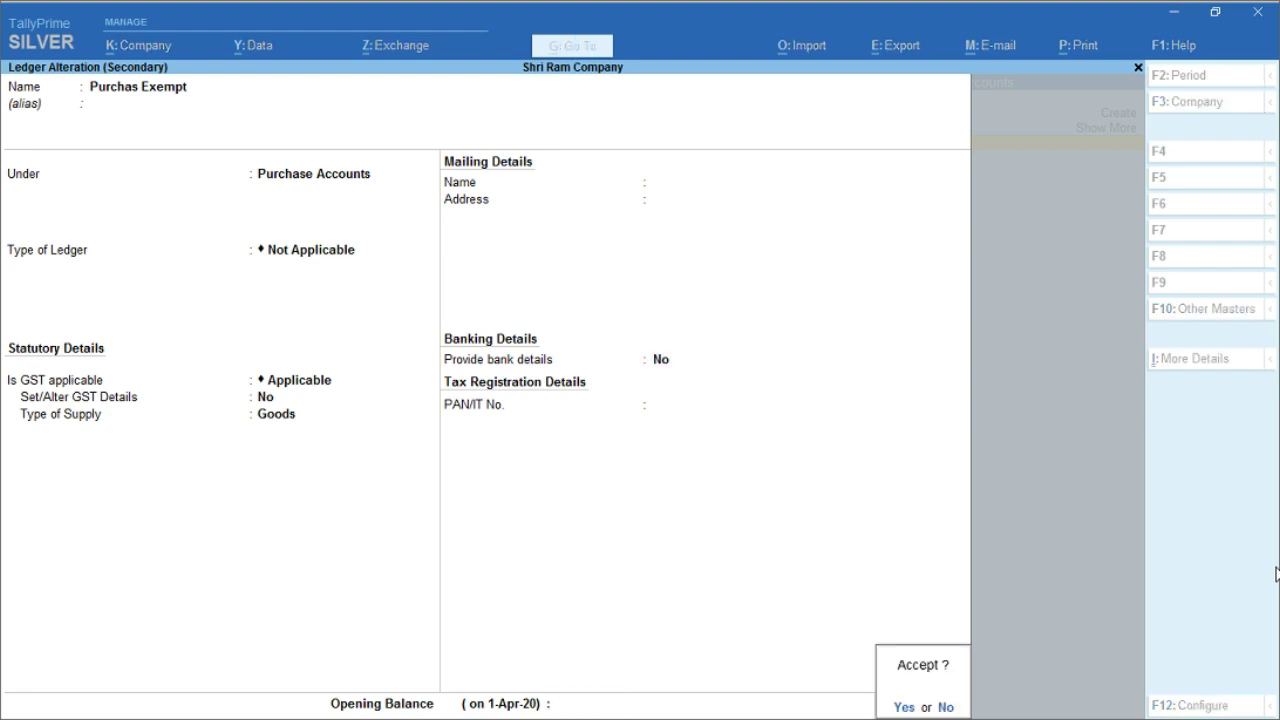
{"action": "key", "text": "Return"}
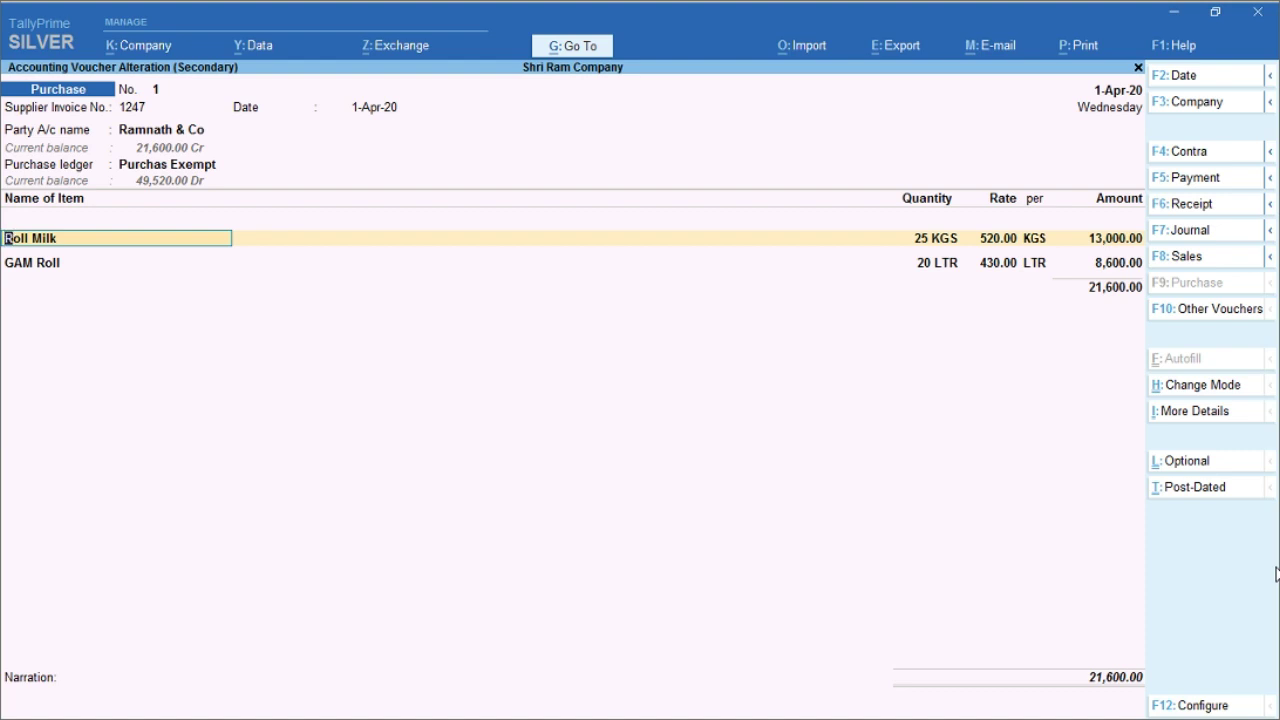
Bring up the Roll Milk stock item from the voucher for alteration and check which stock group it is under
{"action": "key", "text": "ctrl"}
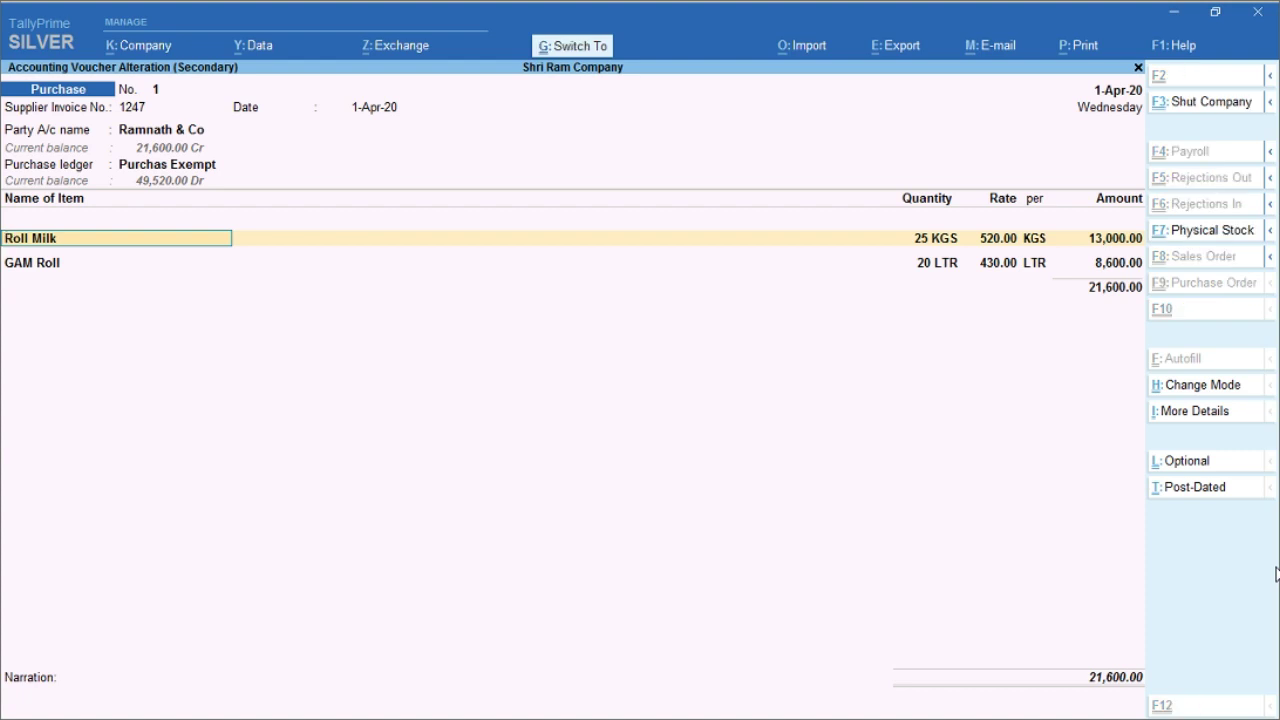
{"action": "key", "text": "ctrl+Return"}
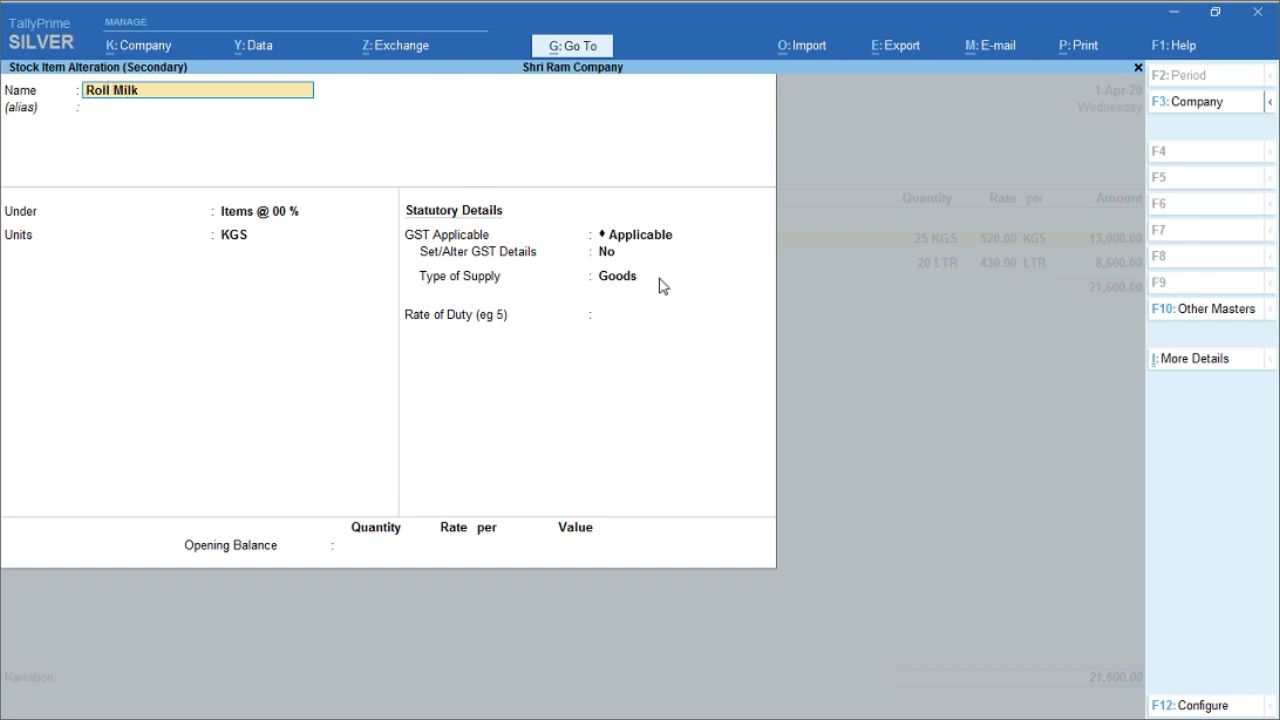
{"action": "key", "text": "Return"}
{"action": "key", "text": "Return"}
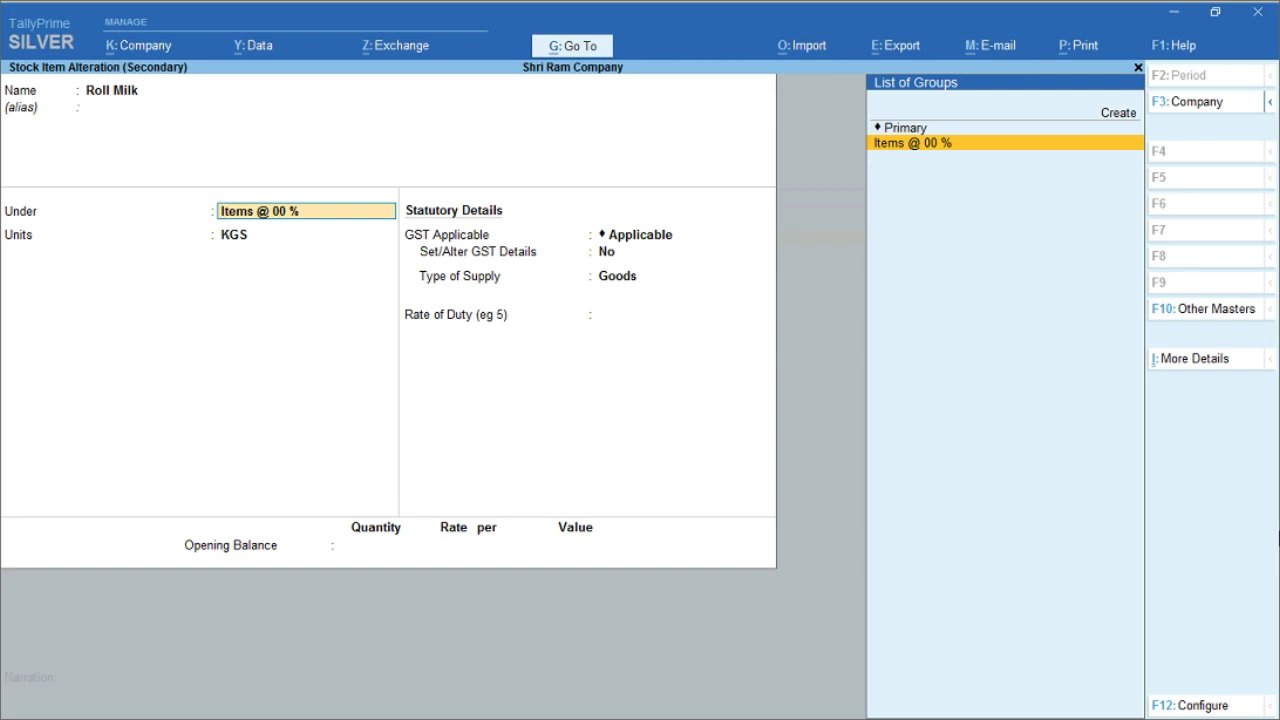
Open the Items @ 00 % stock group from Roll Milk, review its GST details setting and save it without edits
{"action": "key", "text": "ctrl"}
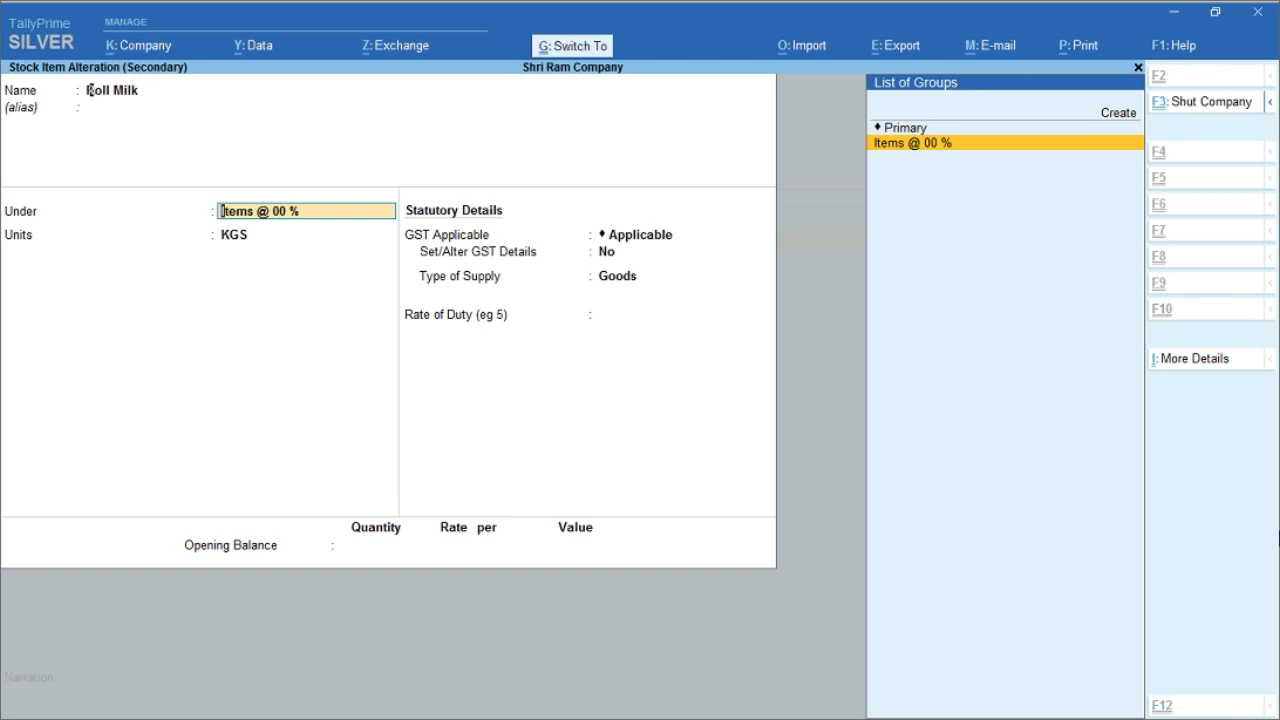
{"action": "key", "text": "ctrl+Return"}
{"action": "key", "text": "Return"}
{"action": "key", "text": "Return"}
{"action": "key", "text": "Return"}
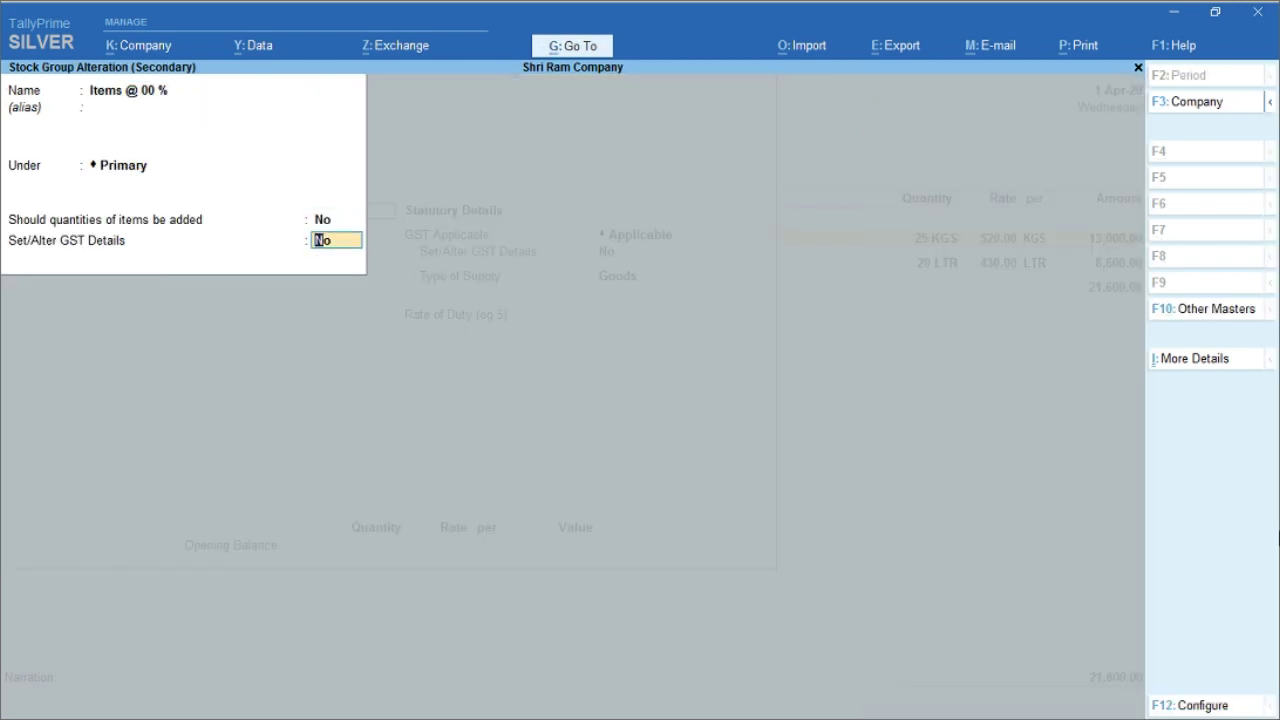
{"action": "key", "text": "Return"}
{"action": "key", "text": "Return"}
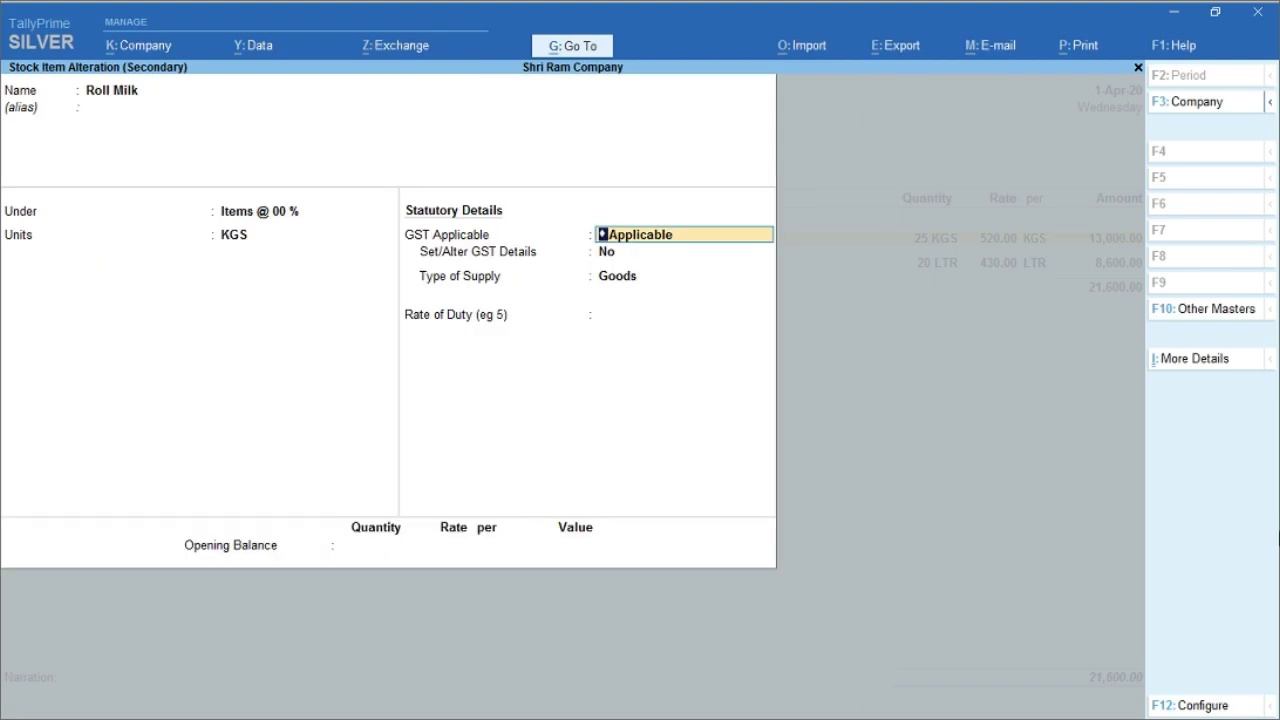
Review Roll Milk's GST applicability, type of supply and rate of duty, and save the stock item
{"action": "key", "text": "Return"}
{"action": "key", "text": "Return"}
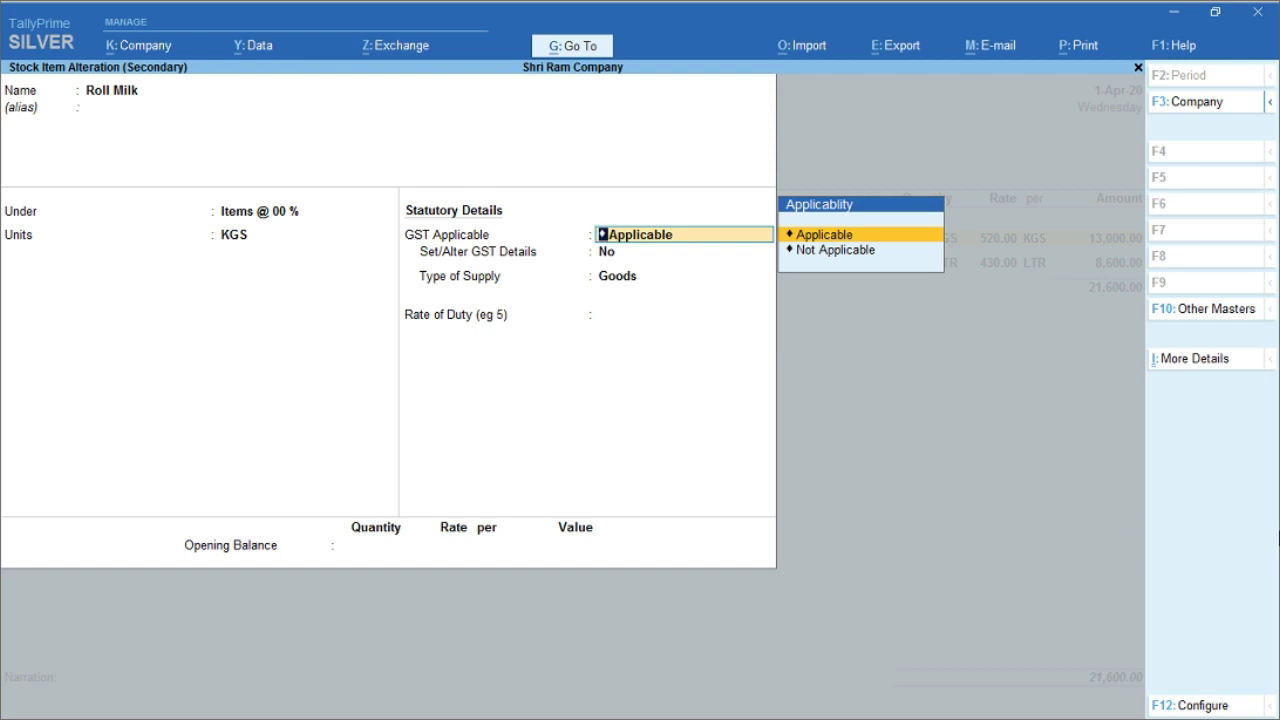
{"action": "key", "text": "Return"}
{"action": "key", "text": "Return"}
{"action": "key", "text": "Return"}
{"action": "key", "text": "Return"}
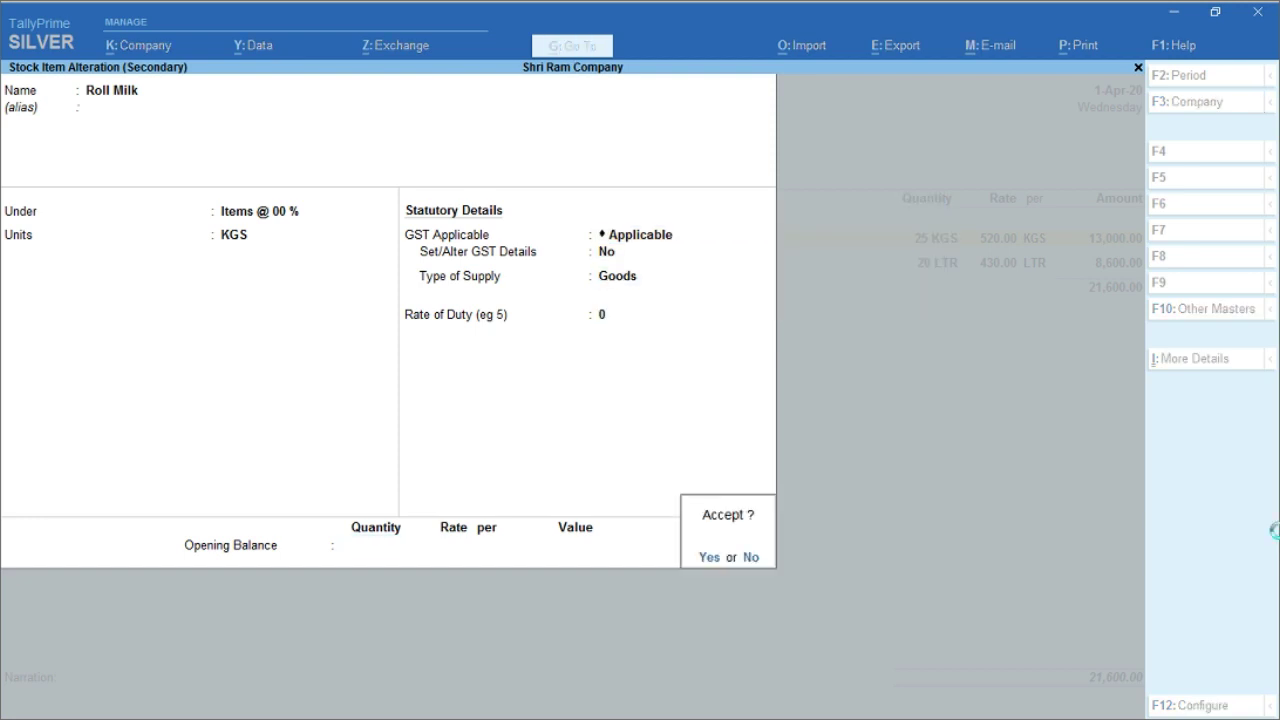
{"action": "key", "text": "Return"}
Go through the Roll Milk line's quantity, rate and amount, and bring up the GAM Roll stock item for alteration
{"action": "key", "text": "Return"}
{"action": "key", "text": "Return"}
{"action": "key", "text": "Return"}
{"action": "key", "text": "Return"}
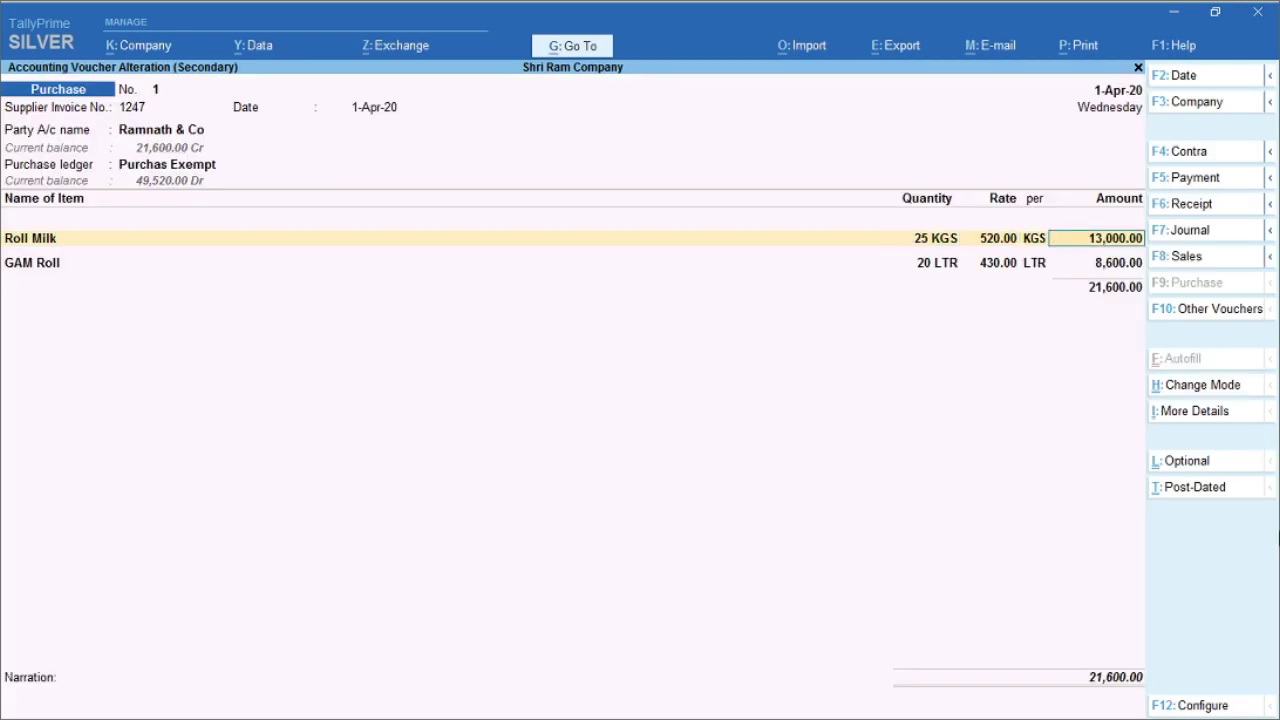
{"action": "key", "text": "ctrl+Return"}
{"action": "key", "text": "Return"}
{"action": "key", "text": "Return"}
{"action": "key", "text": "Return"}
{"action": "key", "text": "Return"}
{"action": "key", "text": "Return"}
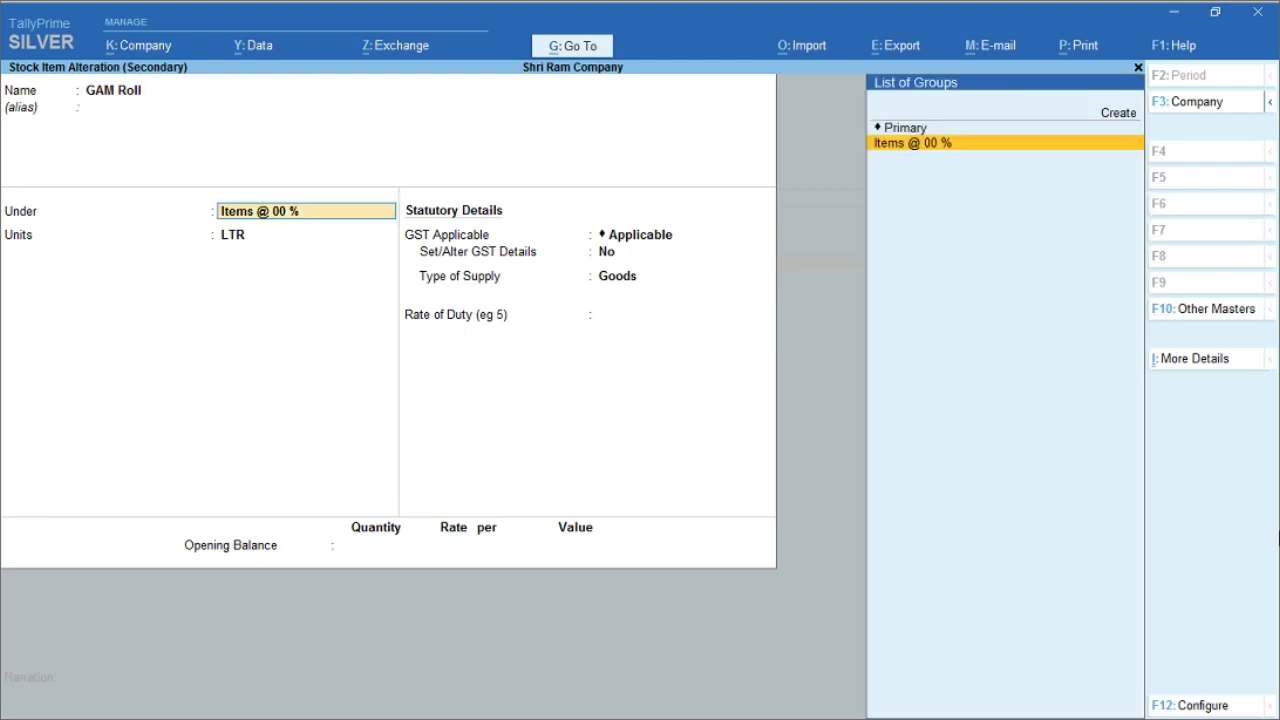
Review GAM Roll's stock group, unit and GST details, and save the stock item
{"action": "key", "text": "Return"}
{"action": "key", "text": "Return"}
{"action": "key", "text": "Return"}
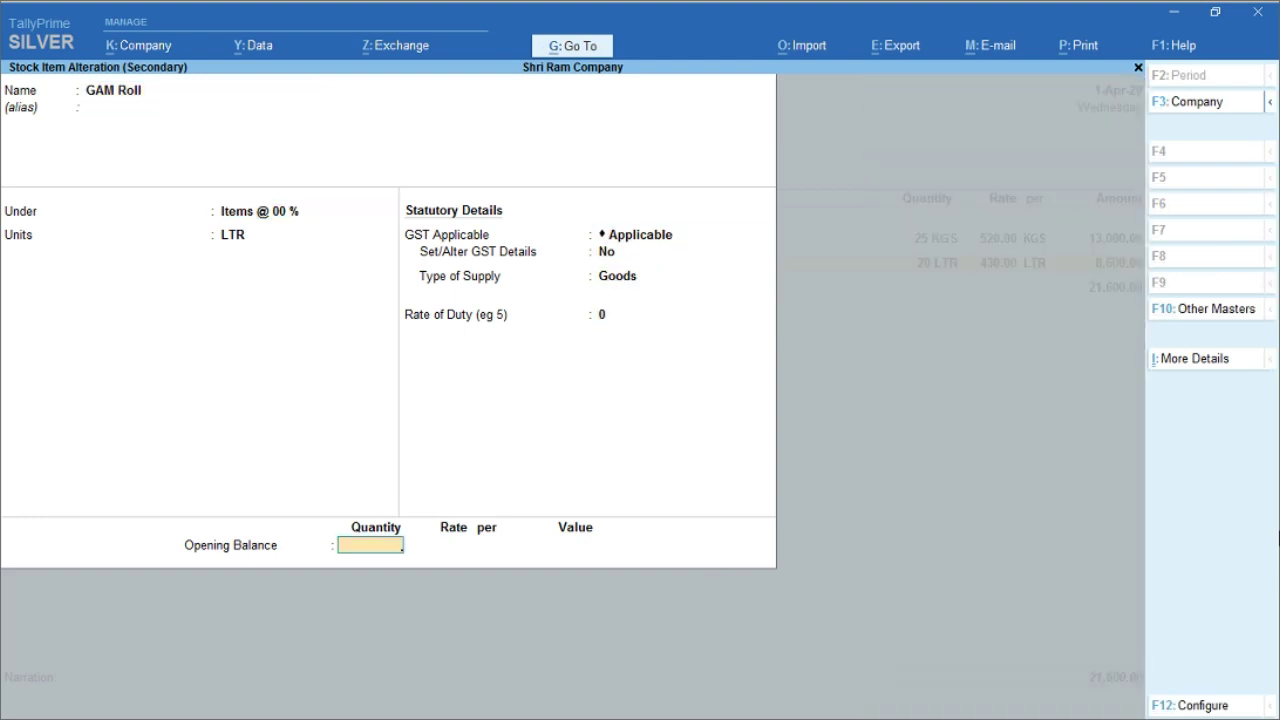
{"action": "key", "text": "Return"}
{"action": "key", "text": "Return"}
Go through the GAM Roll line, leave the narration blank and save the Ramnath & Co purchase voucher
{"action": "key", "text": "Return"}
{"action": "key", "text": "Return"}
{"action": "key", "text": "Return"}
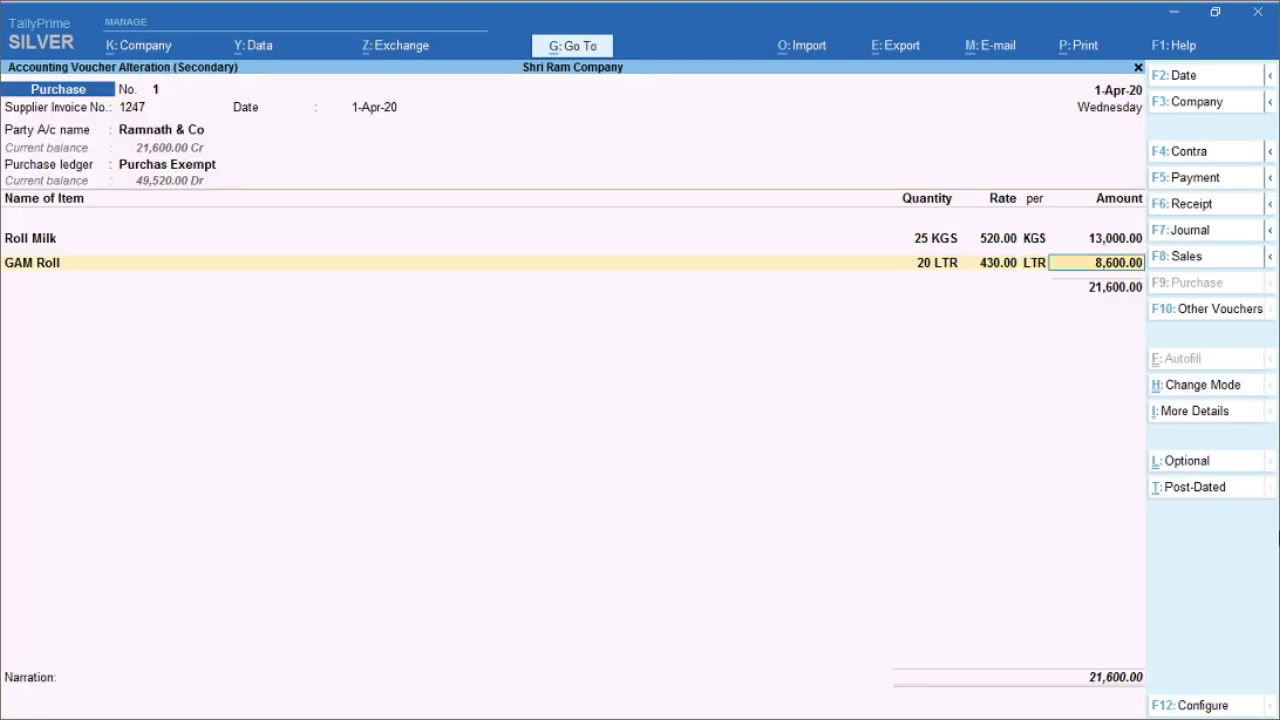
{"action": "key", "text": "Return"}
{"action": "key", "text": "Return"}
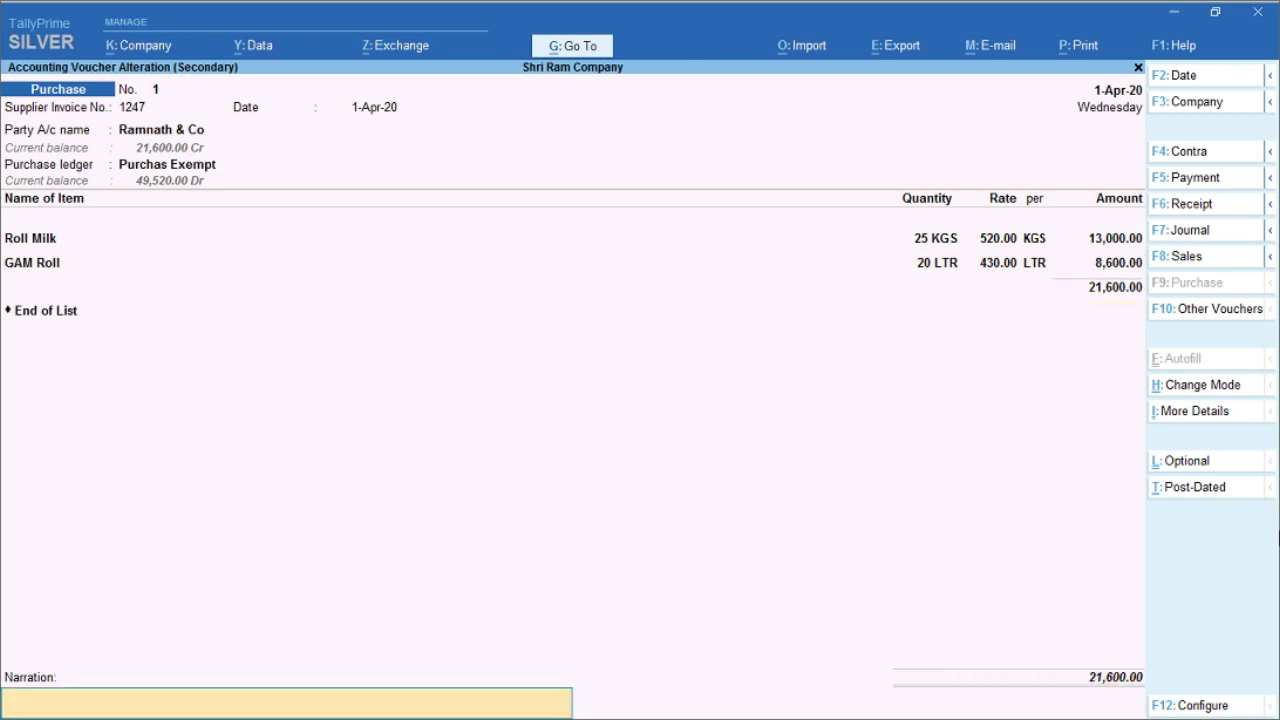
{"action": "key", "text": "Return"}
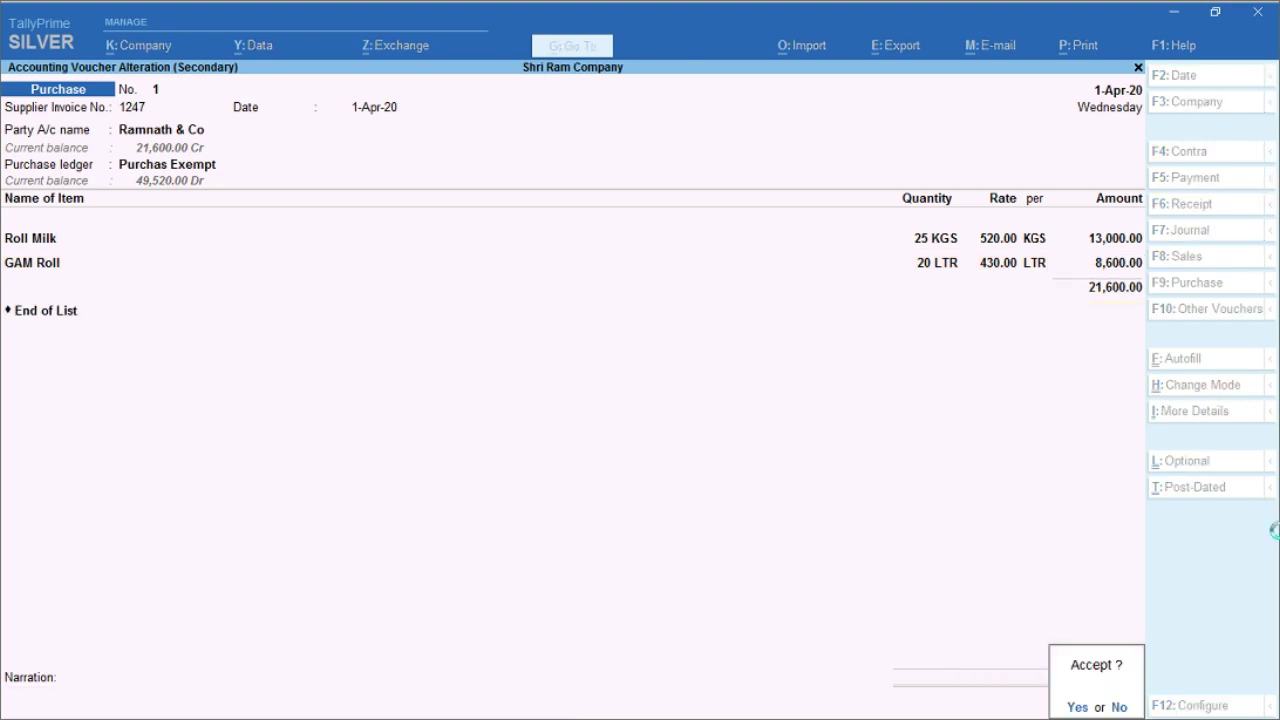
{"action": "key", "text": "Return"}
Open the Hanuman Sharma Stores purchase voucher and accept its receipt and party details
{"action": "key", "text": "Down"}
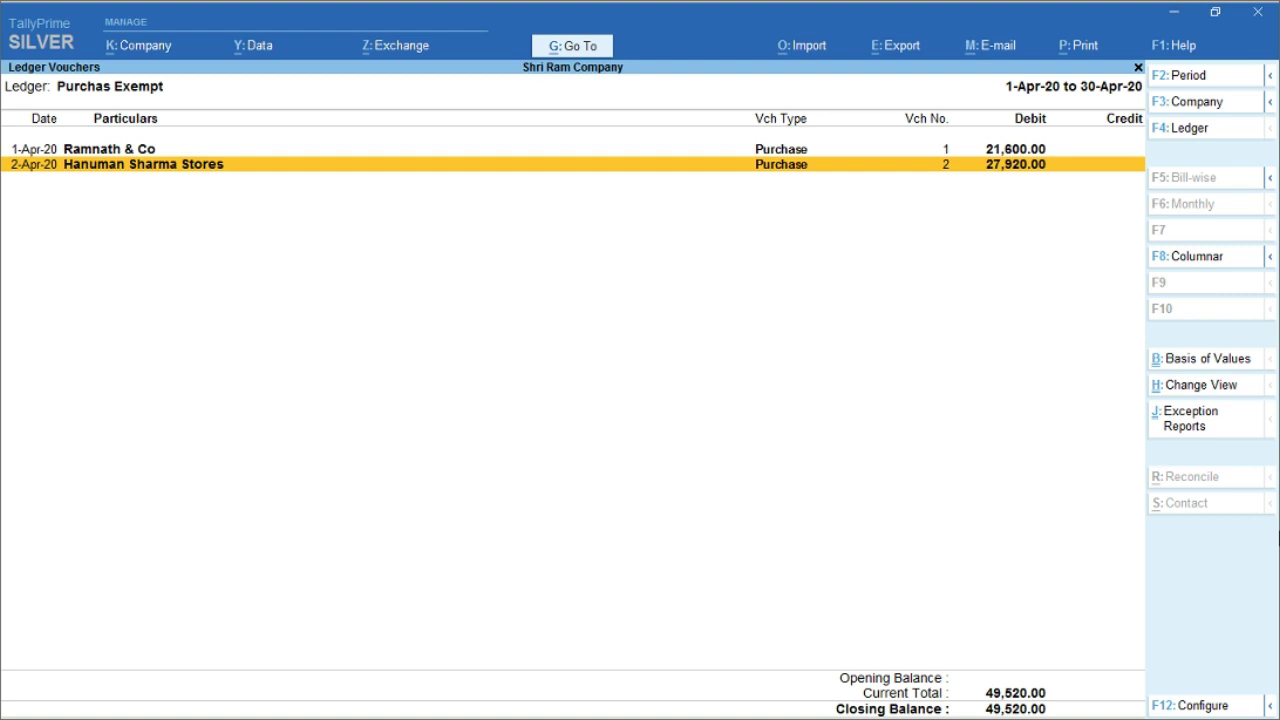
{"action": "key", "text": "Return"}
{"action": "key", "text": "Return"}
{"action": "key", "text": "Return"}
{"action": "key", "text": "Return"}
{"action": "key", "text": "Return"}
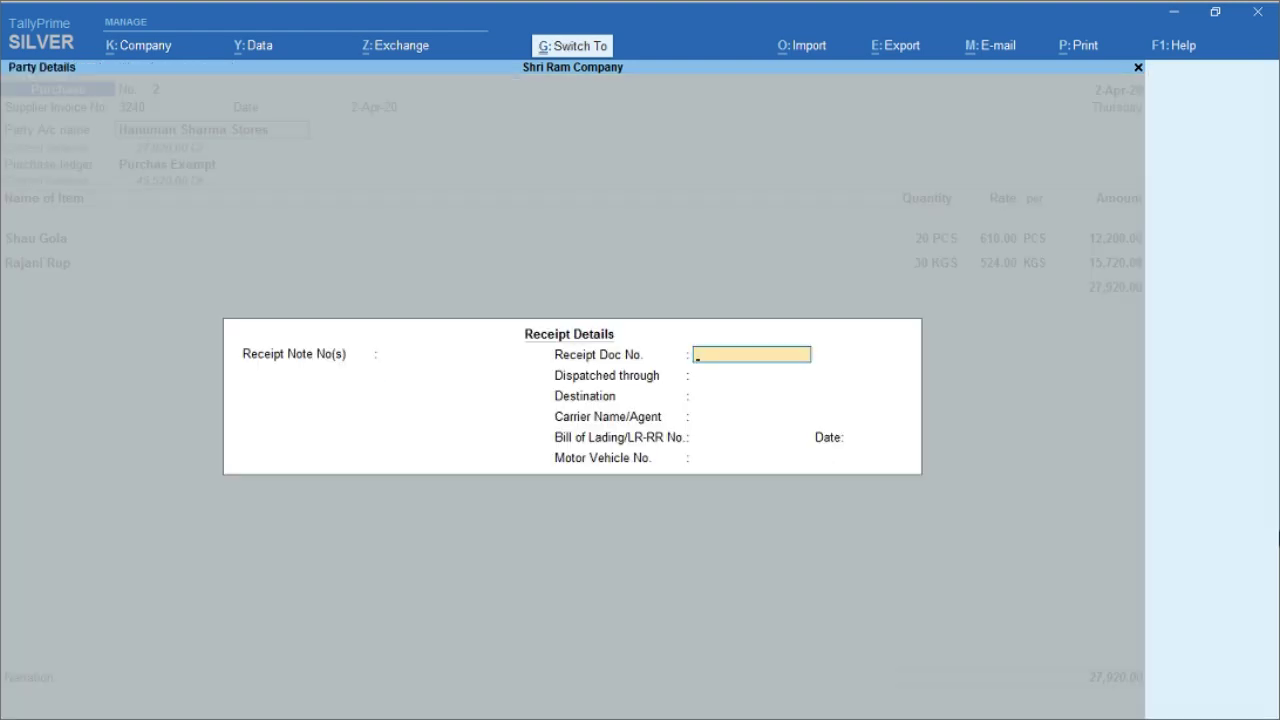
{"action": "key", "text": "ctrl+a"}
{"action": "key", "text": "ctrl+a"}
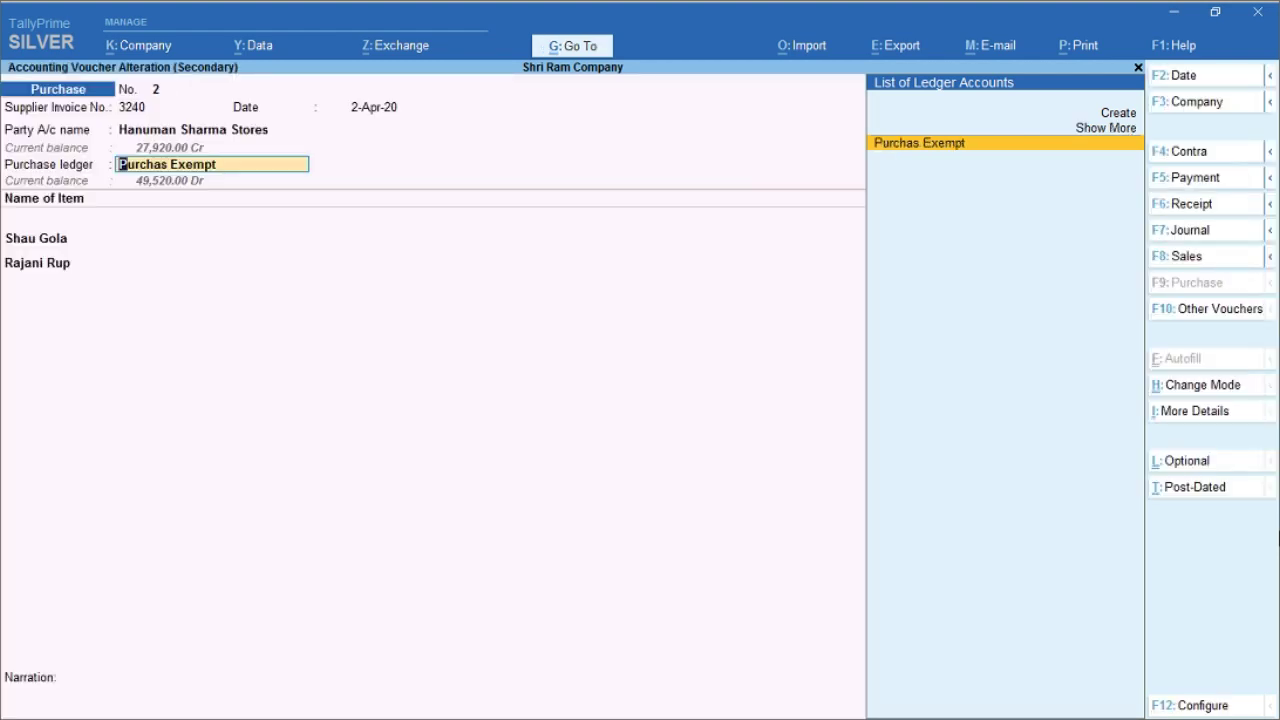
Review the Shau Gola and Rajani Rup lines of the Hanuman Sharma Stores voucher and save it without edits
{"action": "key", "text": "Return"}
{"action": "key", "text": "Return"}
{"action": "key", "text": "Return"}
{"action": "key", "text": "Return"}
{"action": "key", "text": "Return"}
{"action": "key", "text": "Return"}
{"action": "key", "text": "Return"}
{"action": "key", "text": "Return"}
{"action": "key", "text": "Return"}
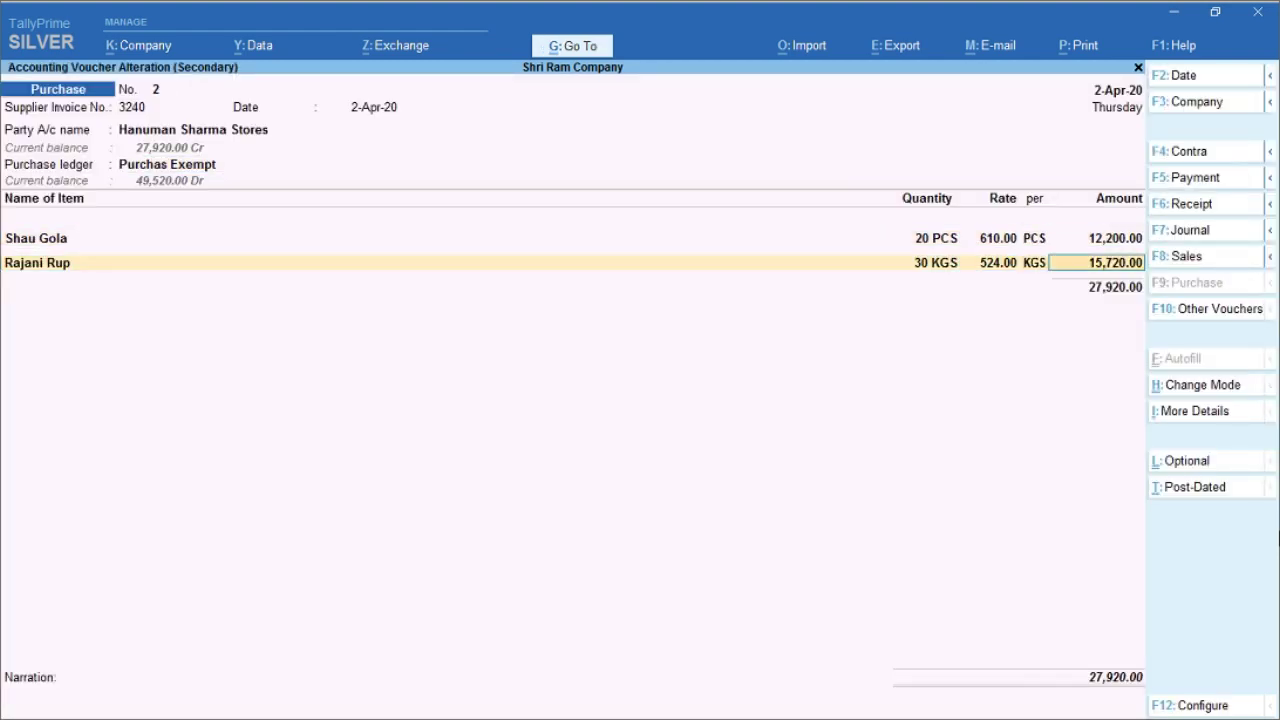
{"action": "key", "text": "Return"}
{"action": "key", "text": "Return"}
{"action": "key", "text": "Return"}
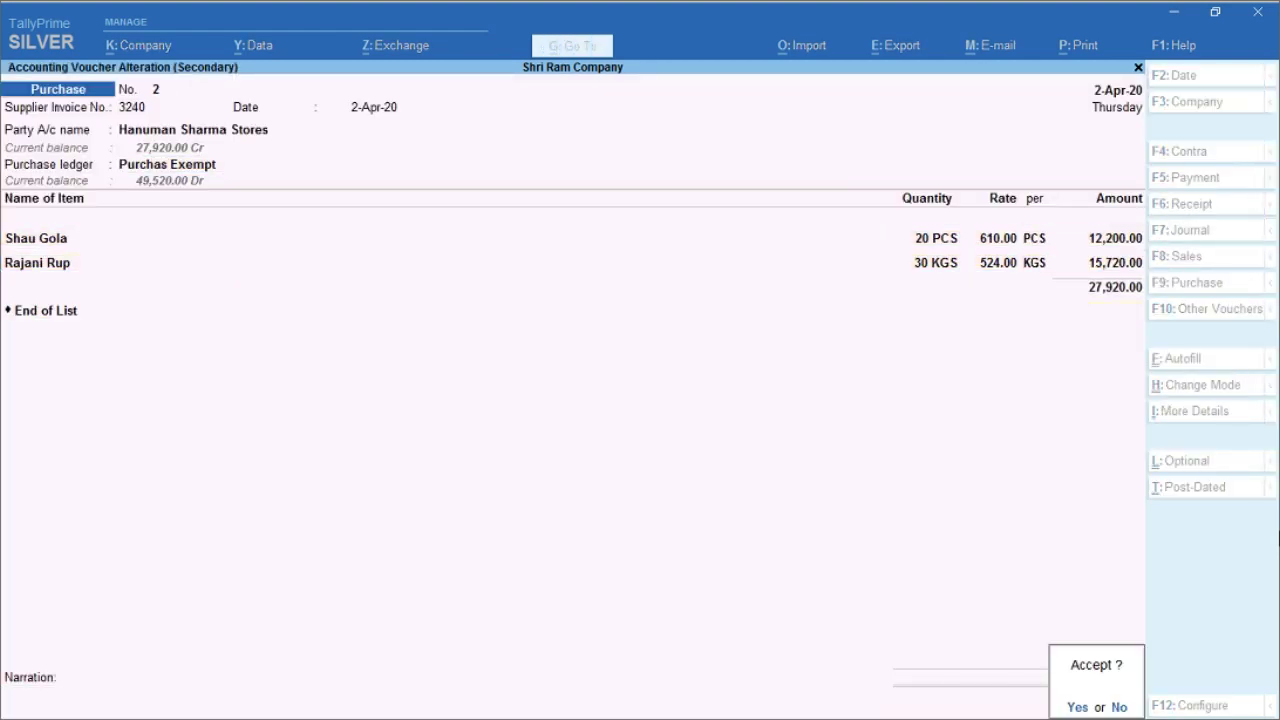
{"action": "key", "text": "Return"}
Recheck the Purchas Exempt ledger's April vouchers and return to its monthly summary
{"action": "key", "text": "Escape"}
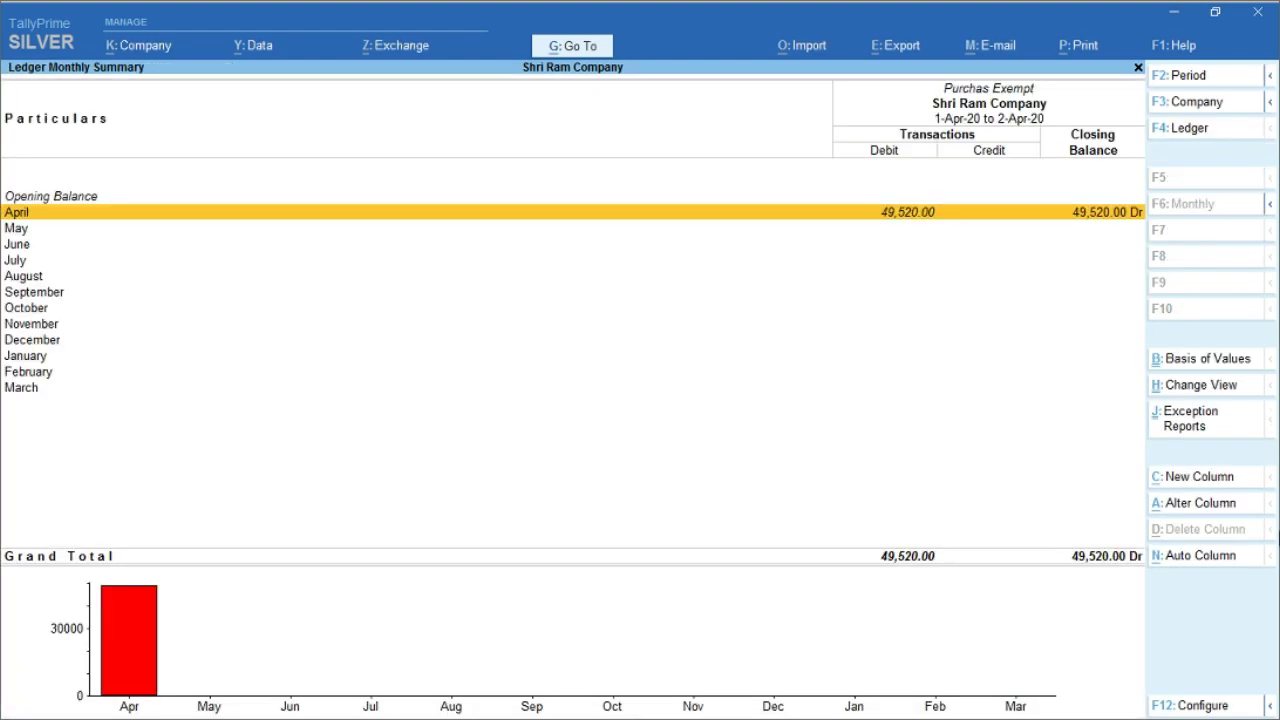
{"action": "key", "text": "Escape"}
{"action": "key", "text": "Return"}
{"action": "key", "text": "Return"}
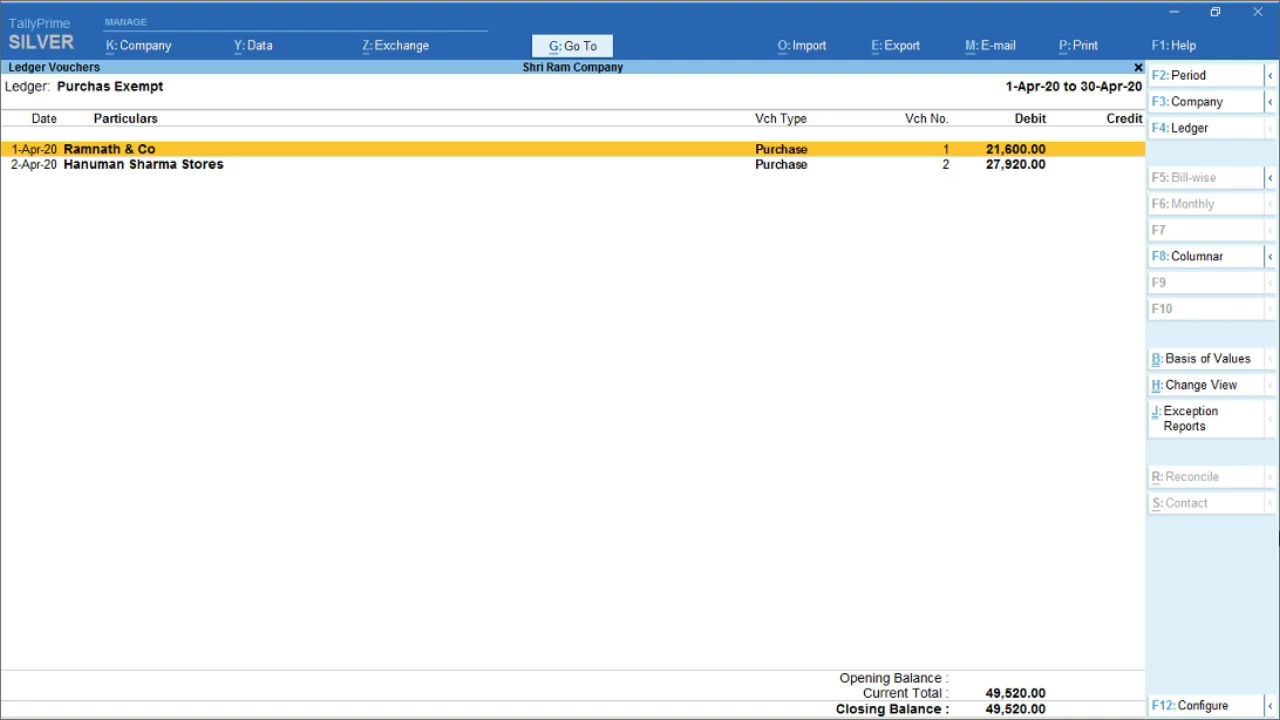
{"action": "key", "text": "Escape"}
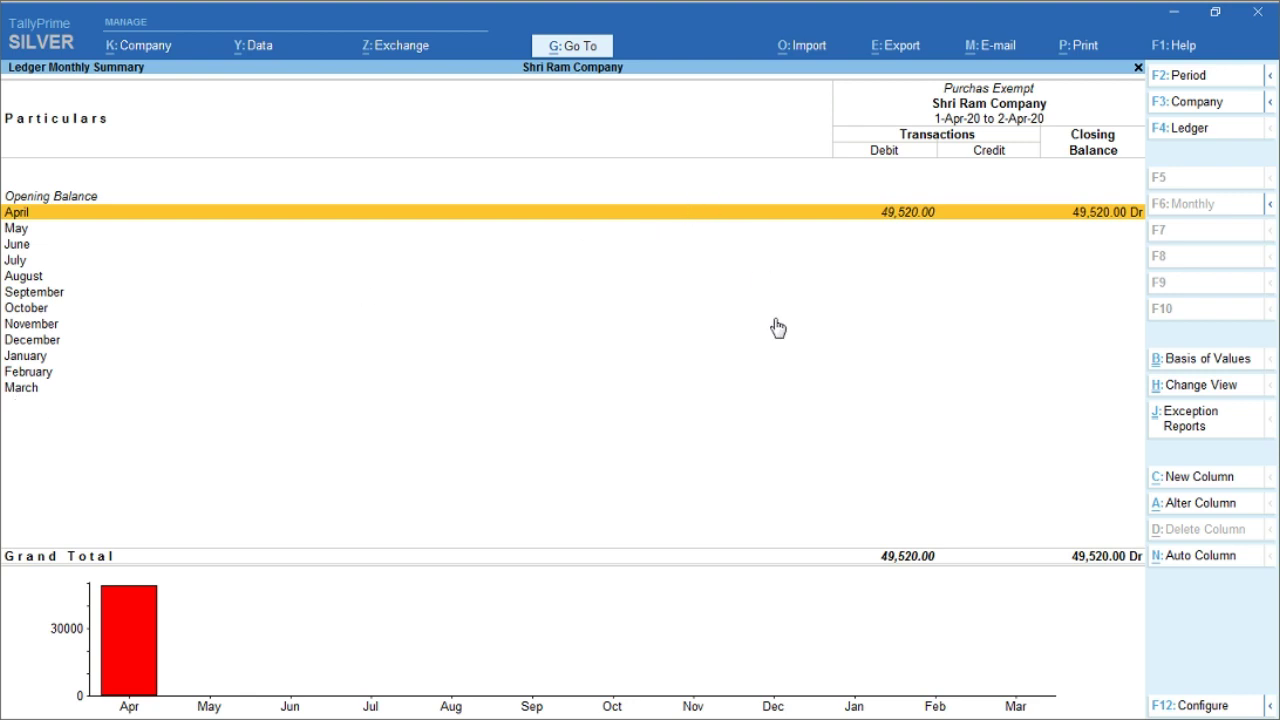
Switch to the Purchase Exempted practice PDF in Adobe Reader and examine the Profit & Loss answer on page 7
{"action": "left_click", "coordinate": [1175, 13]}
{"action": "scroll", "coordinate": [834, 517], "scroll_direction": "down", "scroll_amount": 15}
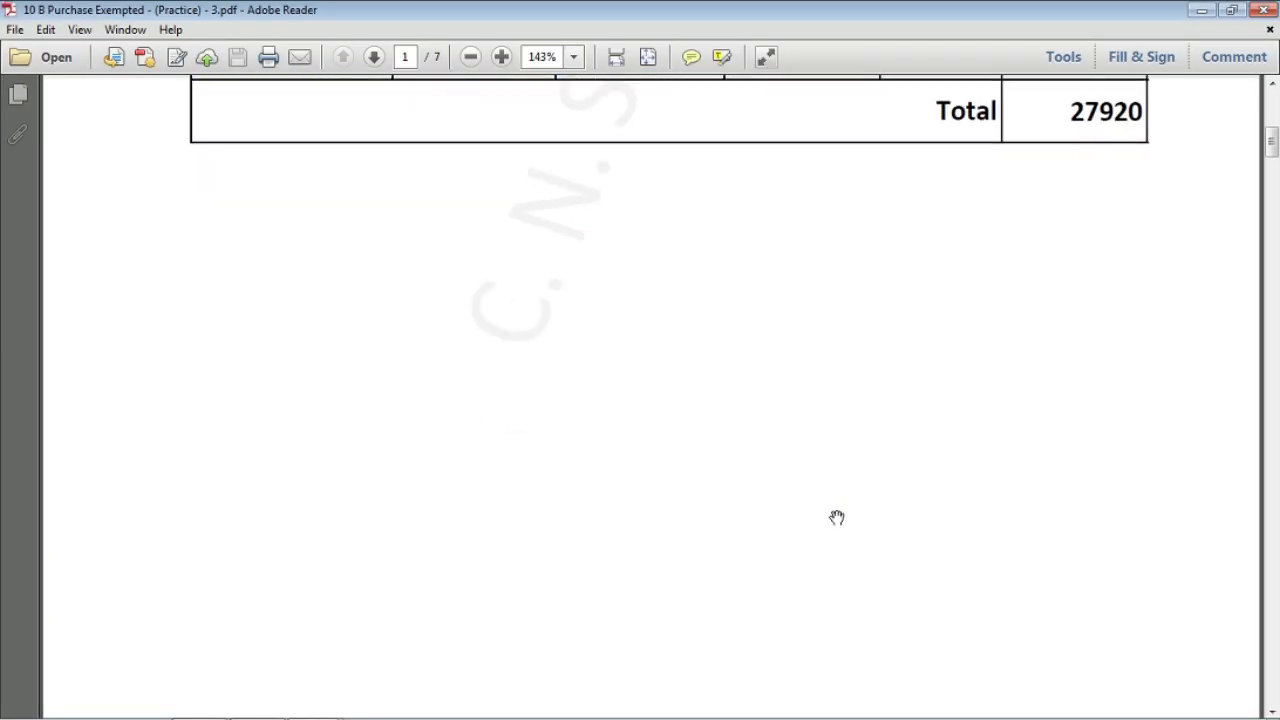
{"action": "scroll", "coordinate": [836, 517], "scroll_direction": "down", "scroll_amount": 10}
{"action": "left_click_drag", "start_coordinate": [1272, 195], "coordinate": [1272, 690]}
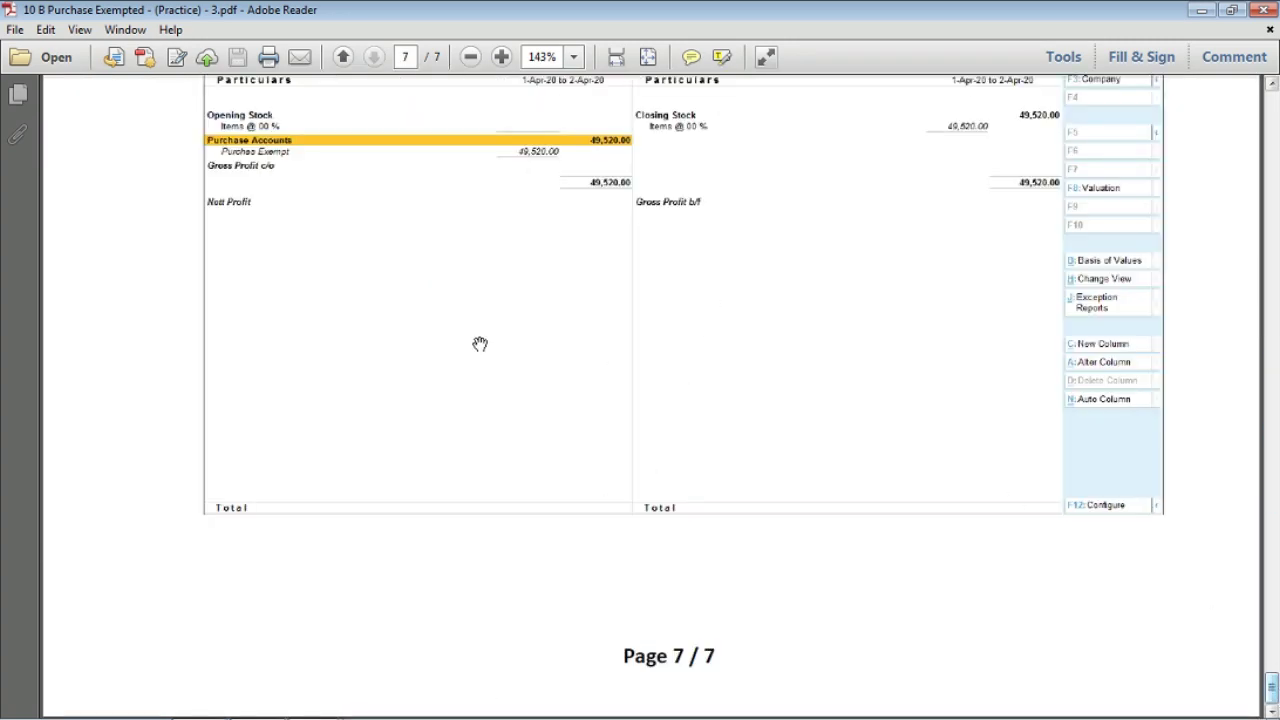
Examine the reporting period and Purchase Accounts amounts in the enlarged Profit & Loss answer on page 7
{"action": "scroll", "coordinate": [421, 301], "scroll_direction": "up", "scroll_amount": 3, "text": "ctrl"}
{"action": "scroll", "coordinate": [421, 301], "scroll_direction": "up", "scroll_amount": 4, "text": "ctrl"}
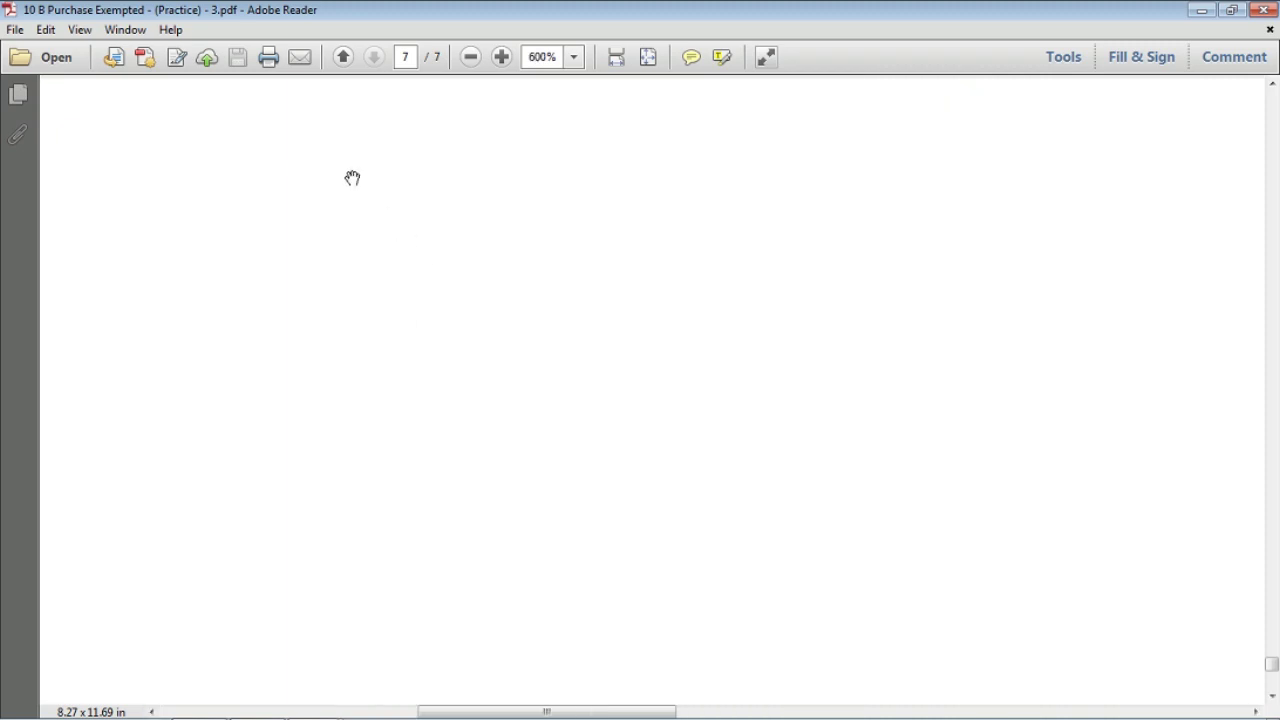
{"action": "scroll", "coordinate": [451, 308], "scroll_direction": "down", "scroll_amount": 3, "text": "ctrl"}
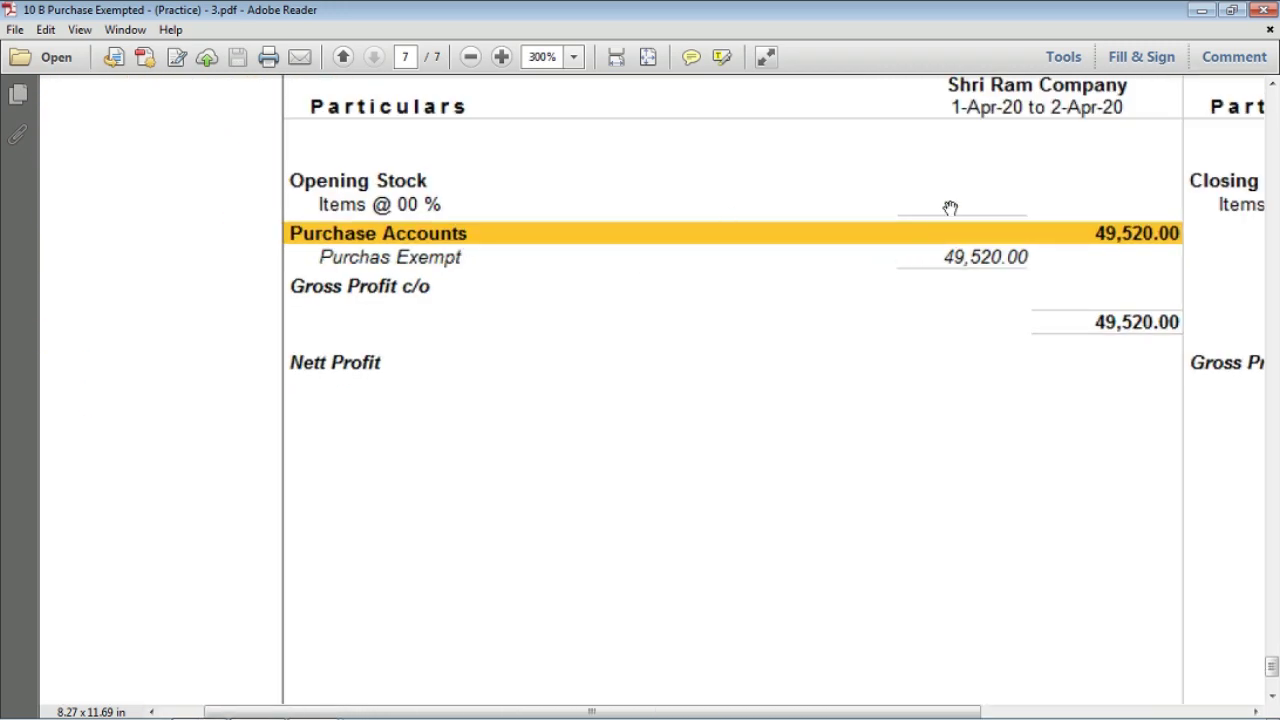
{"action": "scroll", "coordinate": [723, 214], "scroll_direction": "down", "scroll_amount": 1, "text": "ctrl"}
{"action": "scroll", "coordinate": [714, 194], "scroll_direction": "up", "scroll_amount": 3}
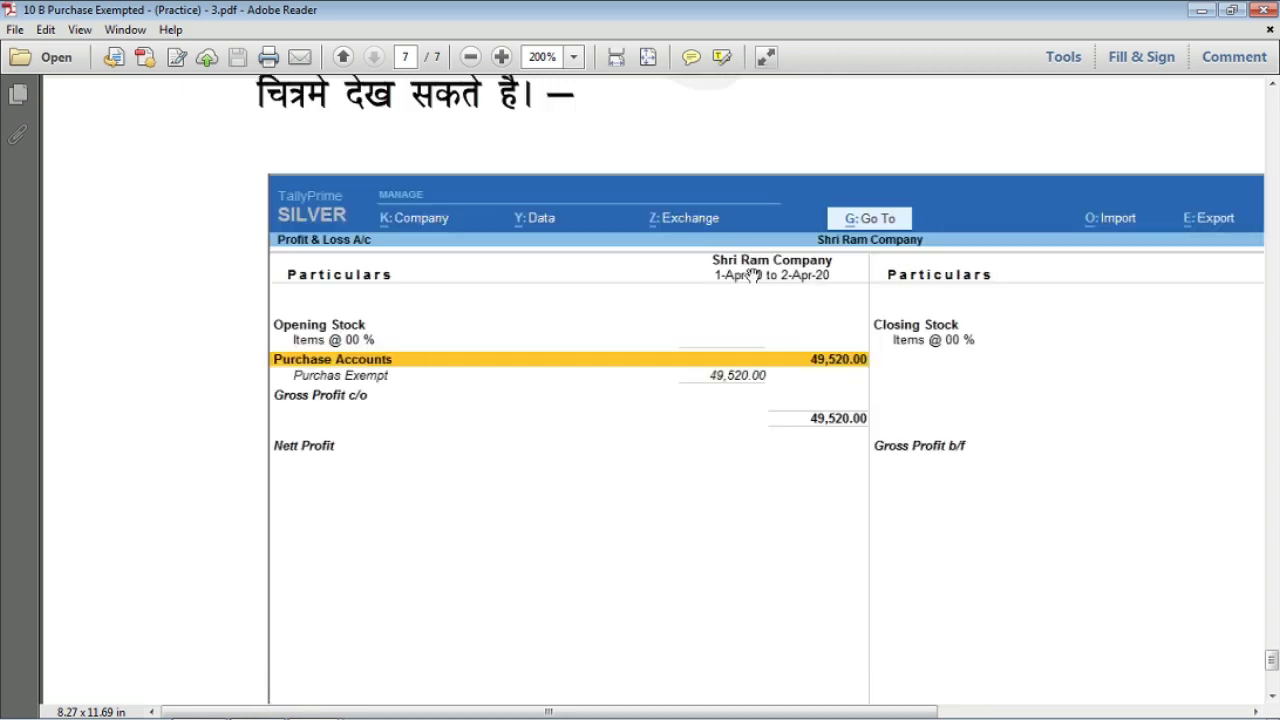
{"action": "scroll", "coordinate": [756, 276], "scroll_direction": "up", "scroll_amount": 1, "text": "ctrl"}
{"action": "scroll", "coordinate": [775, 276], "scroll_direction": "up", "scroll_amount": 1, "text": "ctrl"}
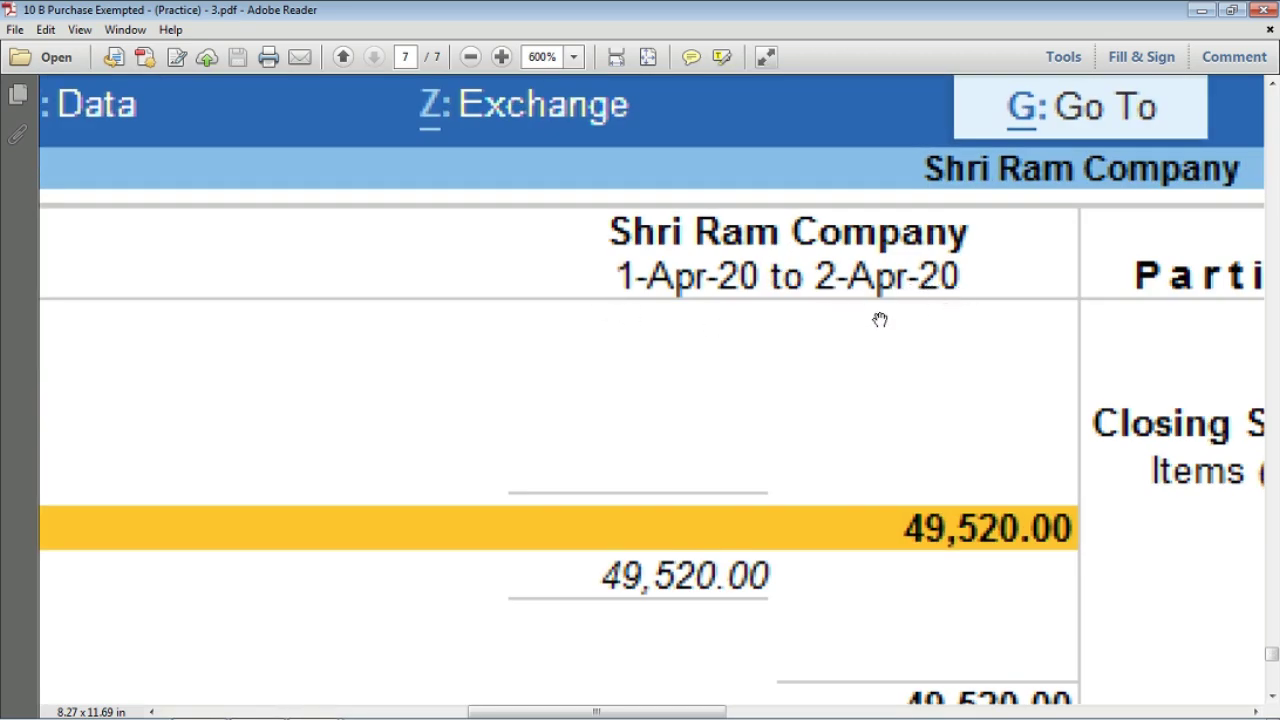
{"action": "scroll", "coordinate": [877, 318], "scroll_direction": "down", "scroll_amount": 1, "text": "ctrl"}
{"action": "scroll", "coordinate": [933, 309], "scroll_direction": "down", "scroll_amount": 1, "text": "ctrl"}
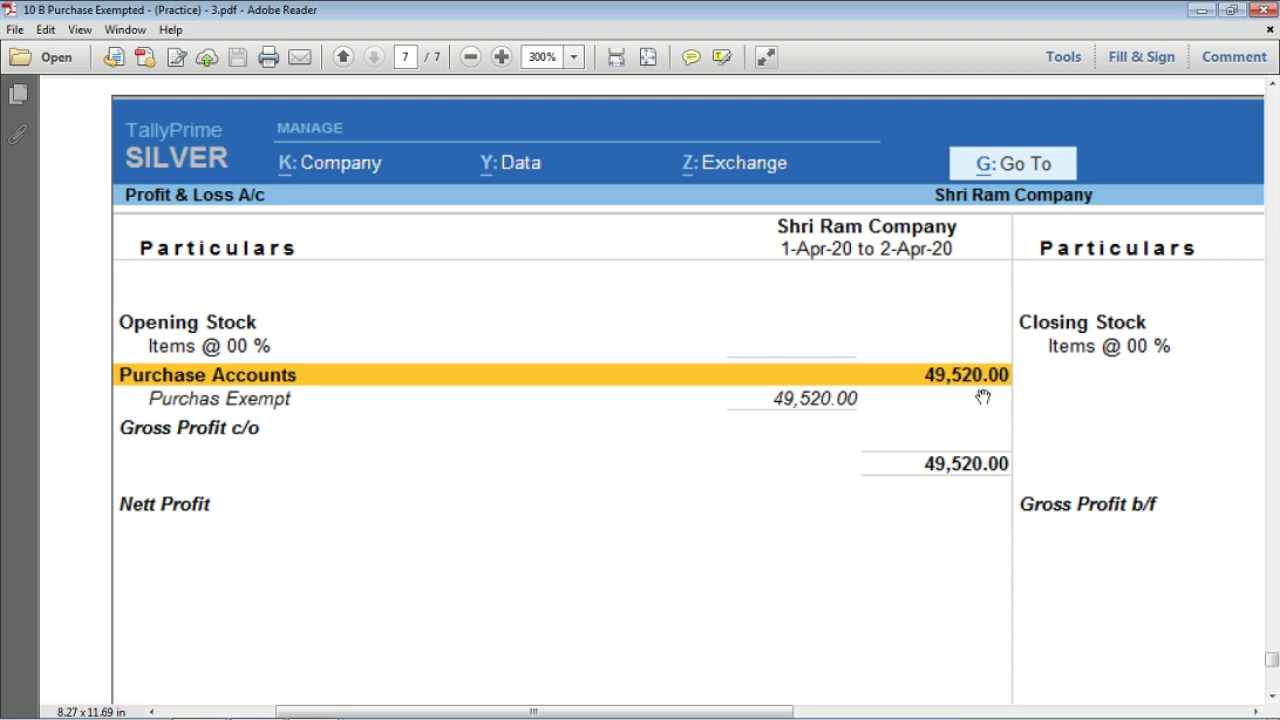
Switch to the Purchase Exempted Bill PDF and skim its April and May 2020 invoices on page 1
{"action": "left_click", "coordinate": [1200, 11]}
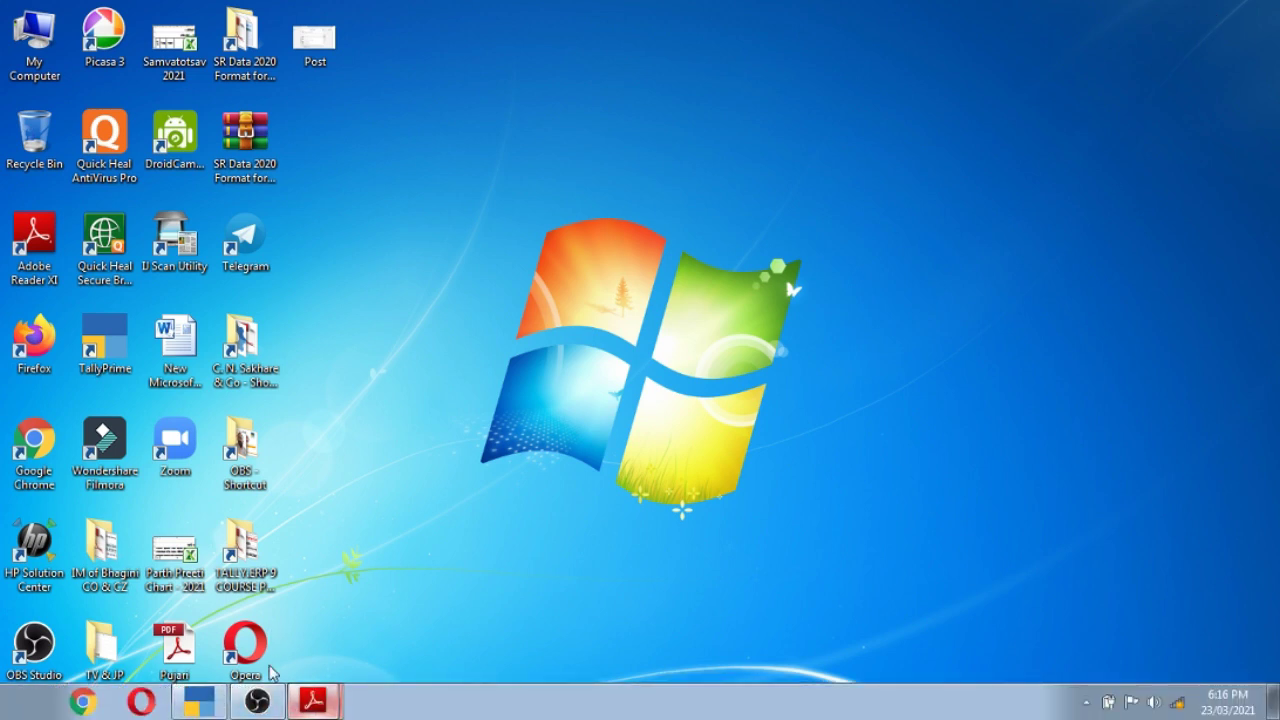
{"action": "key", "text": "alt+Tab"}
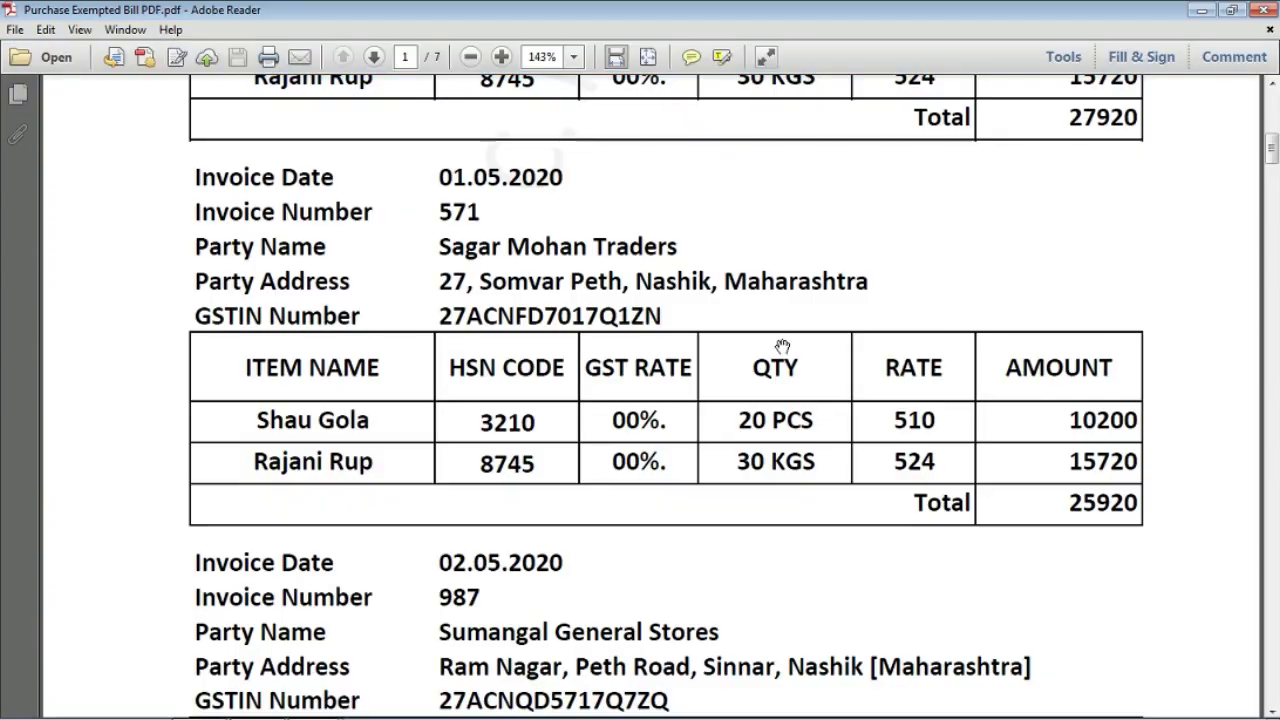
{"action": "left_click_drag", "start_coordinate": [1271, 145], "coordinate": [1271, 105]}
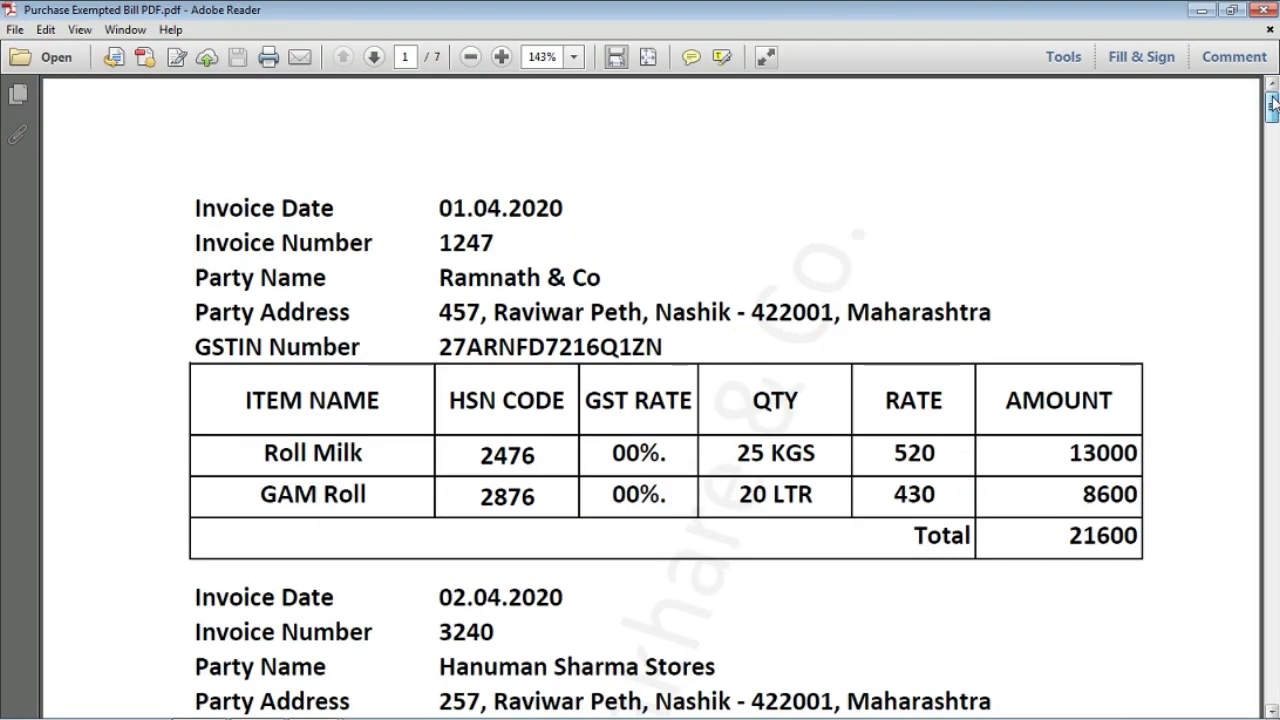
{"action": "scroll", "coordinate": [1094, 229], "scroll_direction": "down", "scroll_amount": 3}
{"action": "scroll", "coordinate": [1068, 238], "scroll_direction": "down", "scroll_amount": 20}
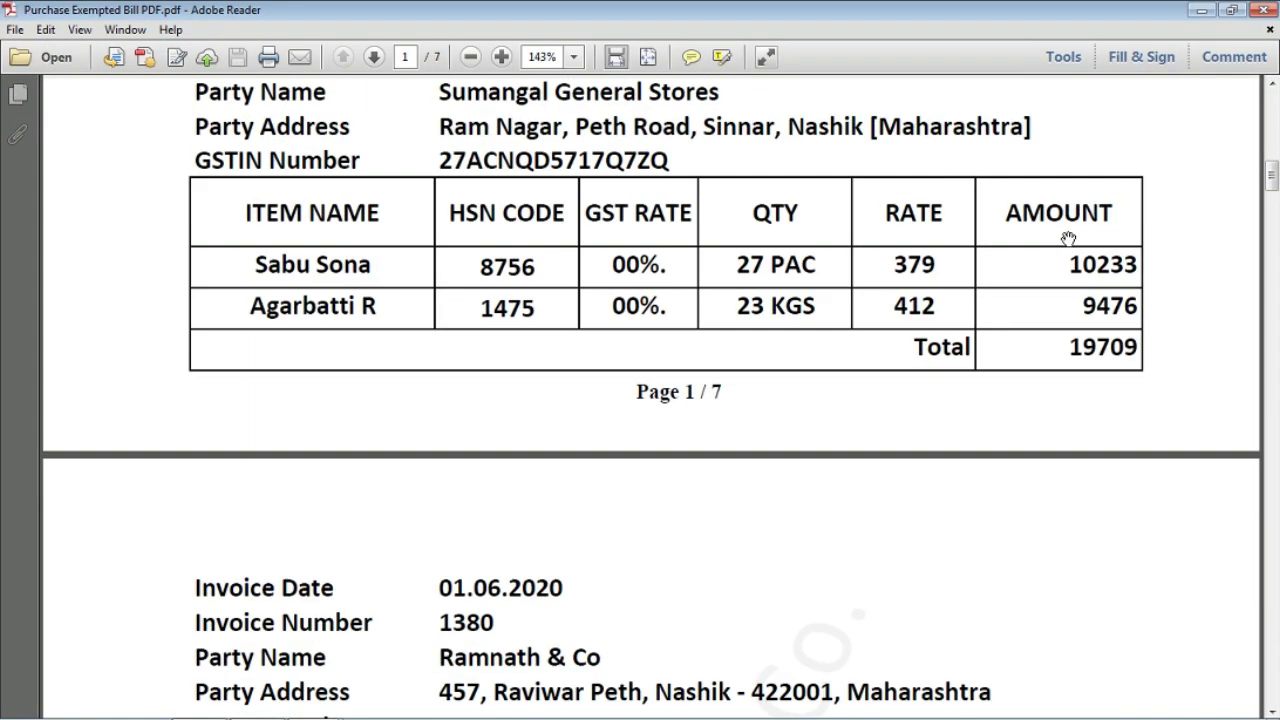
{"action": "scroll", "coordinate": [1047, 305], "scroll_direction": "down", "scroll_amount": 6}
{"action": "scroll", "coordinate": [1049, 314], "scroll_direction": "up", "scroll_amount": 18}
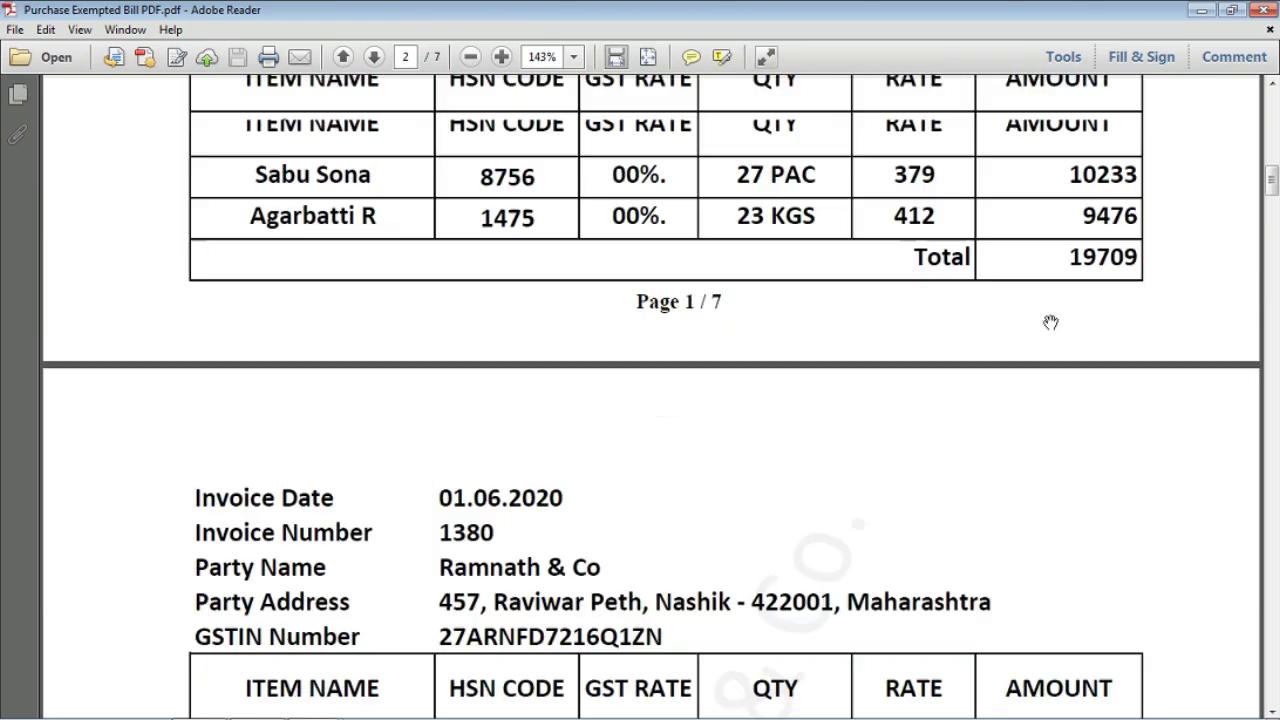
{"action": "scroll", "coordinate": [1051, 322], "scroll_direction": "up", "scroll_amount": 15}
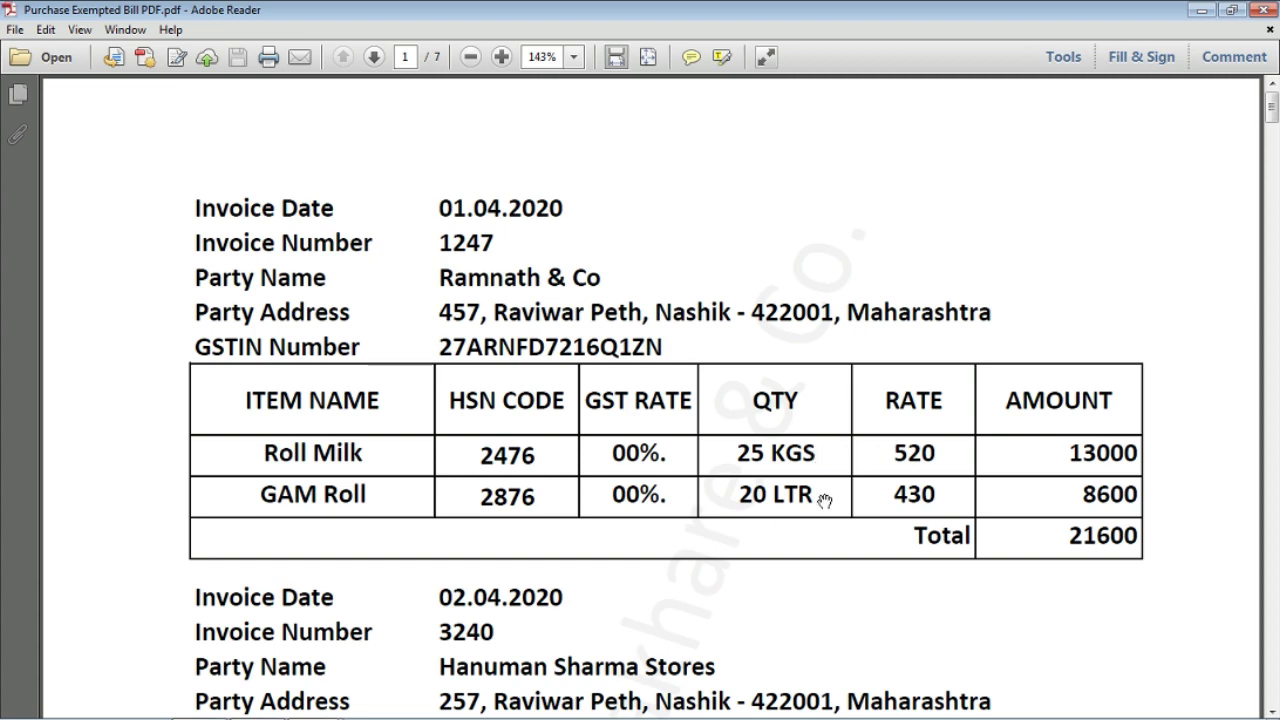
Reread the item tables of the page 1 invoices, from Ramnath & Co to Sumangal General Stores
{"action": "scroll", "coordinate": [824, 500], "scroll_direction": "down", "scroll_amount": 10}
{"action": "scroll", "coordinate": [820, 517], "scroll_direction": "down", "scroll_amount": 5}
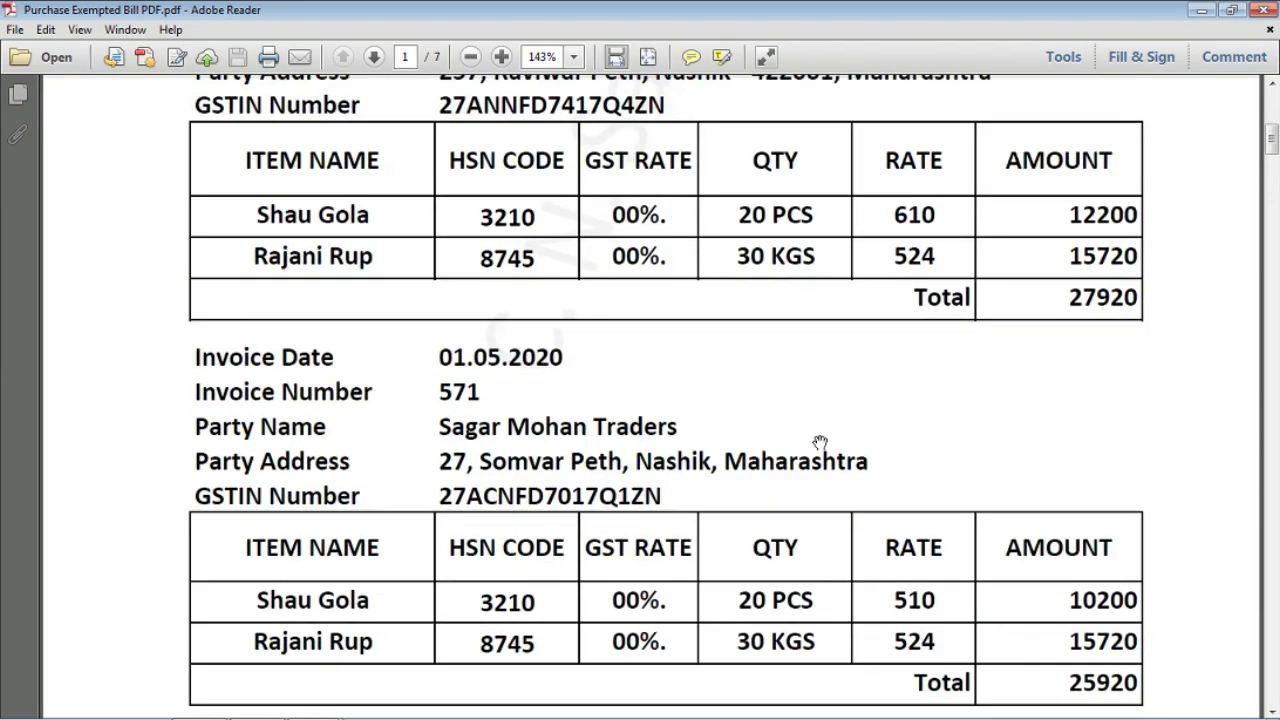
{"action": "scroll", "coordinate": [820, 443], "scroll_direction": "down", "scroll_amount": 5}
{"action": "scroll", "coordinate": [810, 440], "scroll_direction": "down", "scroll_amount": 10}
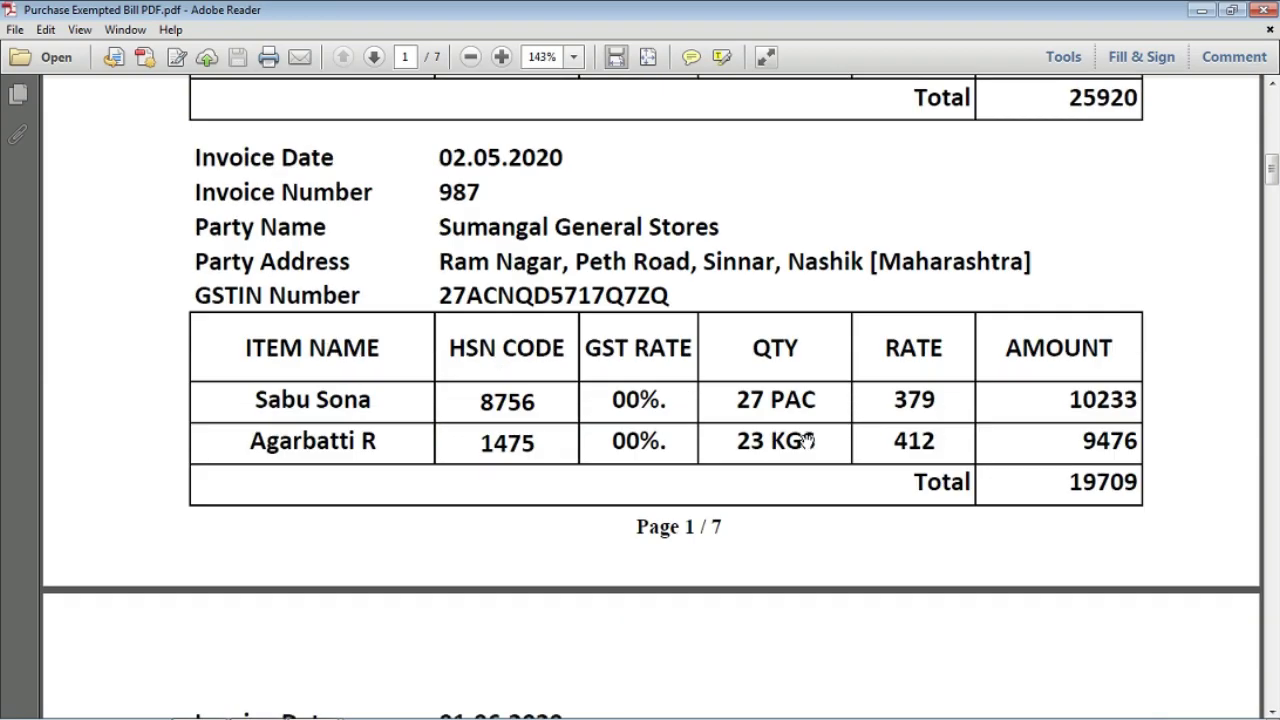
{"action": "scroll", "coordinate": [808, 415], "scroll_direction": "up", "scroll_amount": 20}
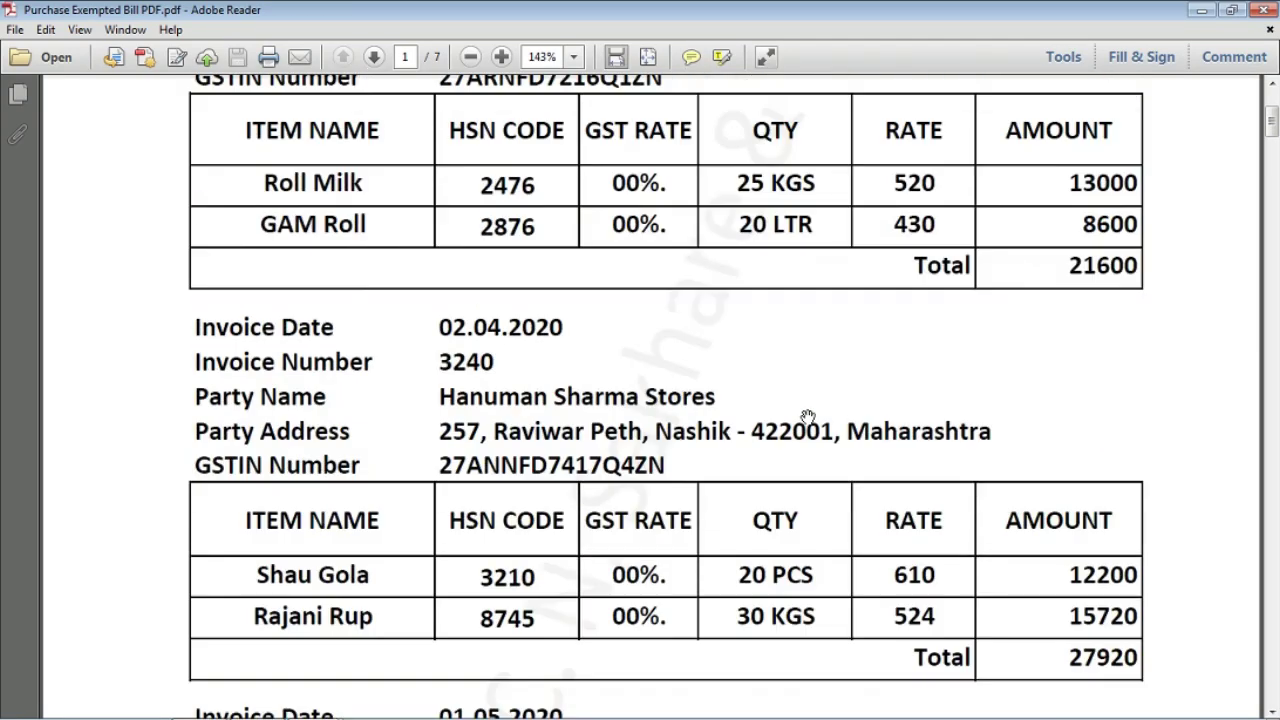
{"action": "scroll", "coordinate": [808, 415], "scroll_direction": "down", "scroll_amount": 20}
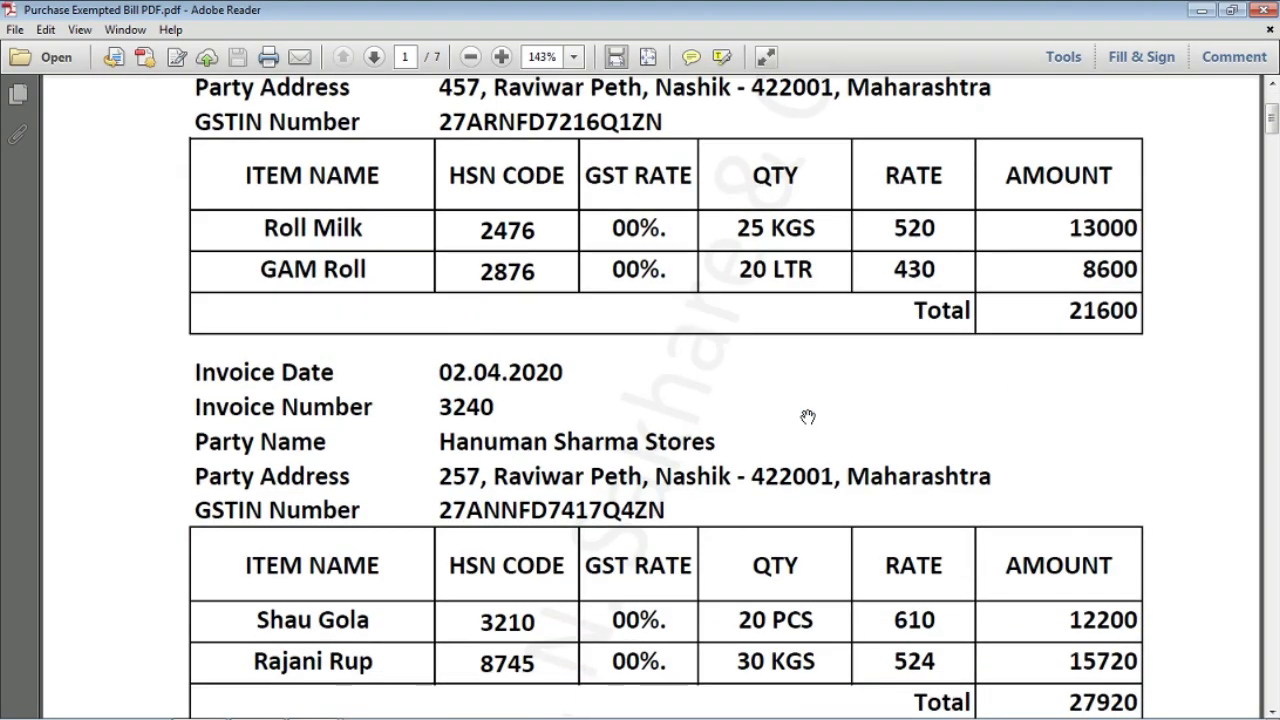
Read through the June to September 2020 purchase invoices on pages 2 and 3
{"action": "scroll", "coordinate": [808, 415], "scroll_direction": "down", "scroll_amount": 17}
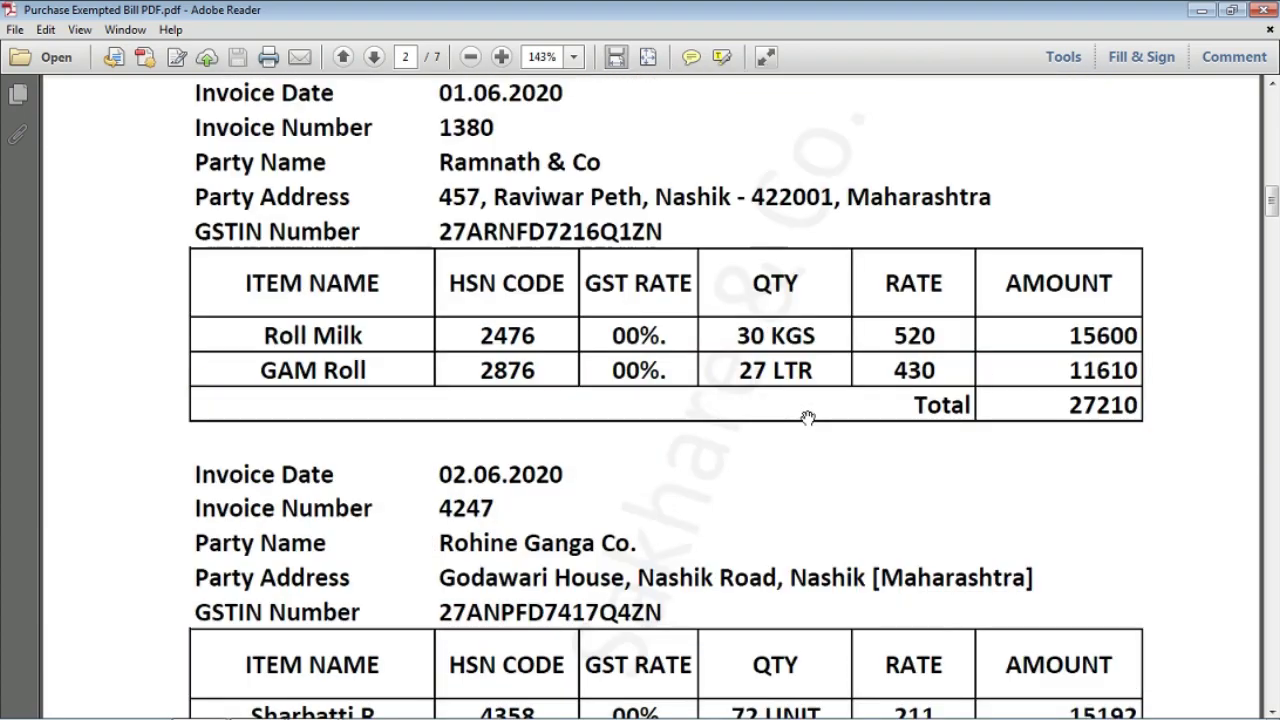
{"action": "scroll", "coordinate": [821, 457], "scroll_direction": "down", "scroll_amount": 15}
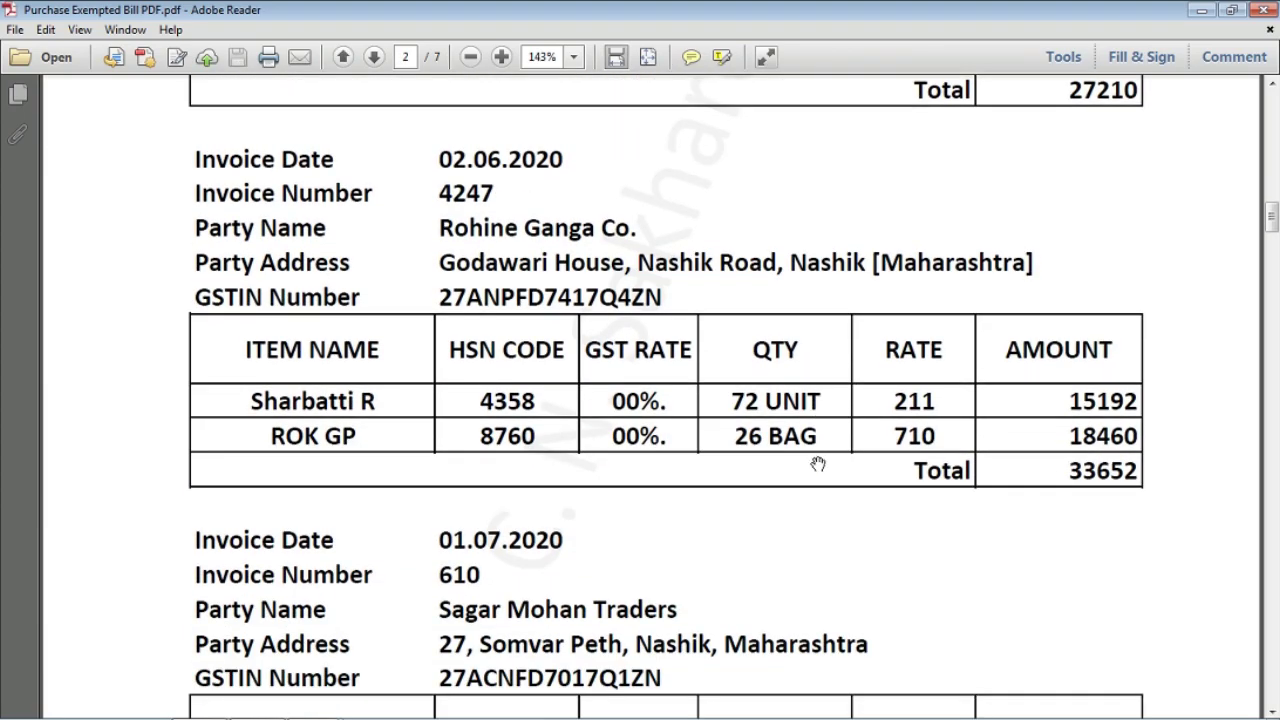
{"action": "scroll", "coordinate": [818, 465], "scroll_direction": "down", "scroll_amount": 16}
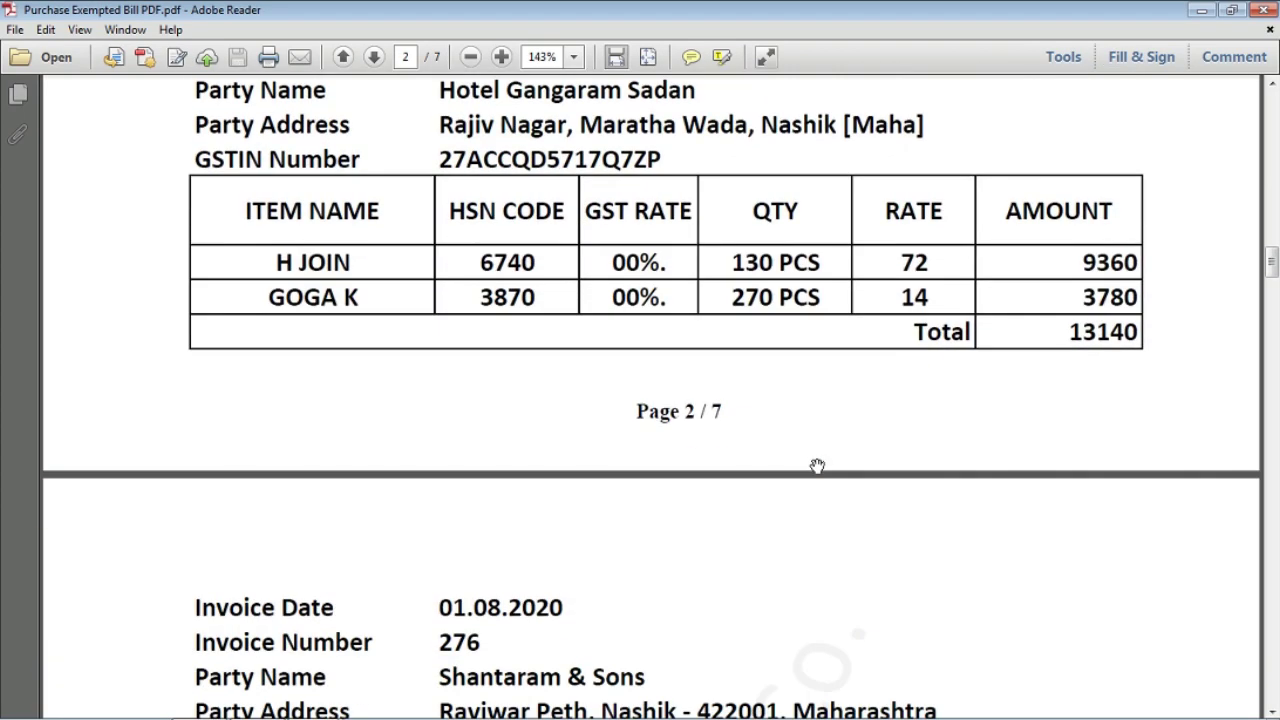
{"action": "scroll", "coordinate": [816, 466], "scroll_direction": "down", "scroll_amount": 5}
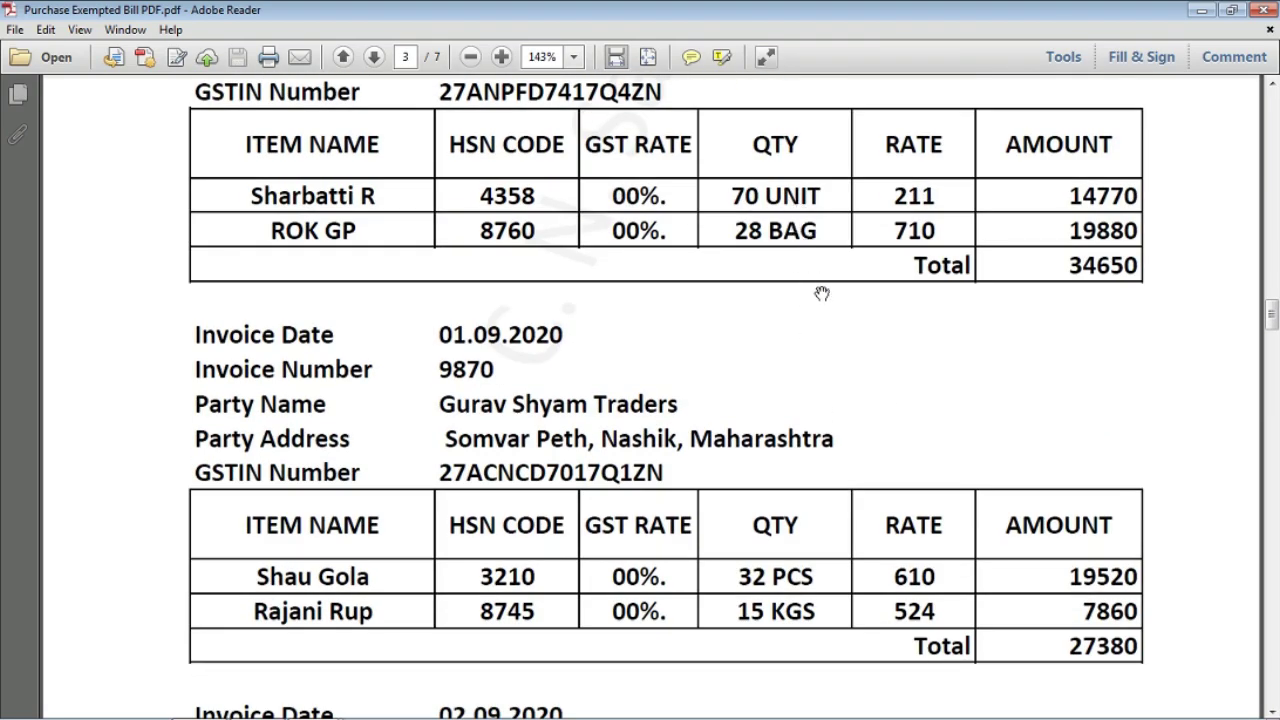
{"action": "scroll", "coordinate": [821, 300], "scroll_direction": "down", "scroll_amount": 12}
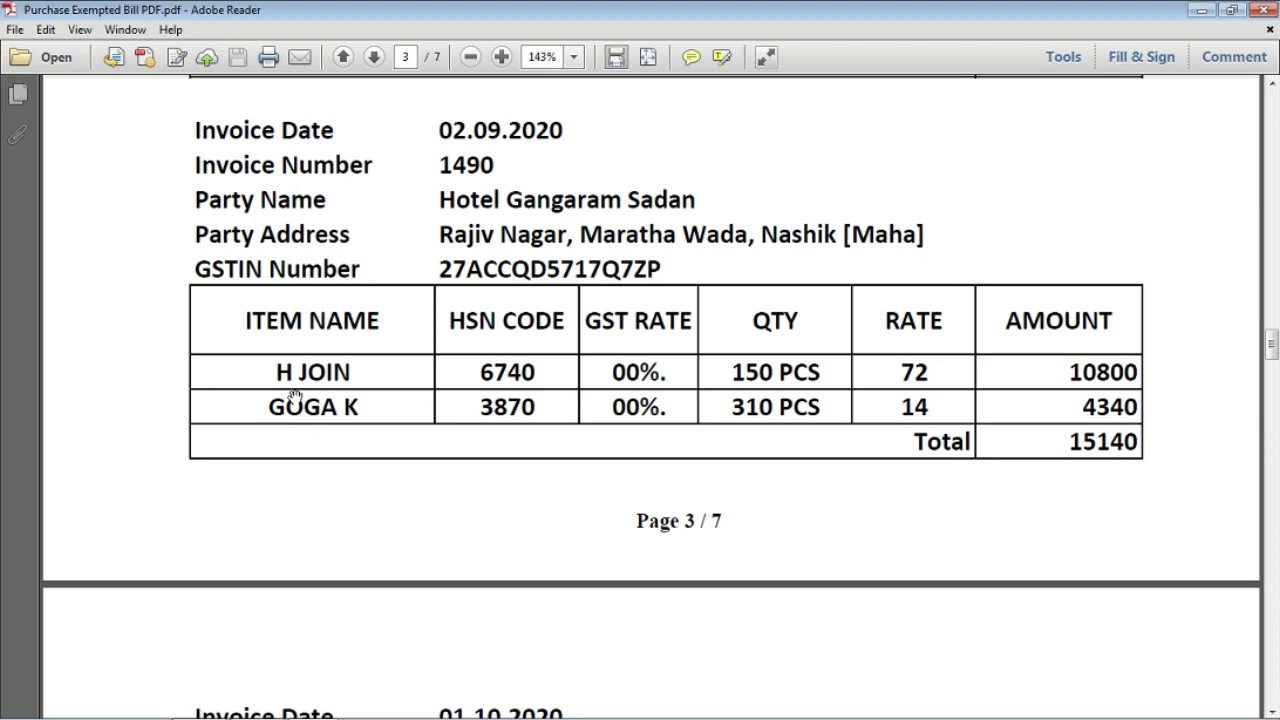
Recheck the August and September 2020 invoices on page 3 and return to the first invoice on page 1
{"action": "scroll", "coordinate": [295, 397], "scroll_direction": "up", "scroll_amount": 3}
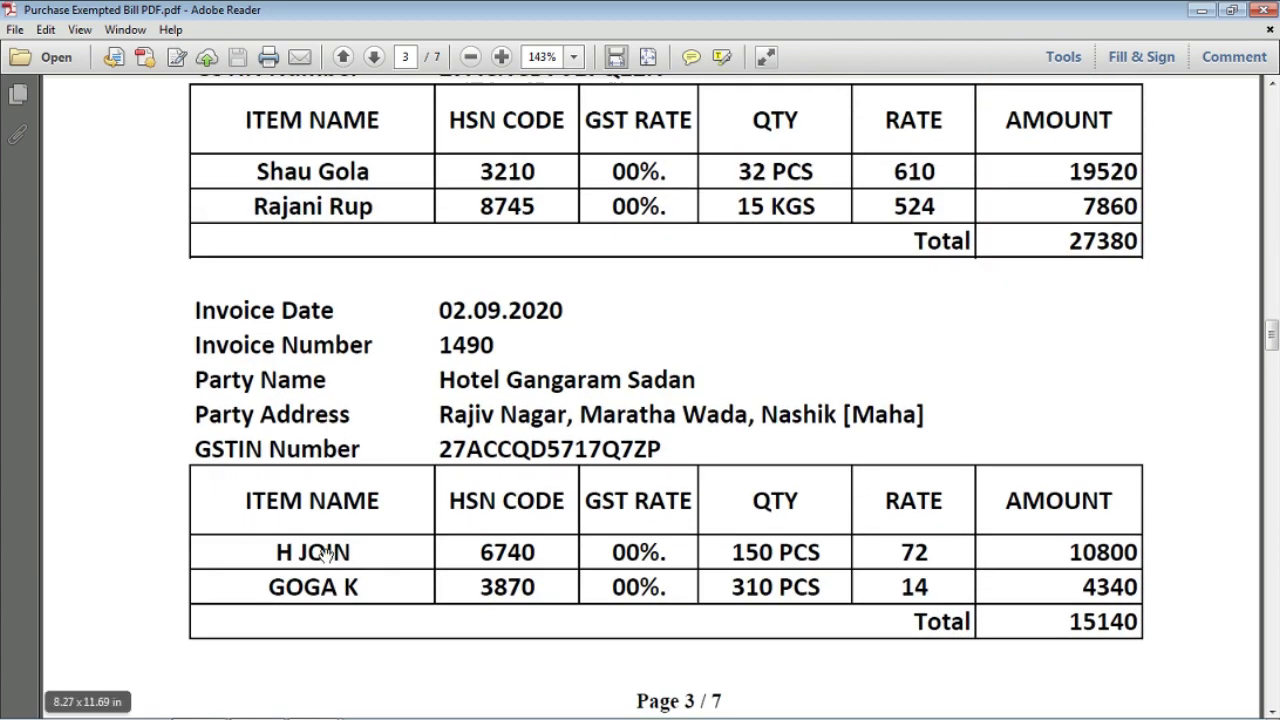
{"action": "scroll", "coordinate": [326, 556], "scroll_direction": "up", "scroll_amount": 5}
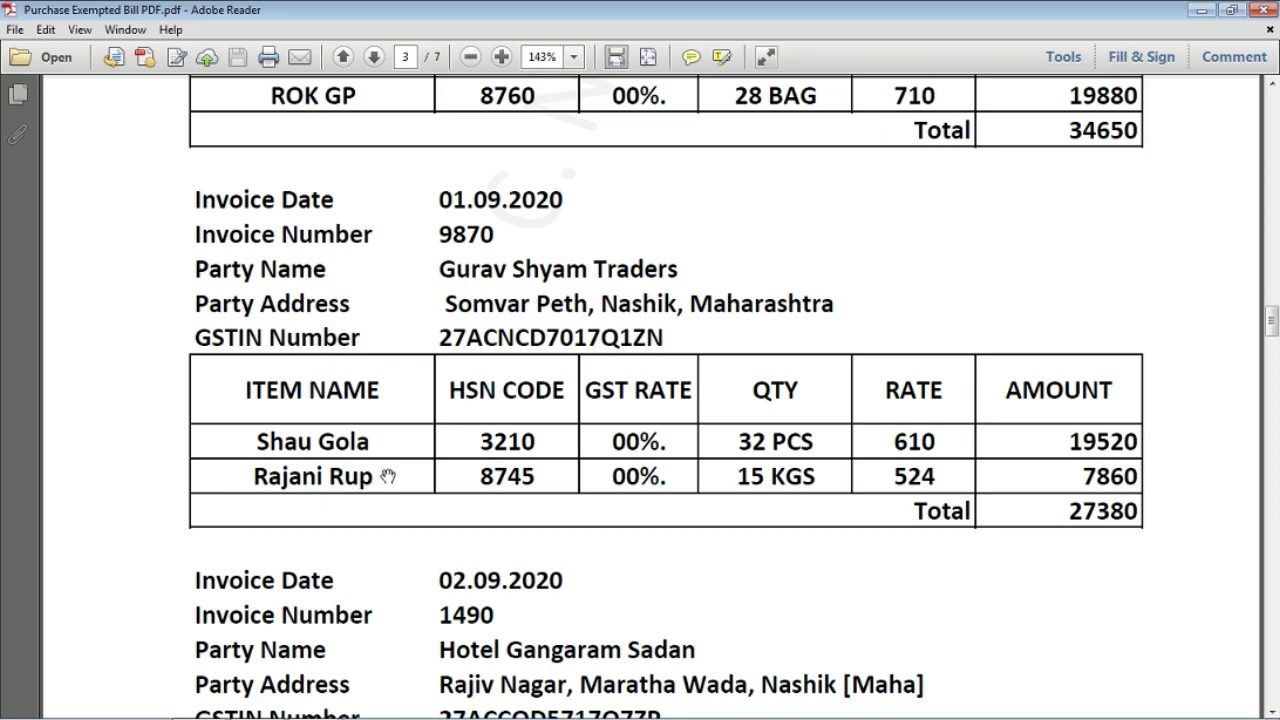
{"action": "scroll", "coordinate": [388, 477], "scroll_direction": "up", "scroll_amount": 15}
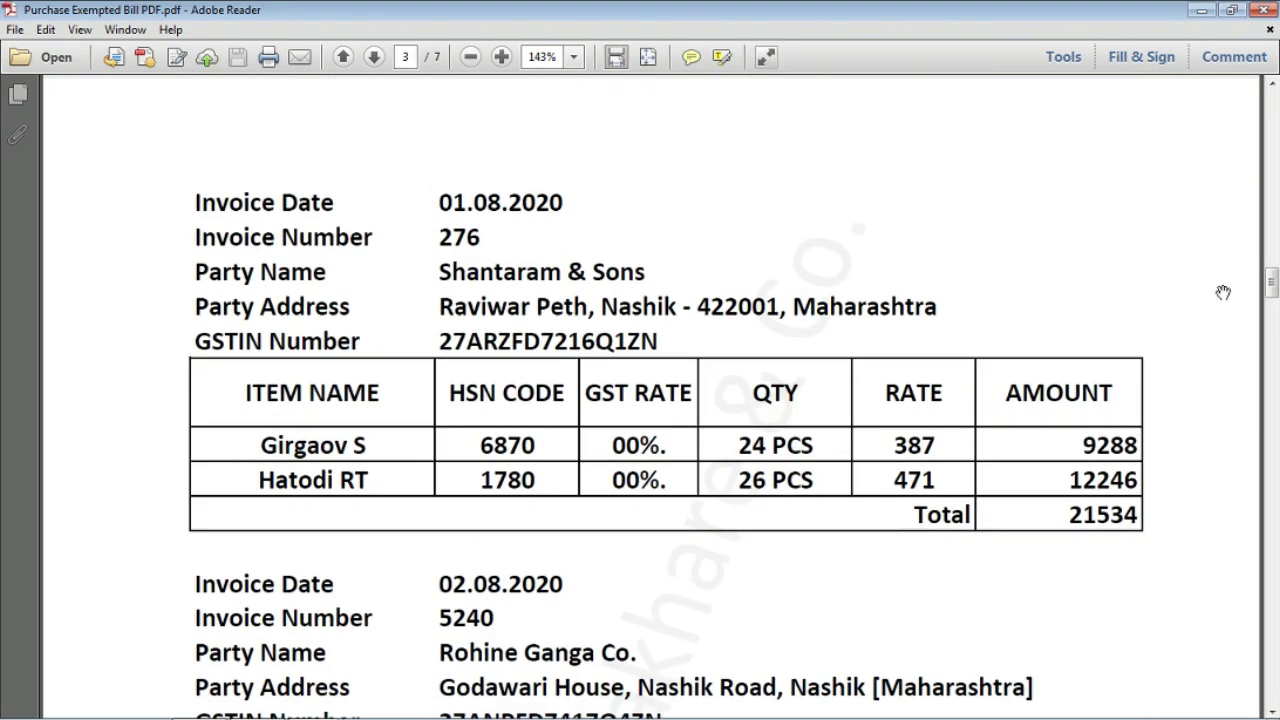
{"action": "scroll", "coordinate": [998, 370], "scroll_direction": "down", "scroll_amount": 8}
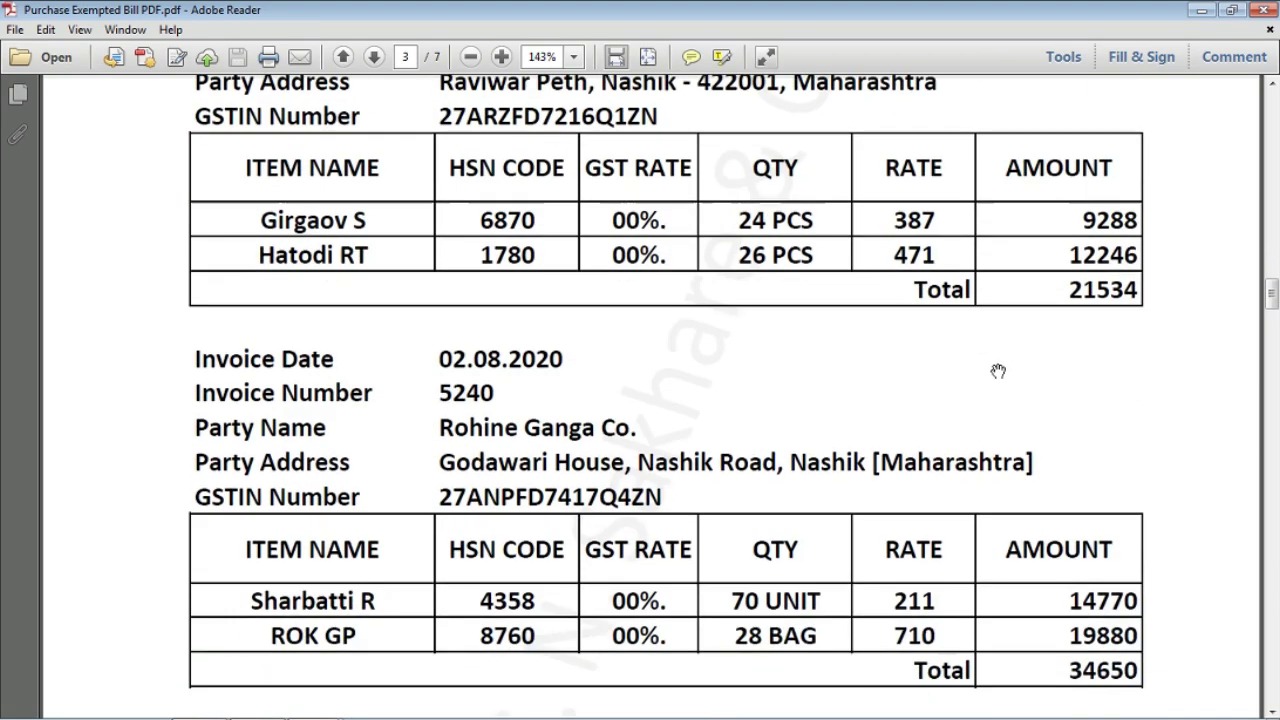
{"action": "scroll", "coordinate": [998, 370], "scroll_direction": "down", "scroll_amount": 4}
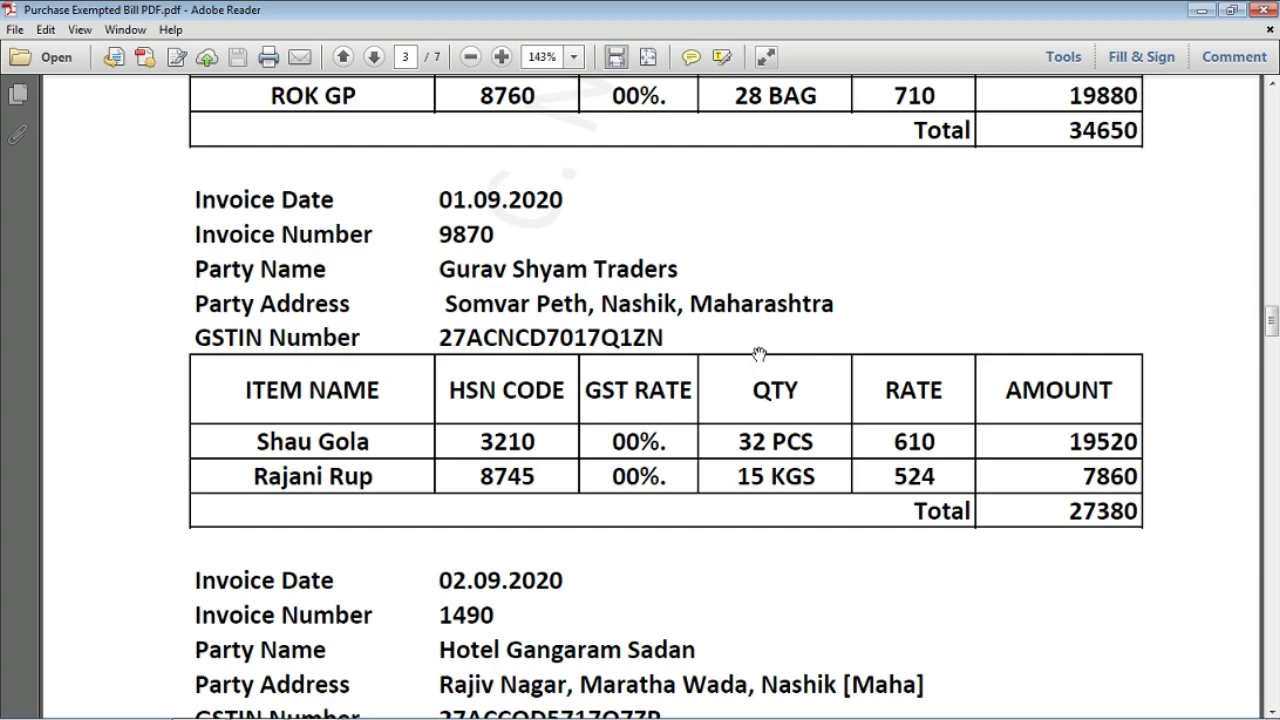
{"action": "scroll", "coordinate": [759, 354], "scroll_direction": "down", "scroll_amount": 1}
{"action": "scroll", "coordinate": [759, 354], "scroll_direction": "up", "scroll_amount": 5}
{"action": "scroll", "coordinate": [760, 354], "scroll_direction": "up", "scroll_amount": 5}
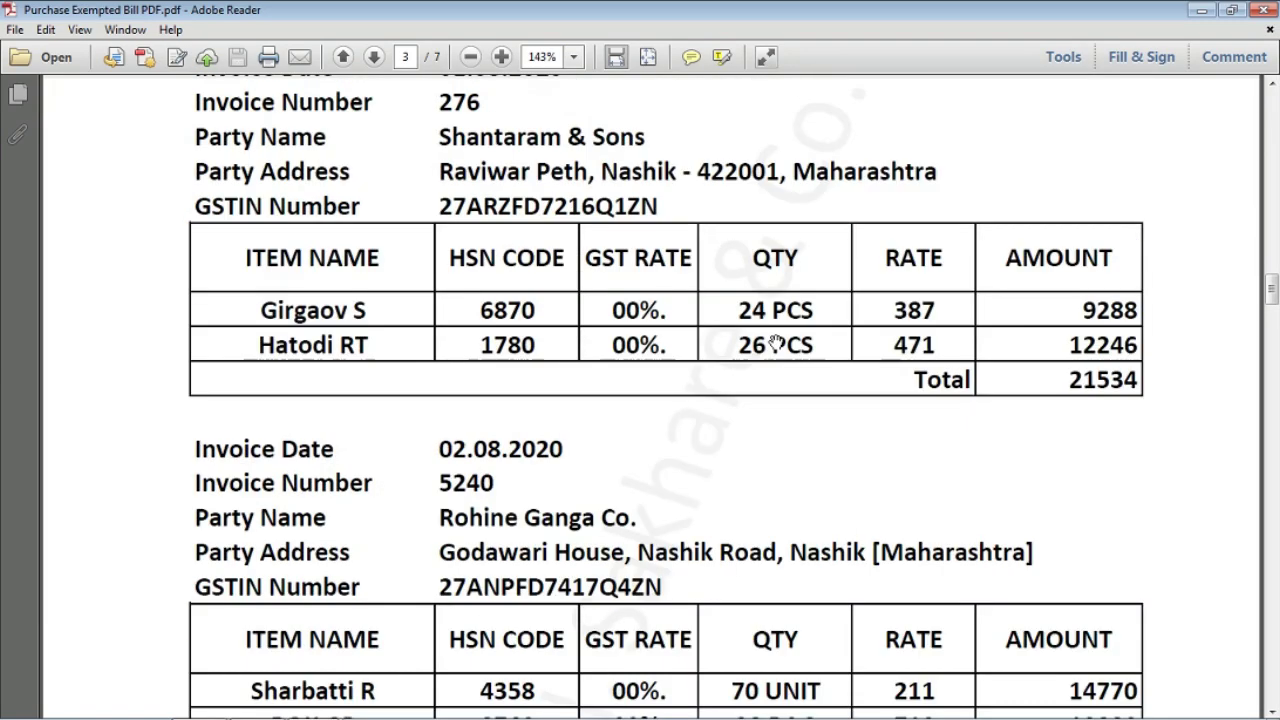
{"action": "scroll", "coordinate": [829, 491], "scroll_direction": "down", "scroll_amount": 8}
{"action": "left_click_drag", "start_coordinate": [1272, 320], "coordinate": [1272, 105]}
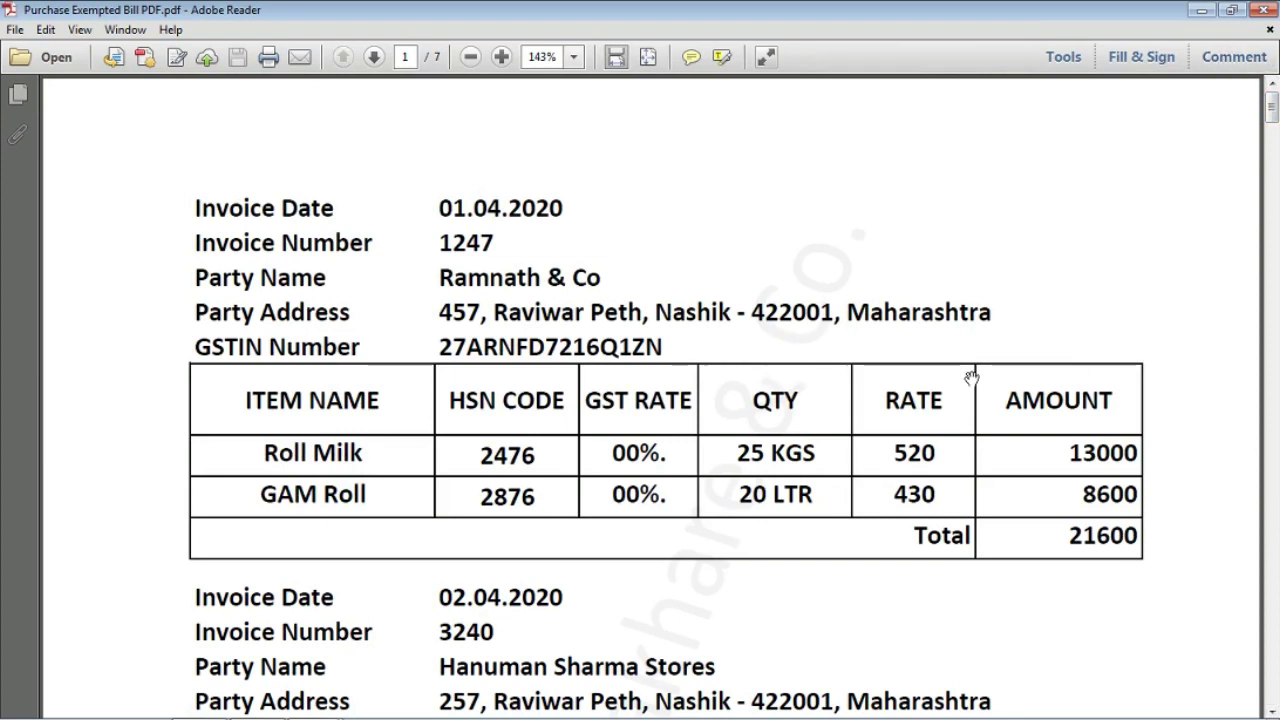